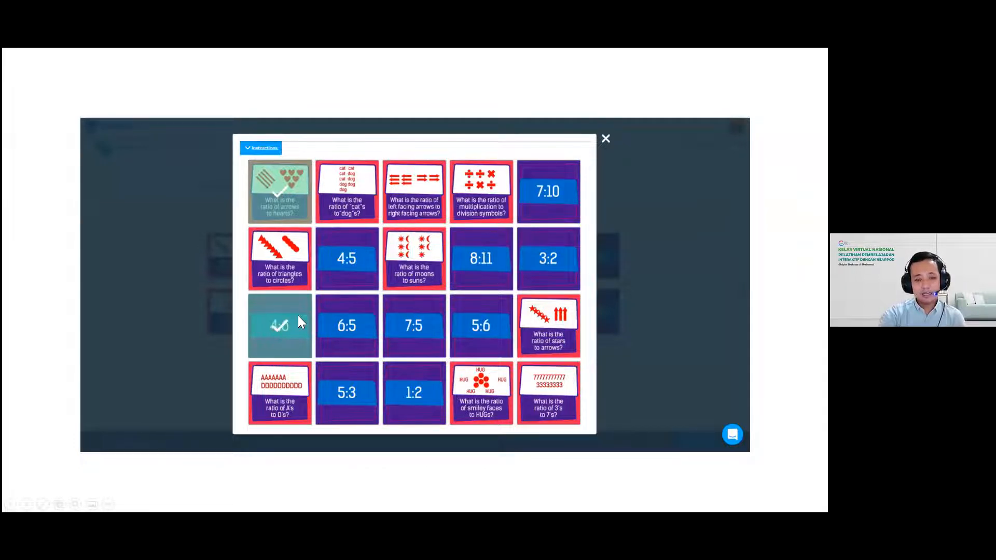
click(638, 337)
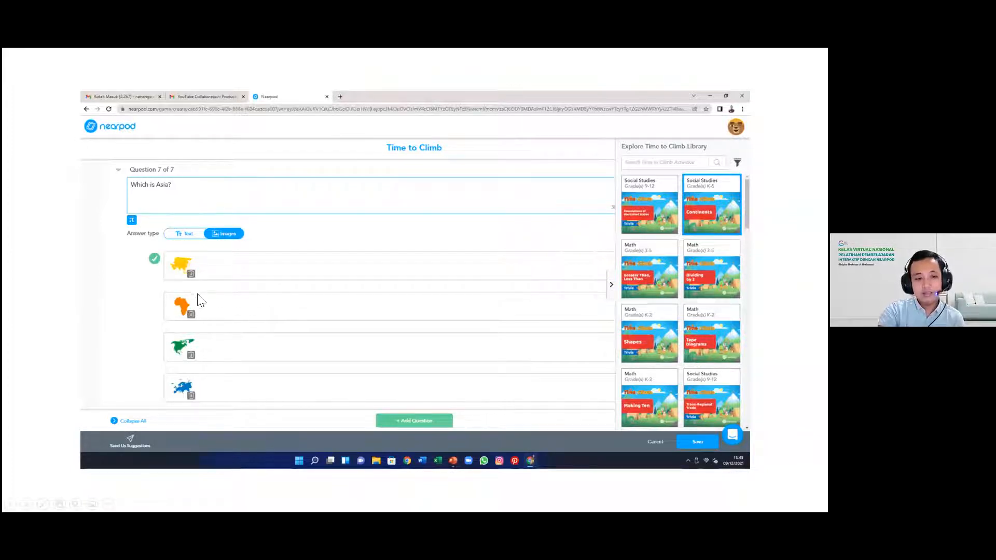
click(212, 385)
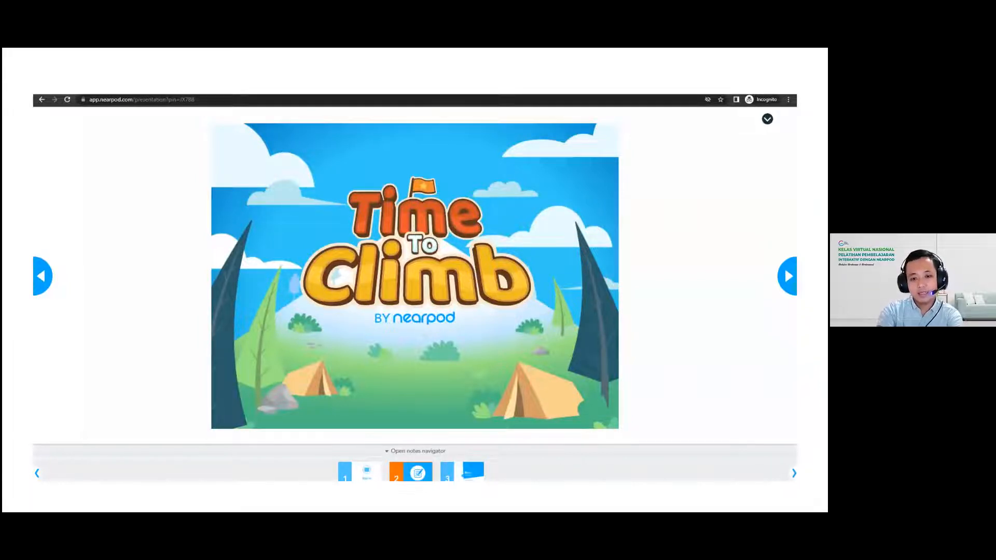
key(Right)
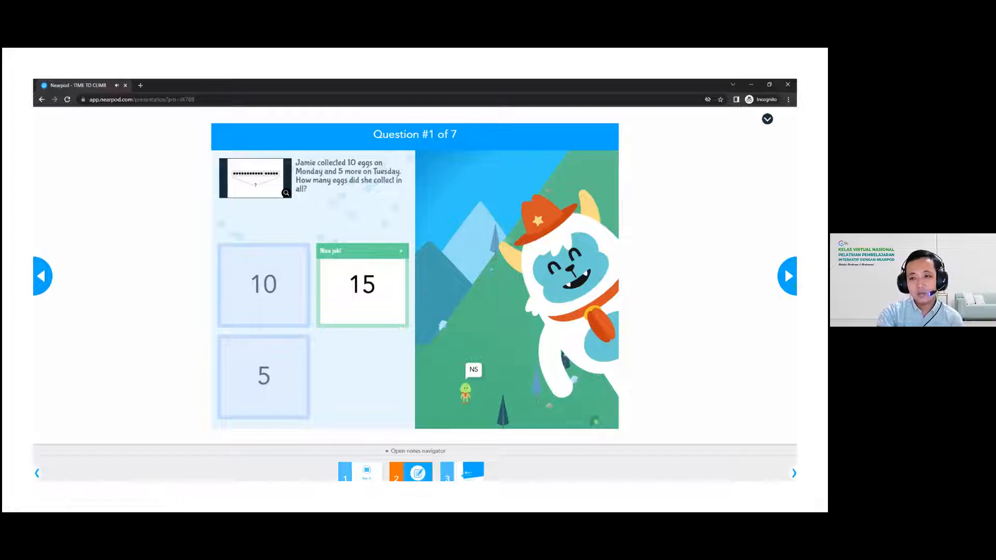
click(462, 272)
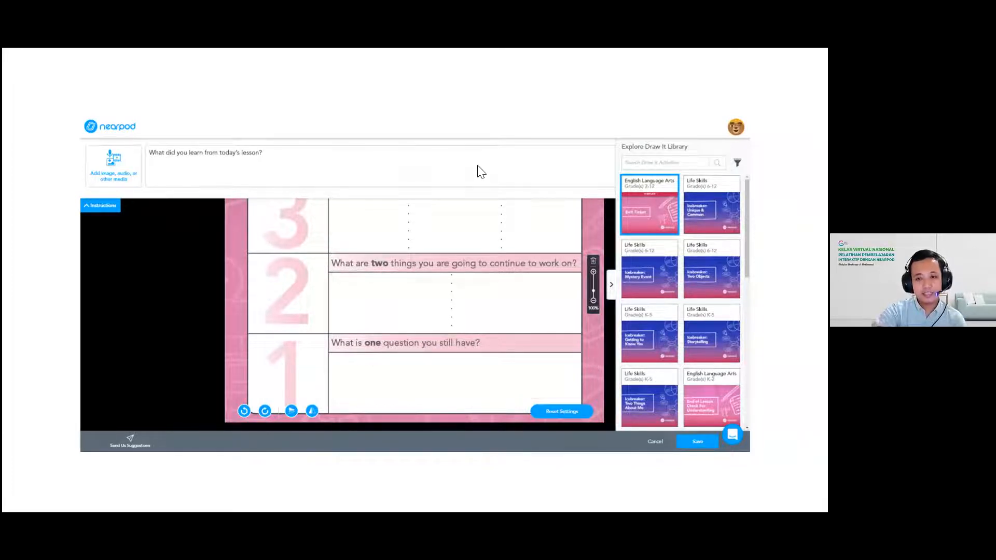
click(348, 259)
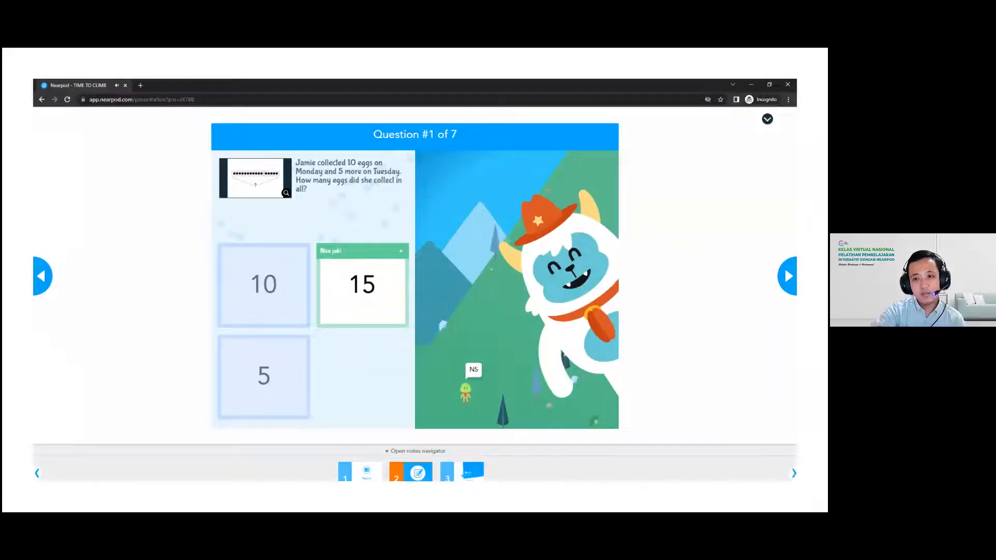
click(648, 321)
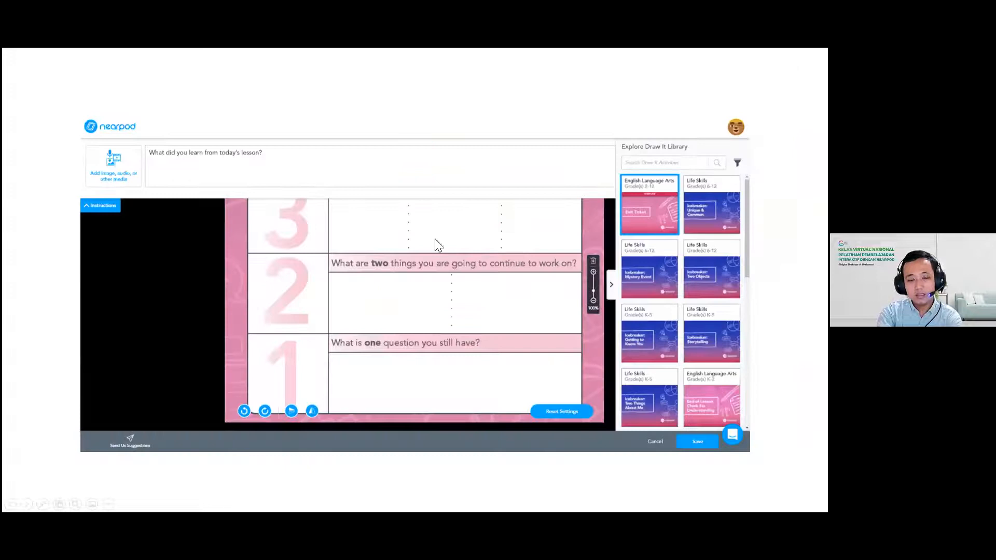
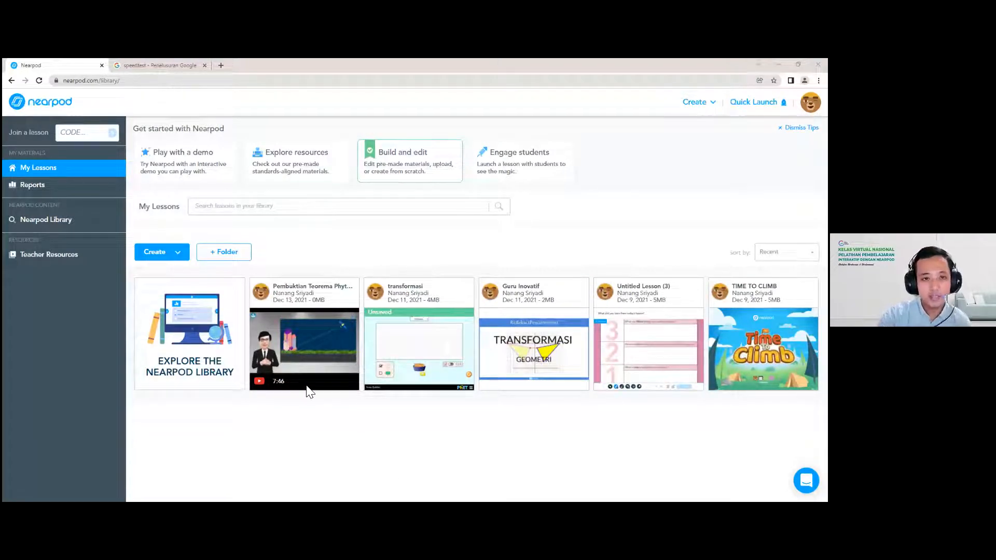
Step: Create a new Matching Pairs activity from the lesson library page
mouse_move(280, 348)
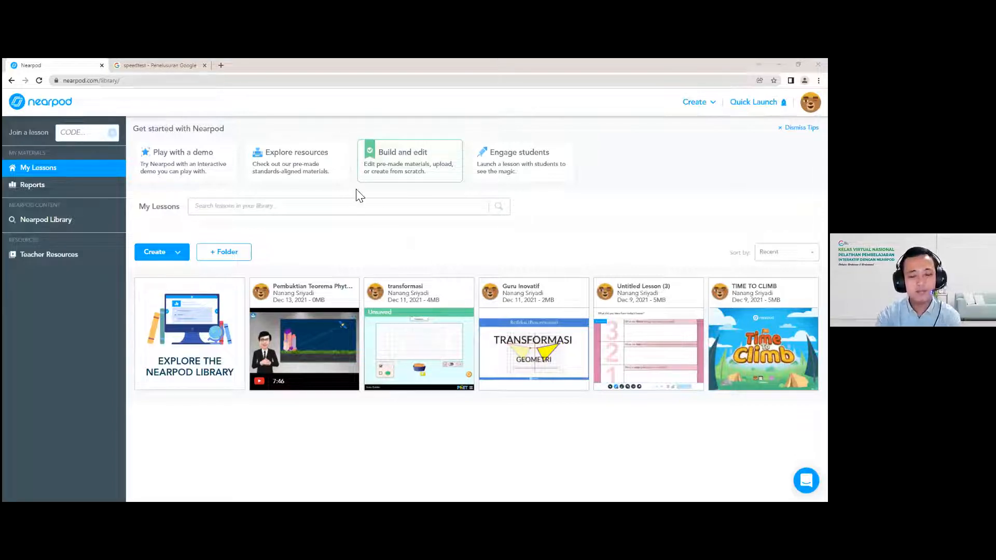
mouse_move(344, 284)
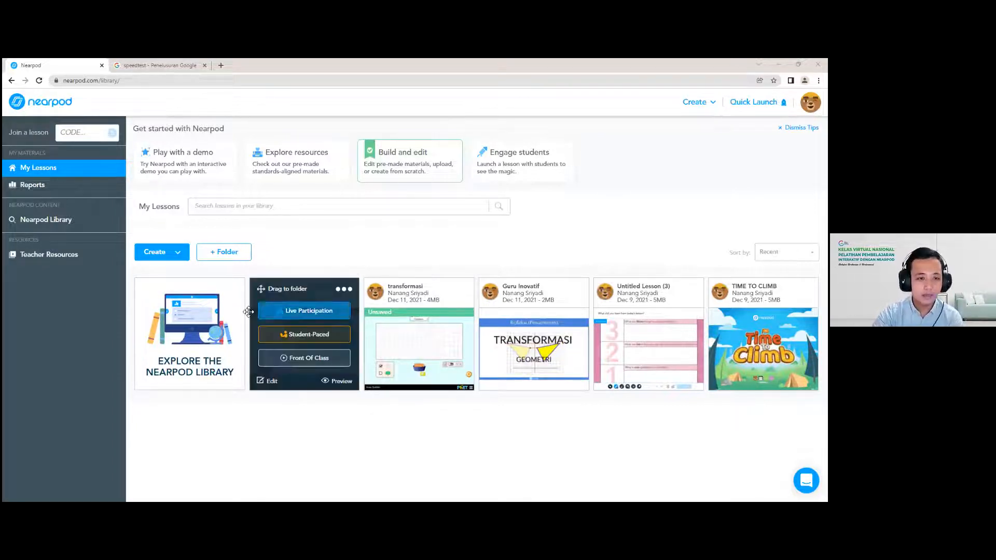
click(179, 254)
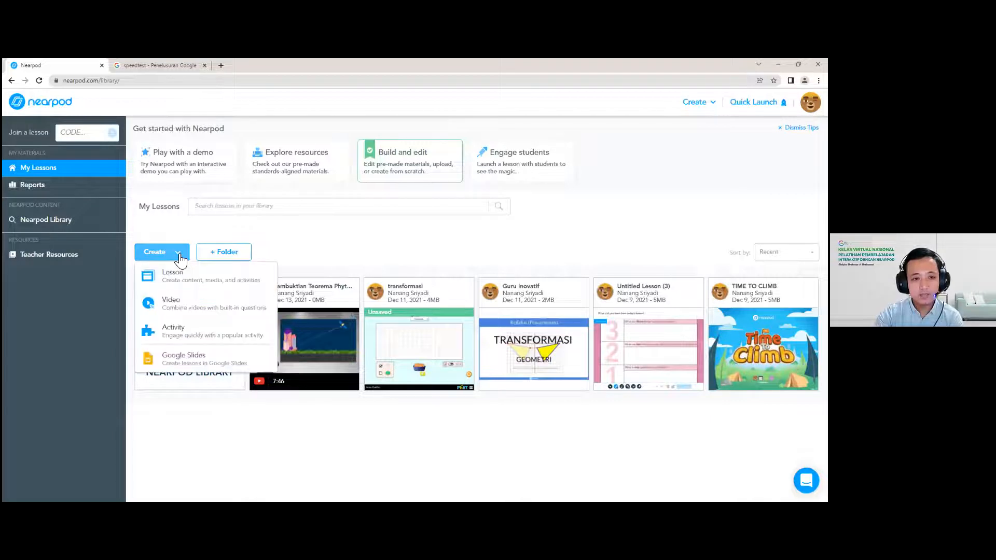
click(174, 338)
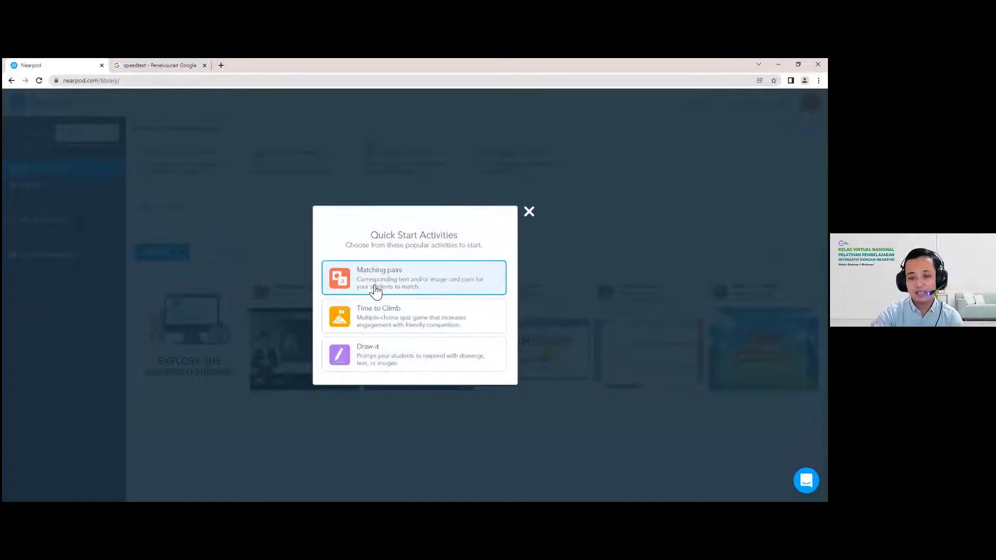
key(Escape)
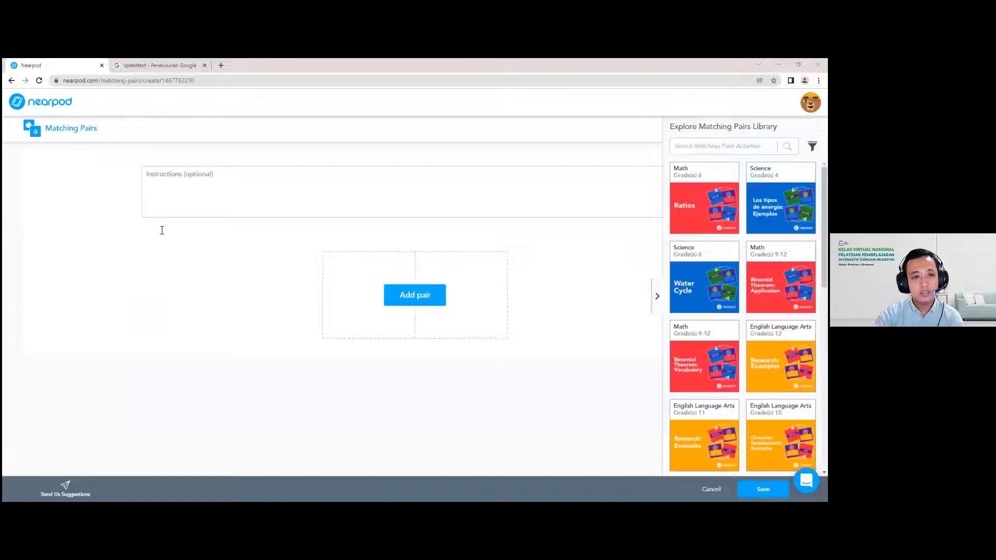
Step: View the math symbol palette of the instructions field and reopen the Matching Pairs library
click(197, 184)
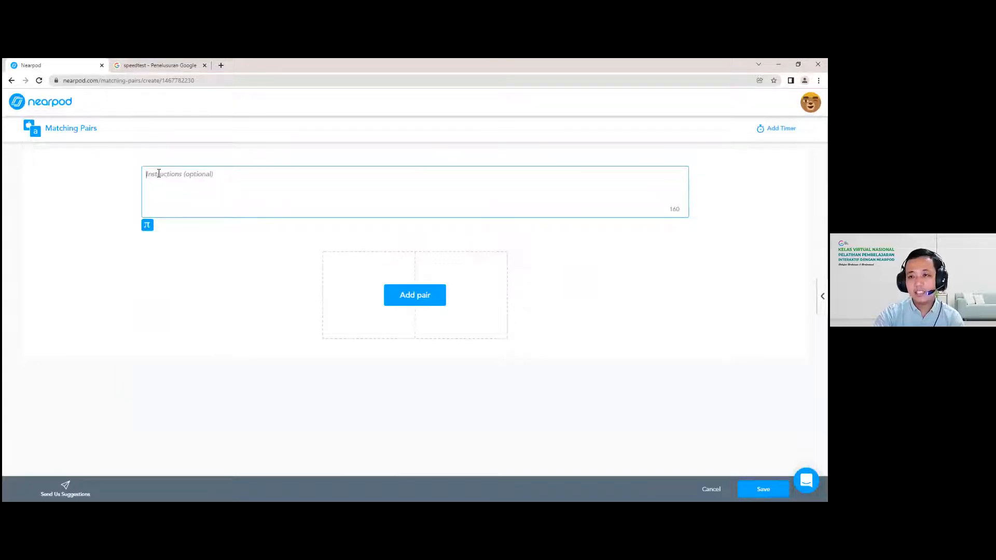
click(150, 227)
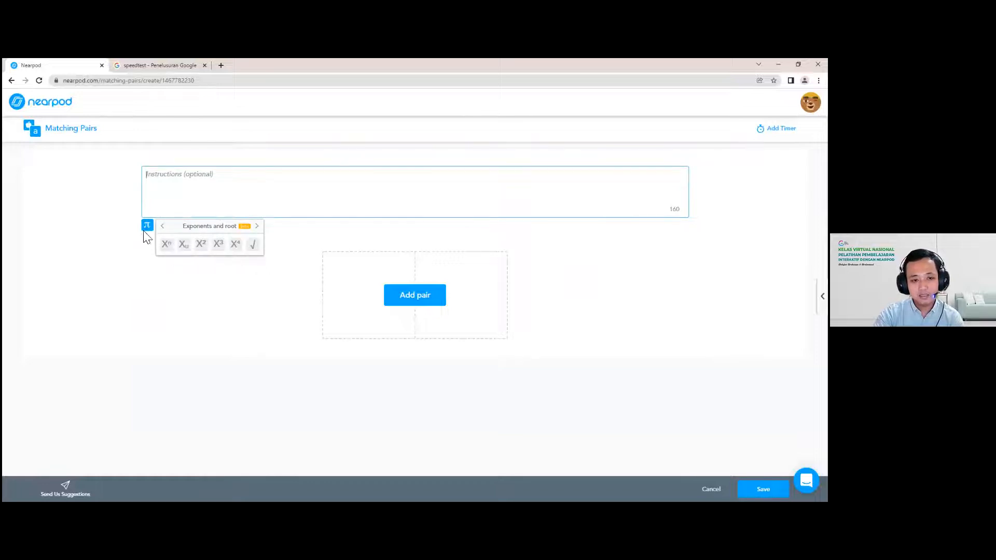
click(823, 296)
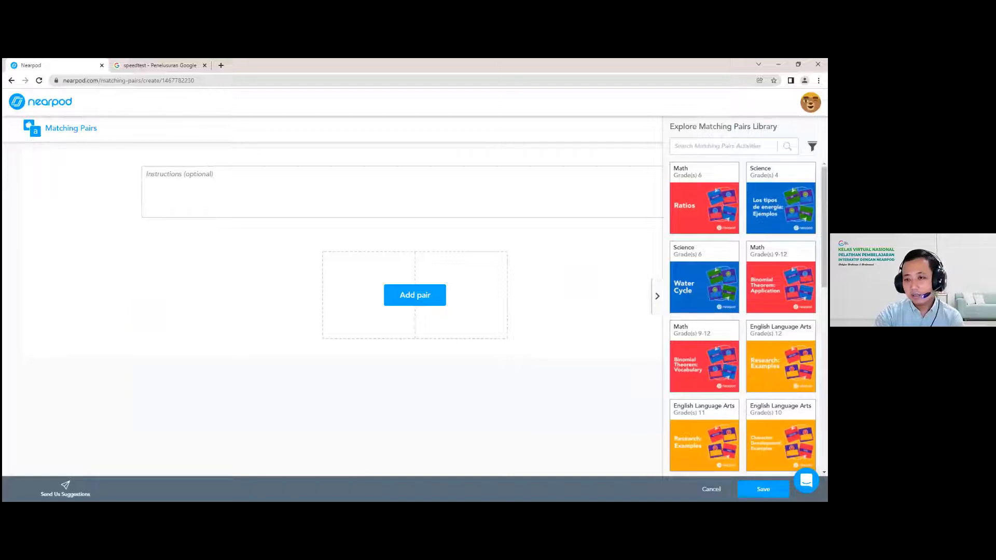
Step: Load the Grade 6 Math activity Ratios, and replace it with the Grade 12 English Language Arts activity Research: Examples
scroll(726, 259, down, 10)
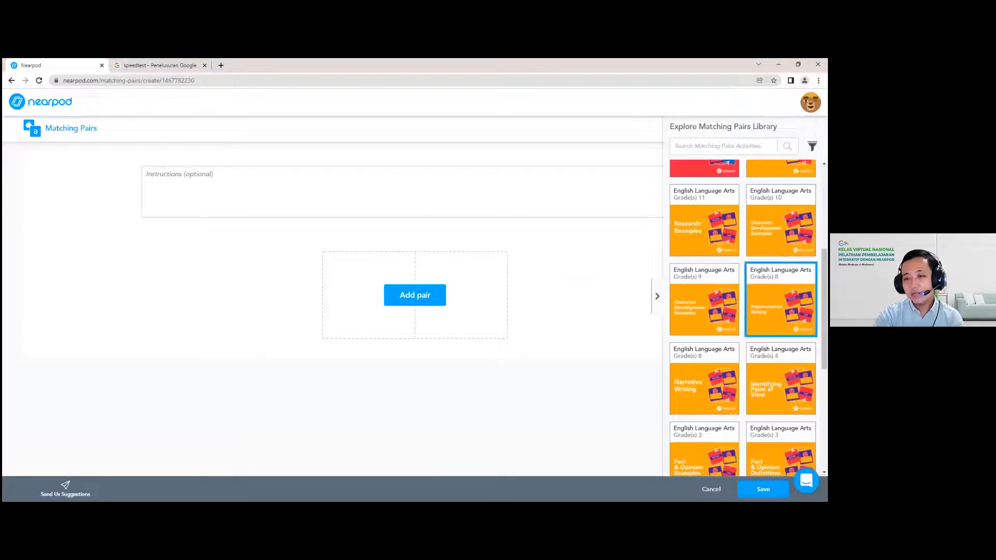
scroll(742, 319, up, 10)
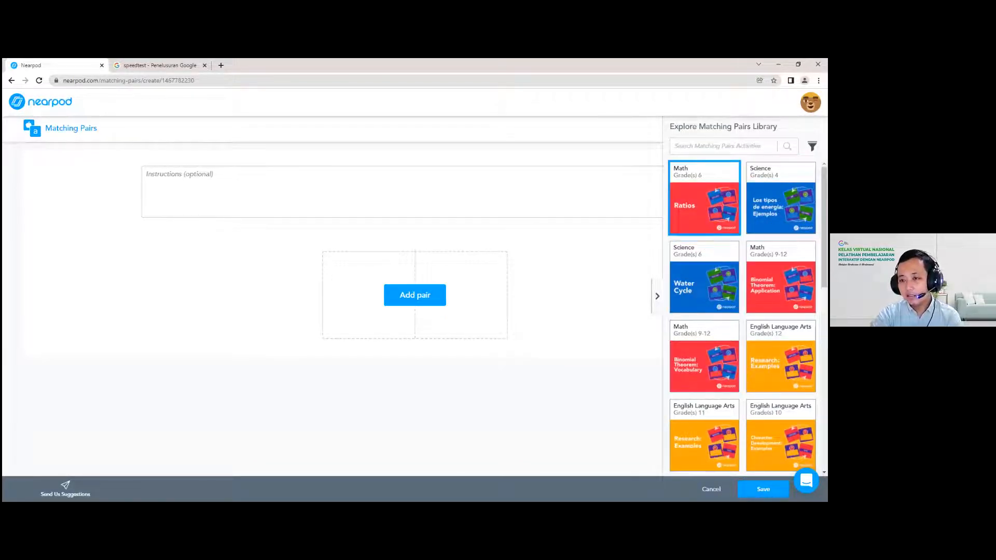
click(705, 199)
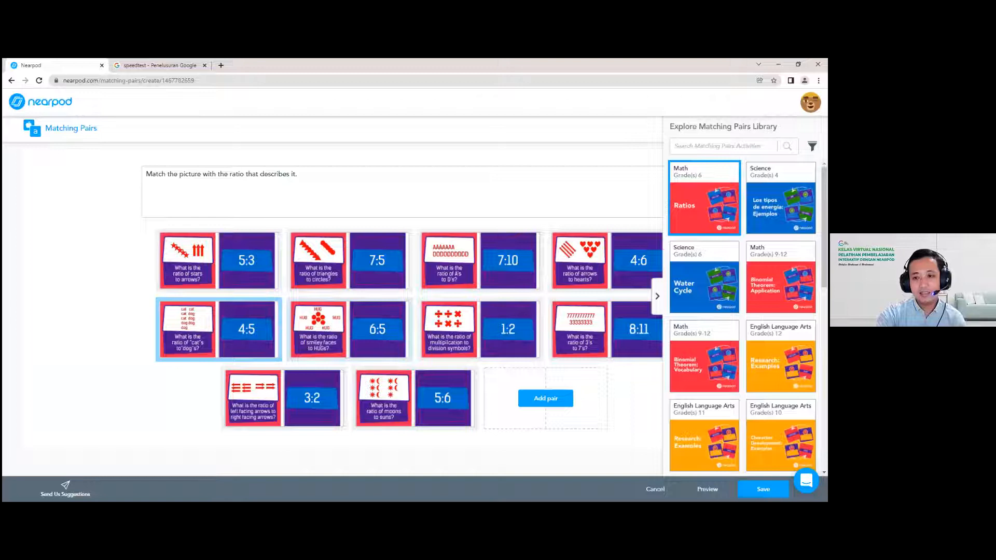
scroll(727, 275, down, 2)
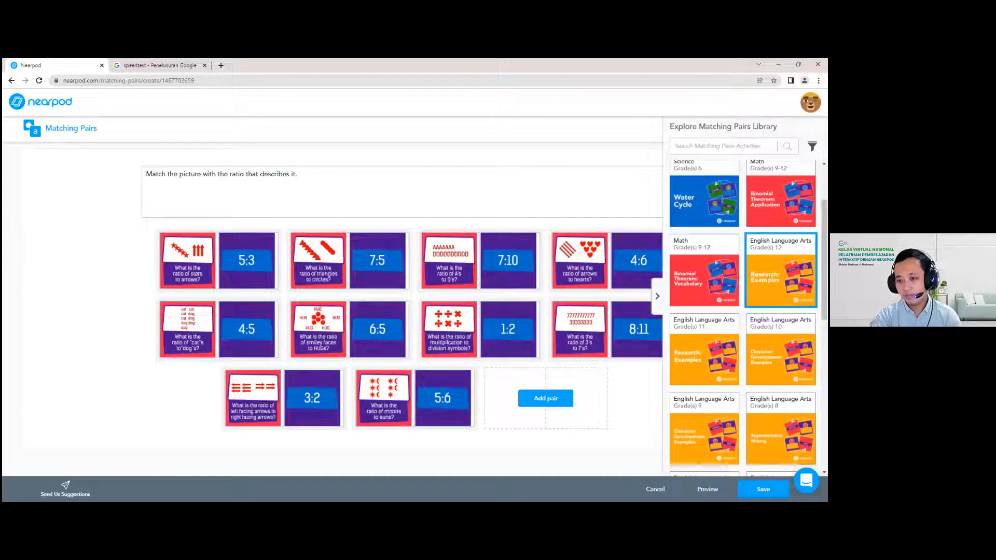
click(781, 270)
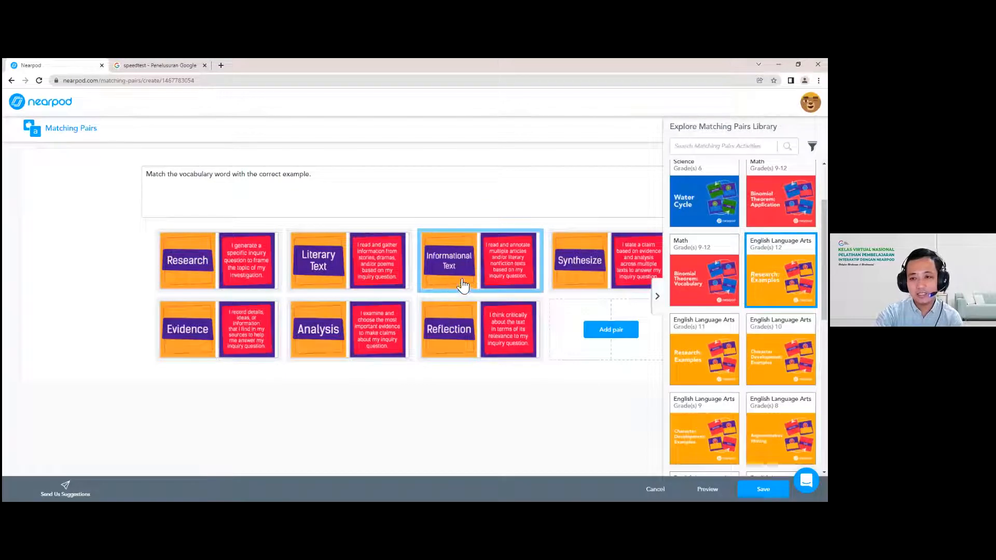
Step: Load the Grade 4 Science activity Plant & Animal Behaviors: Vocabulary from the Matching Pairs library
scroll(704, 415, down, 3)
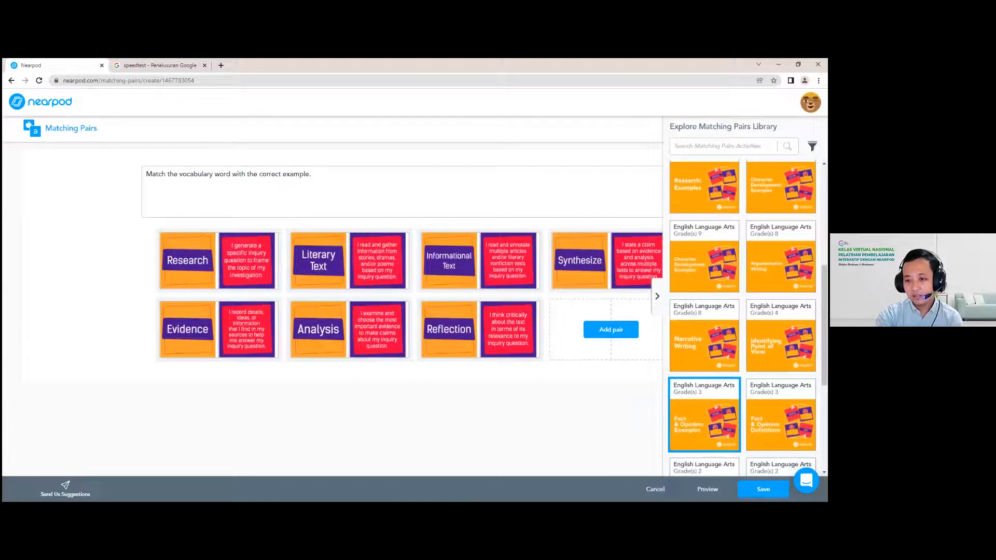
scroll(704, 395, down, 4)
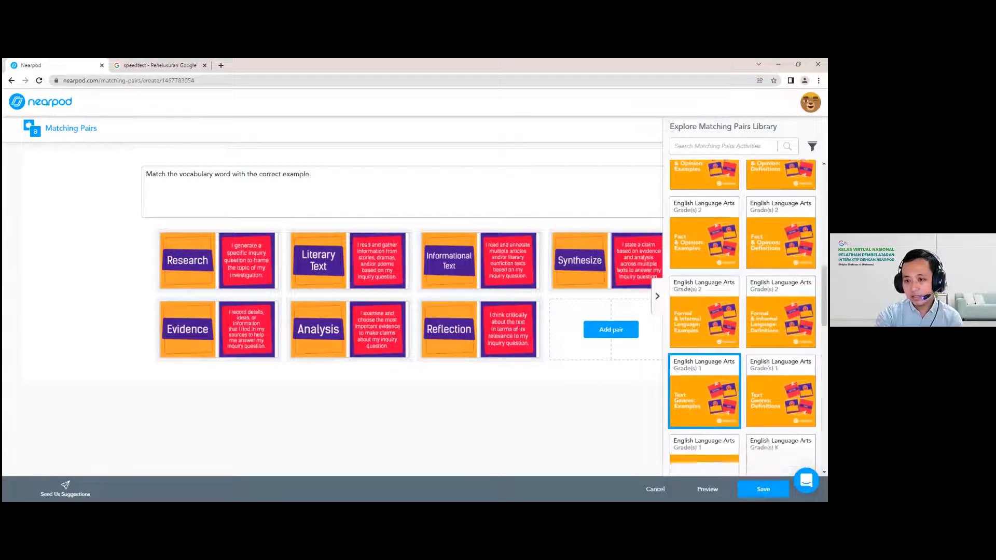
scroll(704, 389, down, 3)
scroll(704, 377, down, 1)
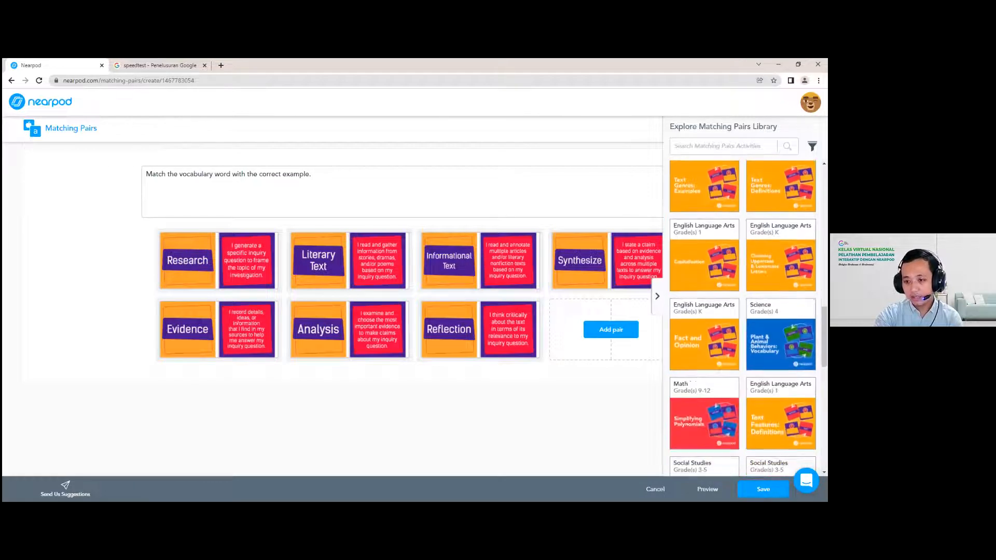
click(781, 335)
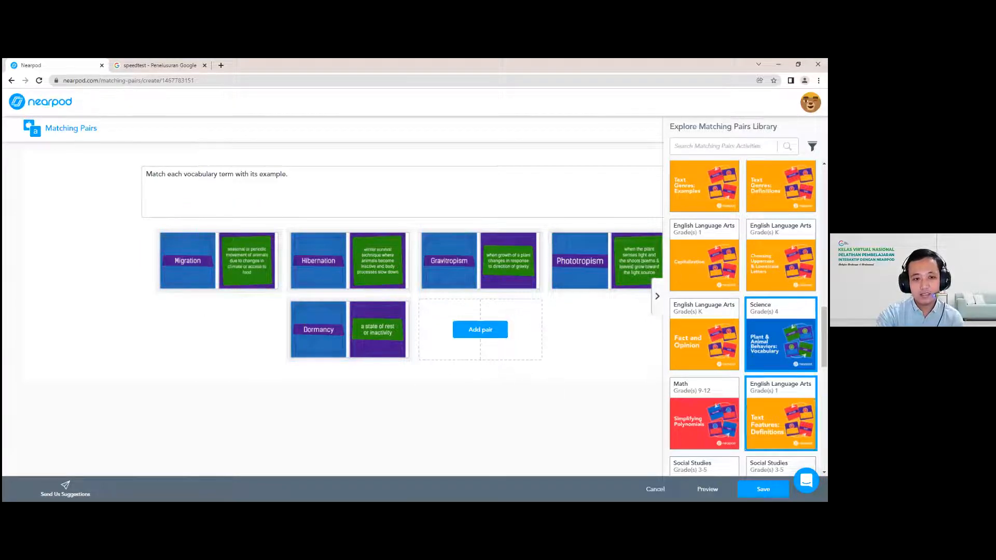
Step: Load the Grade 6 Math Ratios activity from the library and collapse the library to show all pairs
scroll(781, 415, down, 5)
scroll(704, 275, up, 5)
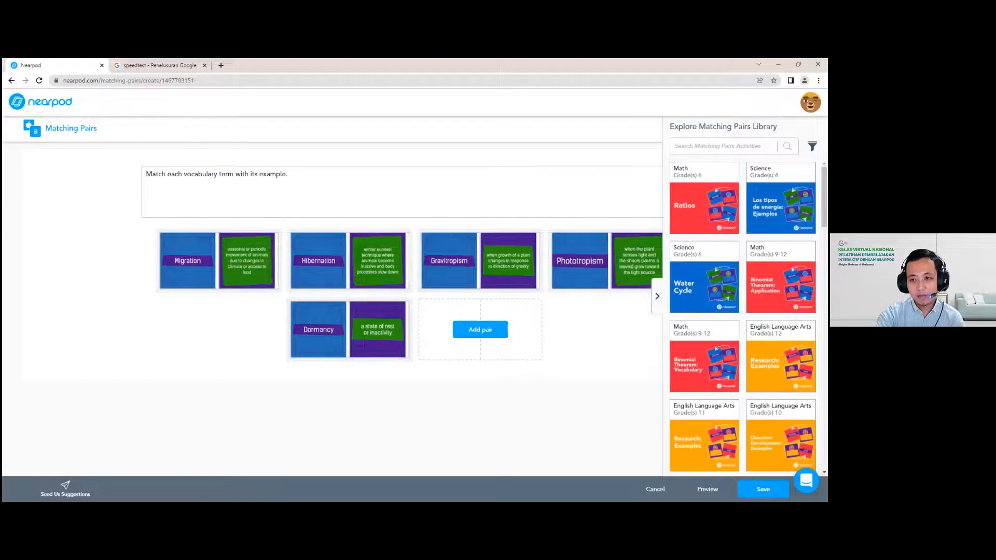
click(704, 205)
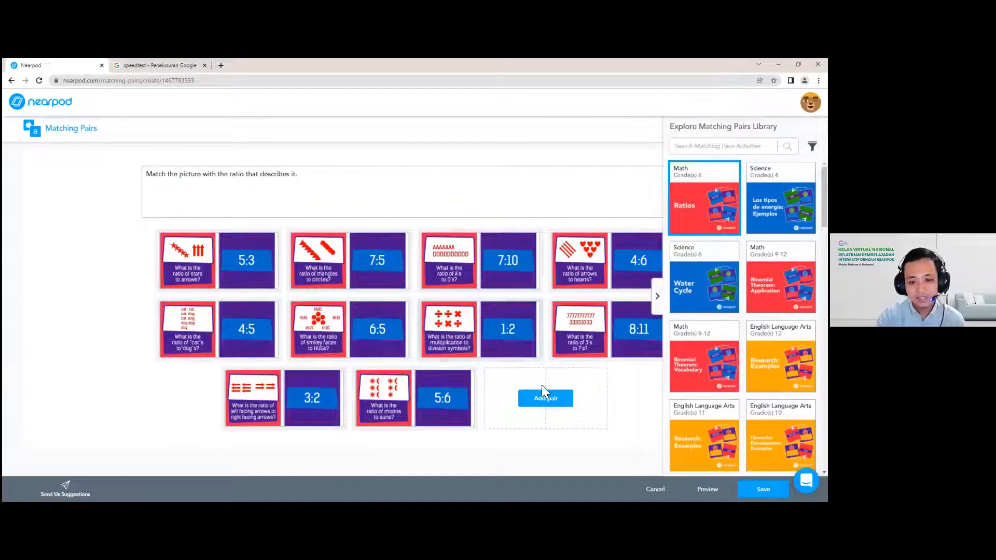
click(659, 298)
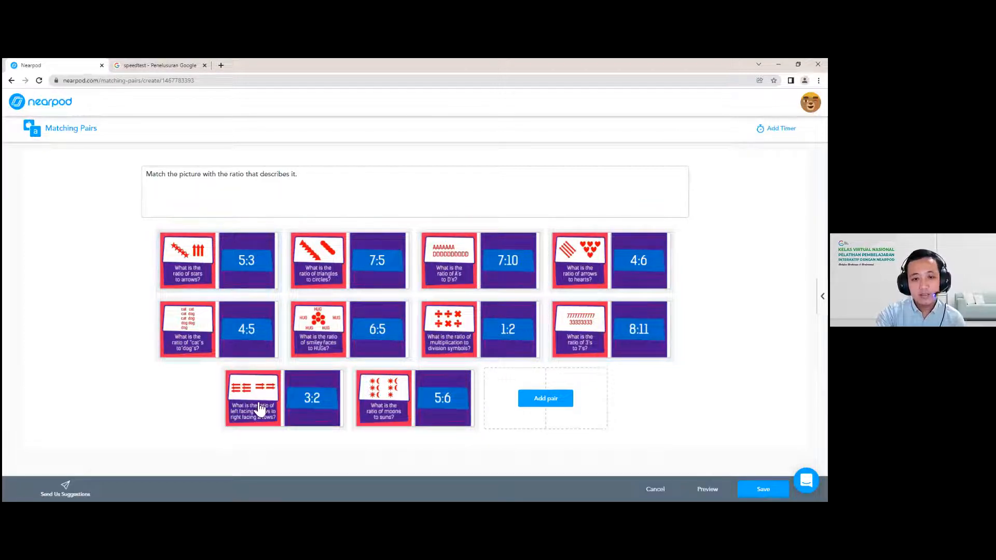
Step: Delete the pair asking for the ratio of moons to suns, and confirm the deletion
click(414, 402)
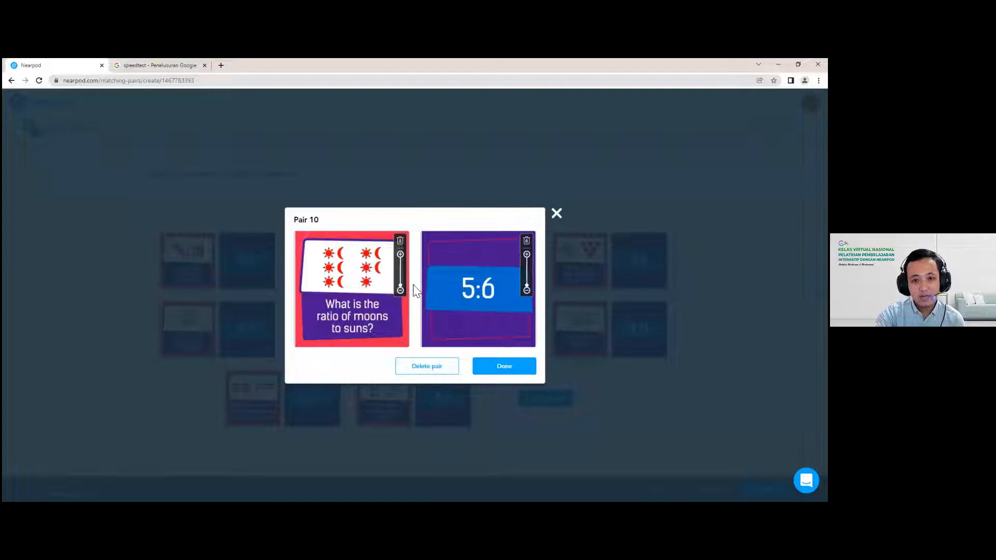
click(557, 214)
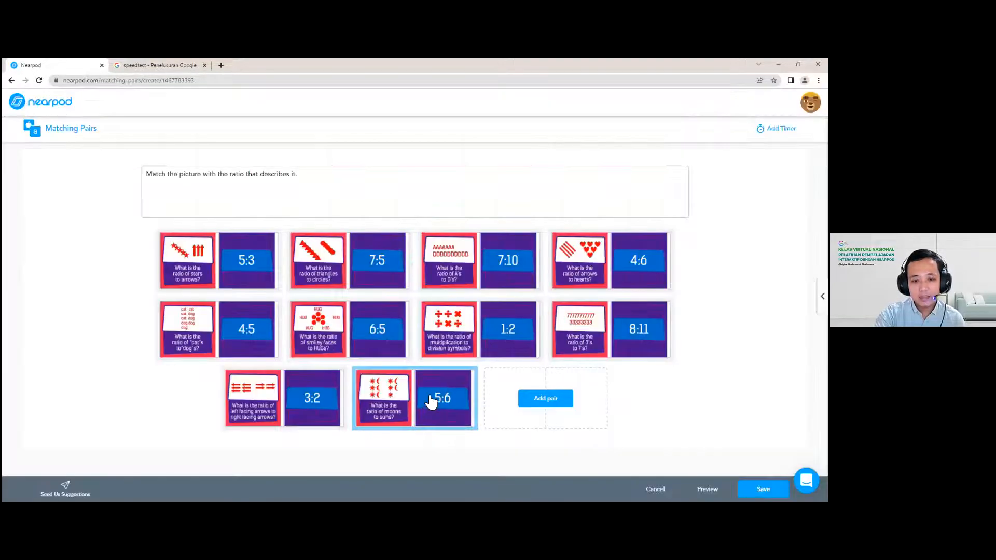
click(423, 395)
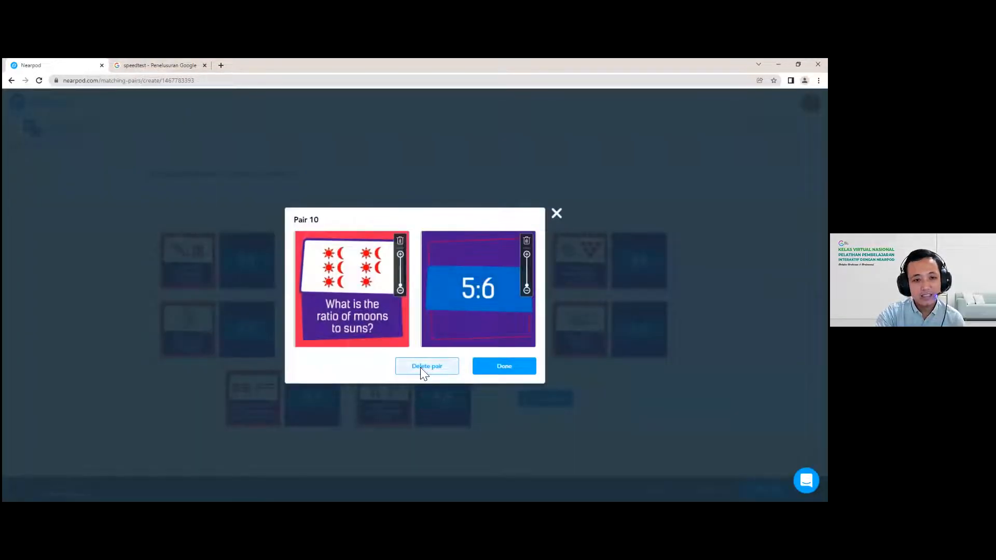
click(421, 367)
click(448, 314)
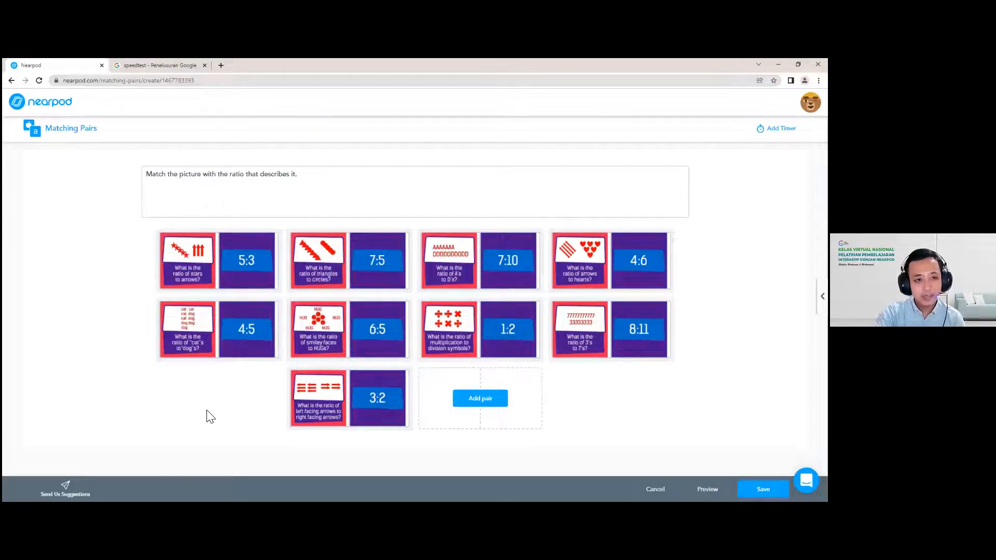
Step: Start a new pair below the existing ratio pairs and enter 1+1= as the text of its first card
click(478, 401)
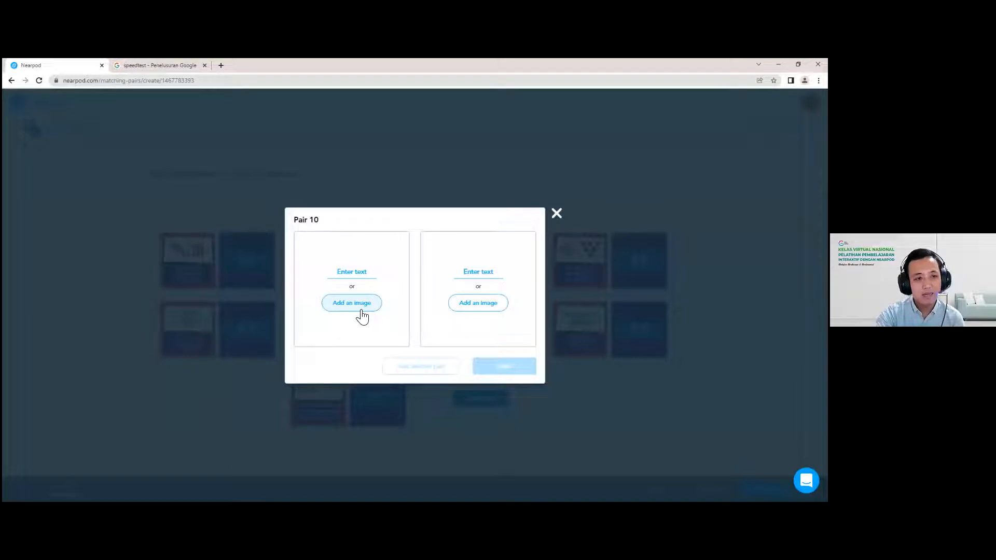
click(353, 272)
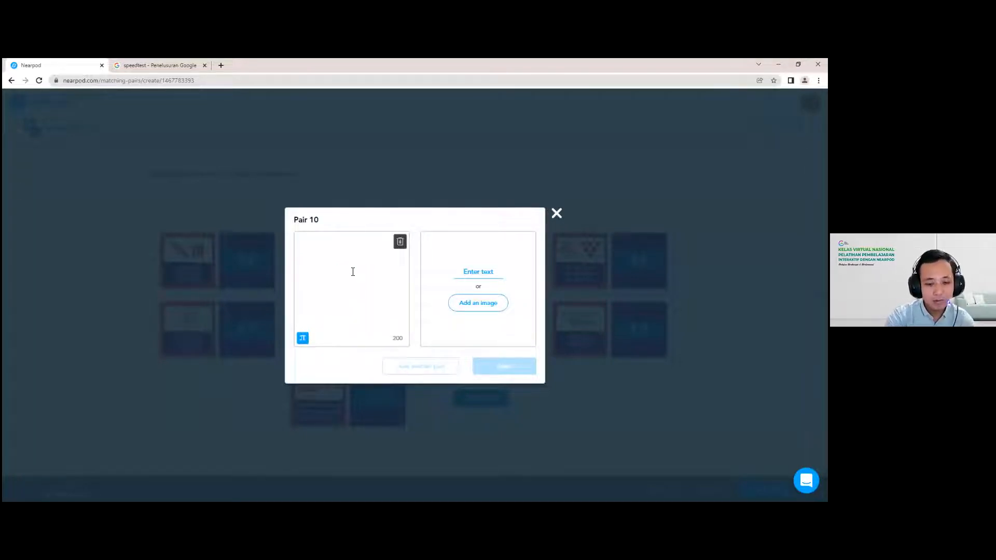
text(1)
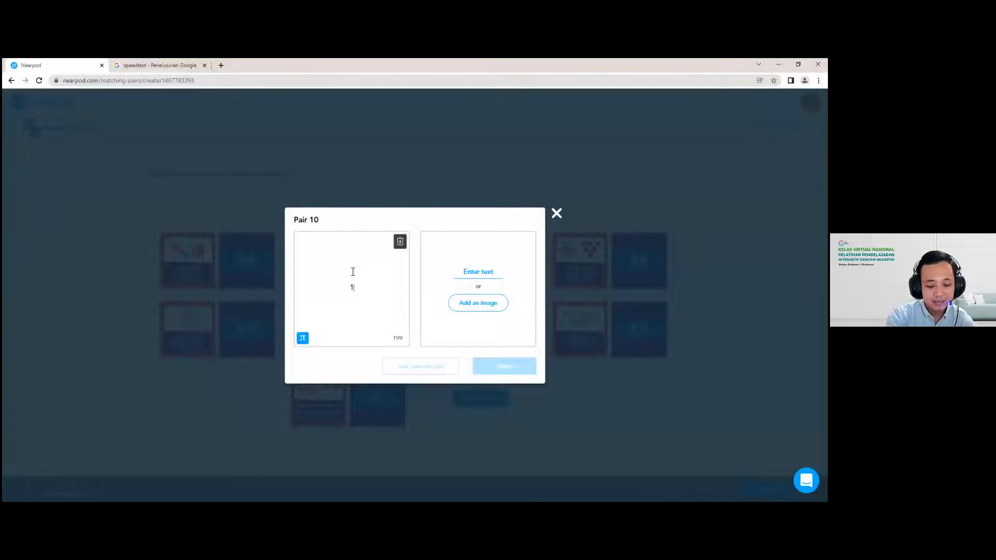
text(+1)
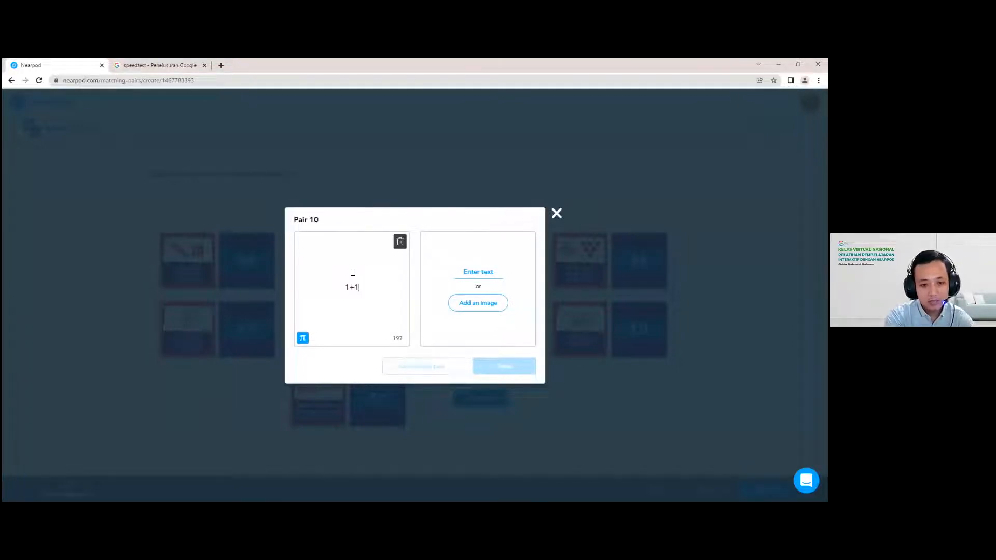
text(=)
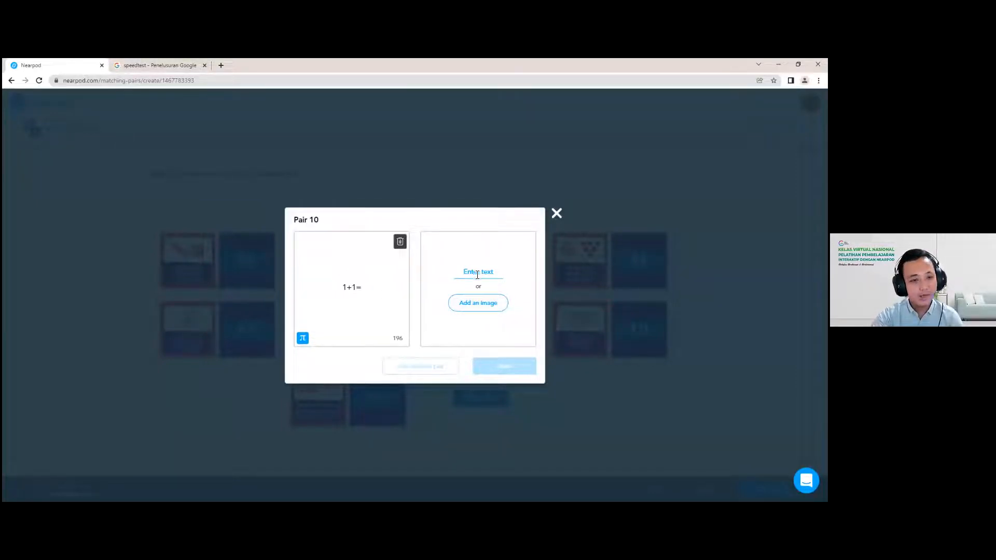
Step: Search the web for an image of 2 for the new pair's second card
click(478, 305)
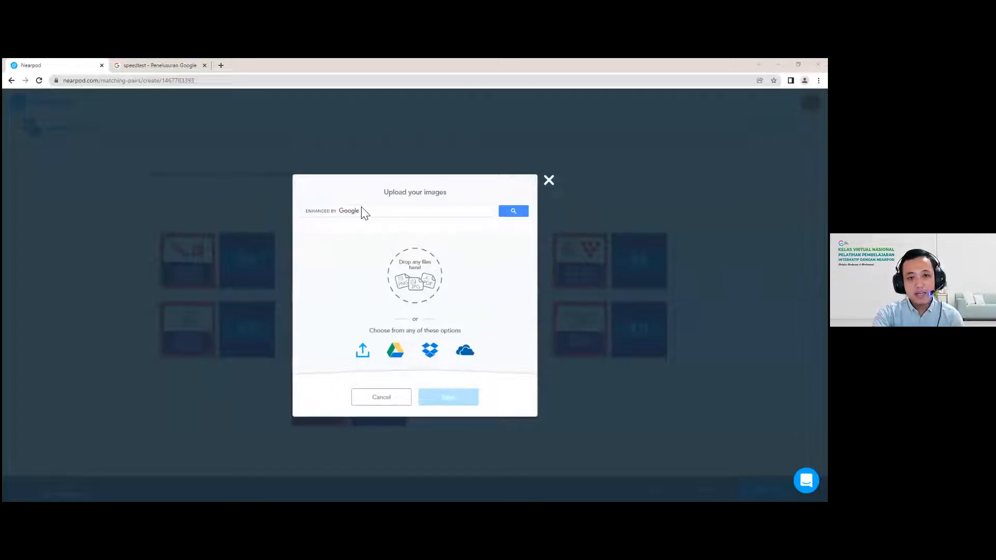
click(335, 214)
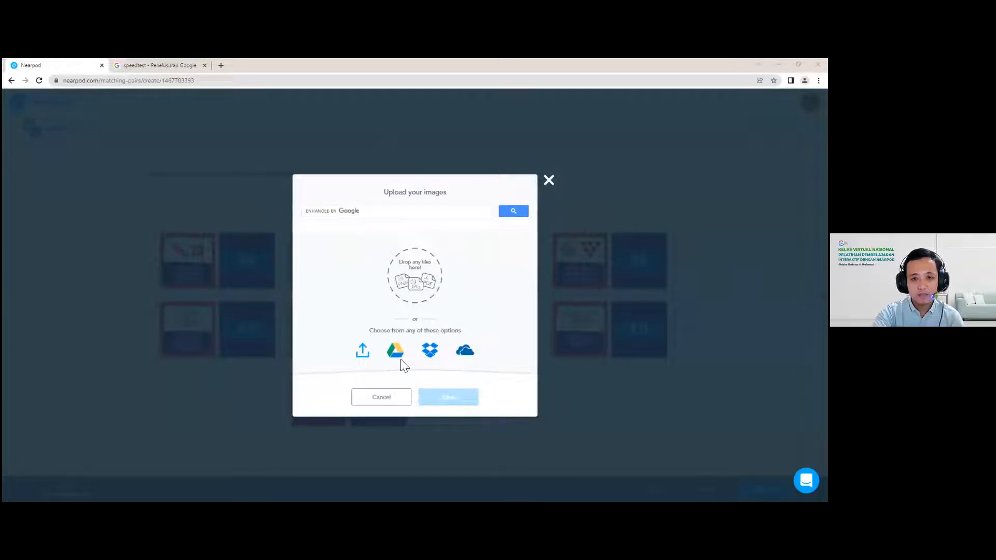
click(345, 213)
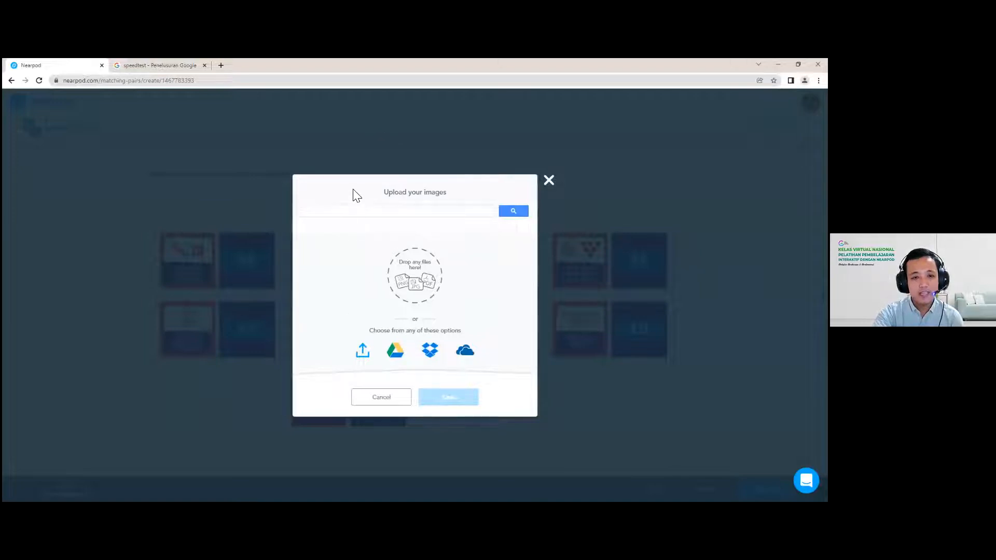
text(2)
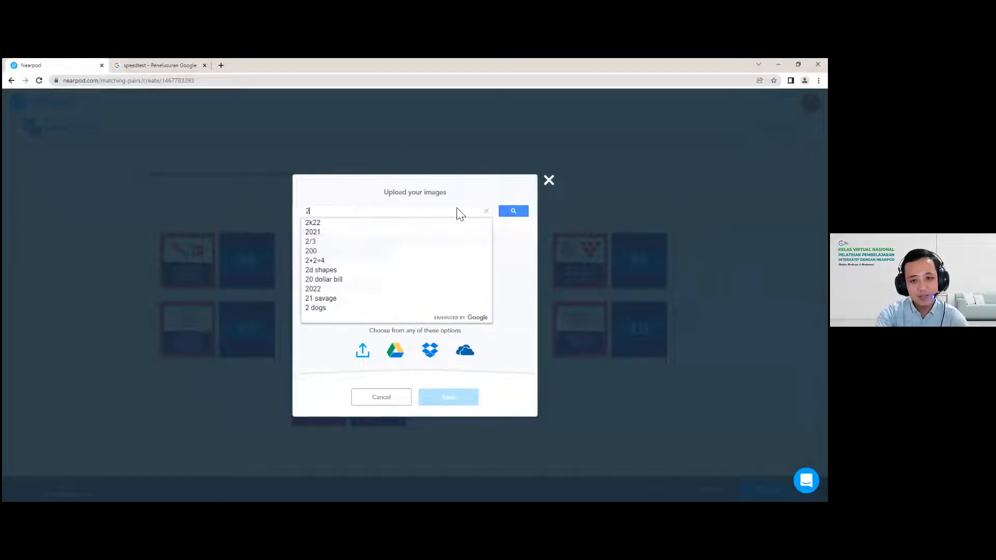
click(521, 216)
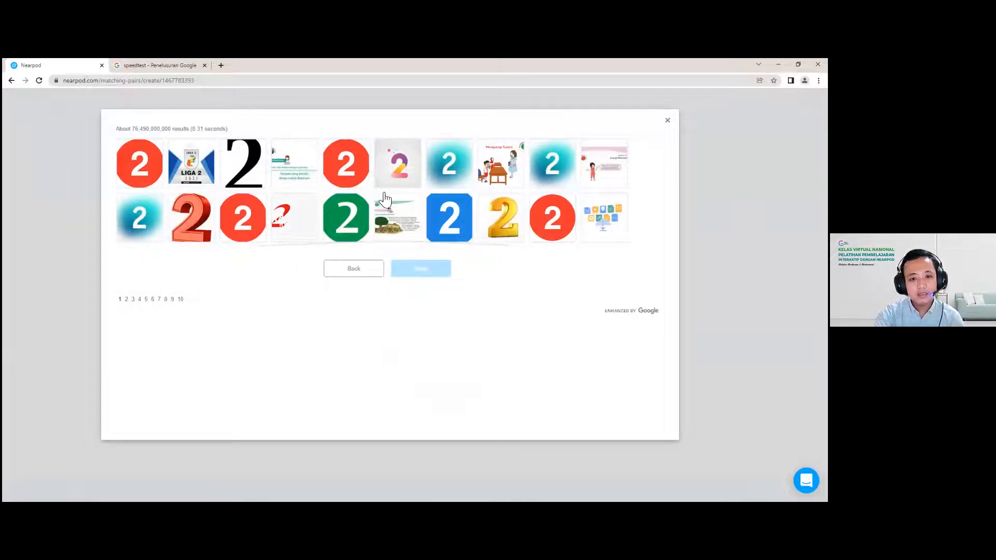
Step: Insert the purple, orange and pink 2 on a light grey background, enlarge it slightly within the card, and finish the pair
click(404, 167)
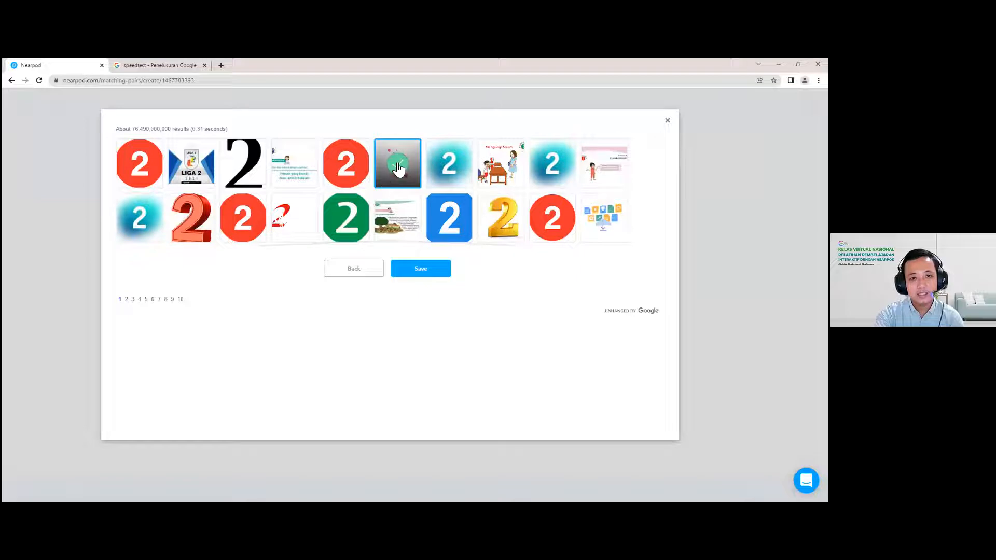
click(419, 271)
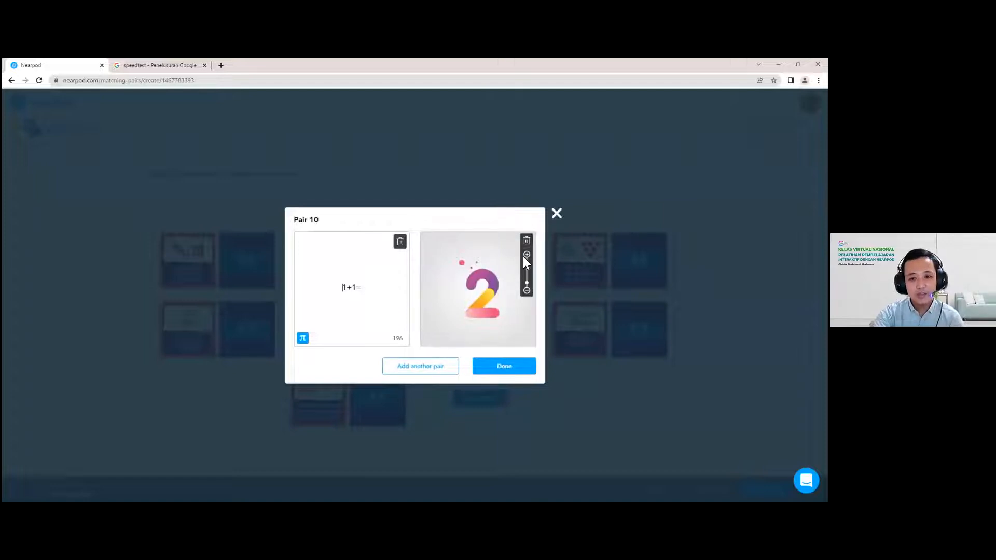
drag(525, 283, 524, 278)
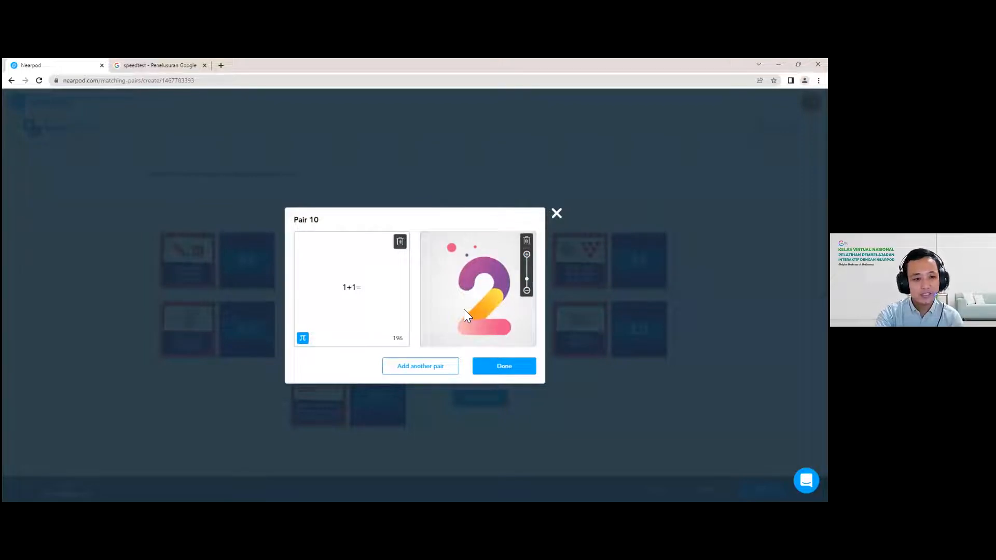
click(517, 371)
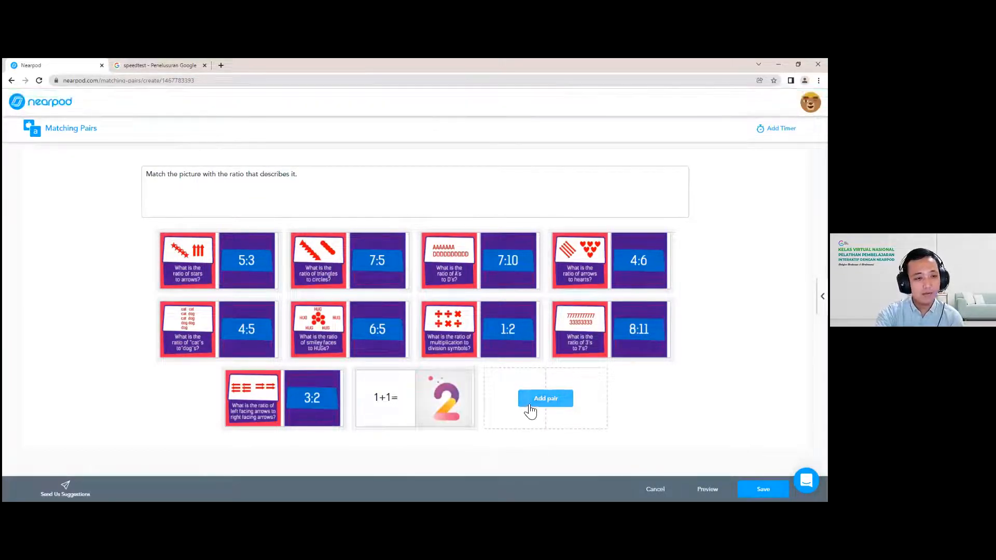
Step: Add another pair with the text 2x5= on the first card and 10 on the second
click(551, 402)
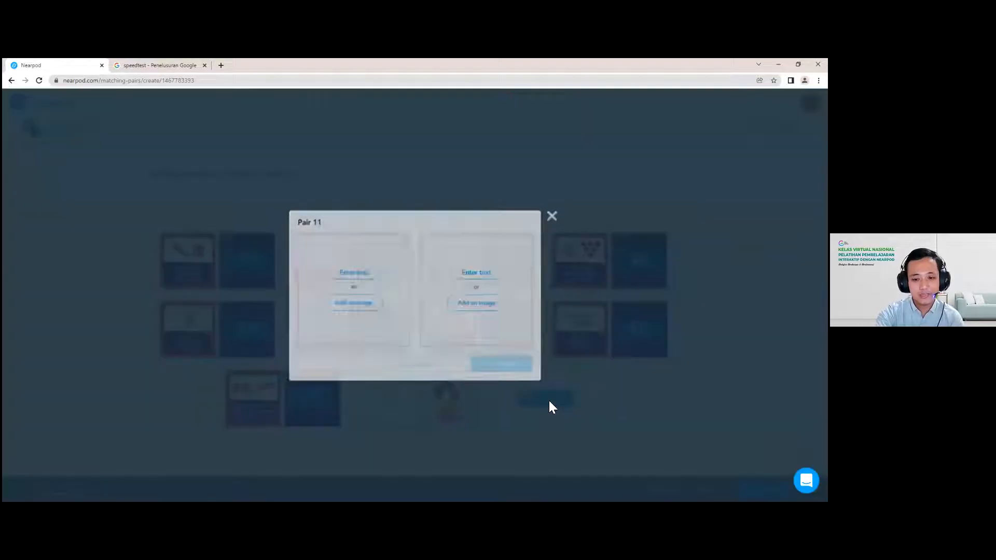
click(354, 273)
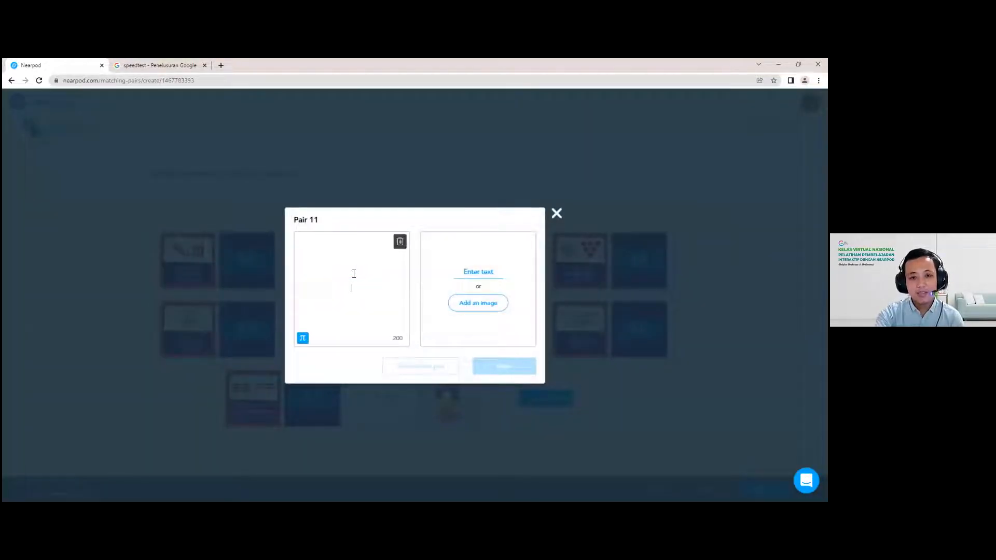
text(2x)
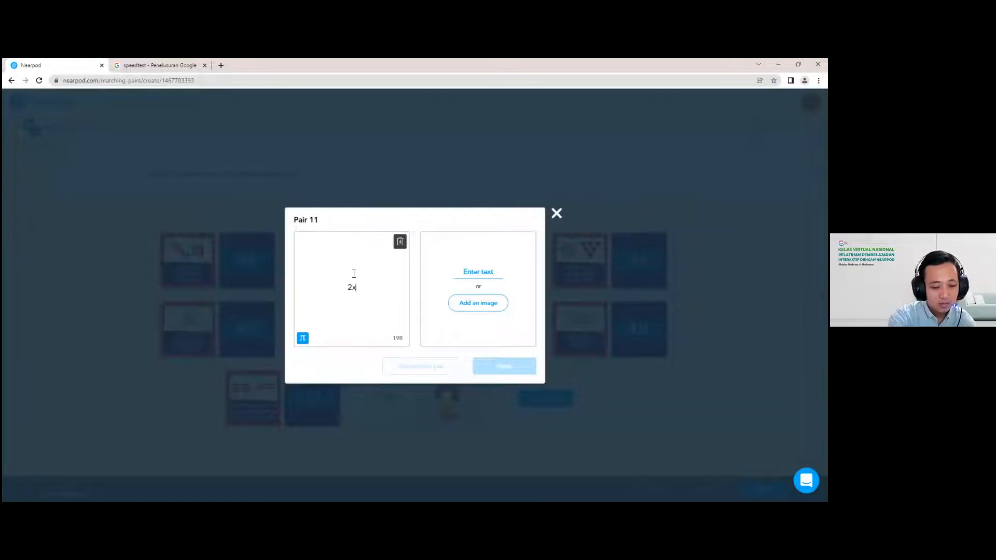
text(5)
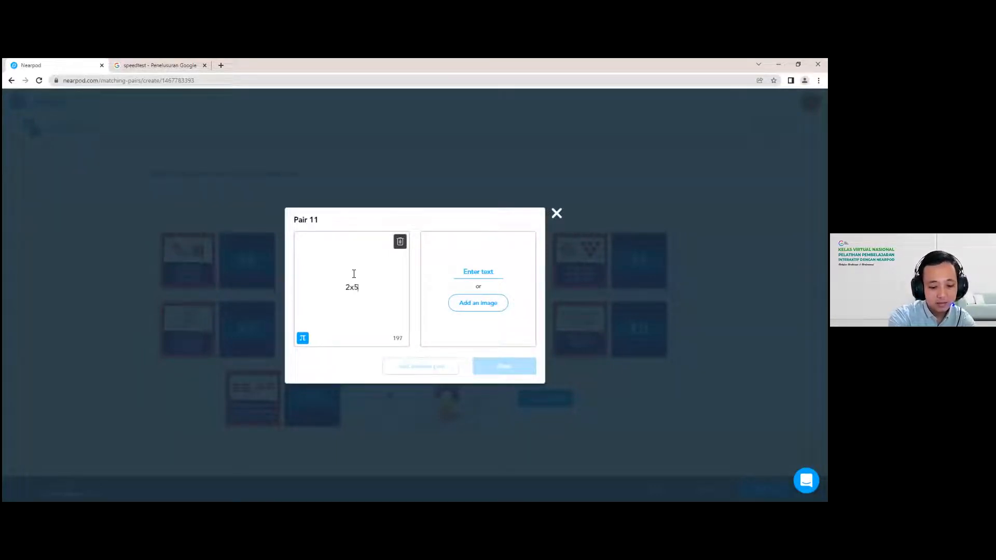
text(=)
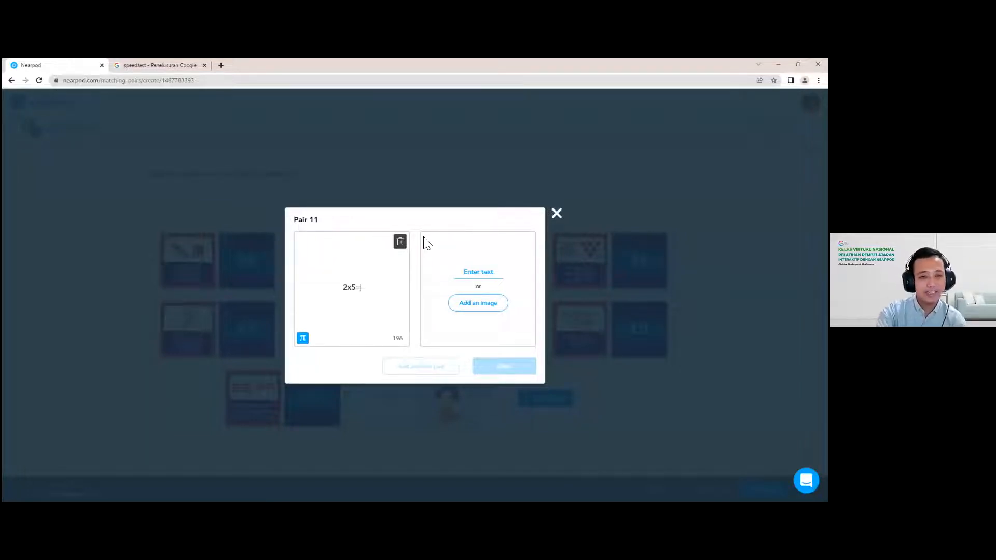
click(478, 271)
text(10)
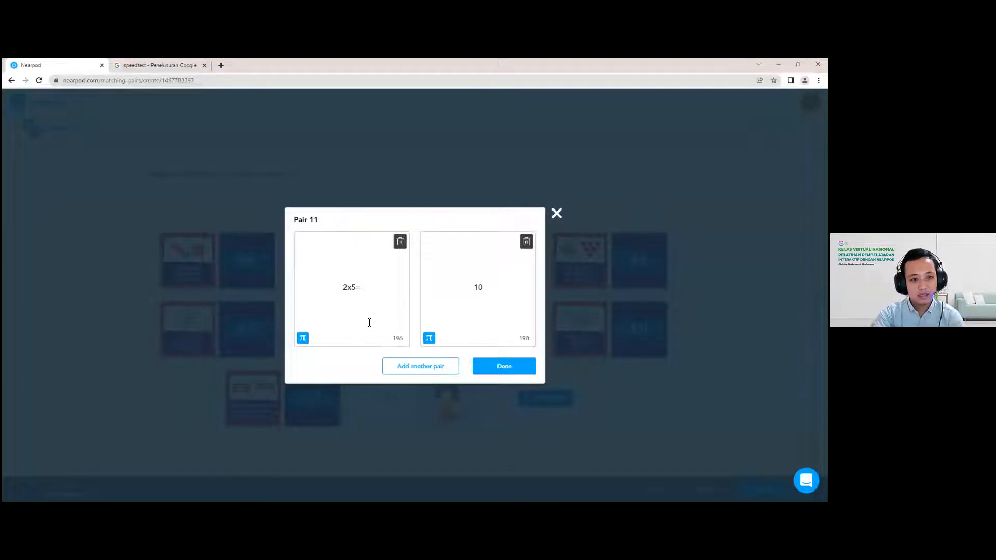
click(505, 367)
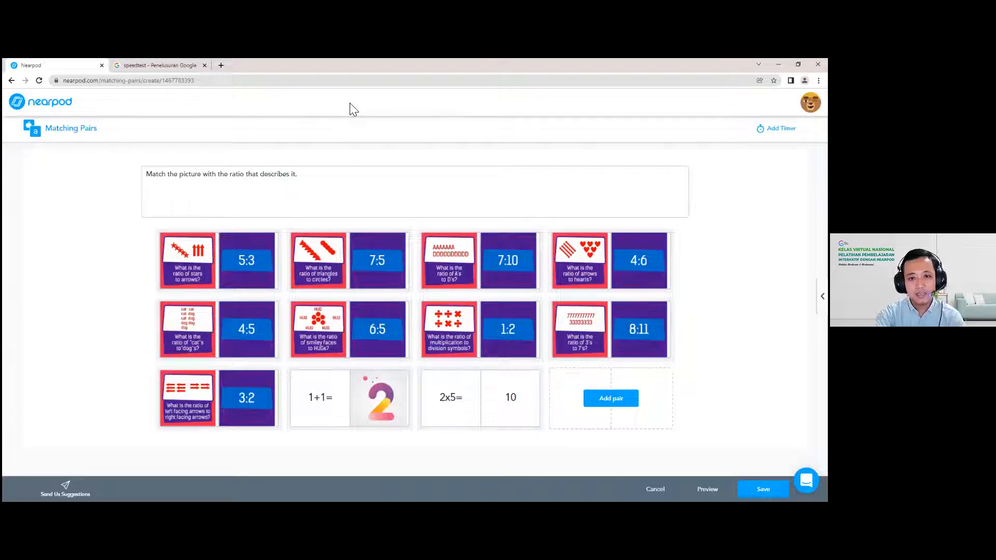
Step: Add an activity timer of 5 minutes 30 seconds to the Matching Pairs activity
click(777, 129)
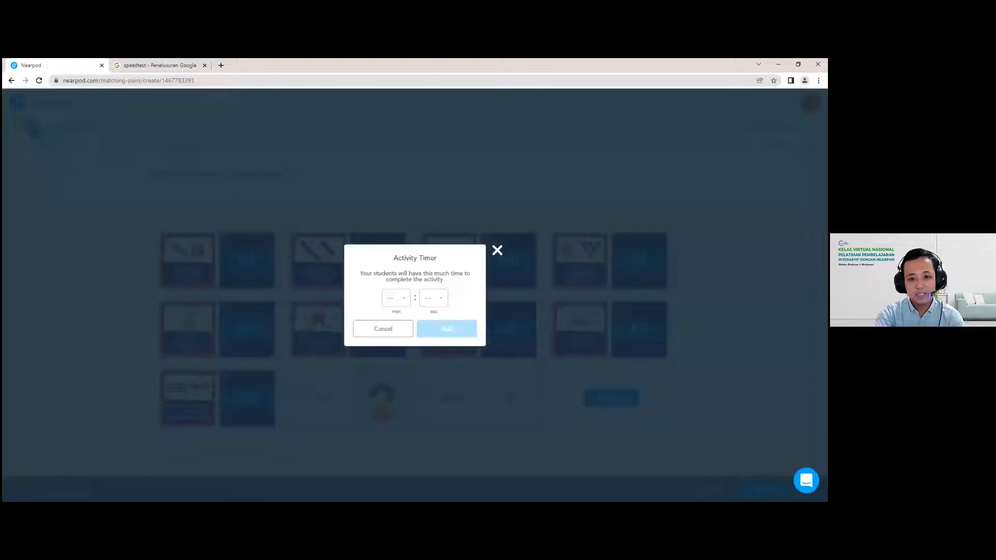
click(497, 251)
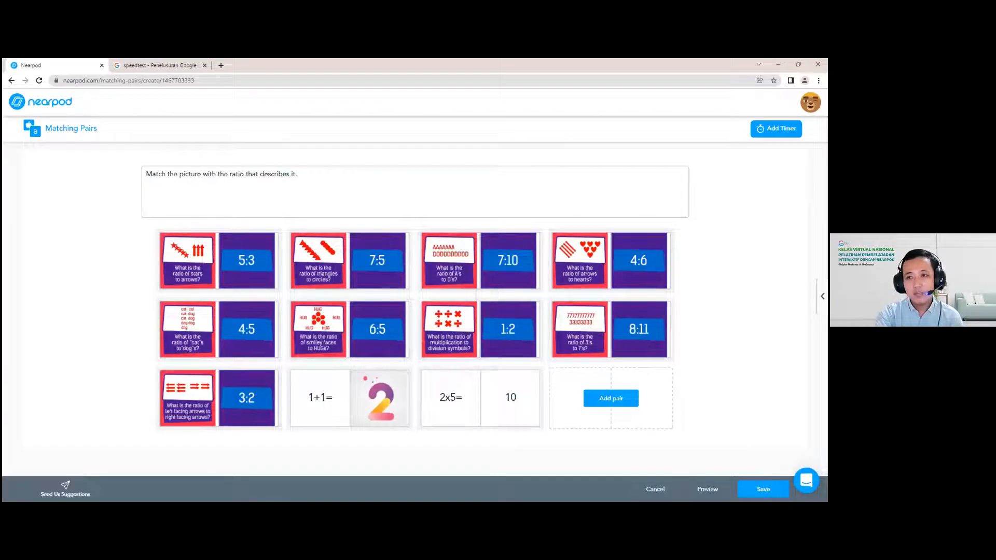
click(777, 128)
click(402, 299)
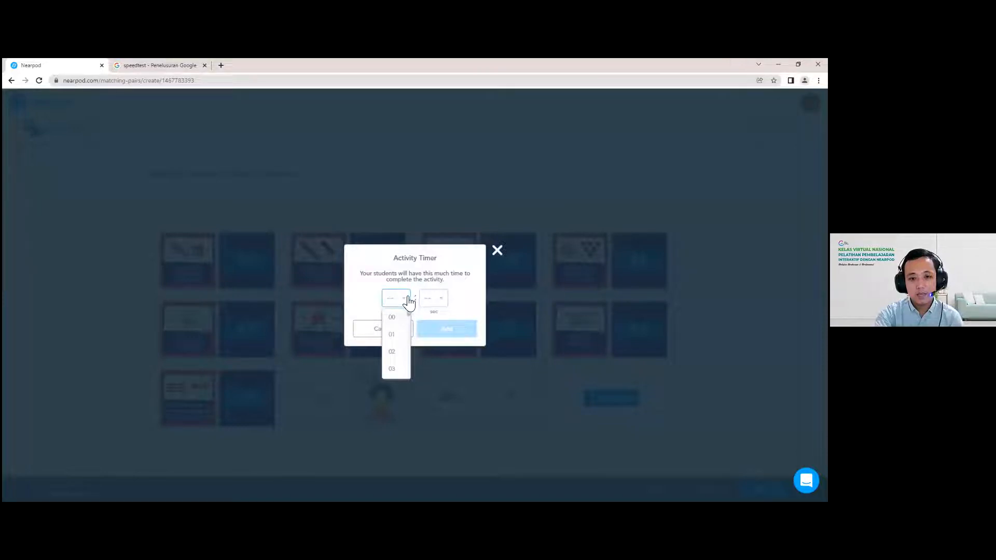
scroll(400, 329, down, 1)
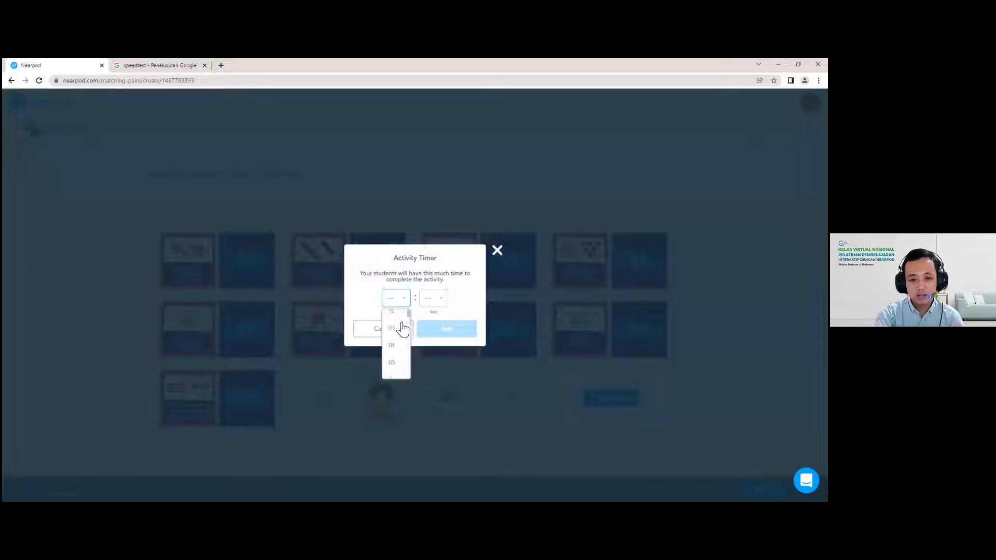
click(397, 364)
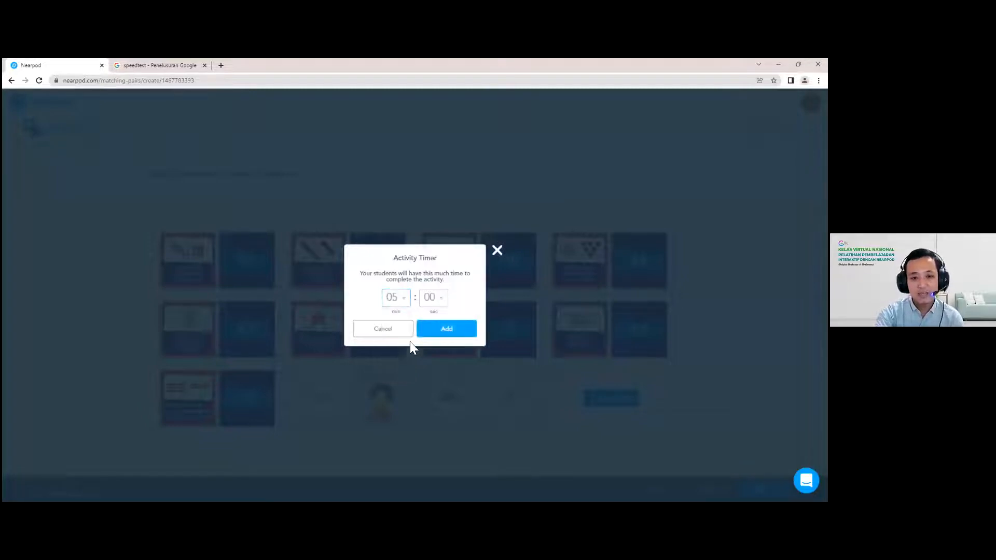
click(435, 302)
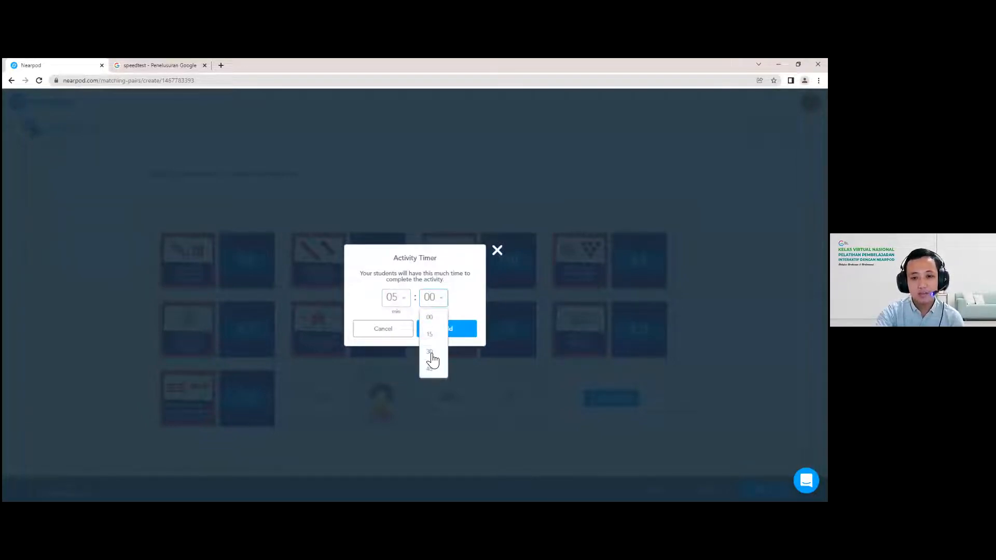
click(431, 353)
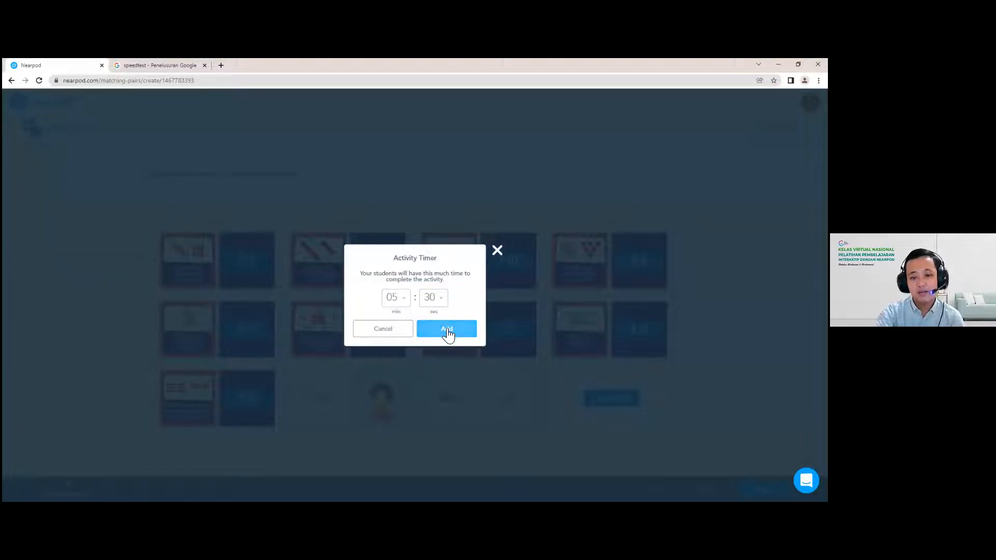
click(447, 332)
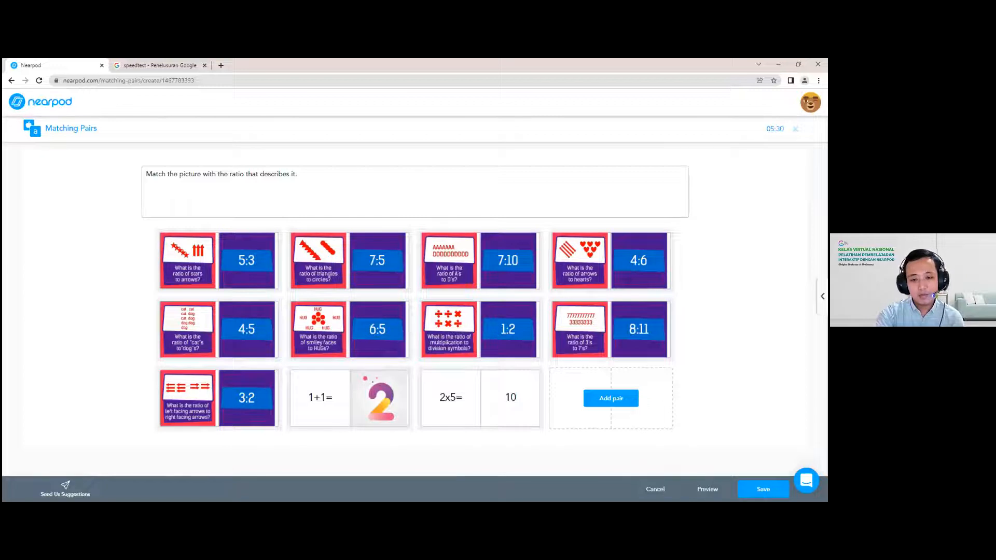
Step: Preview the activity, collapse its instructions, and test matching 1+1= with the 2 image and 2x5= with 10
click(707, 489)
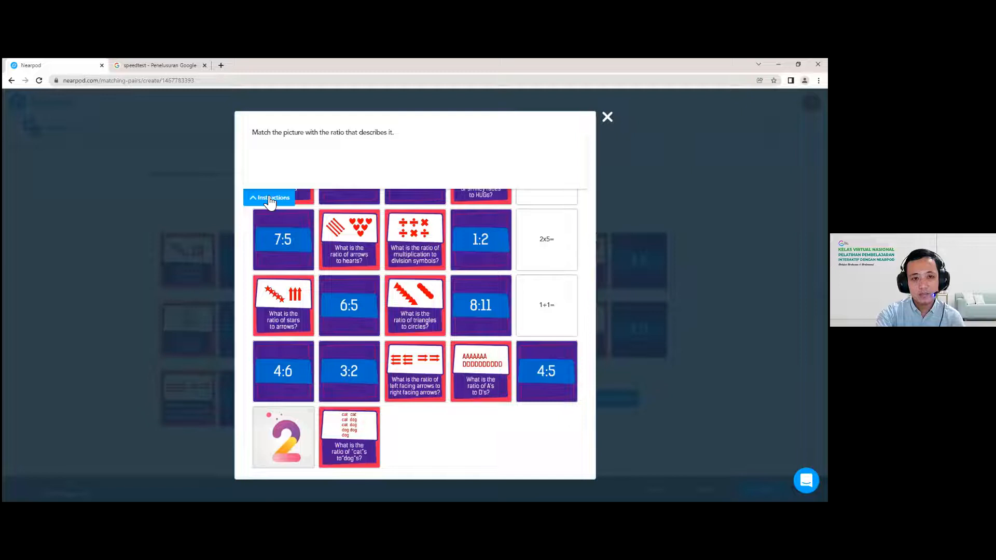
click(270, 201)
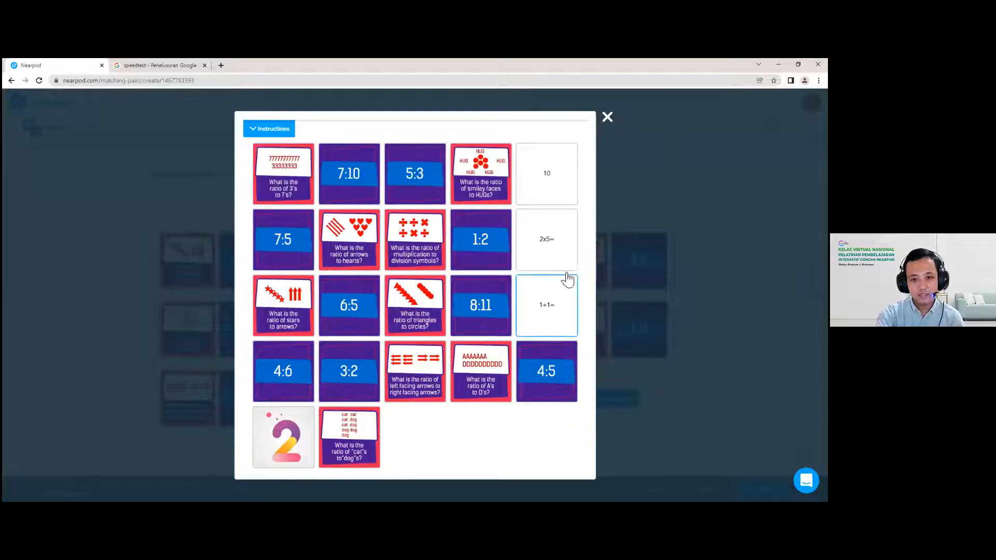
click(545, 308)
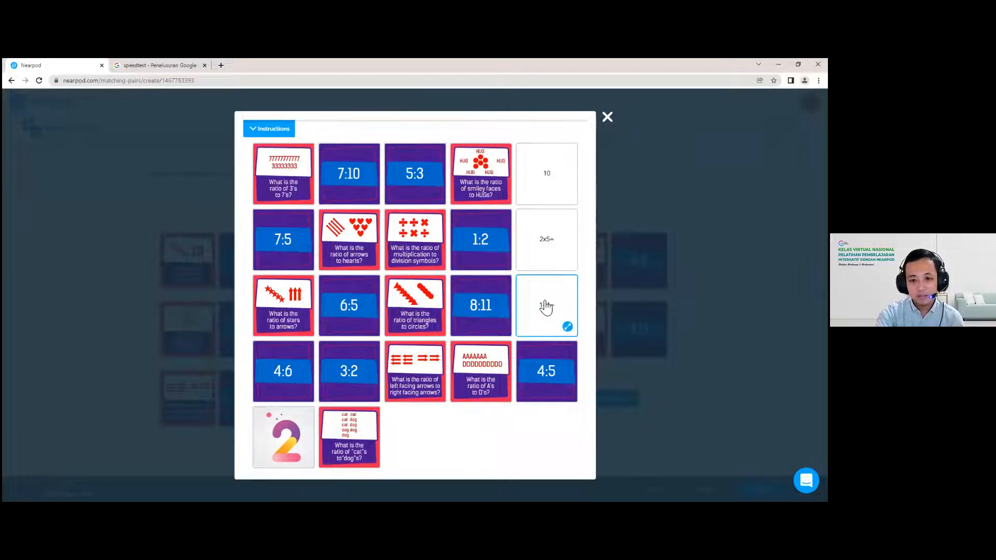
click(283, 437)
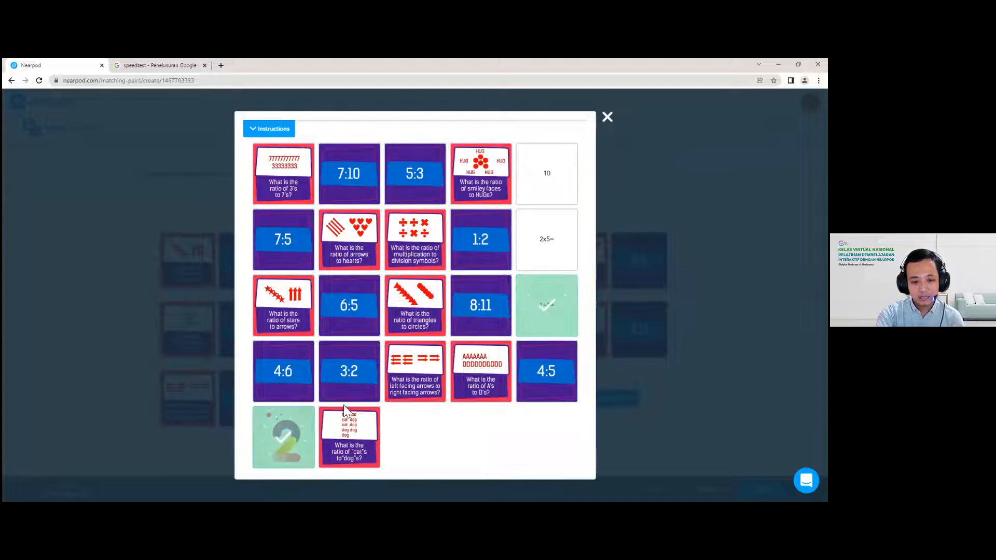
click(547, 198)
click(550, 244)
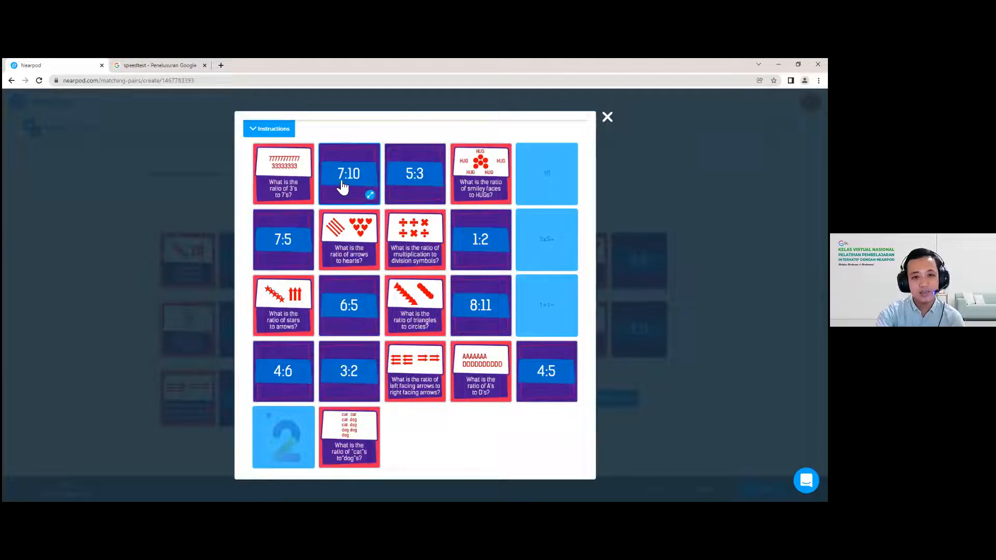
click(428, 186)
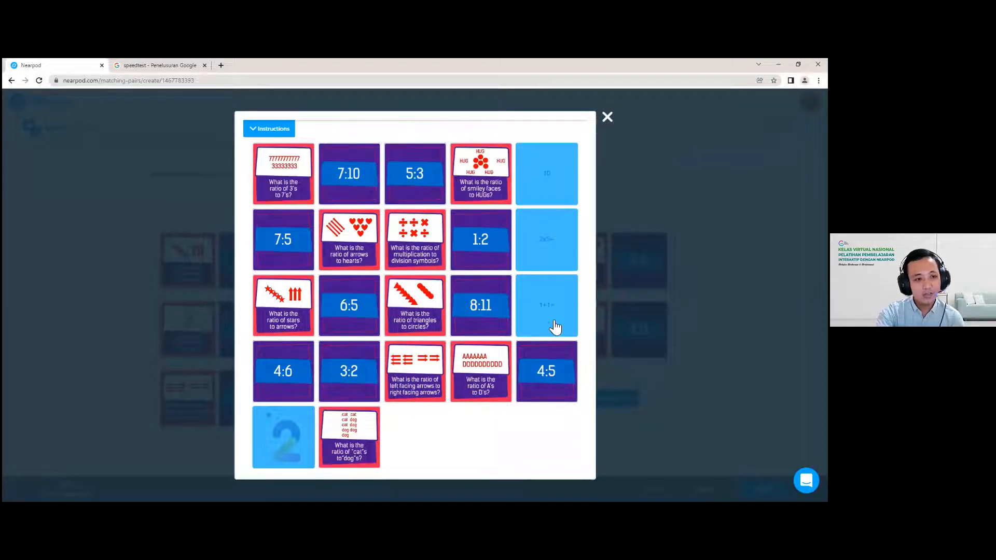
Step: Test two mismatched card combinations in the preview, match the arrows-to-hearts card with 4:6, and close the preview
click(275, 192)
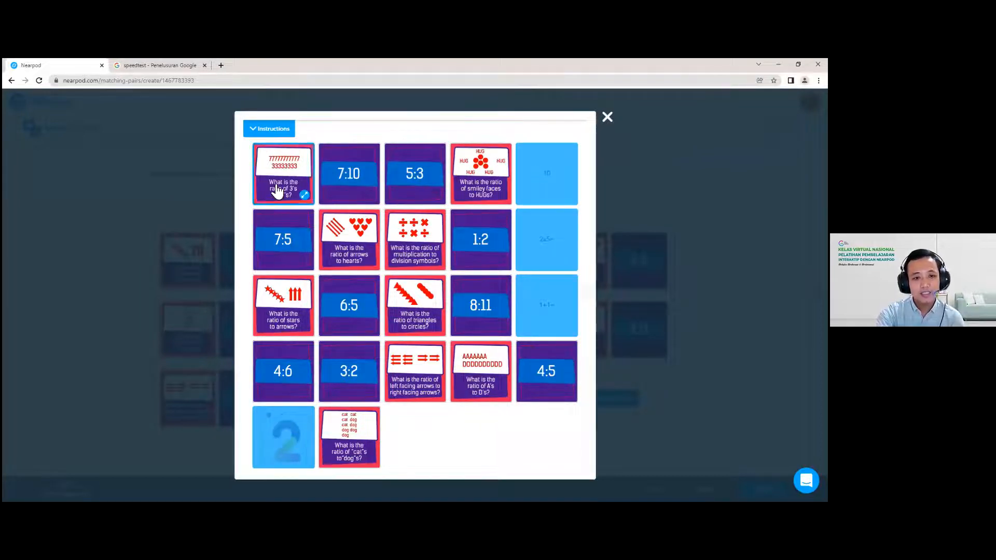
click(288, 314)
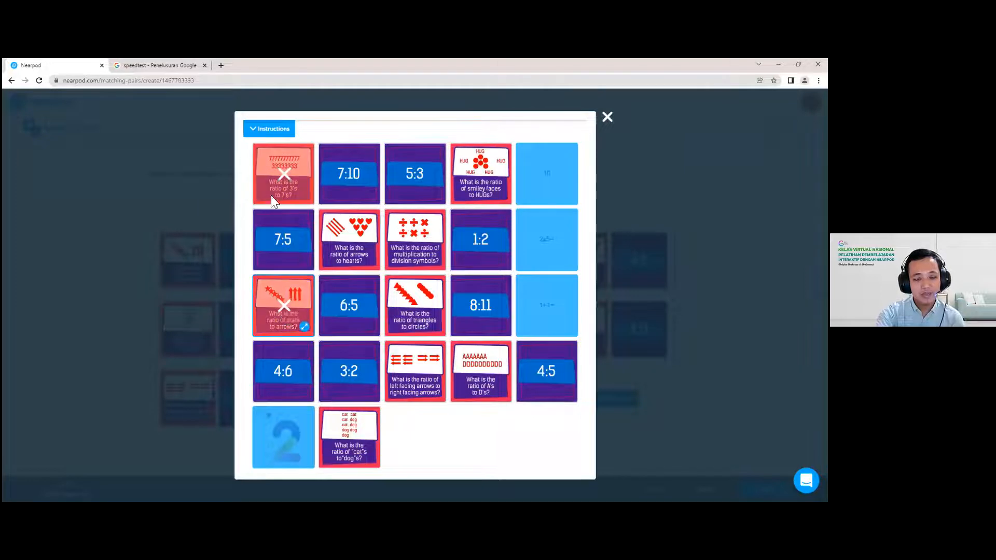
click(277, 254)
click(289, 197)
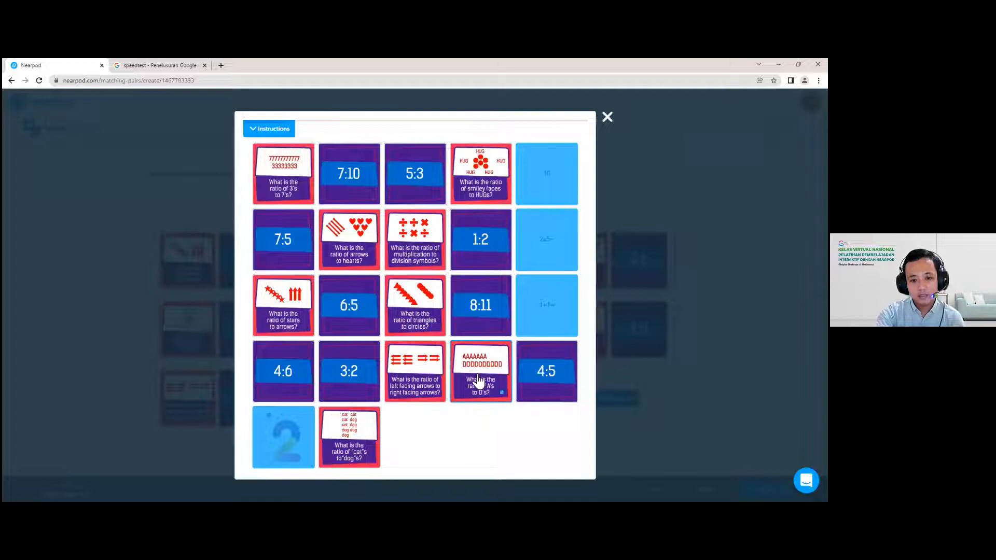
click(341, 236)
click(281, 370)
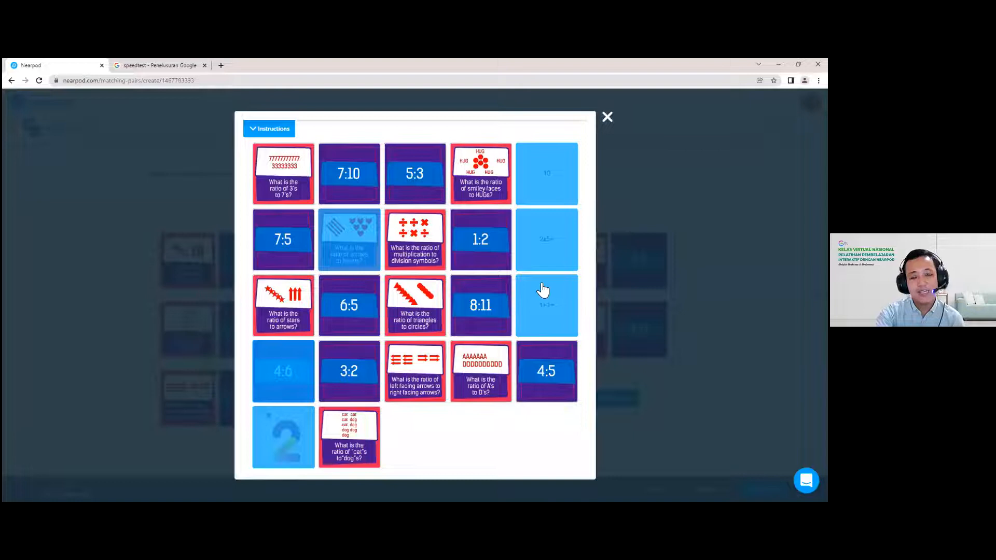
click(607, 118)
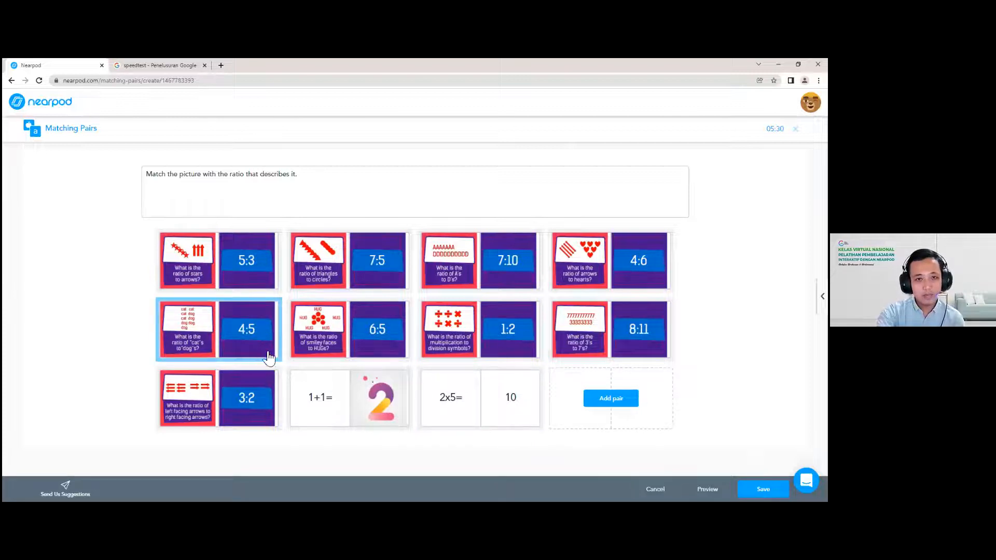
Step: Add another pair with the text 7-4= on the first card and 3 on the second
click(614, 397)
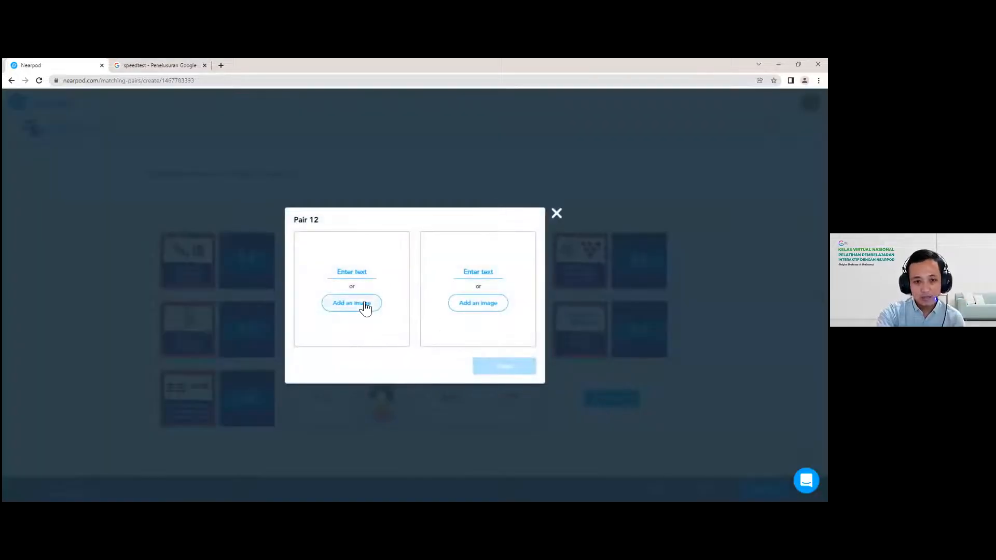
click(364, 303)
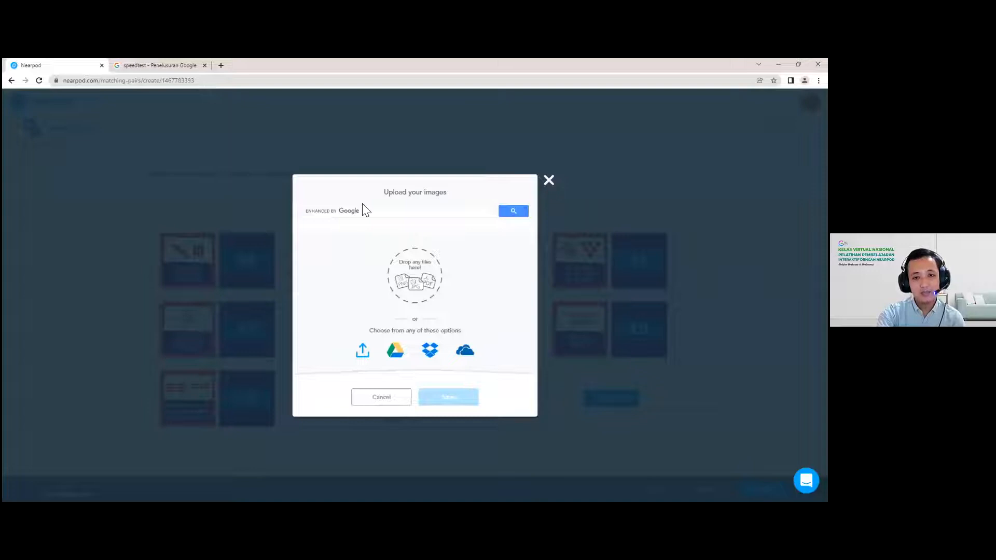
click(549, 180)
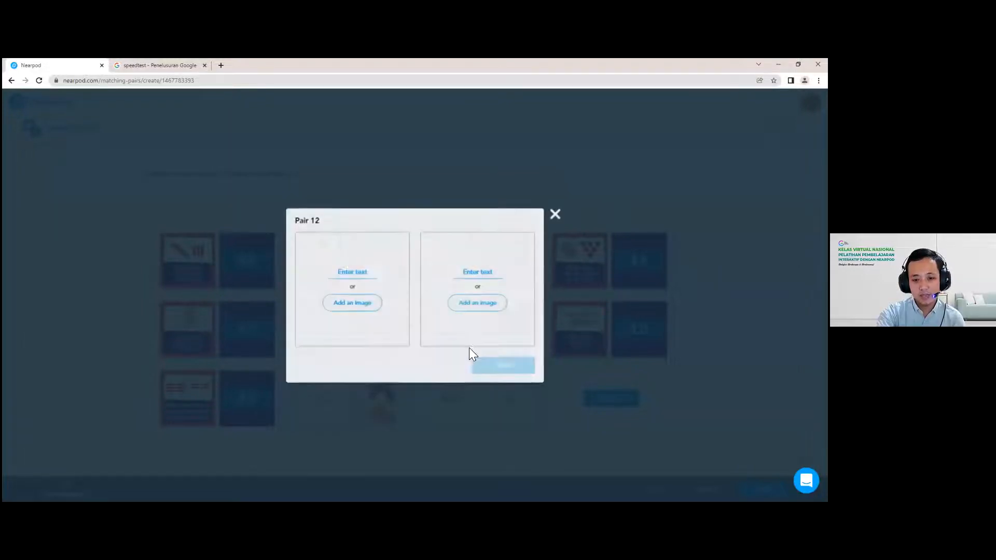
click(357, 273)
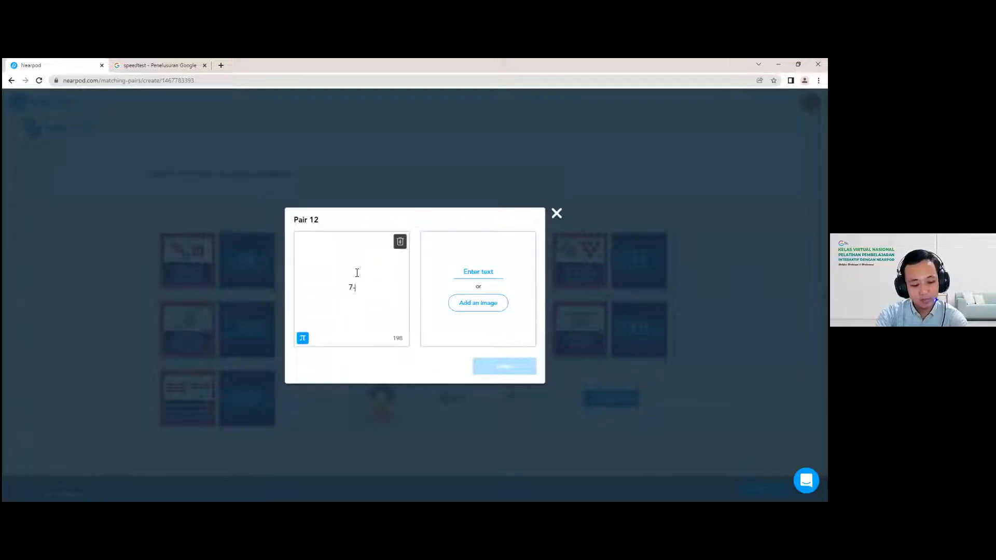
text(7-4=)
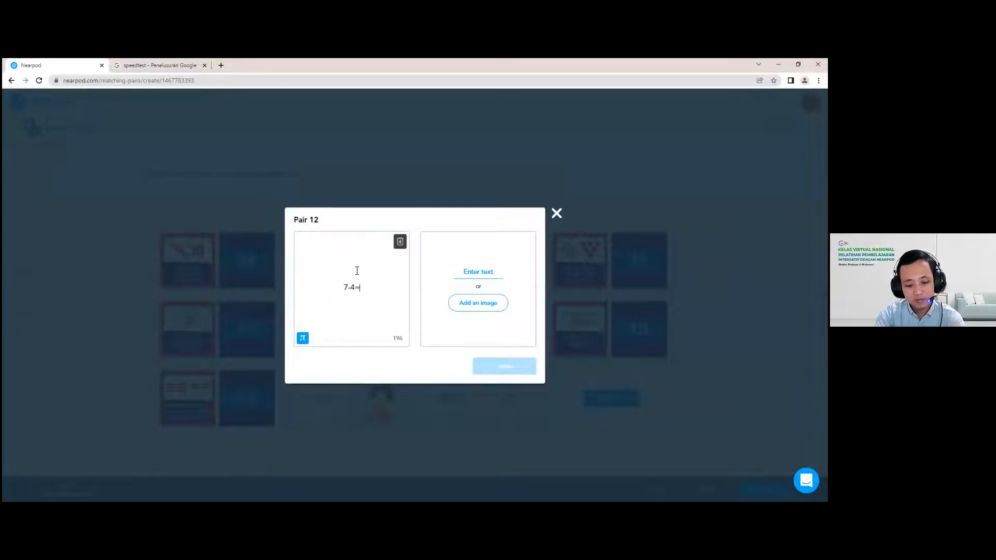
click(477, 270)
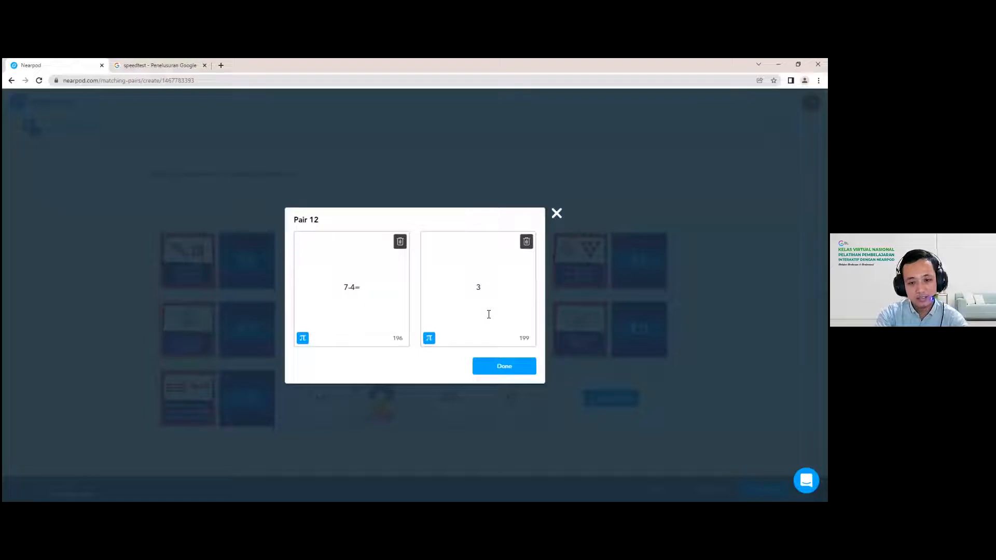
click(501, 370)
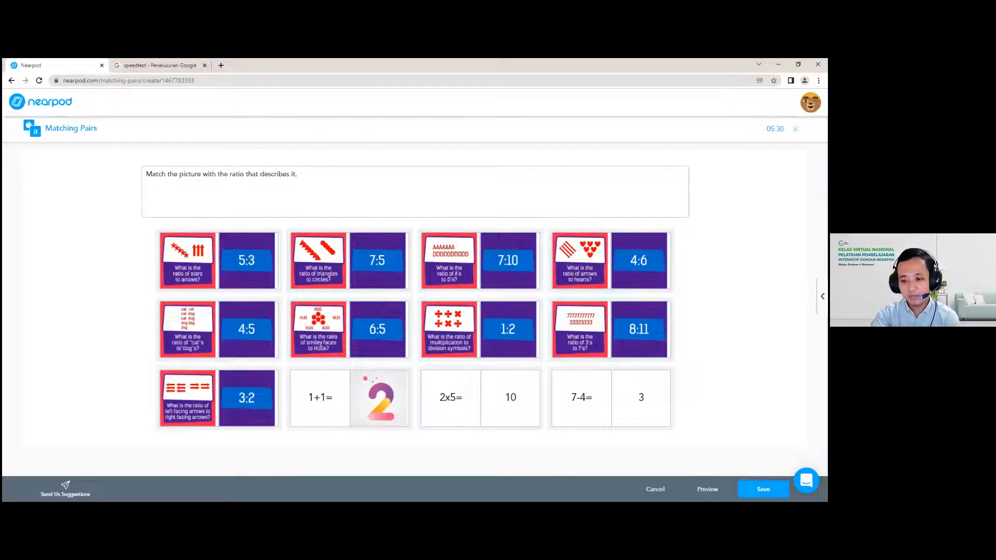
Step: Save the Matching Pairs activity, title the lesson "matching pair" in its lesson details, and save and exit the lesson
click(763, 490)
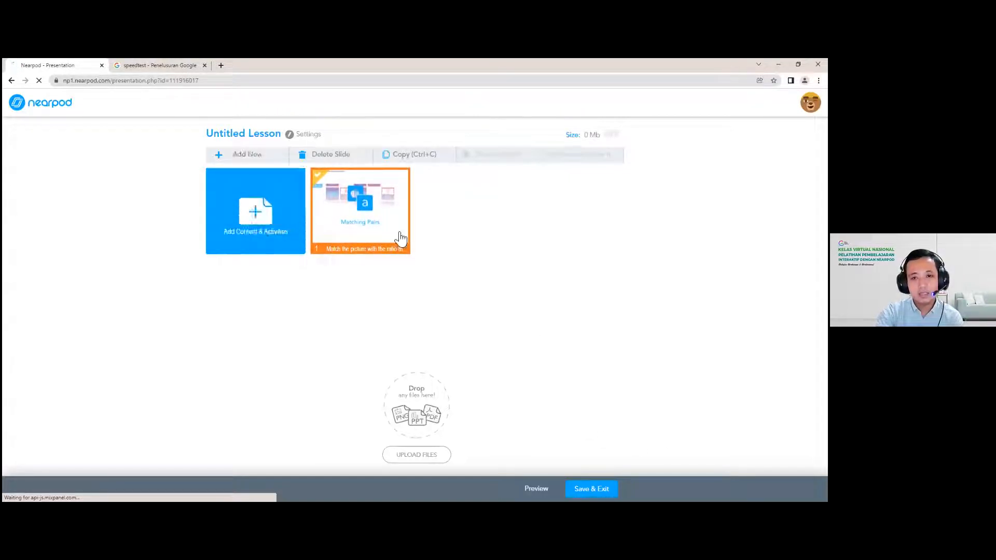
click(288, 134)
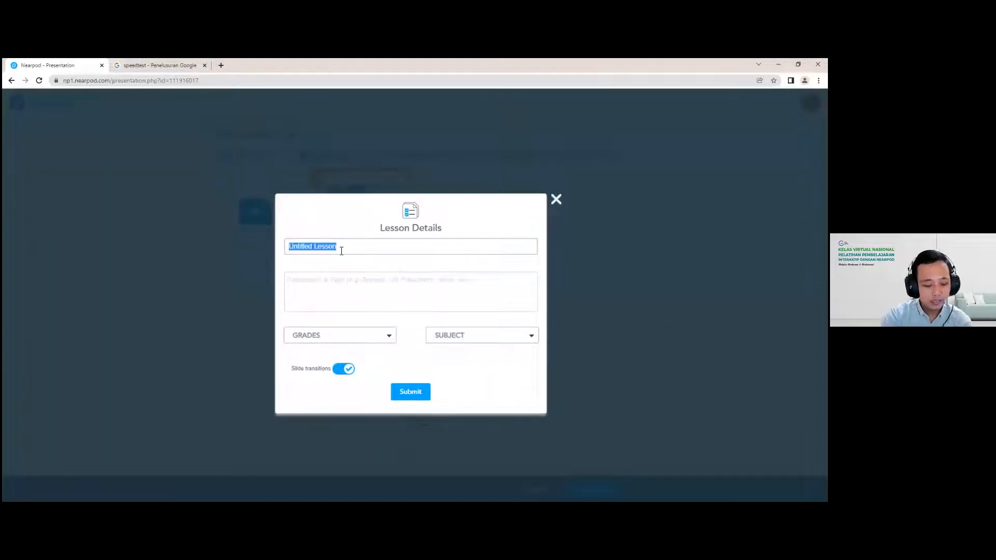
text(ma)
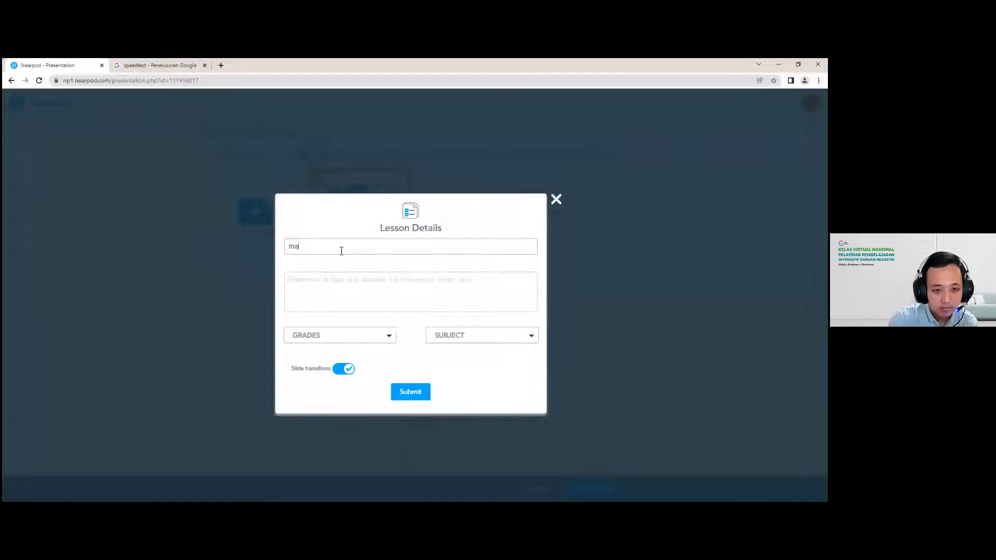
text(tching pair)
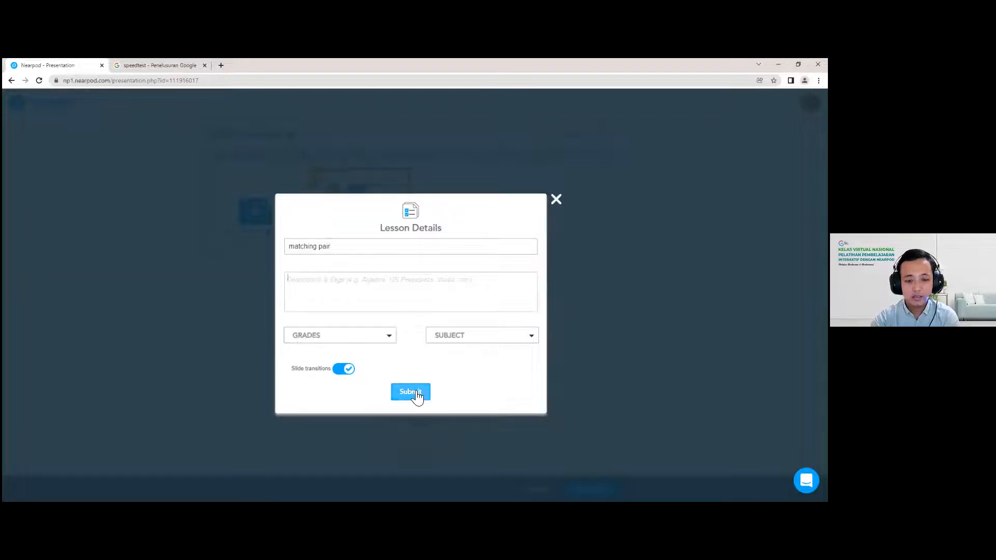
click(348, 371)
click(350, 373)
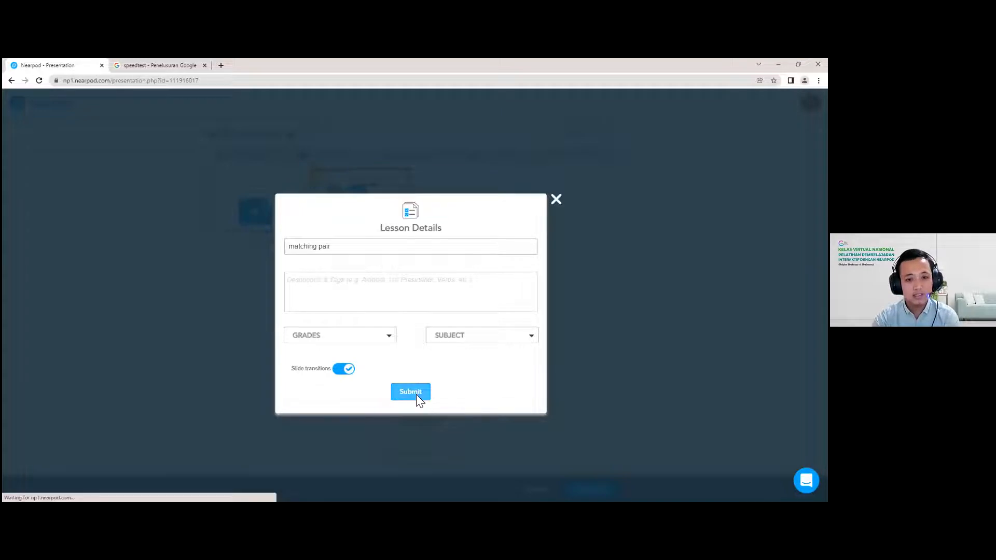
click(416, 396)
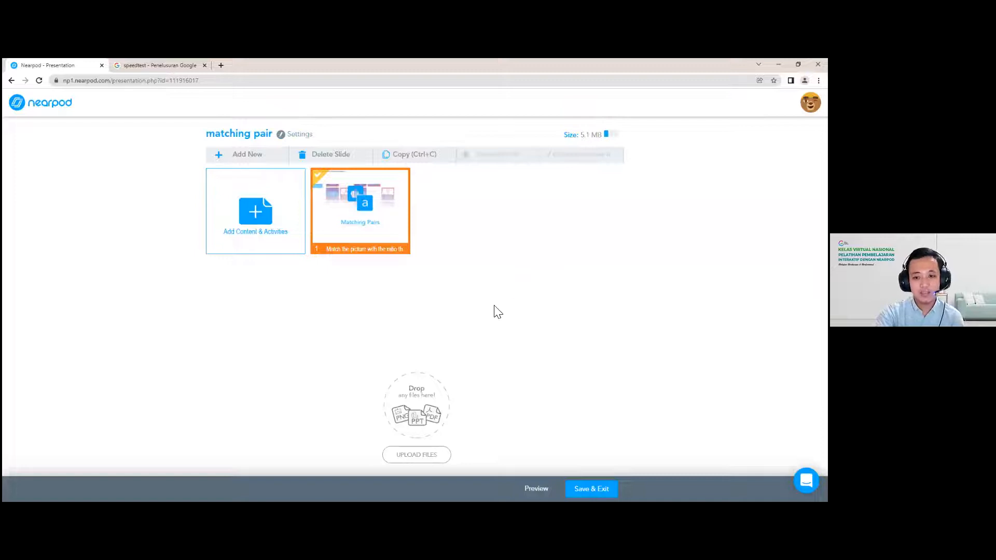
click(597, 489)
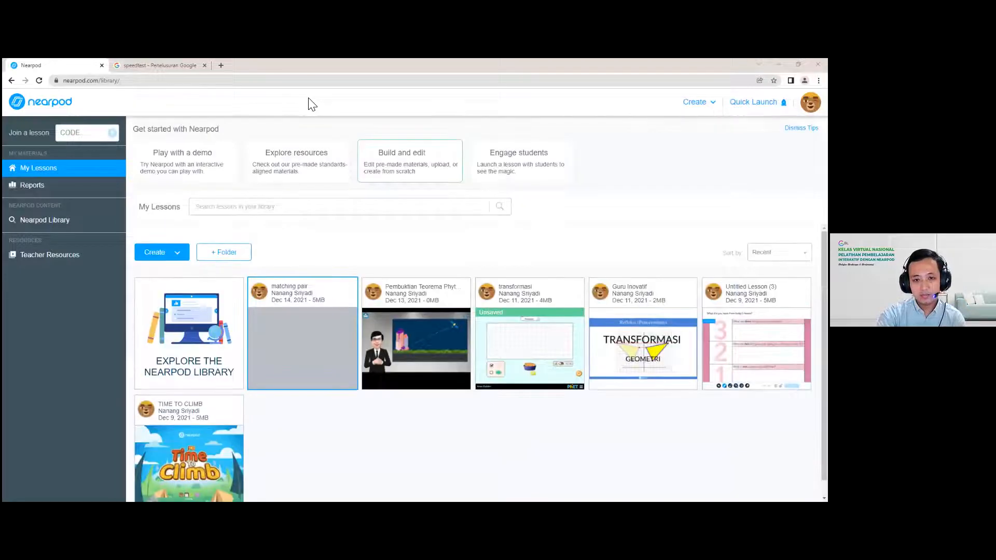
Step: Launch the matching pair lesson in Live Participation mode and dismiss the join code window
click(306, 376)
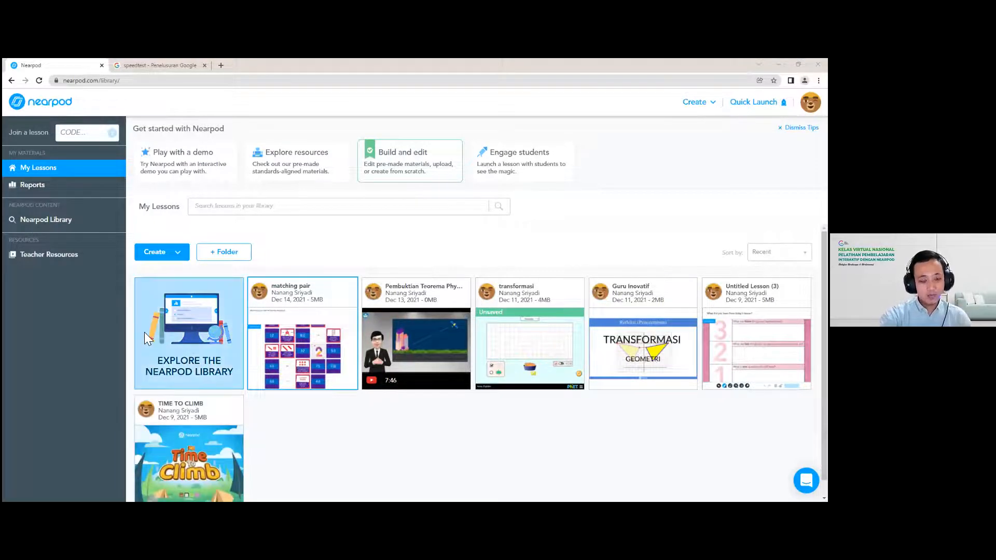
mouse_move(311, 332)
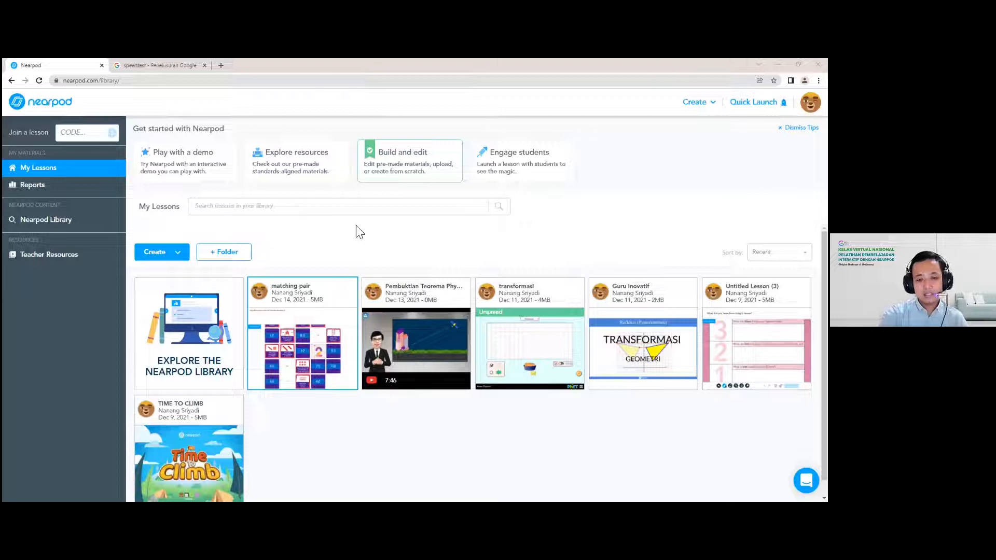
mouse_move(320, 293)
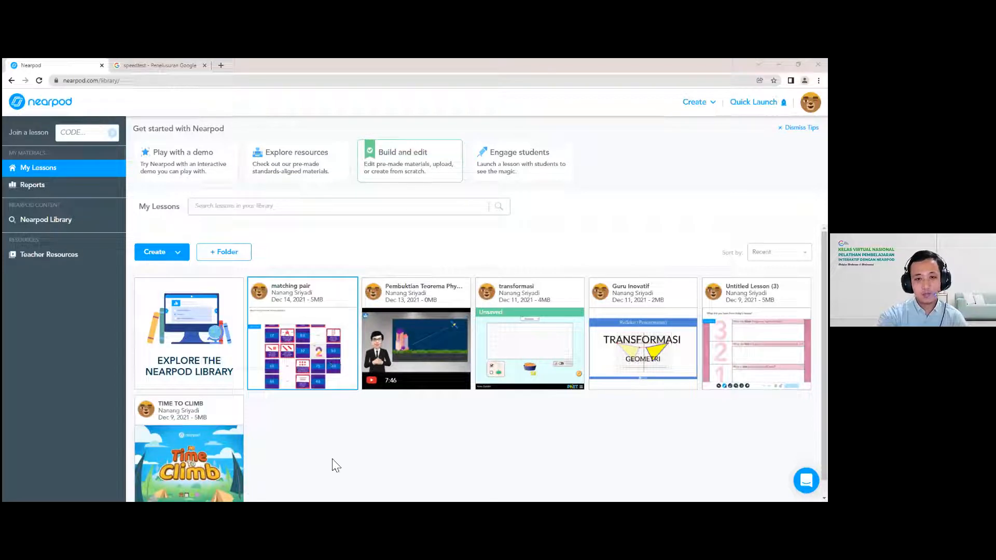
mouse_move(286, 372)
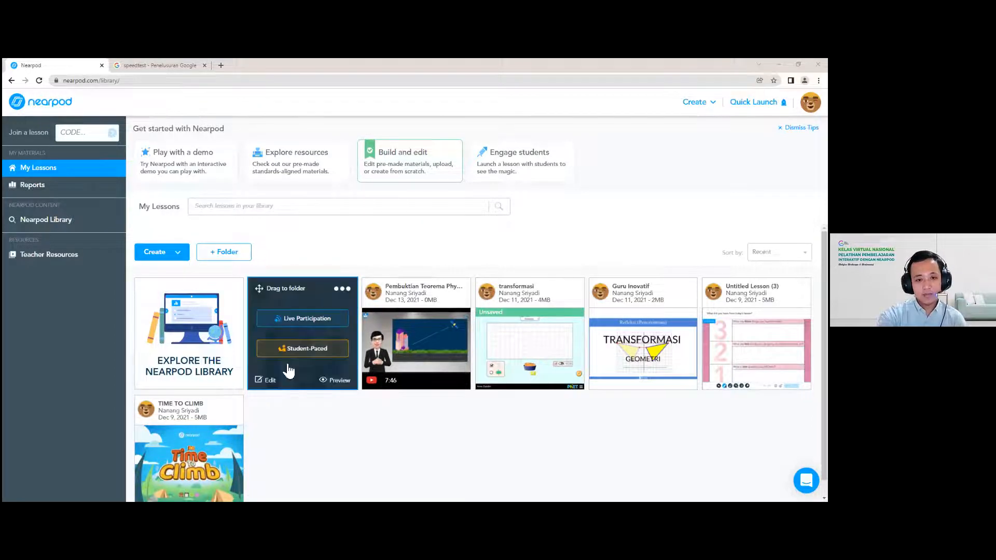
click(306, 319)
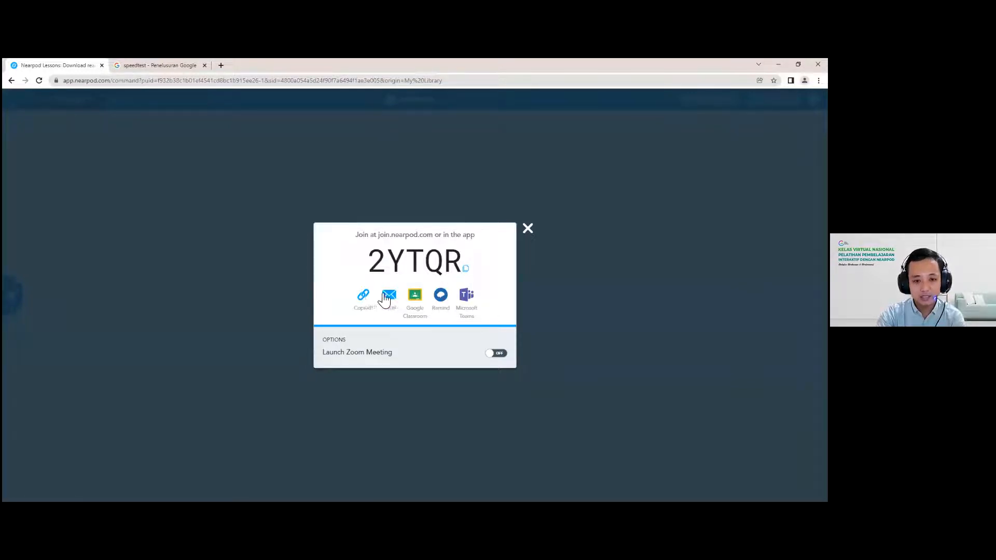
click(527, 229)
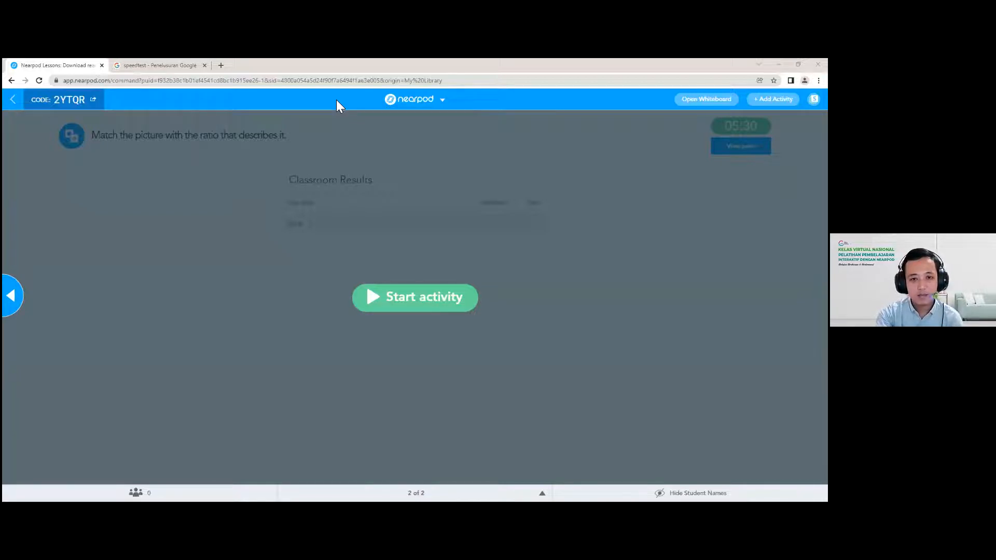
Step: Examine the student list of the live session repeatedly, checking who has joined and each participant's connection status
click(172, 493)
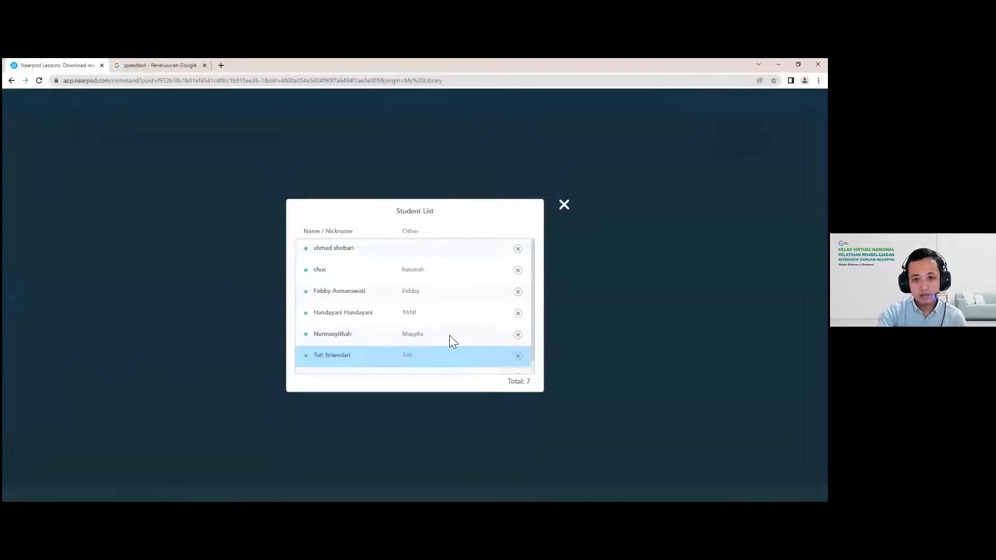
scroll(411, 314, down, 1)
scroll(500, 264, up, 1)
click(564, 205)
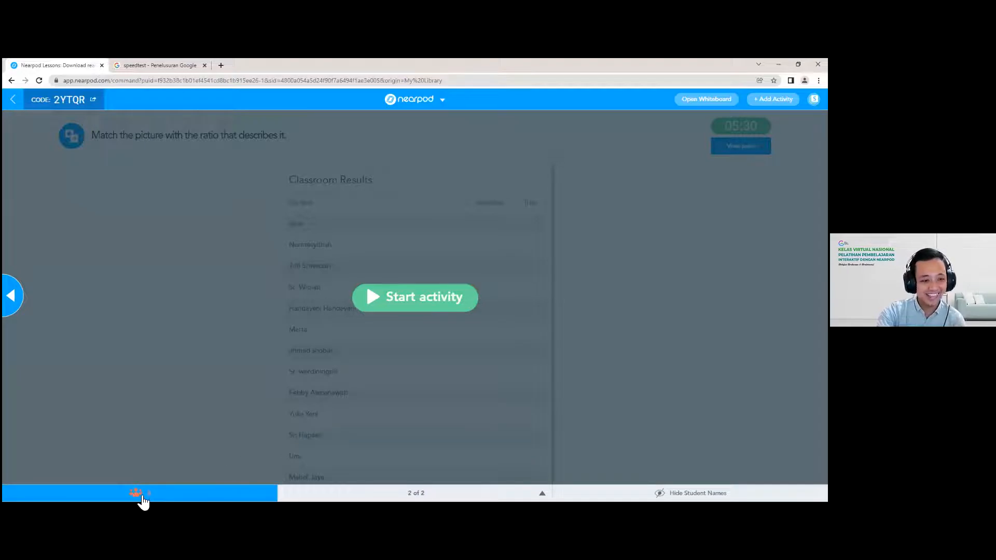
click(140, 493)
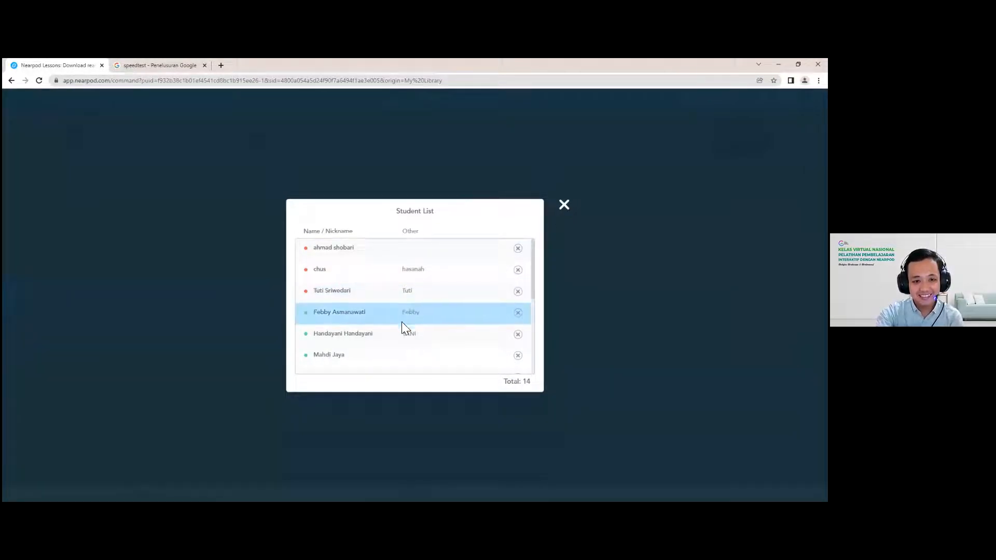
scroll(405, 321, down, 3)
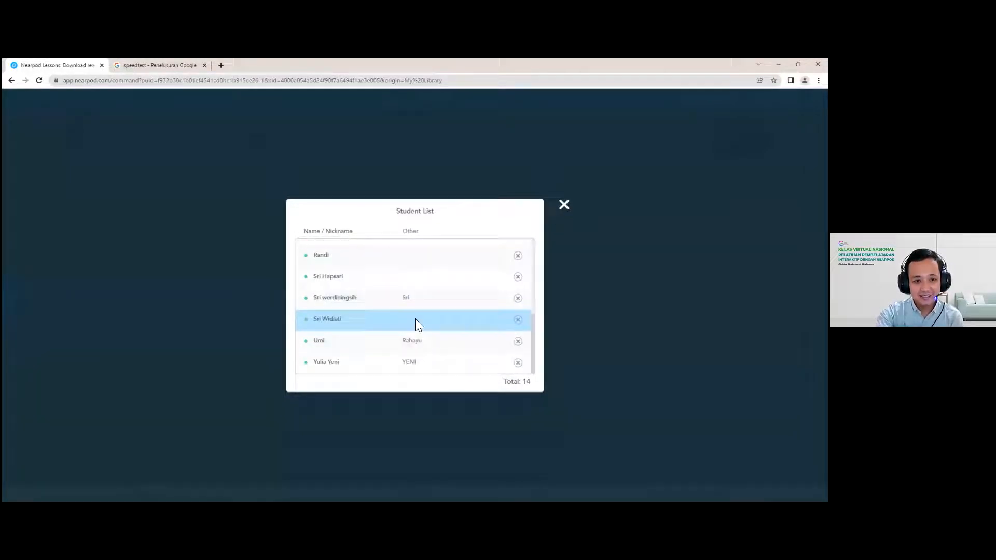
click(565, 206)
click(143, 499)
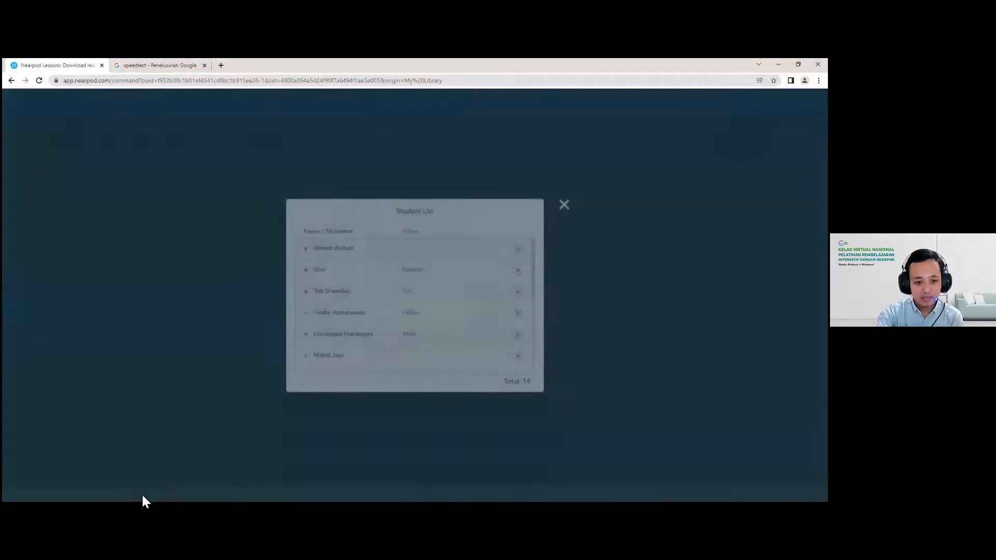
scroll(498, 332, down, 3)
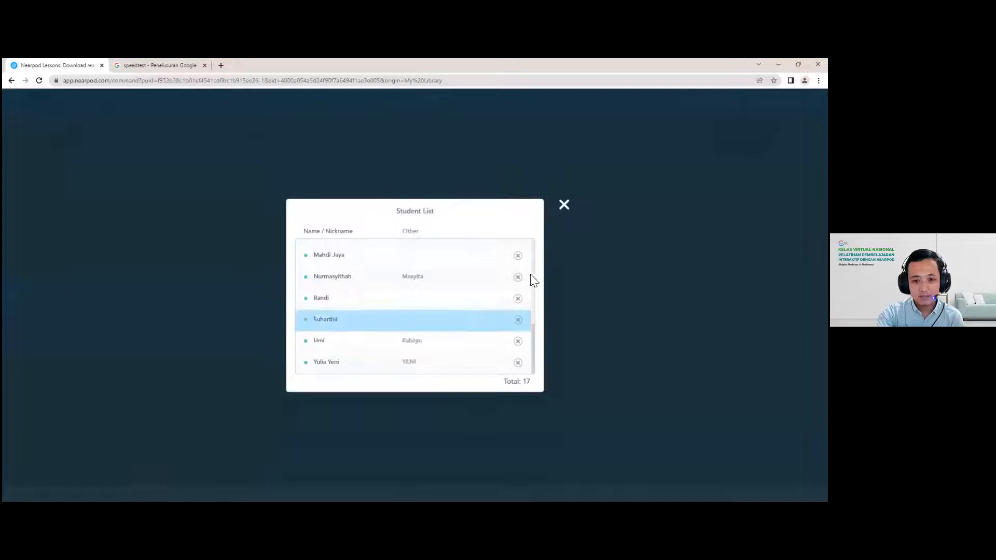
scroll(530, 277, up, 5)
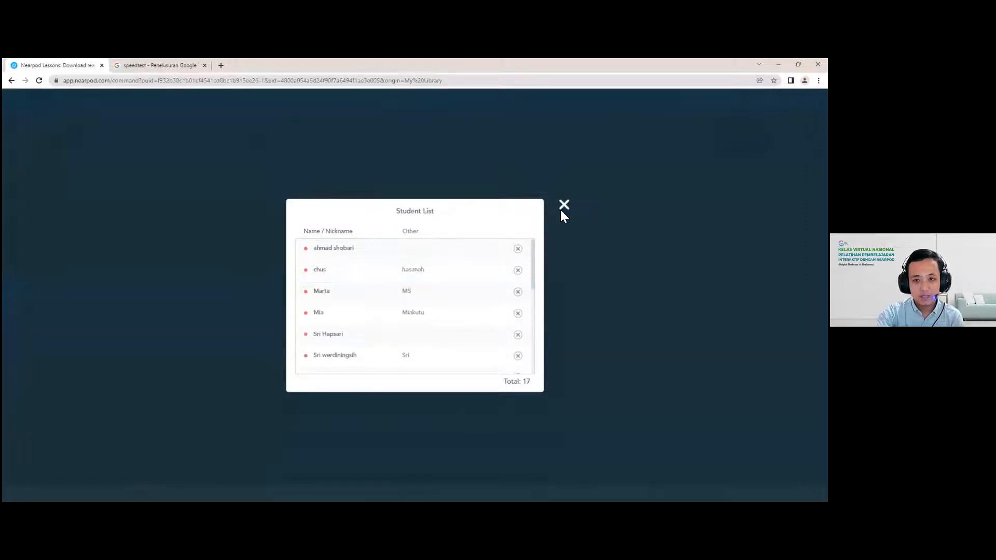
click(564, 207)
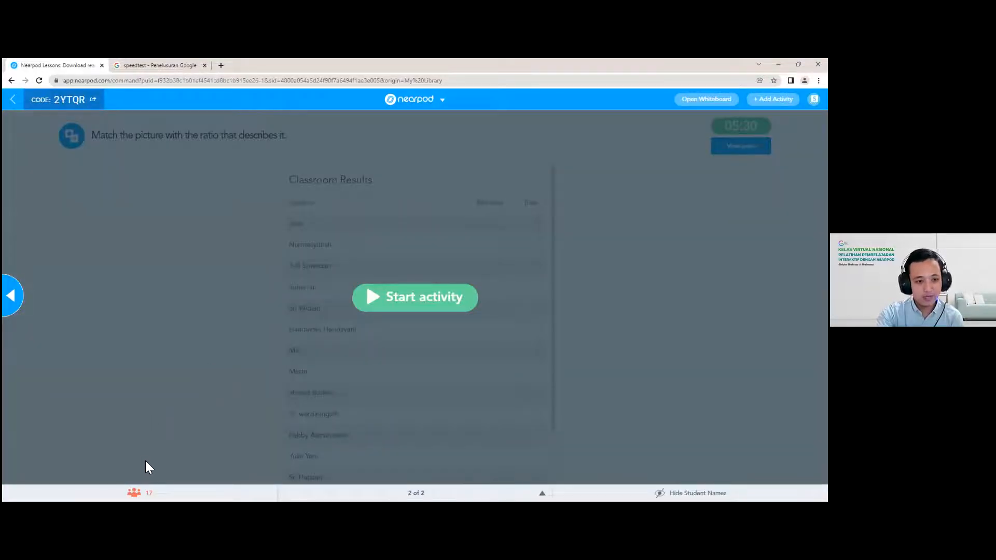
click(154, 492)
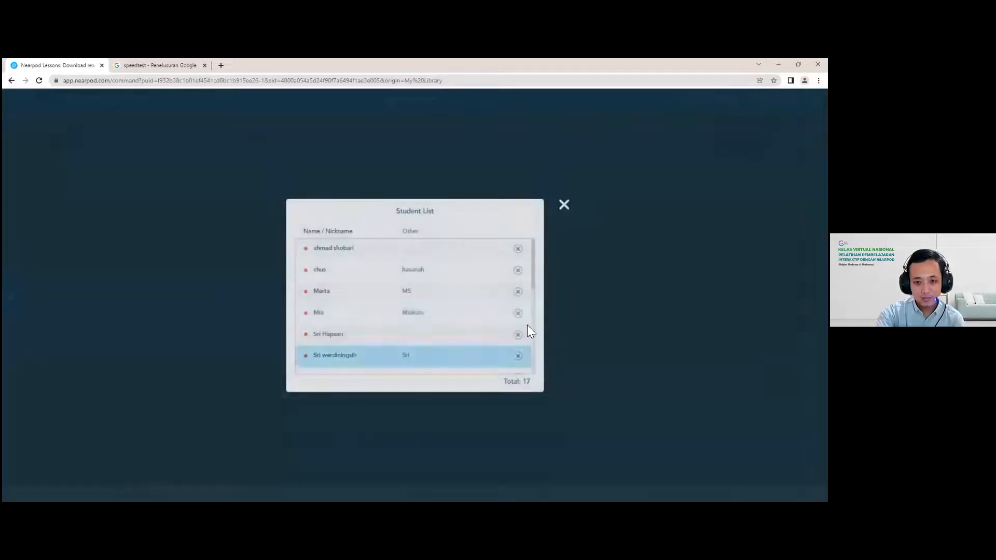
drag(532, 266, 544, 360)
scroll(516, 293, down, 2)
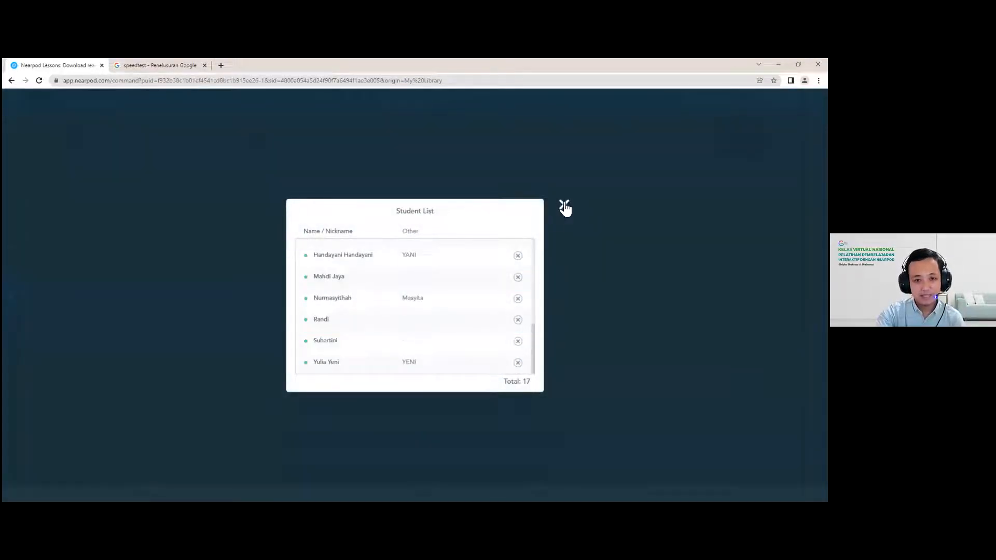
Step: Check the live session's student list several more times for newly joined participants and their connection status
scroll(533, 337, up, 1)
drag(533, 339, 538, 265)
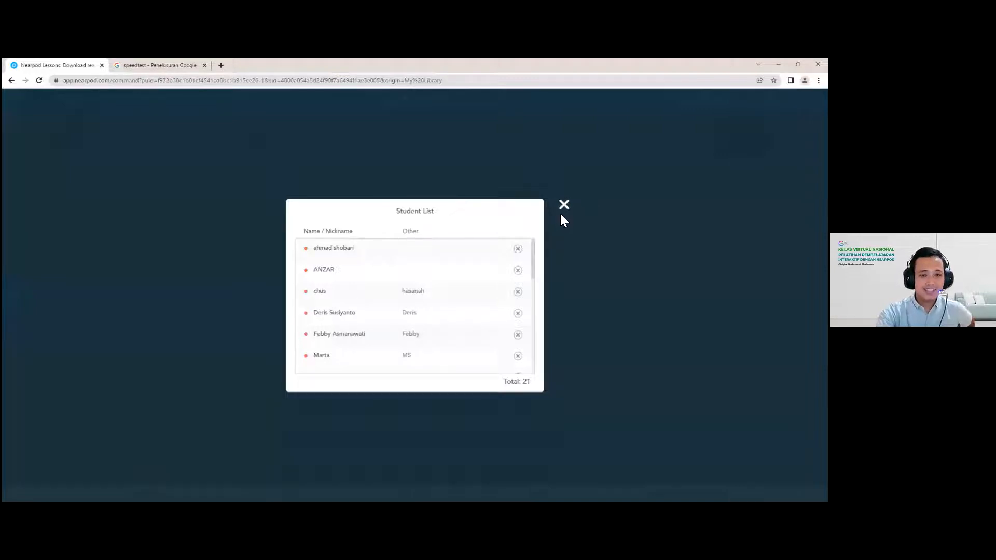
scroll(465, 336, down, 5)
click(565, 206)
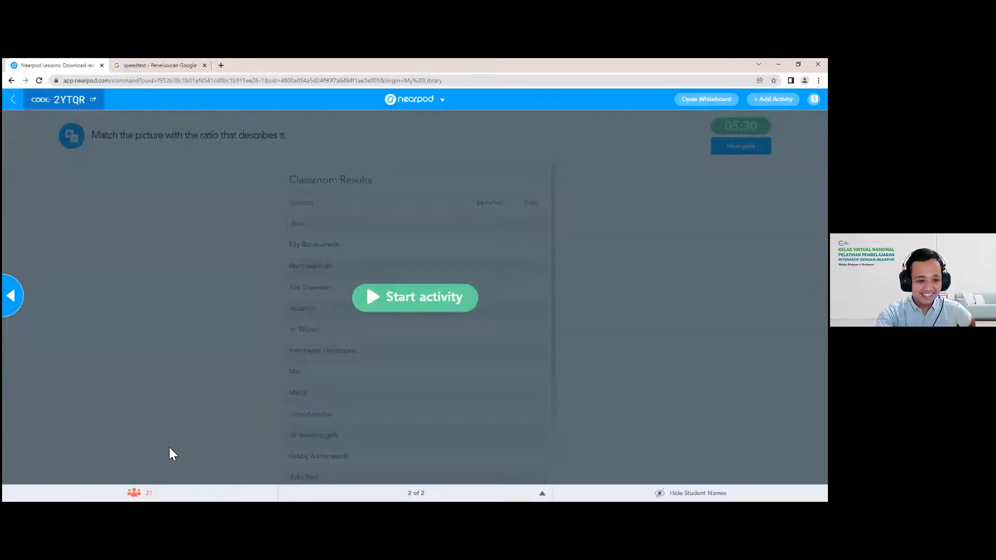
click(162, 493)
scroll(438, 289, down, 5)
scroll(441, 287, down, 6)
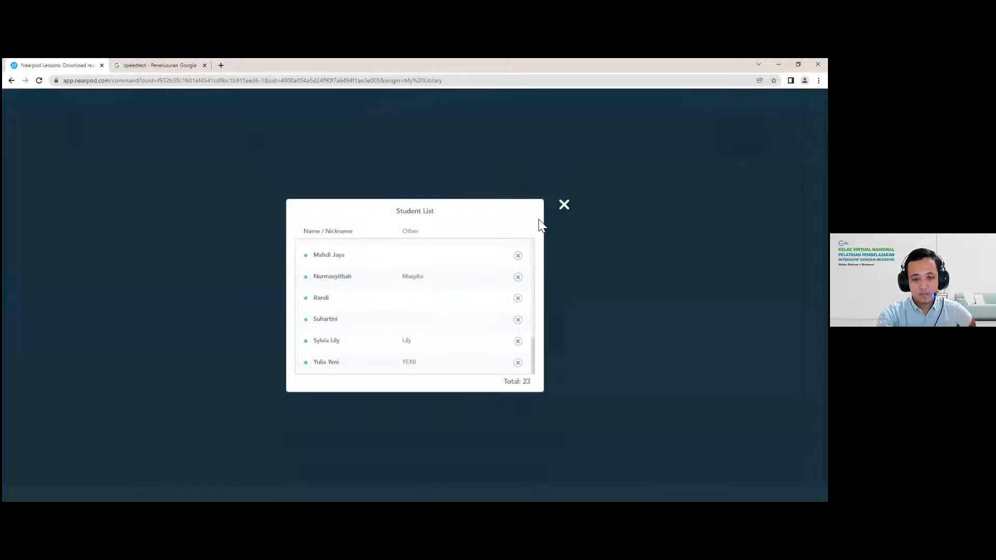
scroll(451, 369, up, 3)
scroll(454, 366, down, 3)
scroll(453, 366, up, 1)
scroll(454, 367, up, 3)
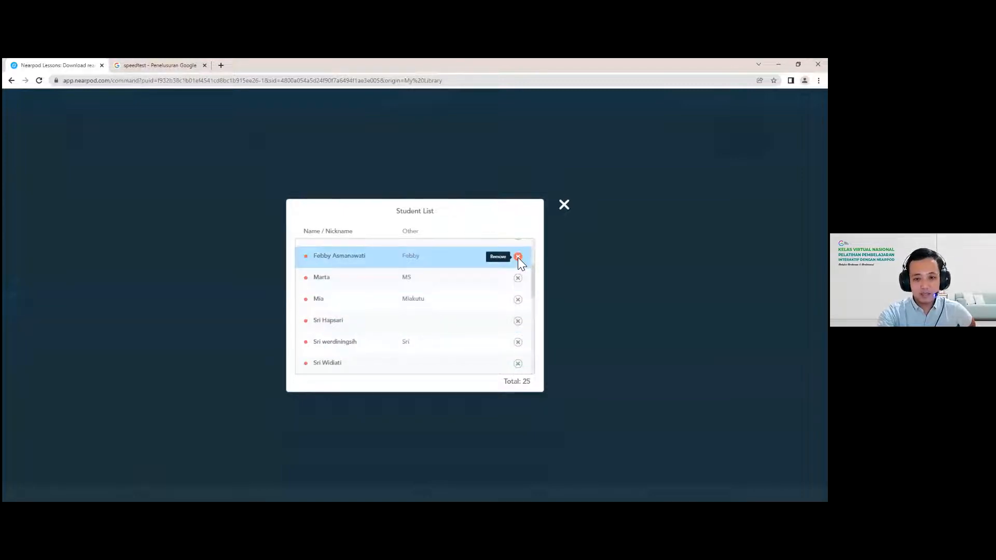
click(565, 206)
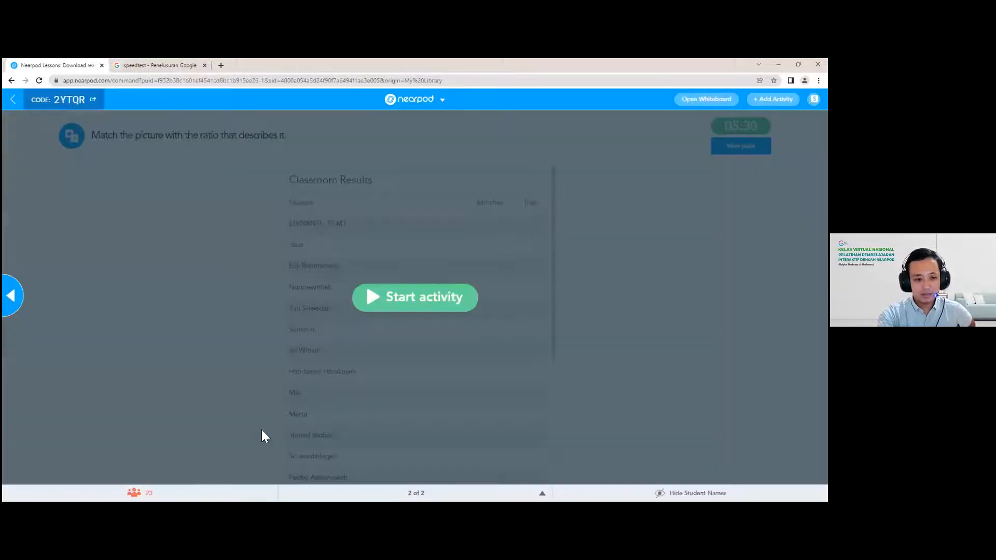
click(178, 494)
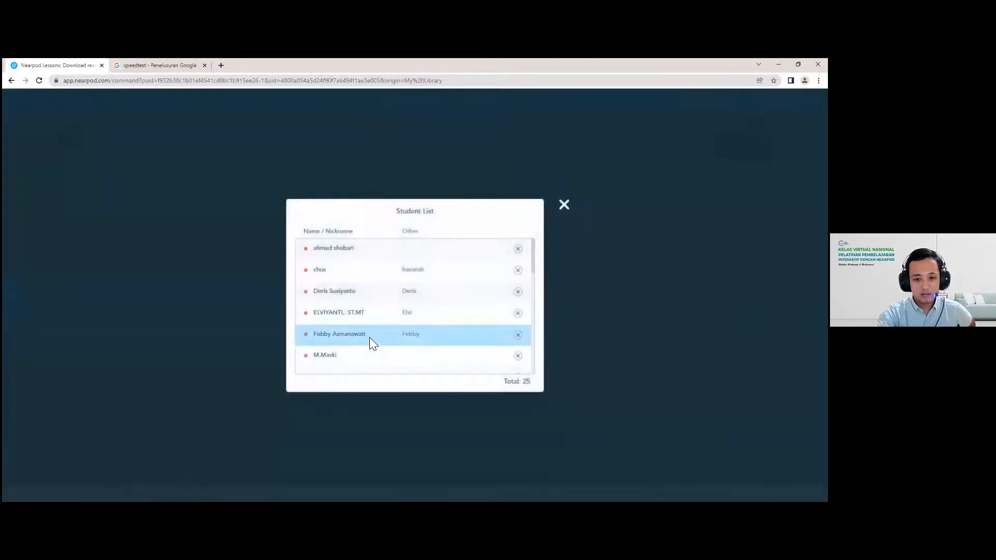
scroll(384, 342, down, 3)
scroll(408, 347, down, 5)
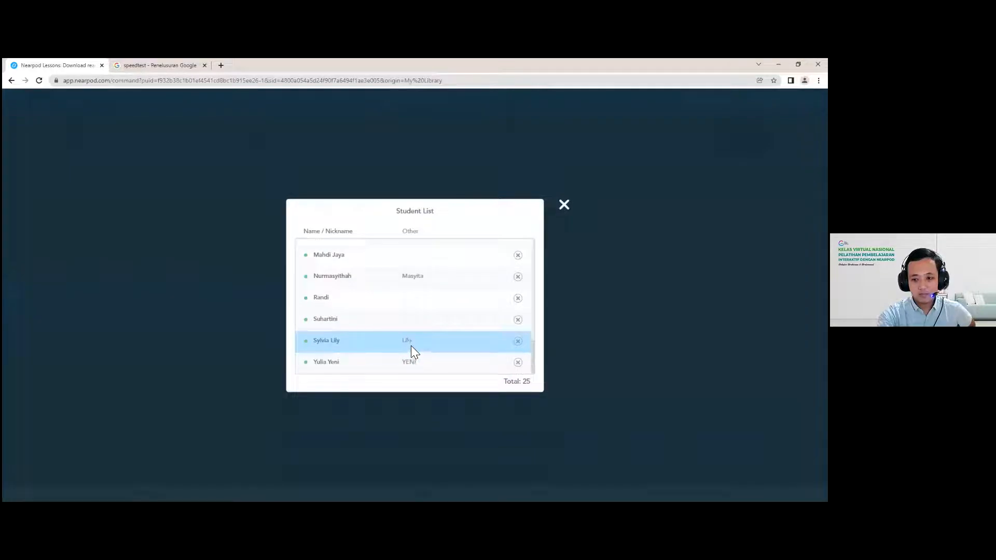
scroll(481, 342, up, 5)
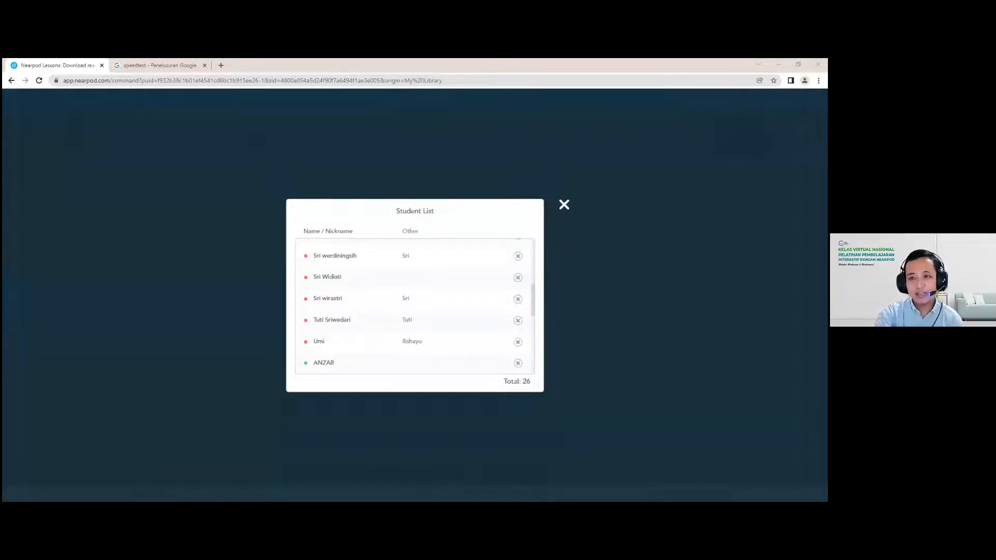
click(564, 205)
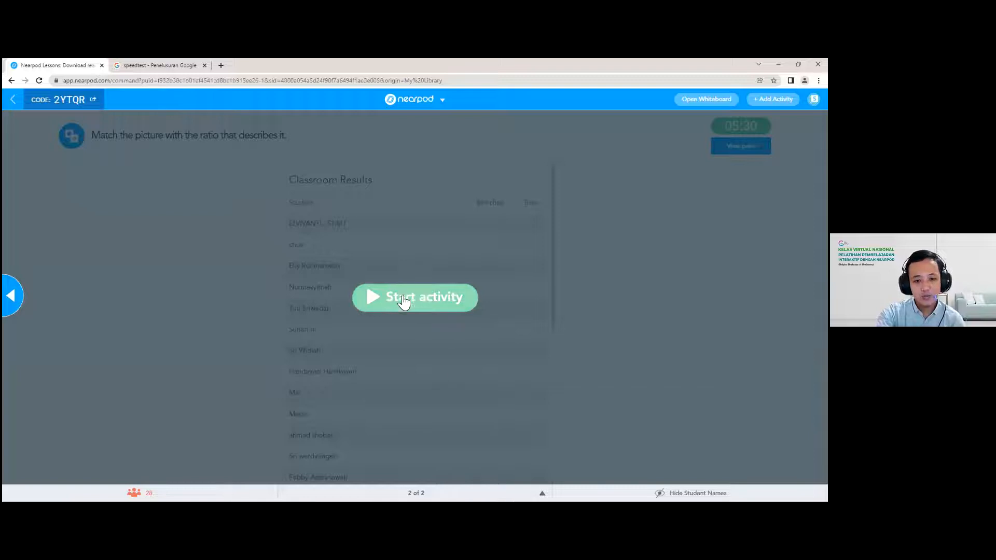
click(160, 500)
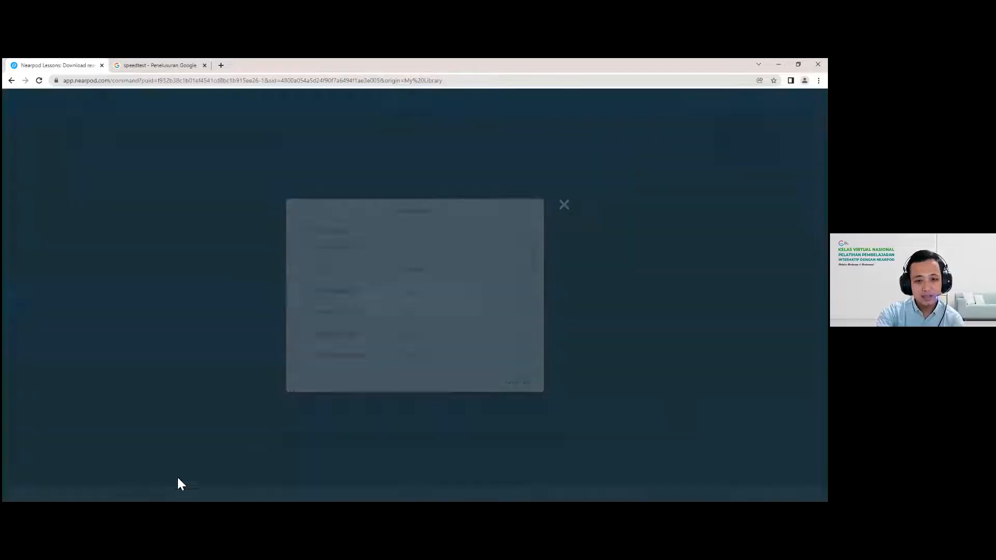
scroll(386, 311, down, 3)
scroll(392, 325, down, 5)
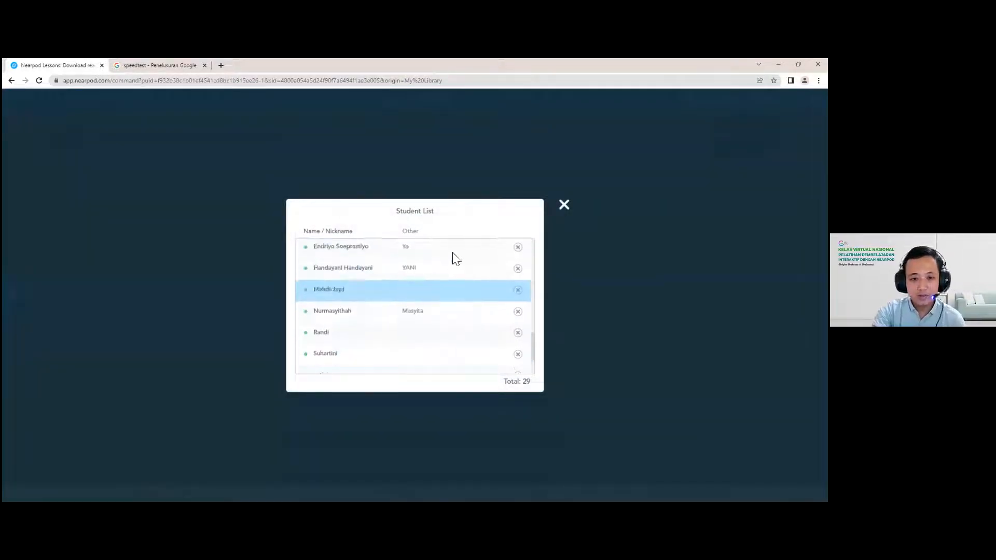
scroll(446, 311, down, 2)
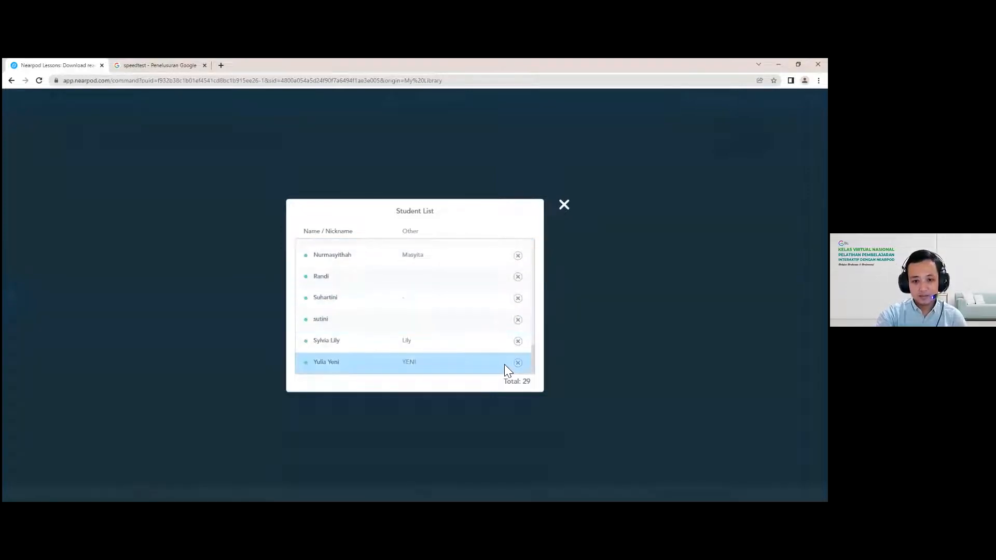
Step: Close the student list and start the Matching Pairs activity for the joined students
click(565, 205)
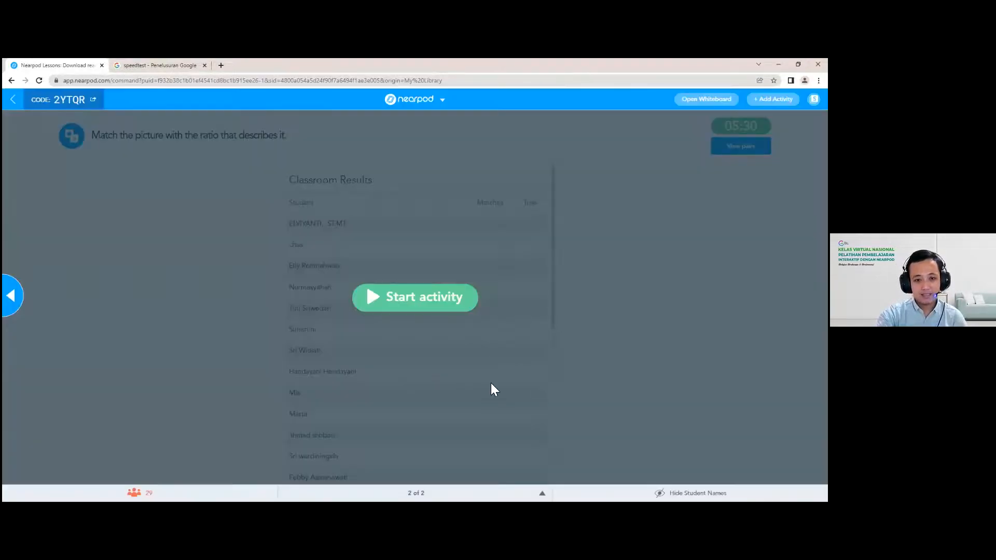
click(420, 303)
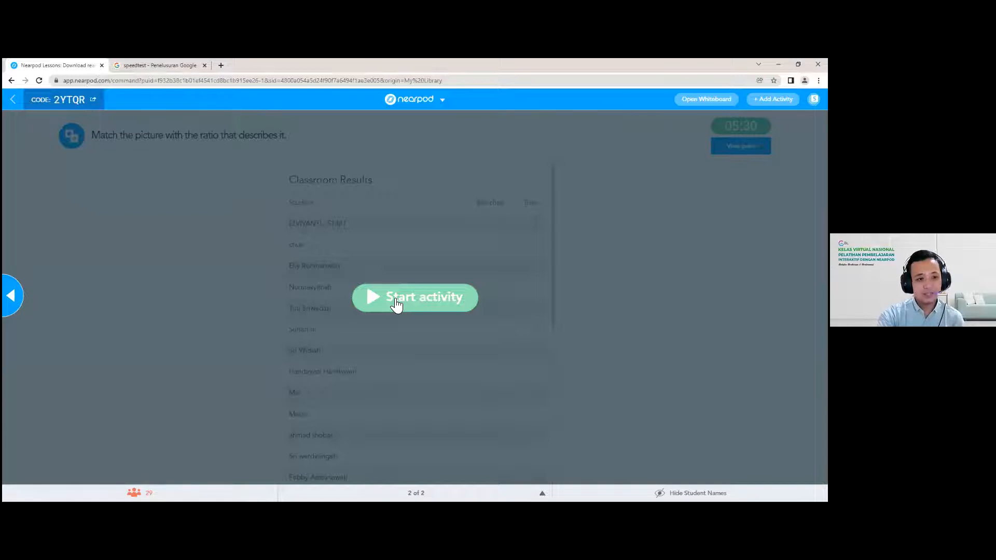
click(397, 298)
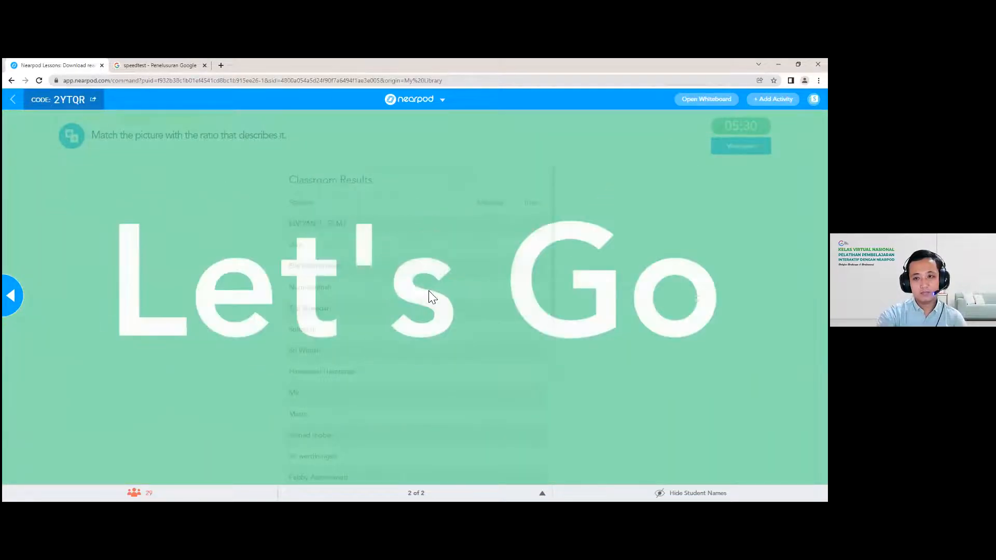
Step: Examine the Classroom Results table with its Matches and Tries columns, and view the activity's full set of card pairs
scroll(414, 327, down, 3)
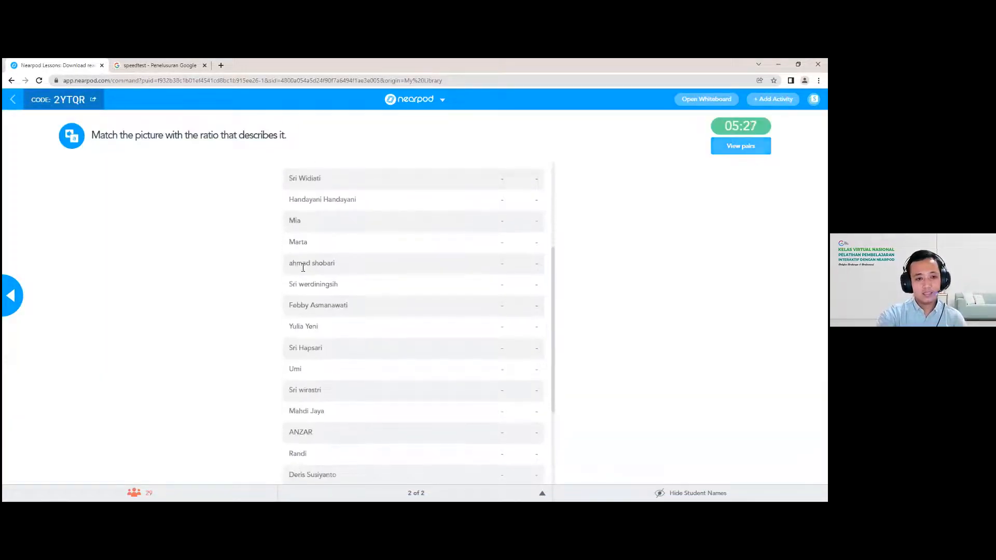
scroll(329, 318, down, 3)
scroll(344, 311, up, 7)
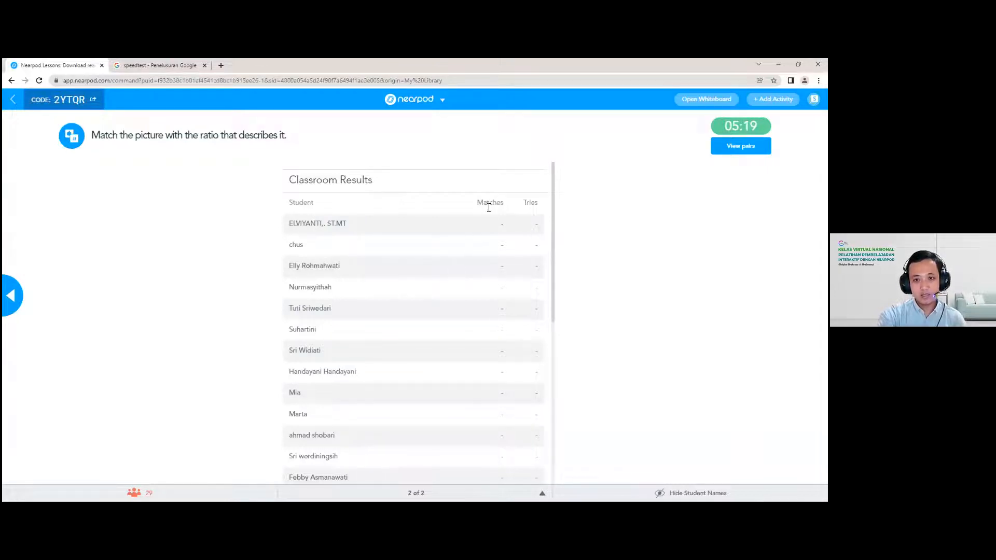
drag(478, 203, 507, 209)
click(535, 205)
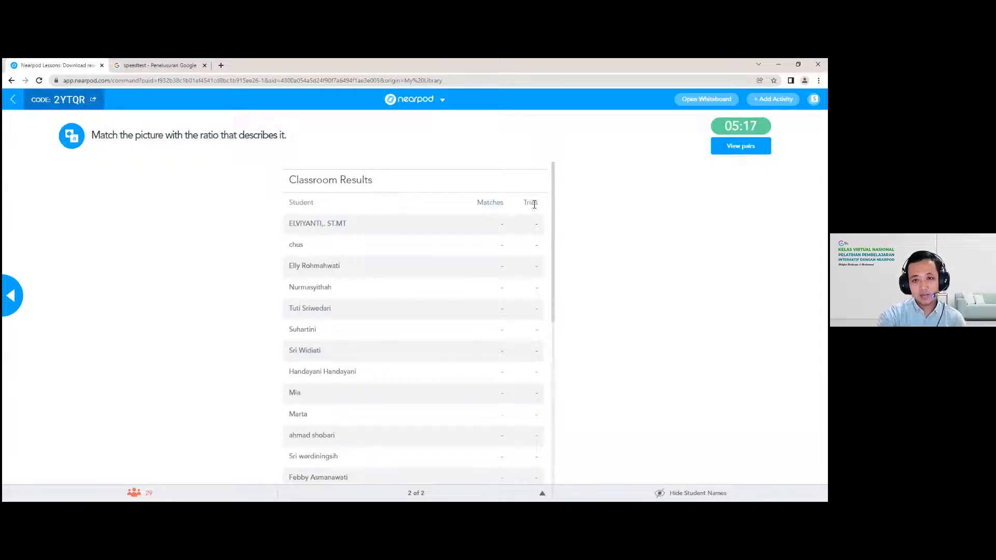
double_click(532, 202)
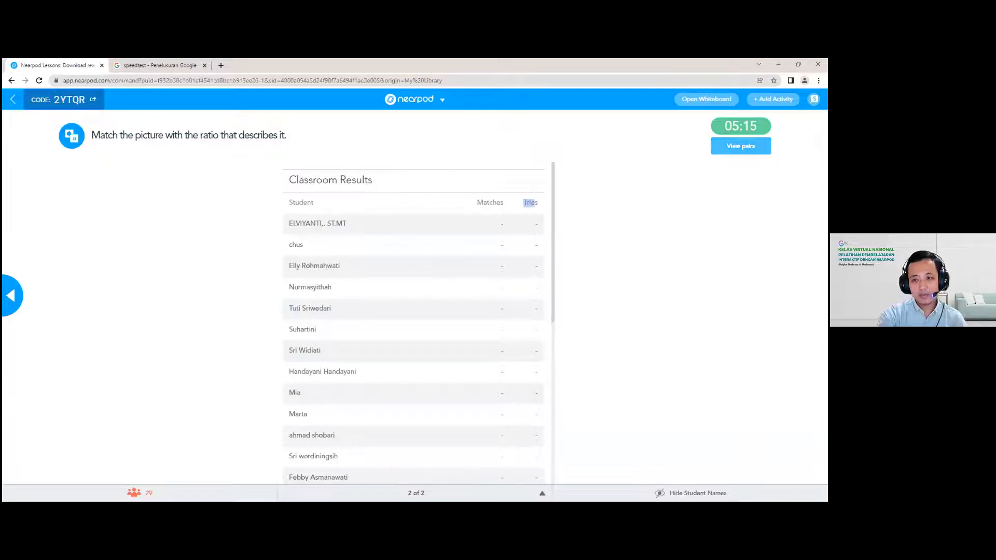
click(741, 146)
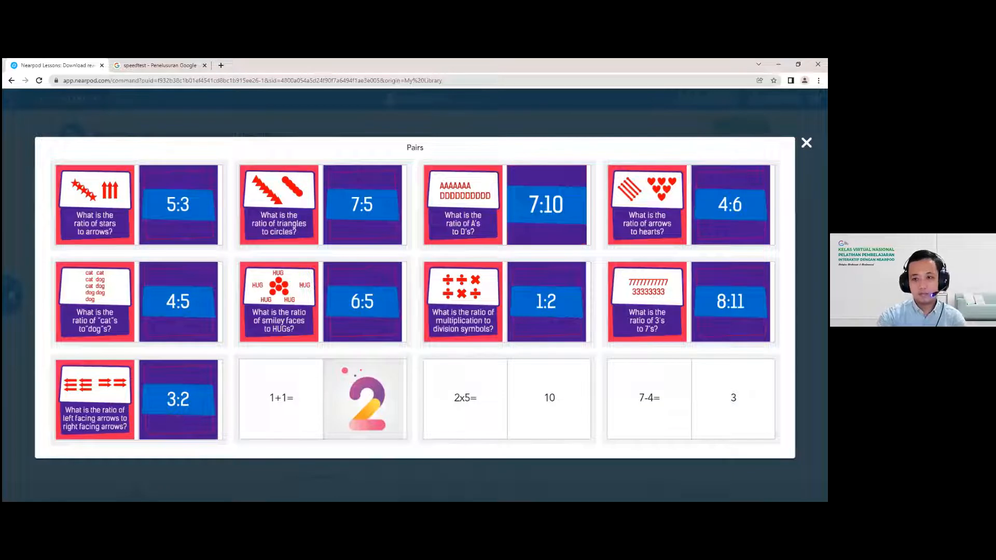
click(807, 142)
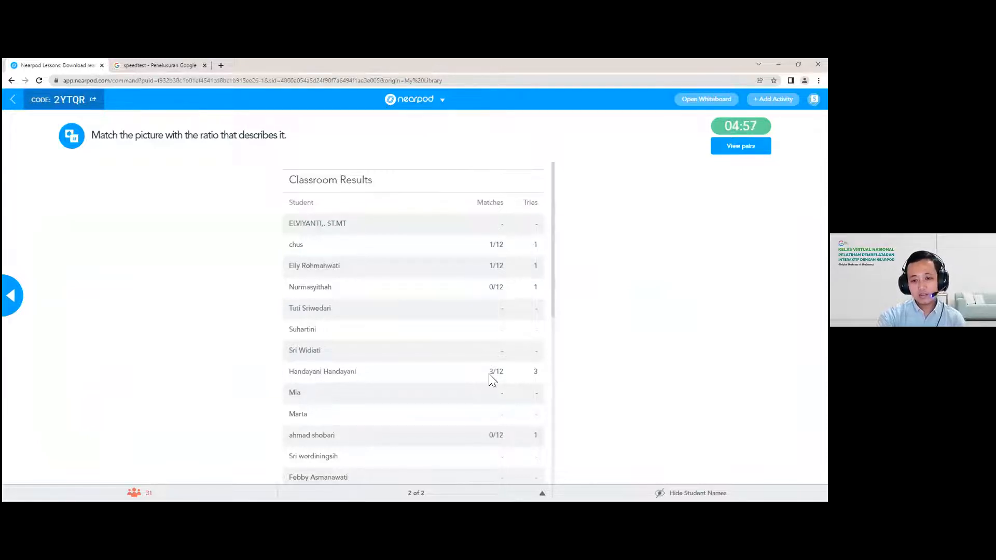
Step: Compare individual students' matches with their number of tries, and look through the rest of the Classroom Results
drag(503, 372, 540, 372)
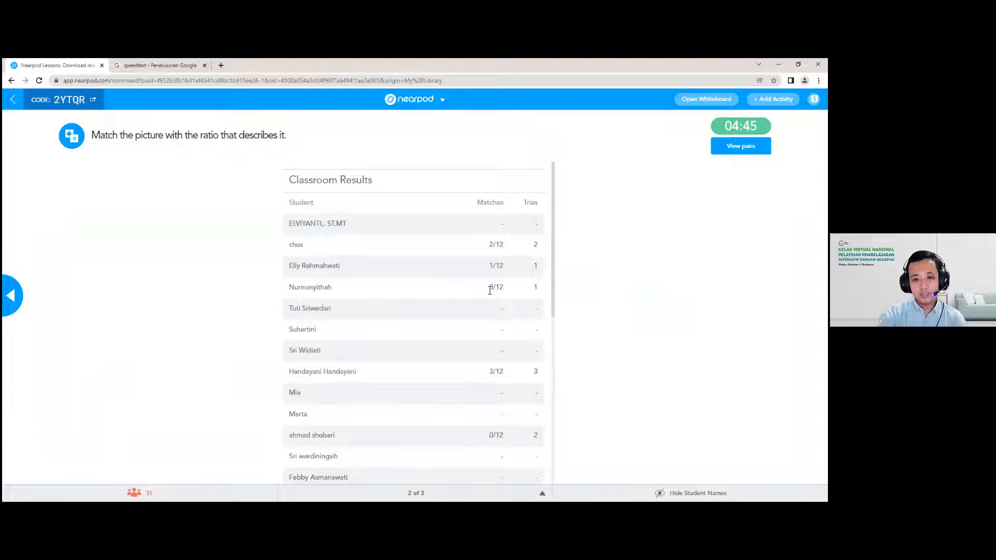
double_click(536, 288)
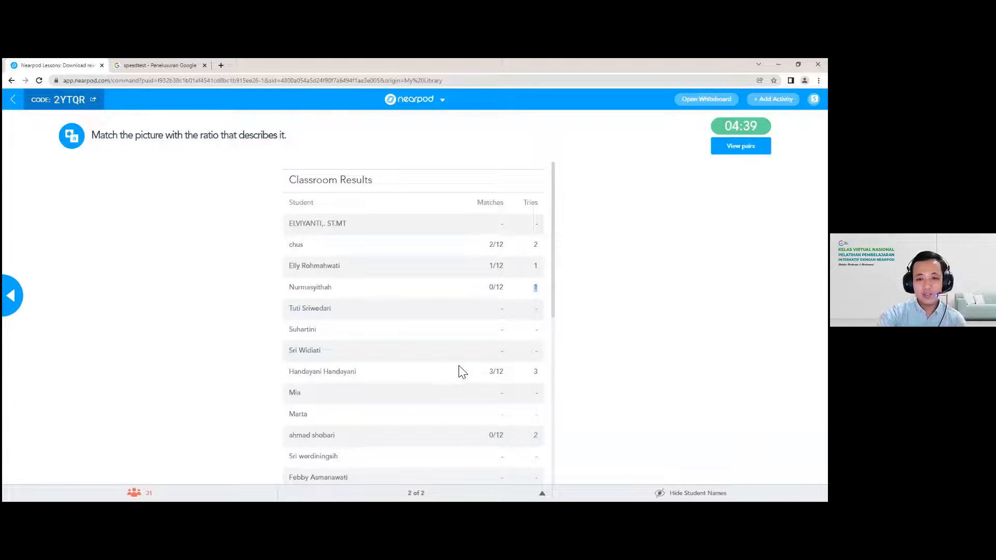
scroll(465, 368, down, 1)
scroll(466, 369, down, 3)
scroll(530, 347, down, 1)
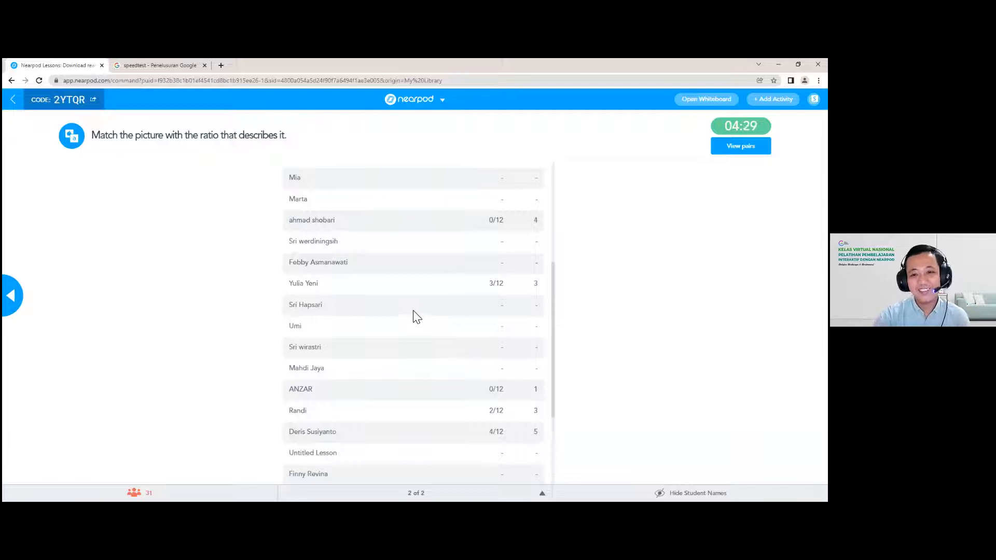
scroll(415, 315, up, 5)
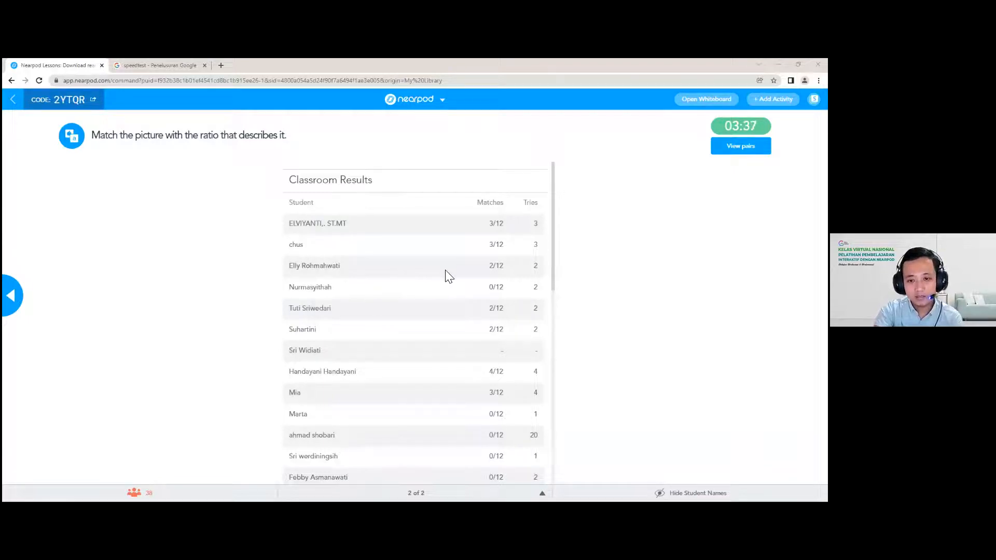
Step: Examine one student's tries against their matches midway down the Classroom Results, and check the other students' progress
scroll(310, 229, down, 1)
scroll(309, 229, down, 5)
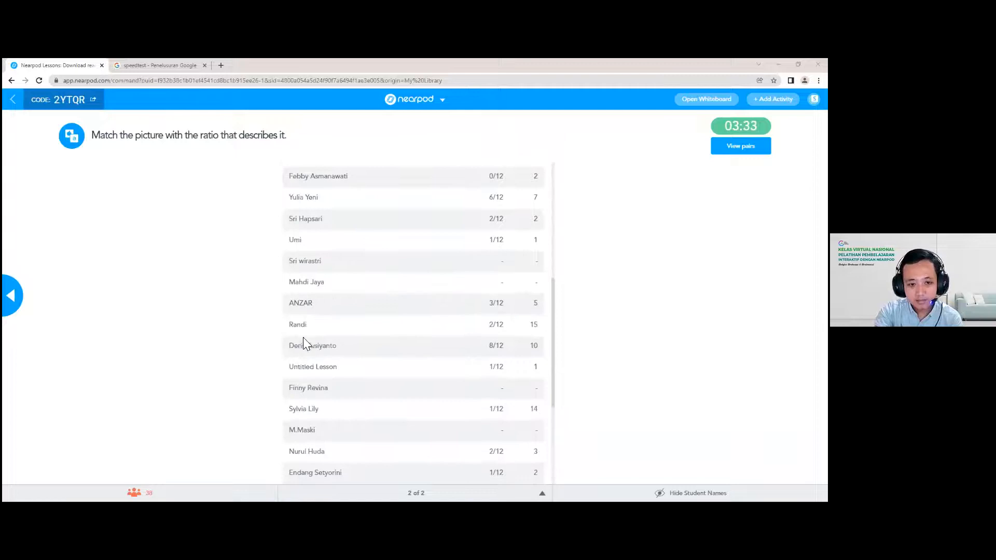
double_click(296, 326)
double_click(535, 325)
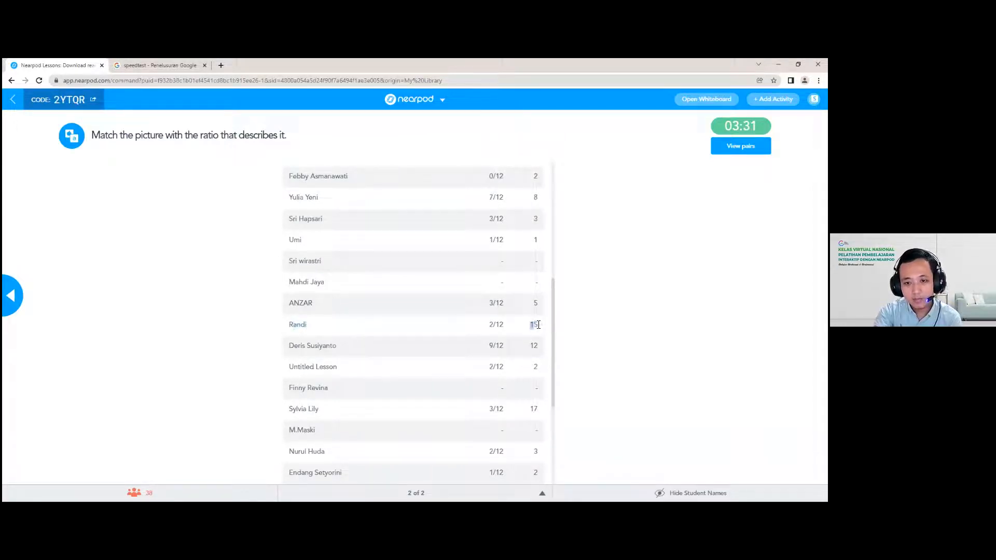
click(494, 325)
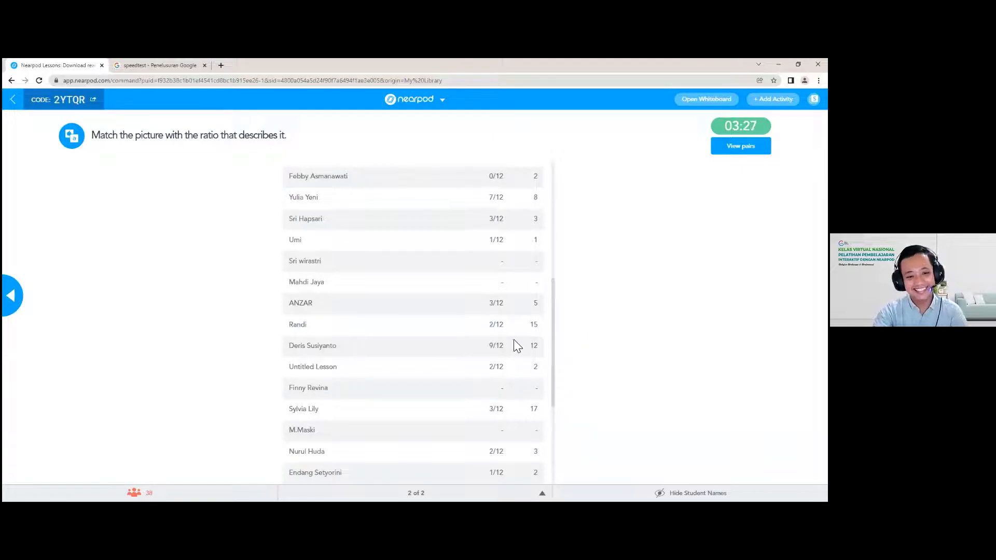
scroll(536, 385, down, 3)
scroll(523, 403, up, 6)
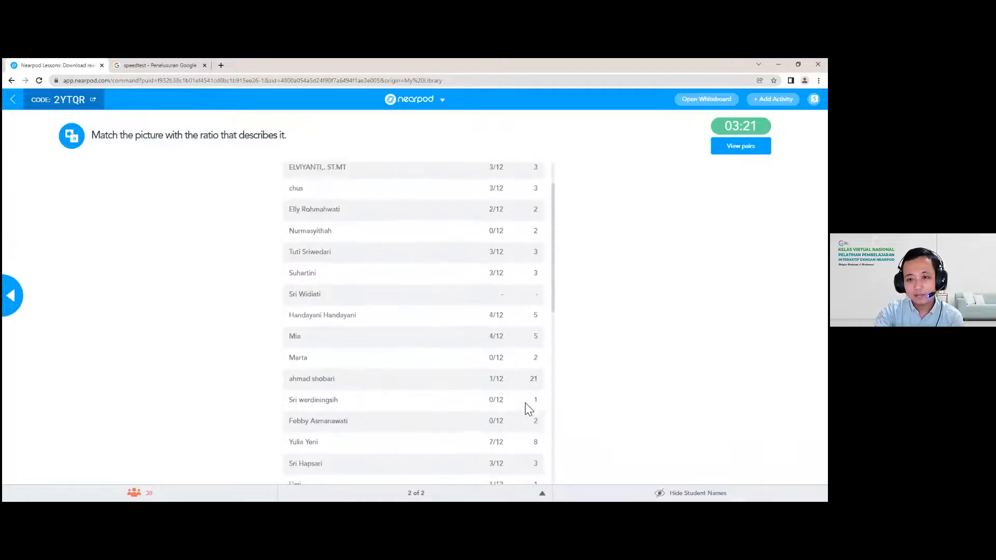
scroll(526, 404, up, 2)
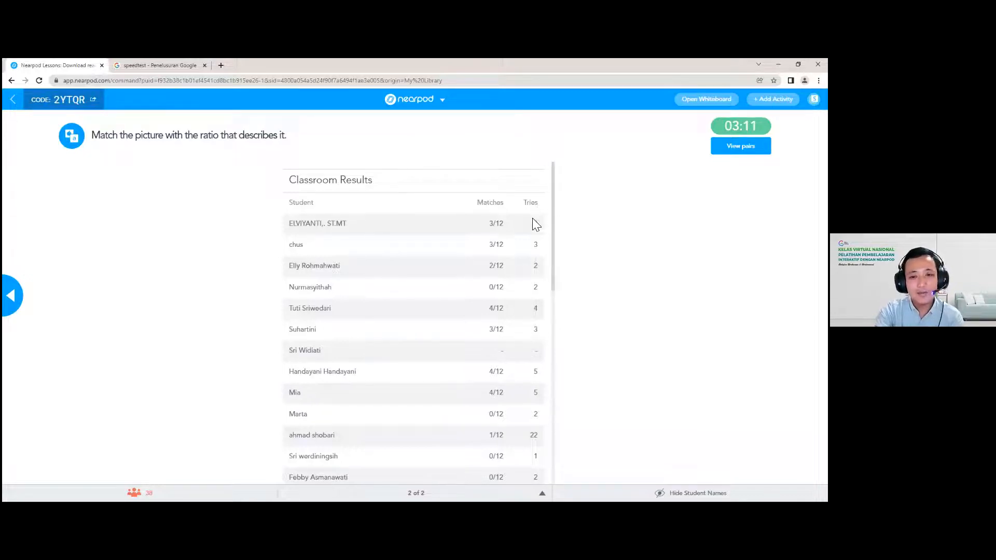
Step: Monitor the whole class's matches and tries from the first to the last student while the timer runs
scroll(545, 304, down, 10)
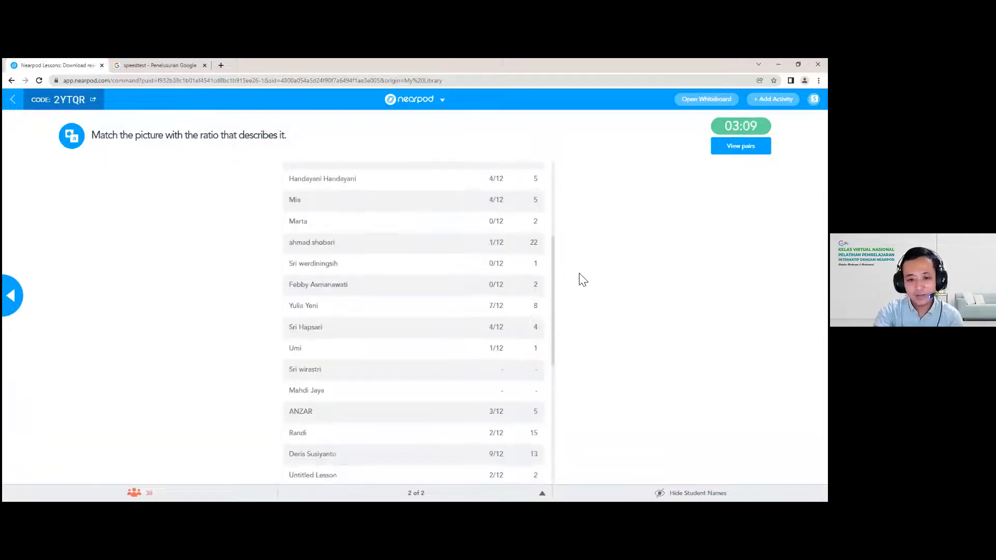
scroll(536, 361, down, 1)
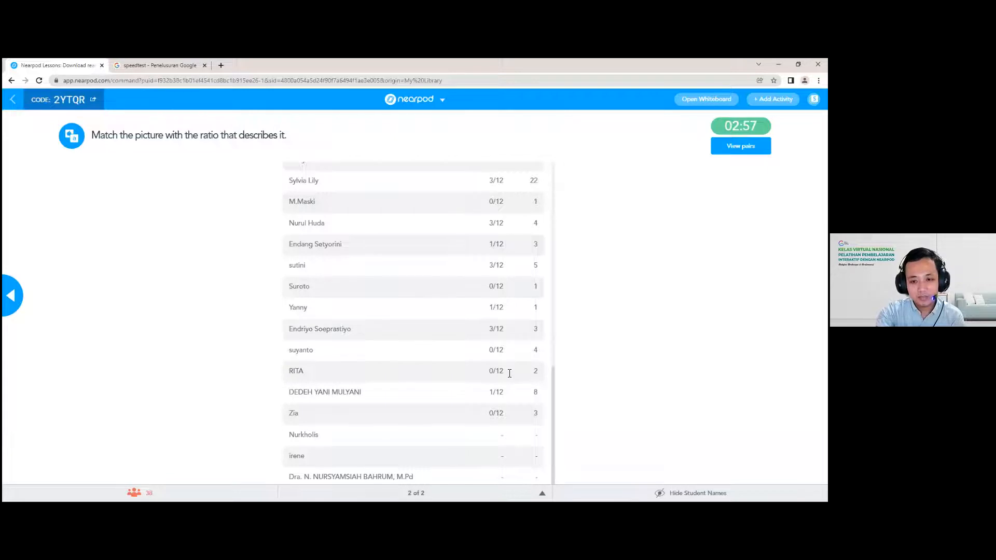
scroll(501, 372, up, 10)
scroll(501, 372, up, 3)
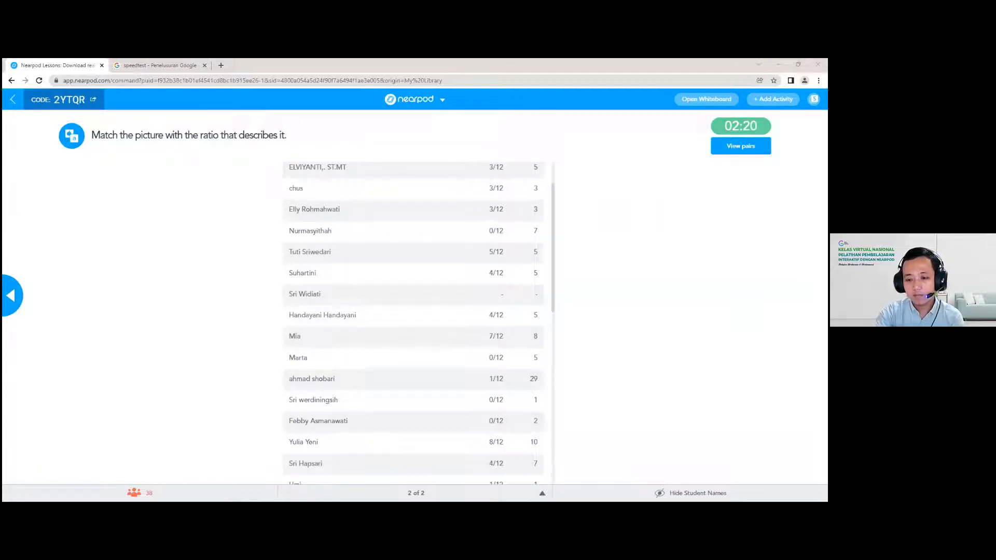
scroll(511, 360, down, 6)
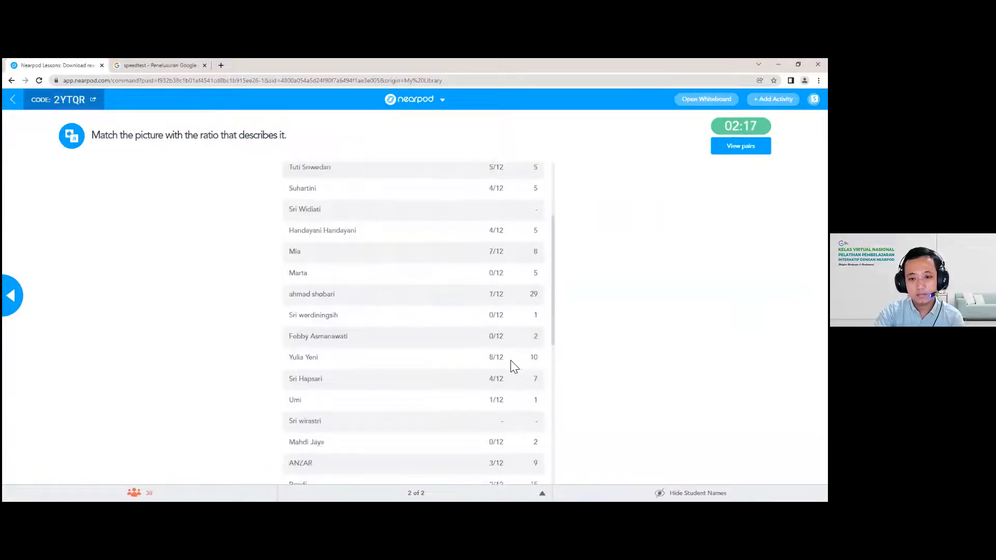
scroll(521, 356, down, 3)
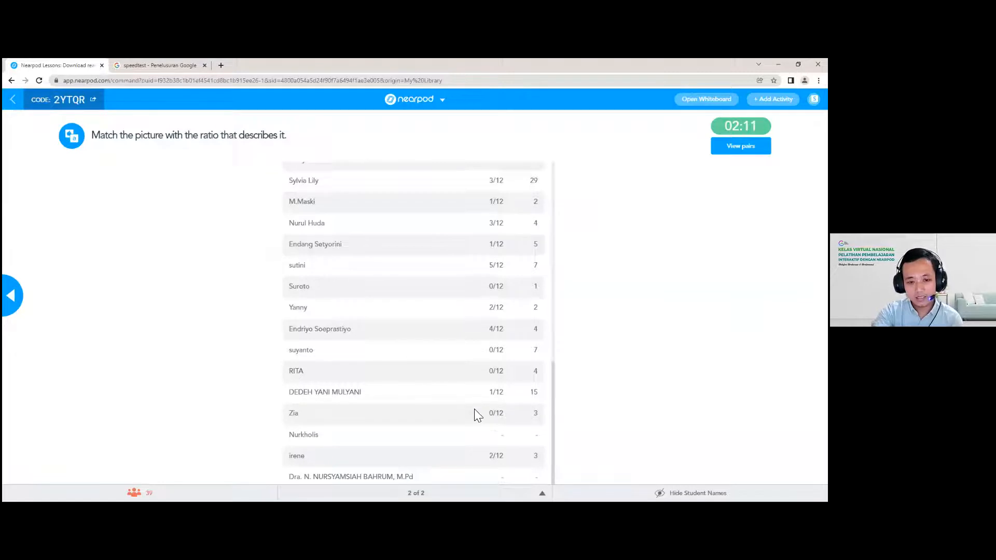
Step: Check the students' progress in the lower half of the Classroom Results, dismissing the premium feature notice
scroll(473, 418, down, 1)
scroll(532, 418, up, 2)
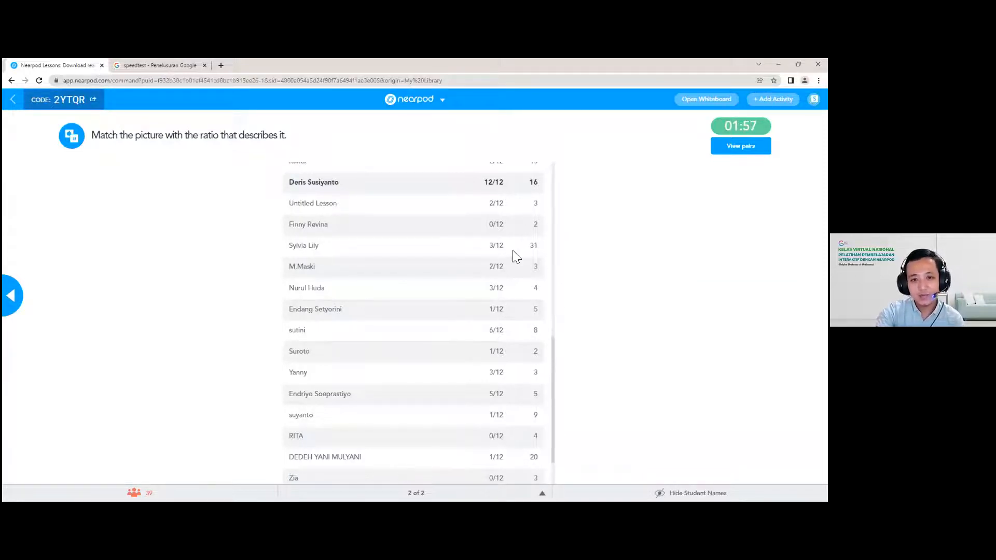
scroll(501, 242, up, 4)
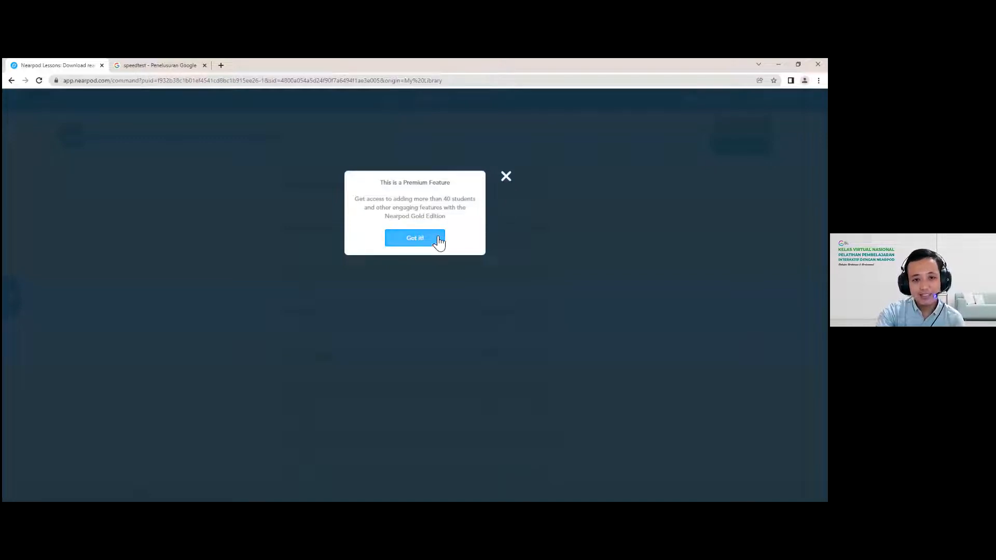
click(505, 178)
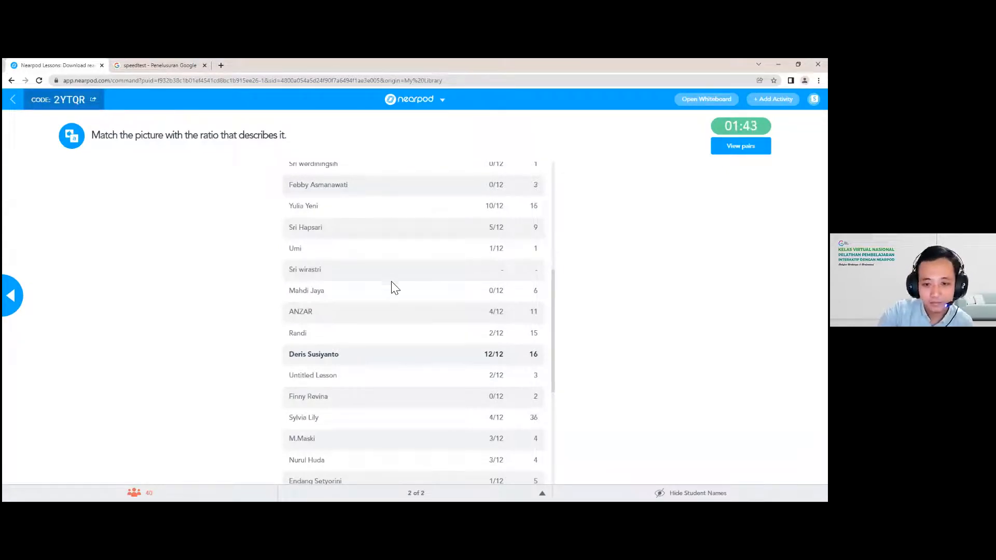
scroll(398, 287, down, 3)
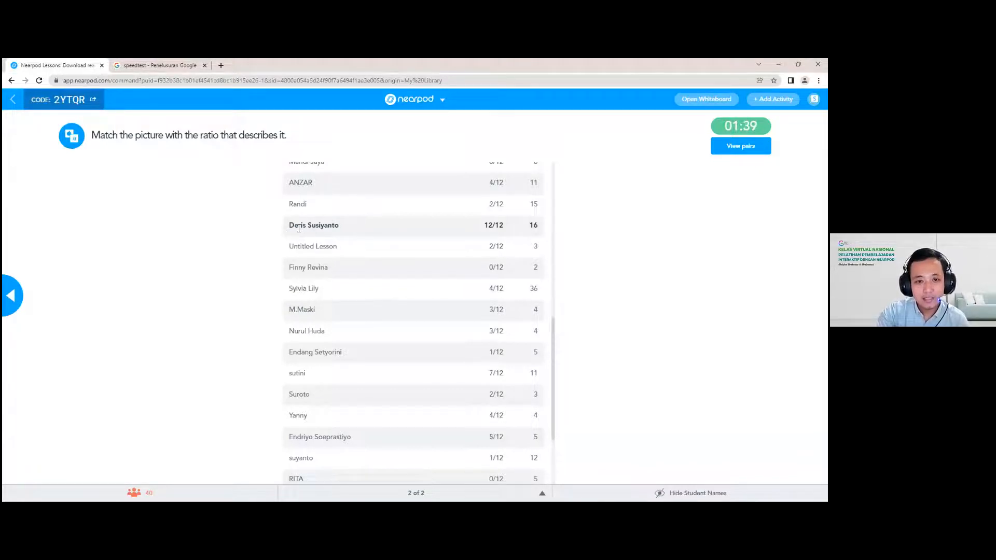
scroll(519, 259, up, 4)
scroll(467, 265, down, 3)
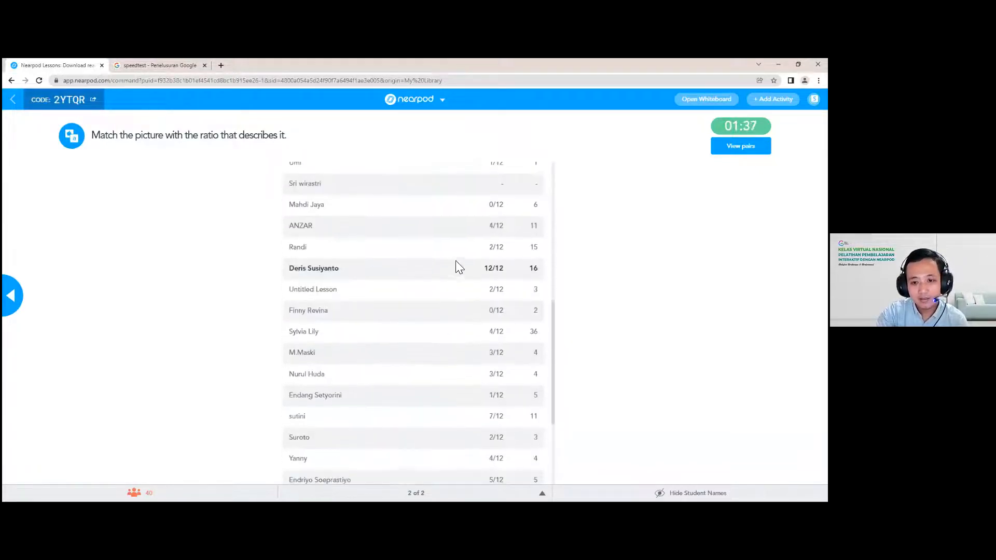
Step: Examine the matches and tries of the students who have completed all 12 pairs
drag(290, 269, 505, 271)
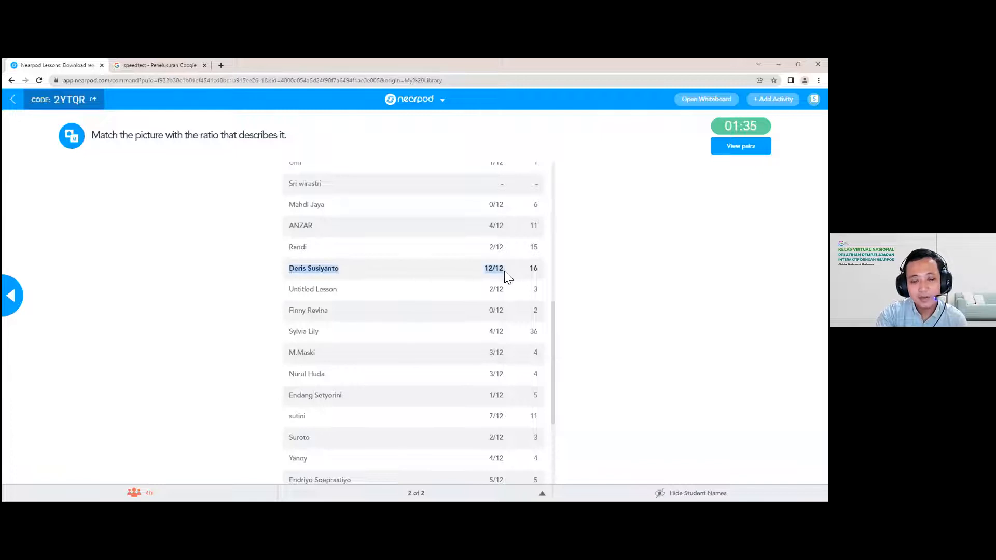
click(505, 270)
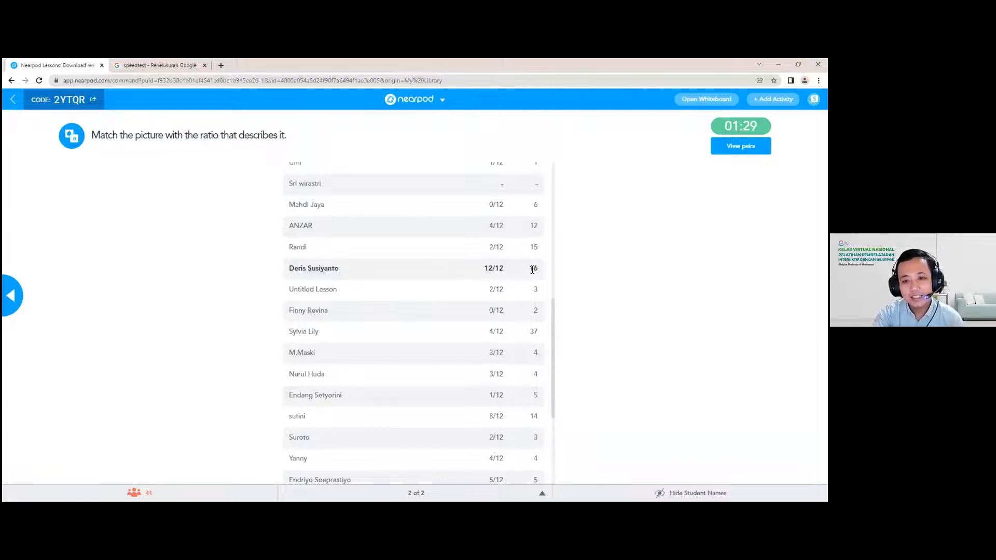
drag(529, 269, 538, 268)
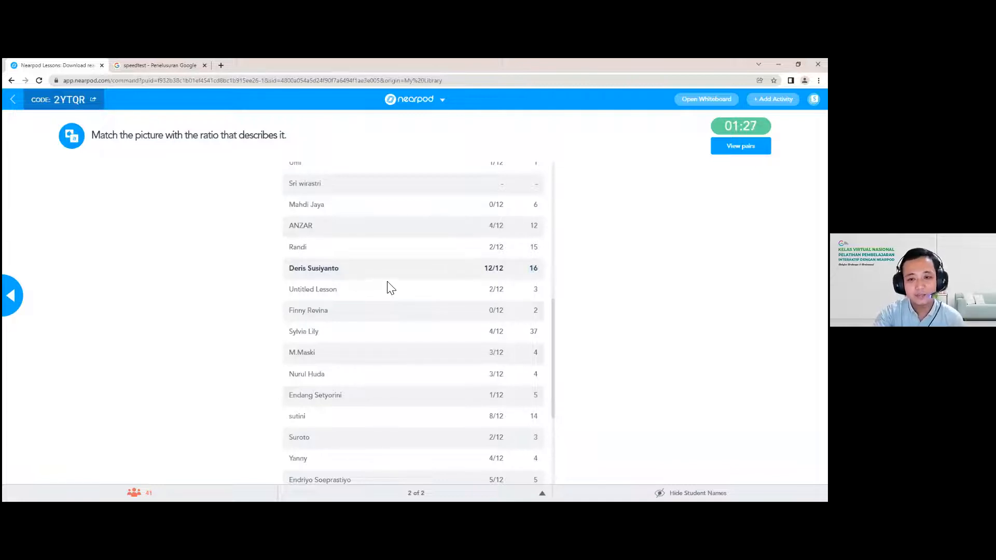
scroll(390, 285, up, 2)
scroll(387, 281, up, 2)
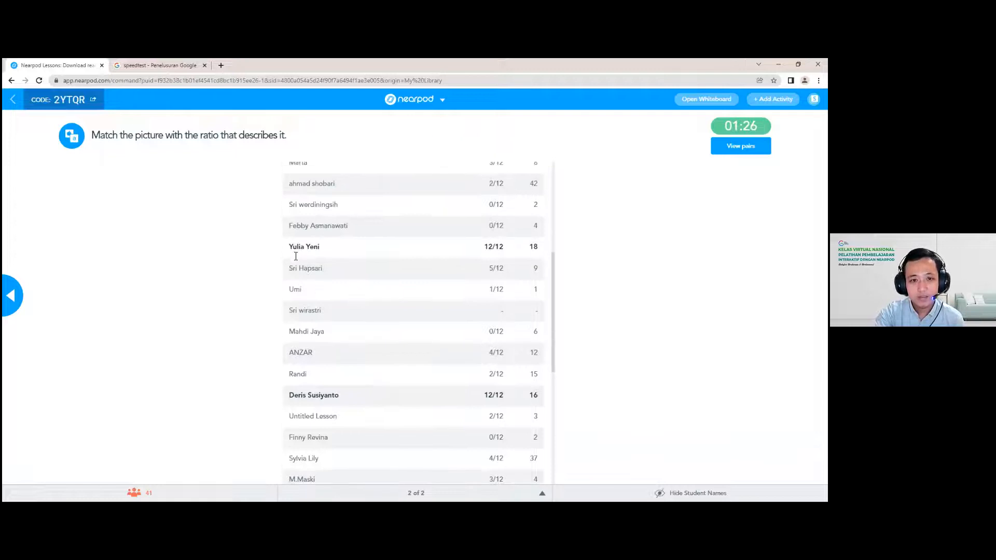
mouse_move(545, 247)
mouse_down()
mouse_move(527, 257)
mouse_move(536, 250)
mouse_up()
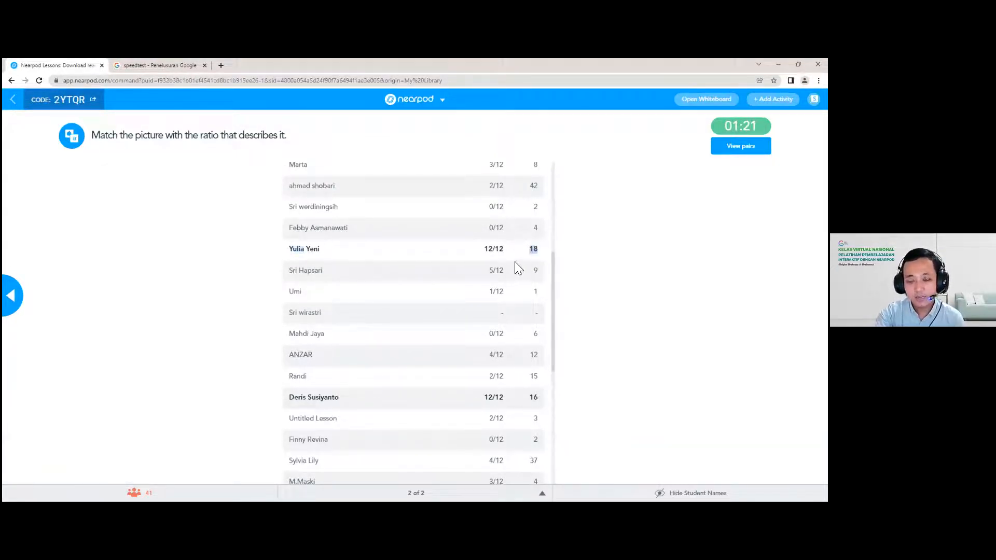
Step: Look through the Classroom Results from the first student down to the last one
scroll(515, 264, up, 5)
scroll(526, 294, up, 2)
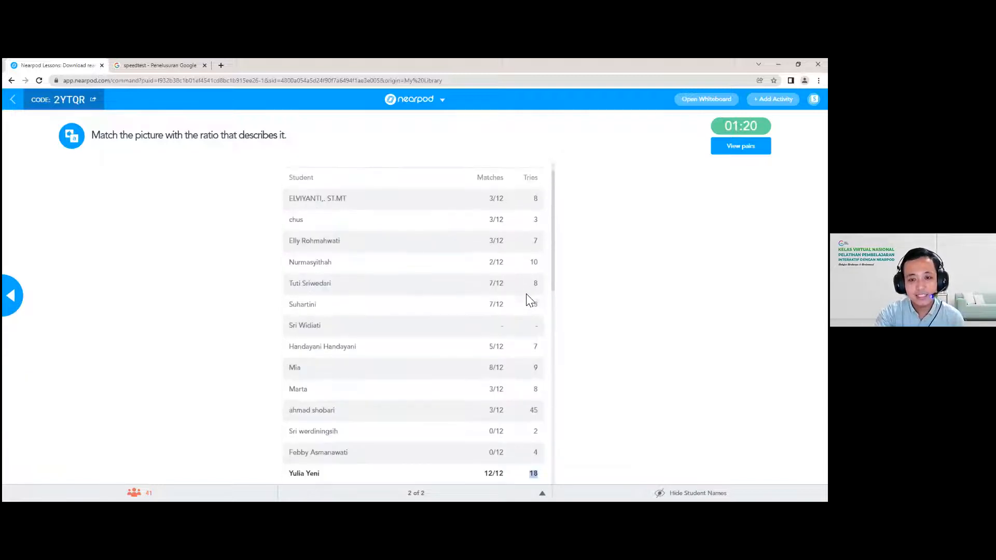
scroll(526, 294, down, 8)
scroll(526, 294, down, 3)
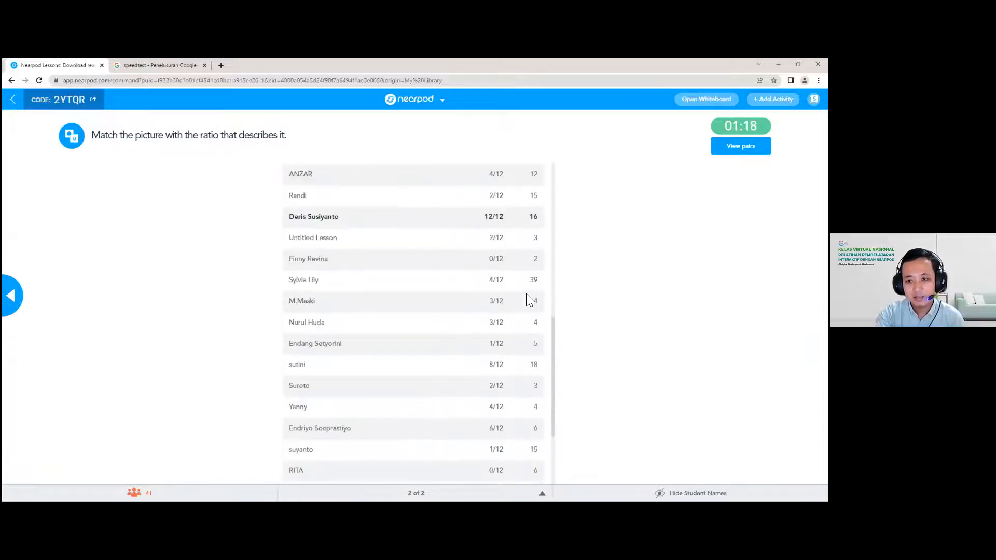
scroll(524, 283, down, 3)
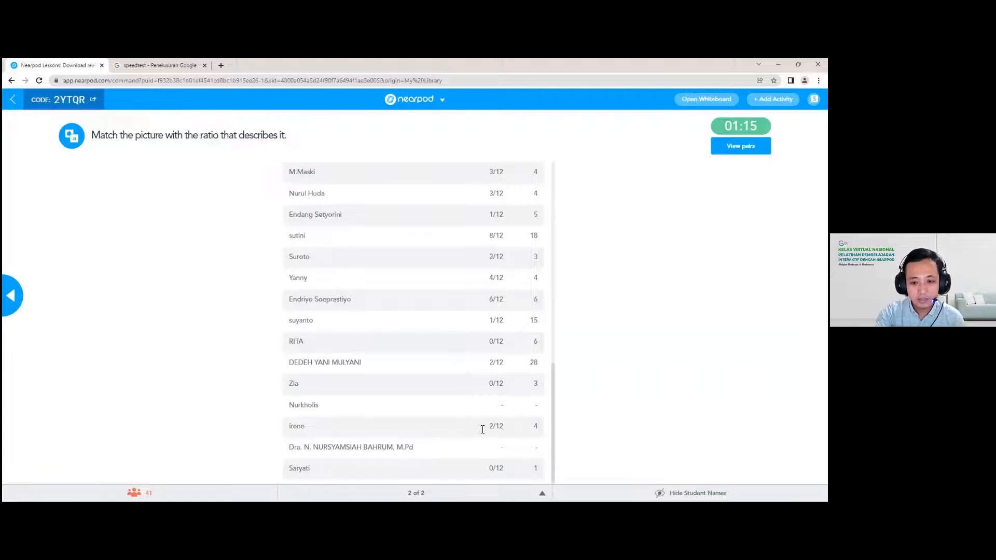
scroll(567, 465, down, 1)
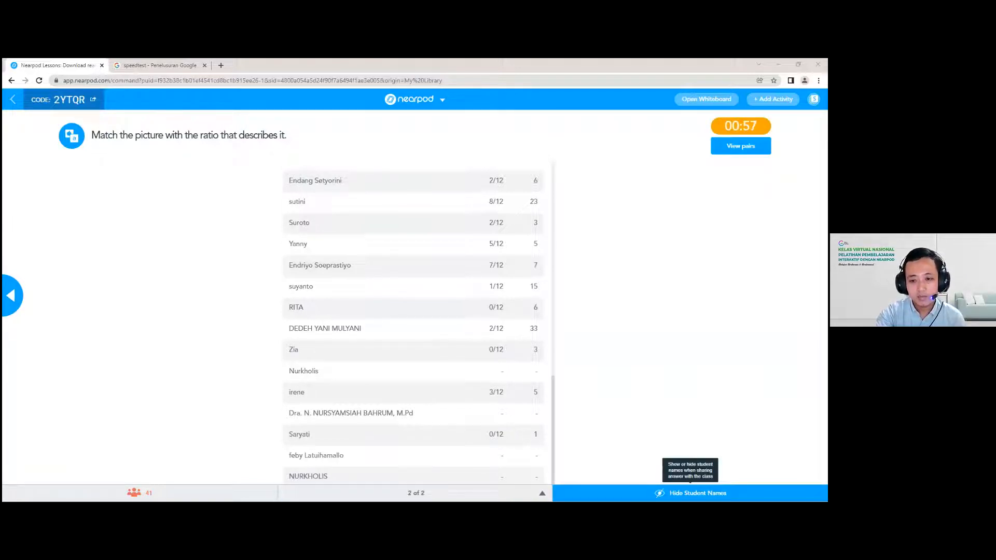
Step: Hide the student names in the results and show them again, and view the Student List before closing it
click(690, 493)
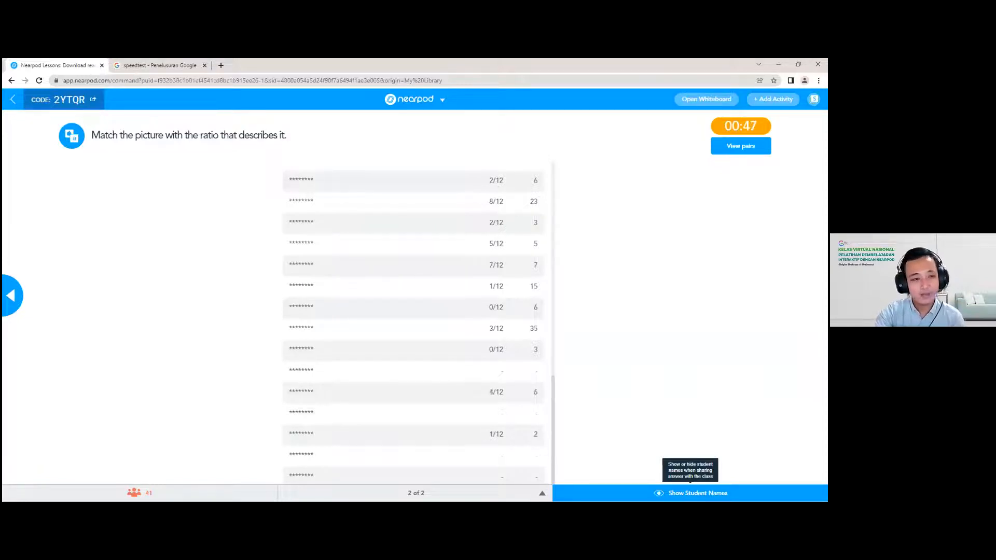
click(695, 492)
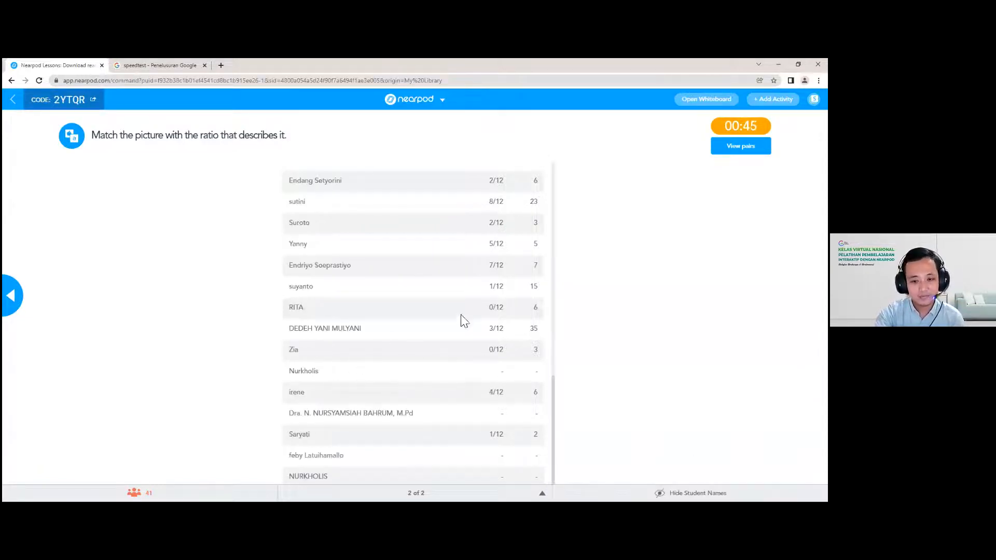
click(186, 494)
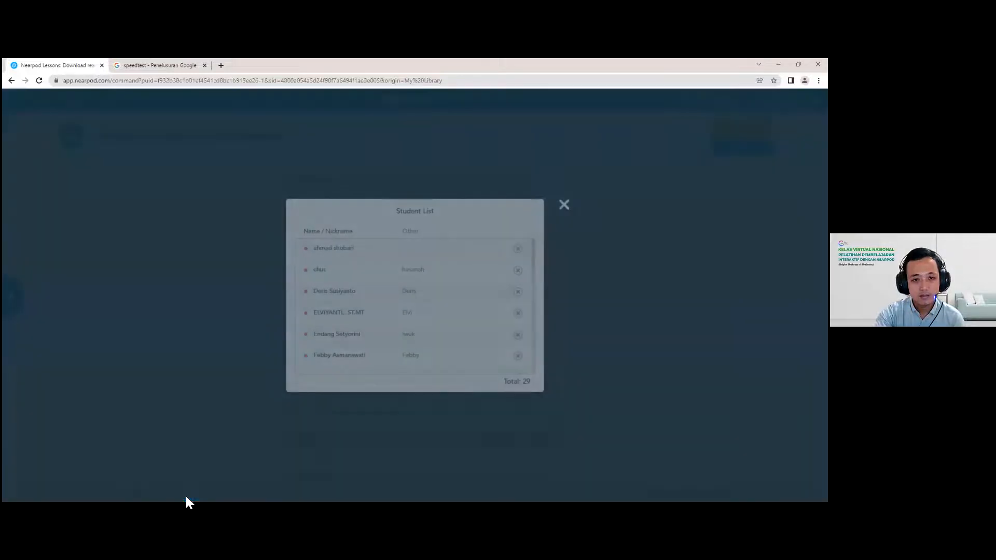
click(564, 205)
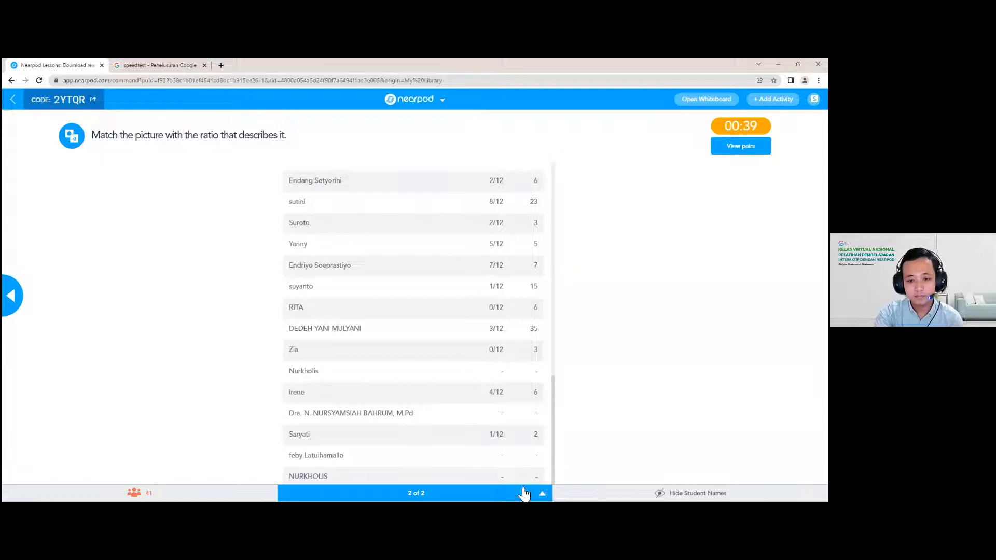
Step: View the lesson's slide thumbnails with the Sign In and Matching Pairs slides, and return to the results
click(544, 494)
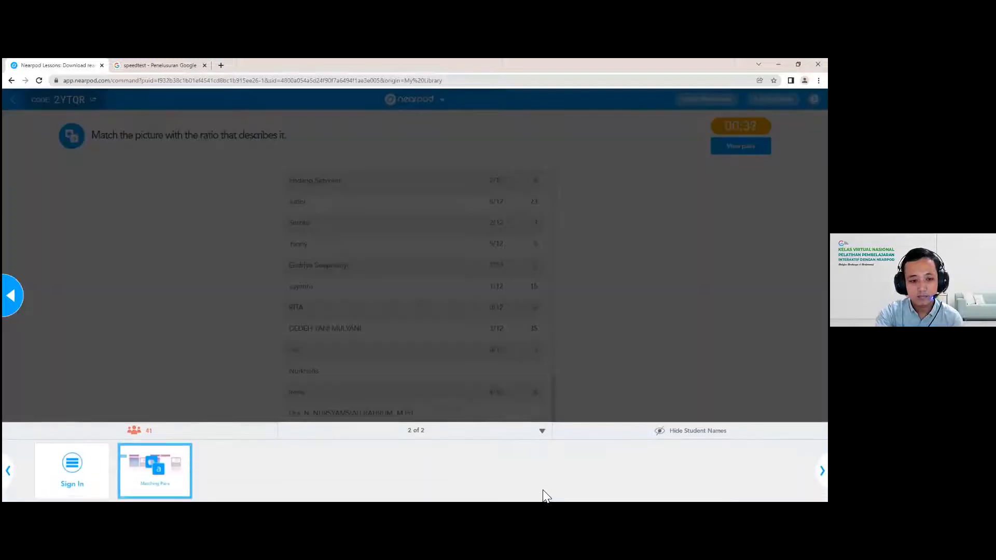
click(592, 332)
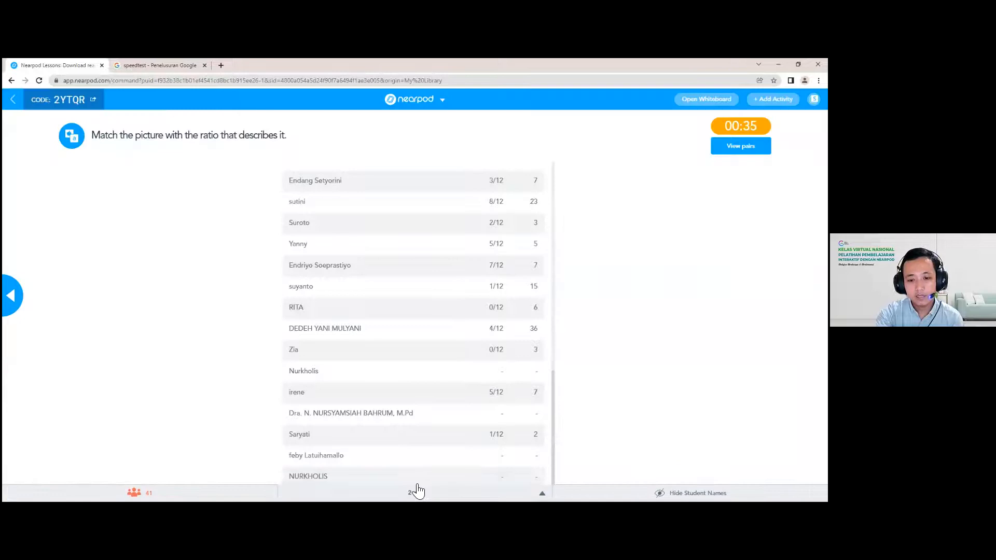
click(542, 493)
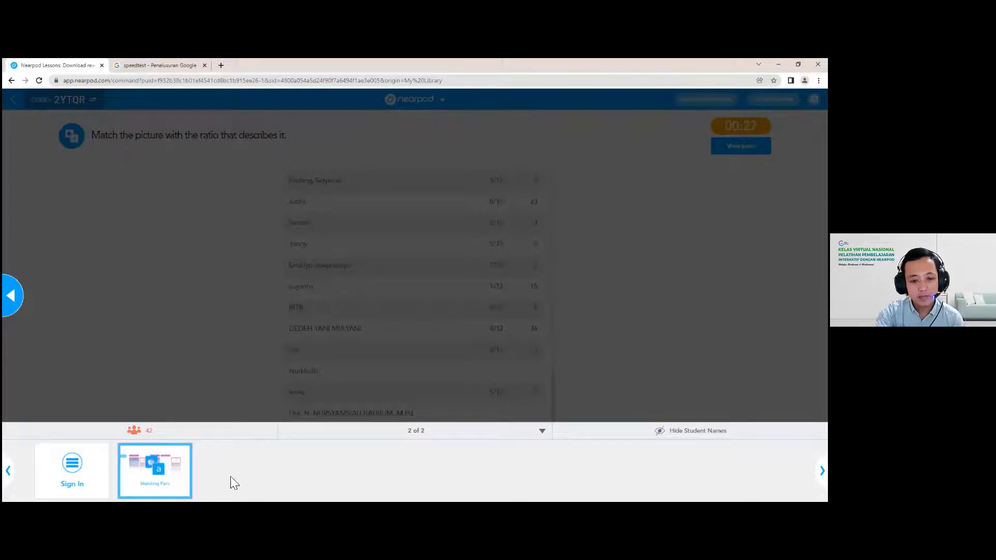
click(628, 317)
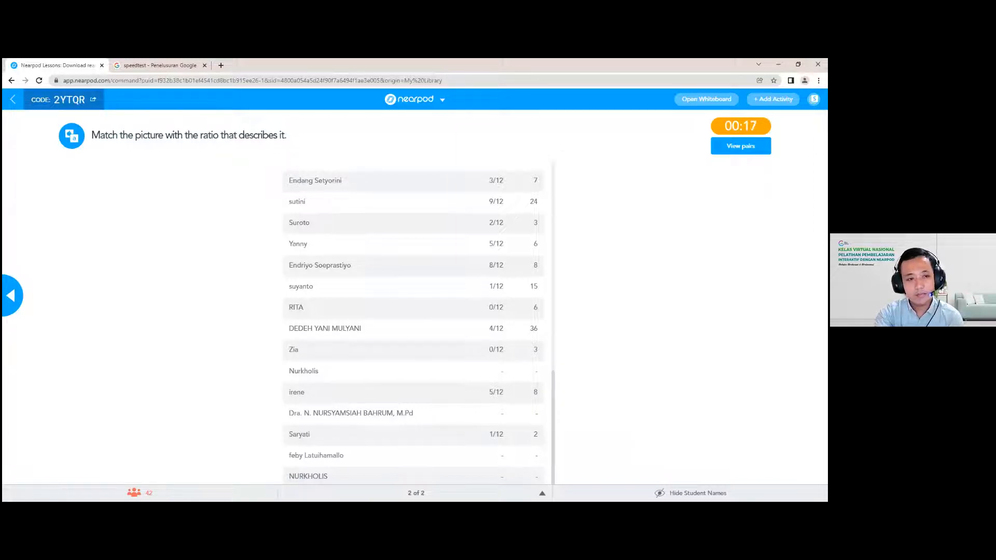
Step: Review every student's matches and tries in the Classroom Results as the activity timer runs out
scroll(506, 260, up, 7)
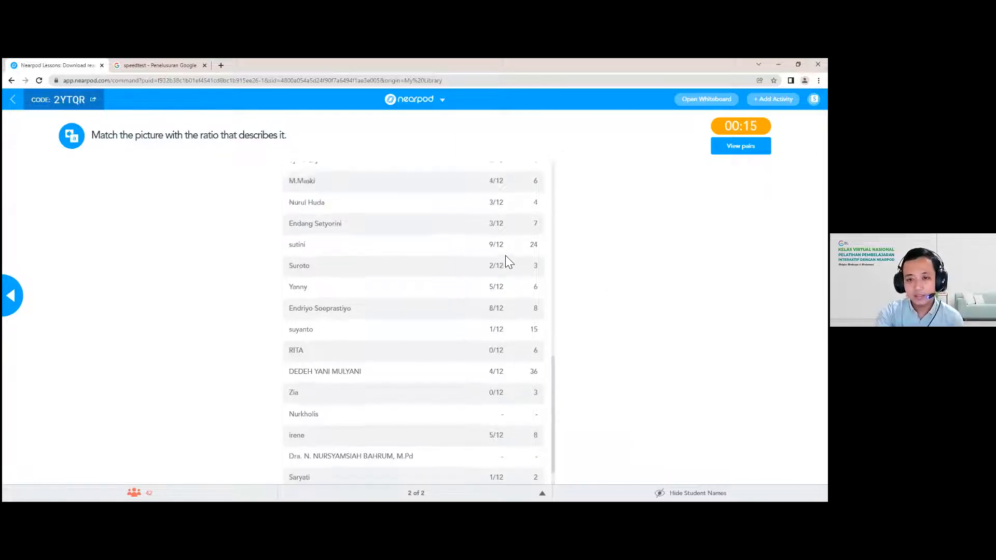
scroll(528, 304, up, 3)
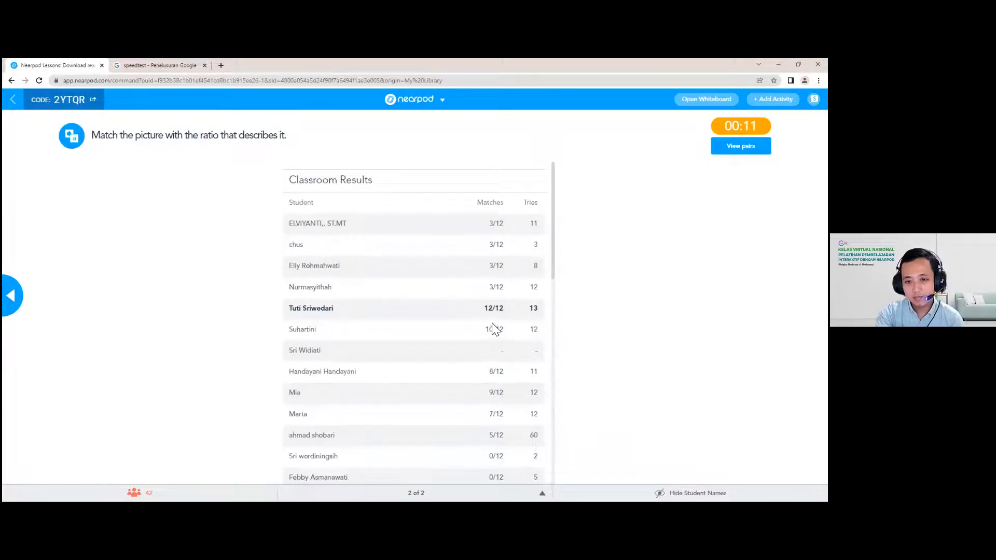
scroll(491, 328, down, 2)
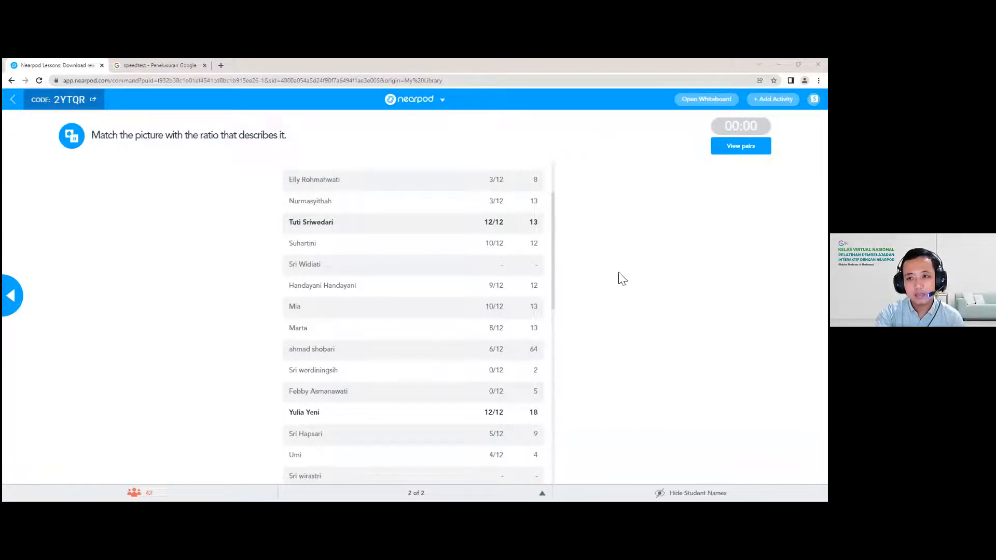
scroll(514, 296, down, 3)
scroll(373, 330, up, 1)
scroll(403, 337, down, 6)
scroll(513, 322, down, 3)
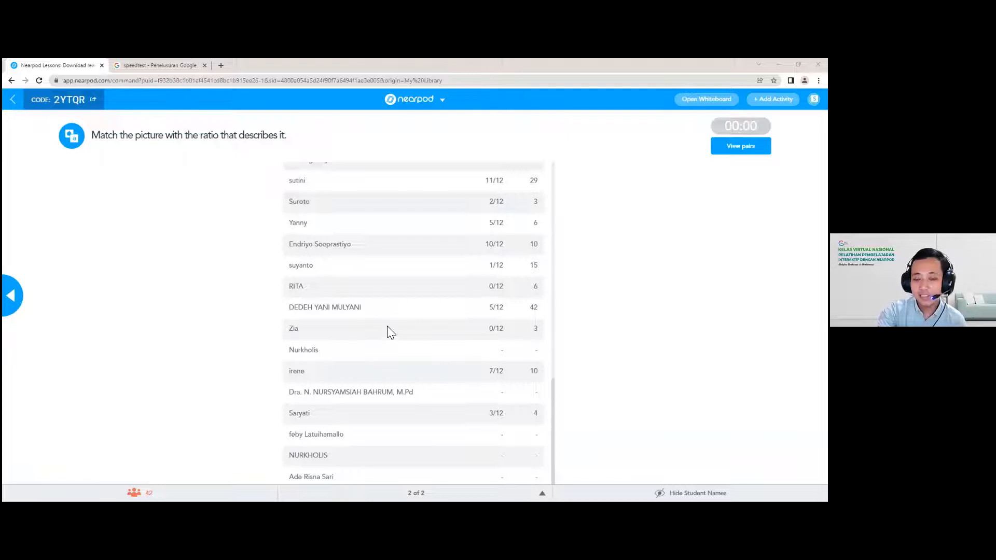
scroll(443, 401, up, 1)
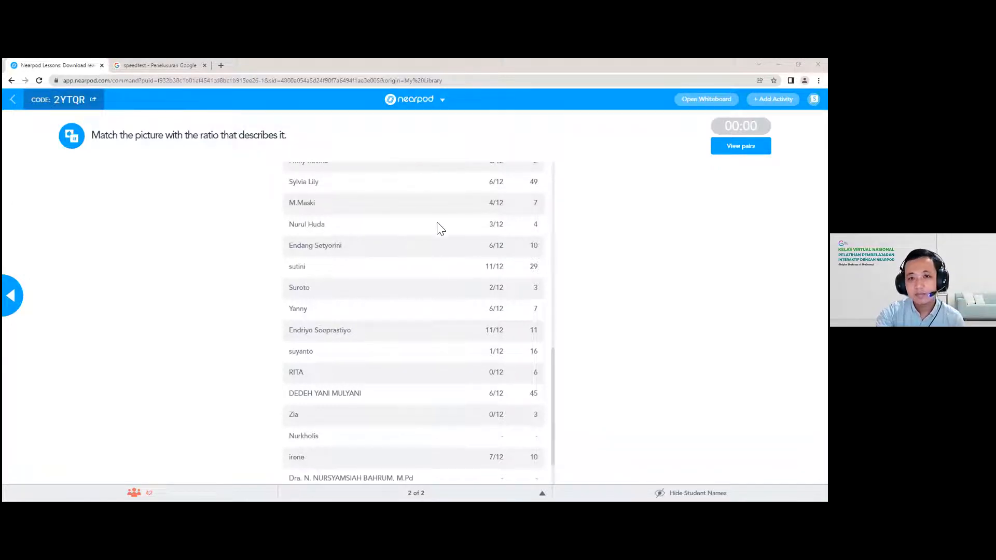
scroll(377, 117, up, 3)
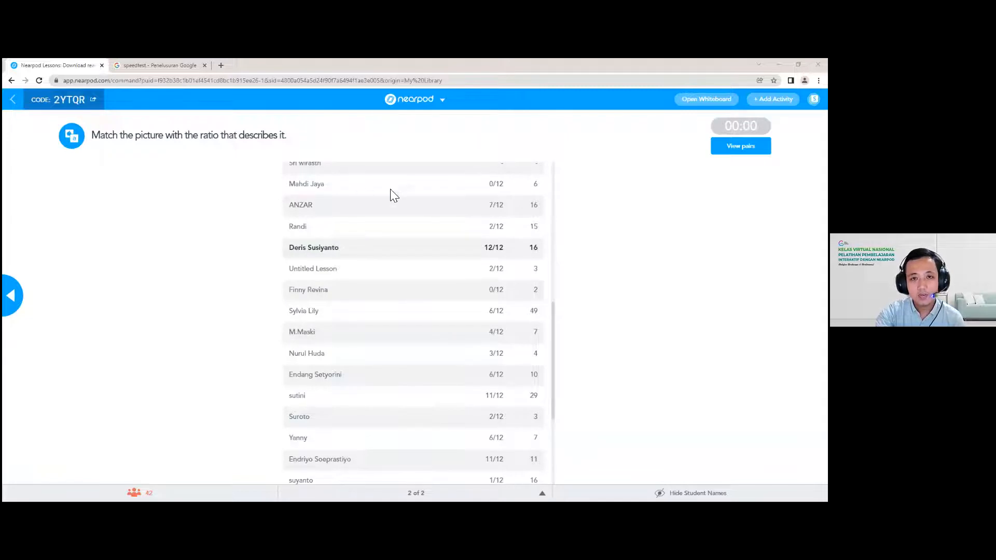
drag(552, 332, 538, 172)
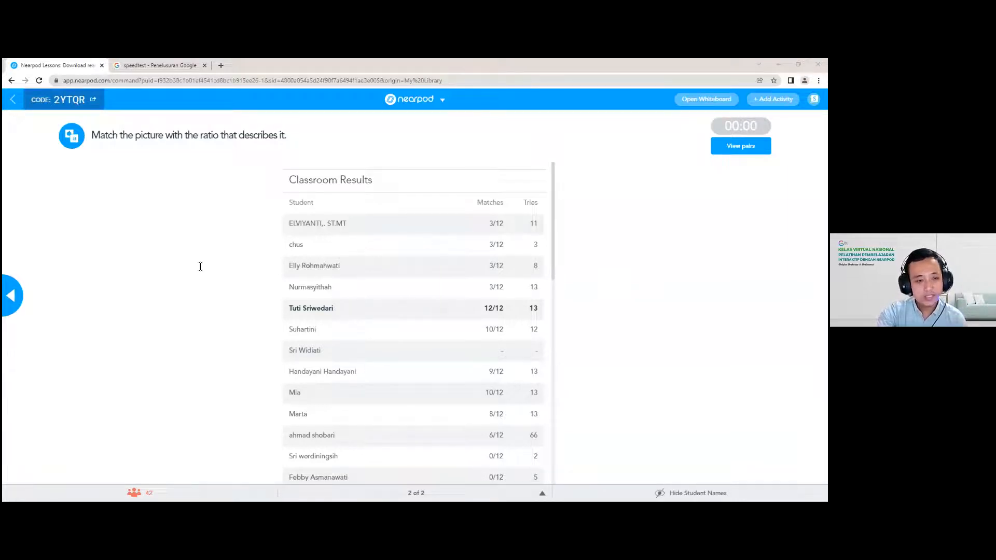
Step: Leave the live Matching Pairs session and return to the lesson library
click(13, 102)
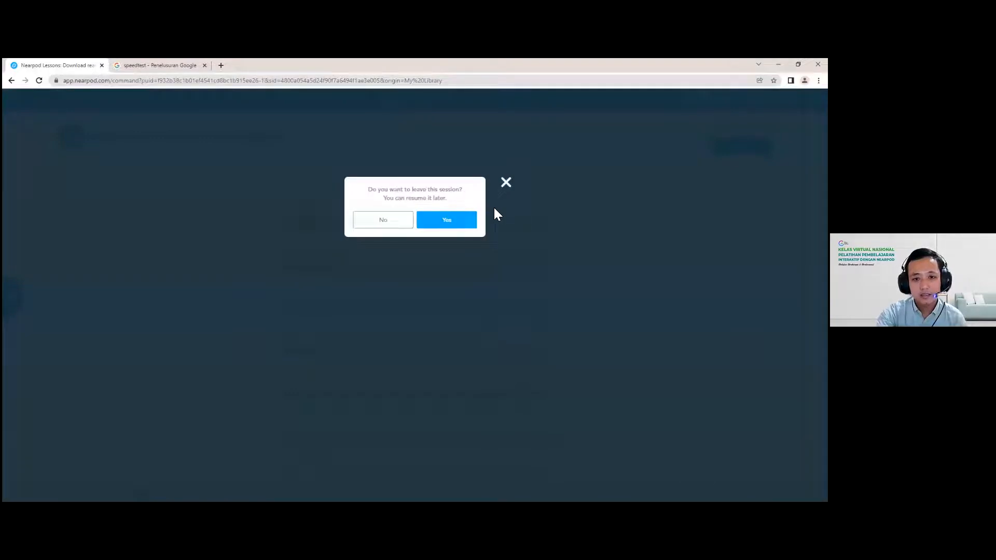
click(456, 221)
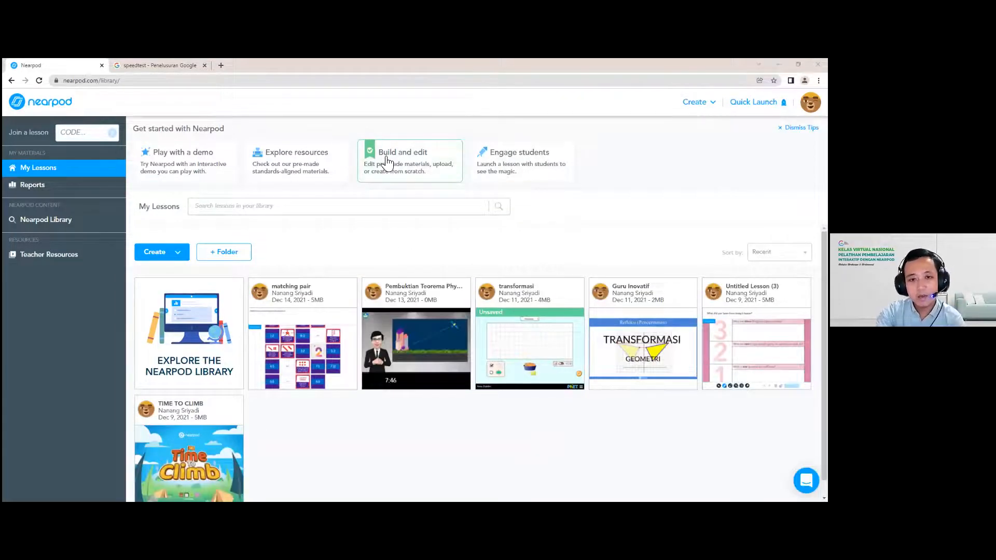
Step: Open the post-session reports for the "matching pair" lesson
mouse_move(304, 337)
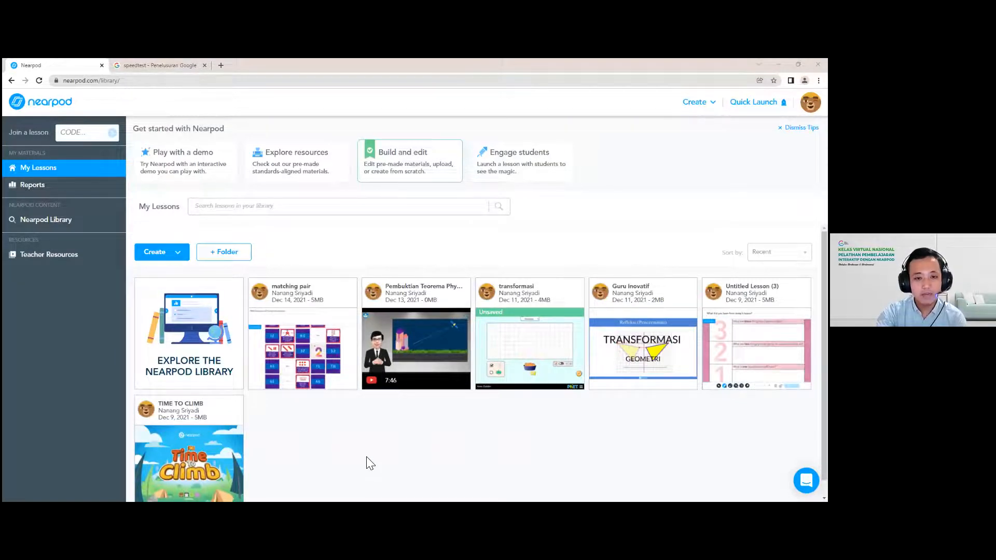
mouse_move(335, 317)
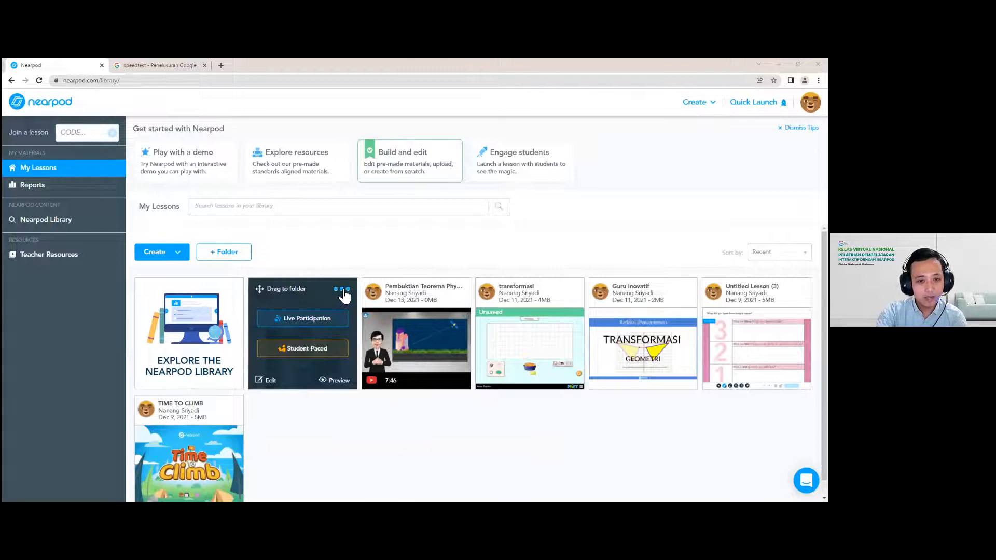
click(343, 291)
click(335, 477)
click(343, 289)
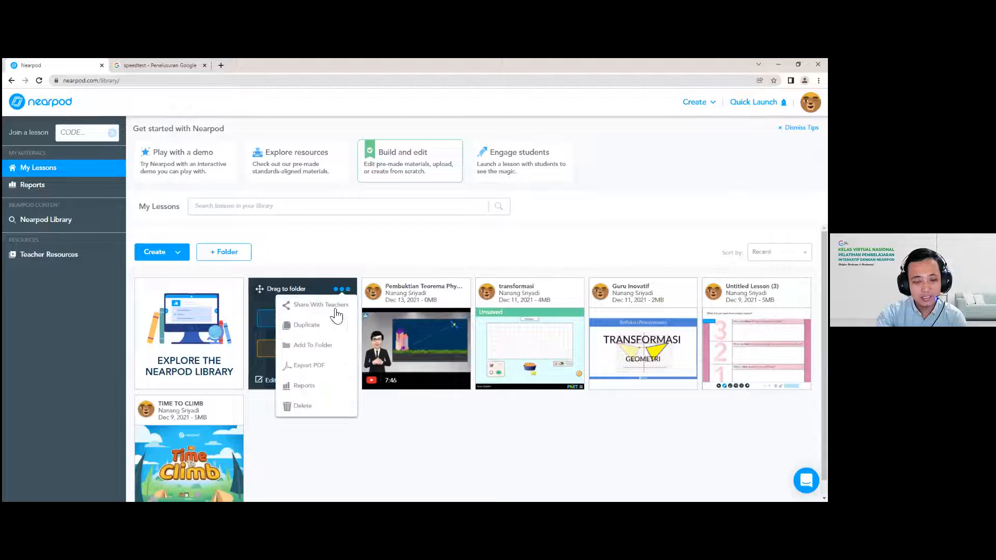
click(311, 393)
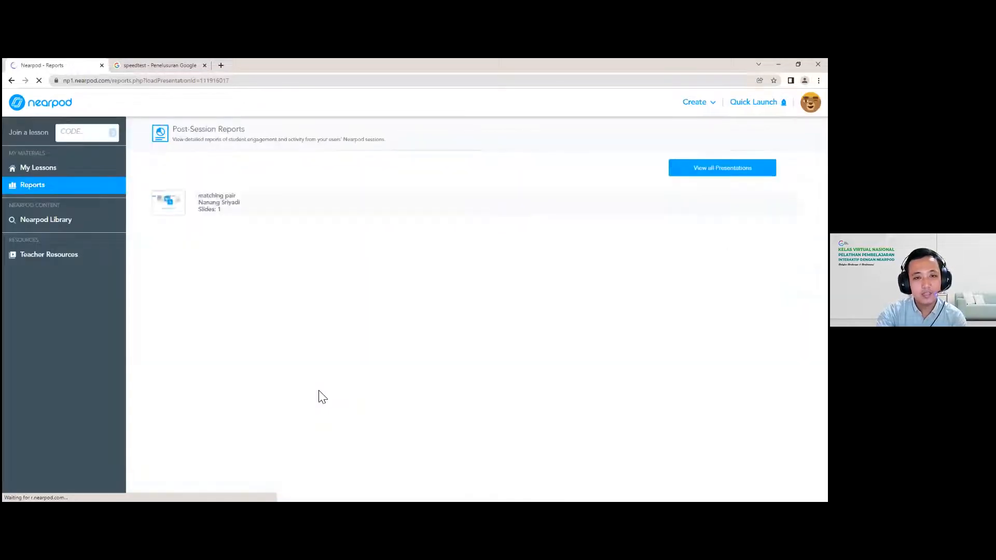
Step: Open the session report of the "matching pair" lesson, review each student's matching and participation percentages, and close the report
click(225, 208)
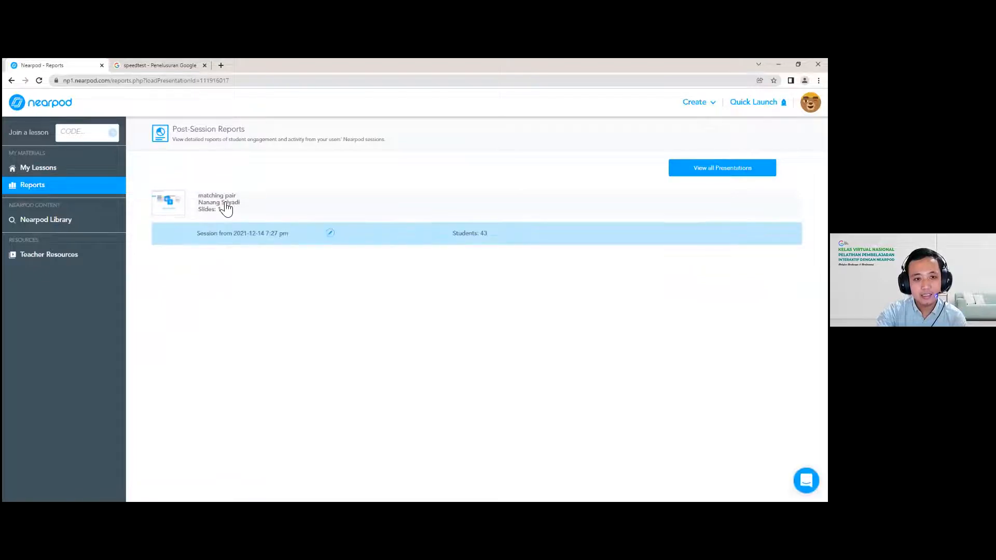
click(479, 236)
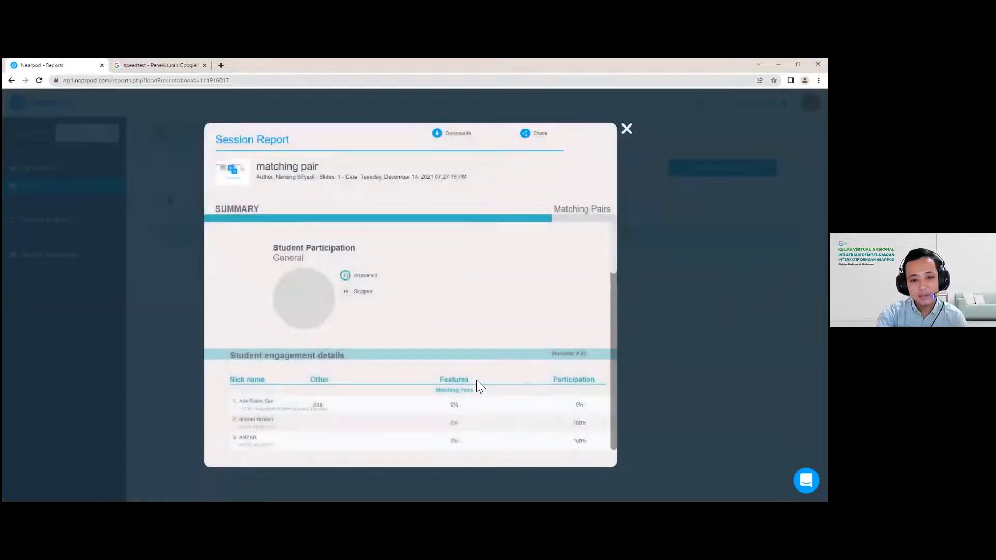
scroll(345, 300, down, 5)
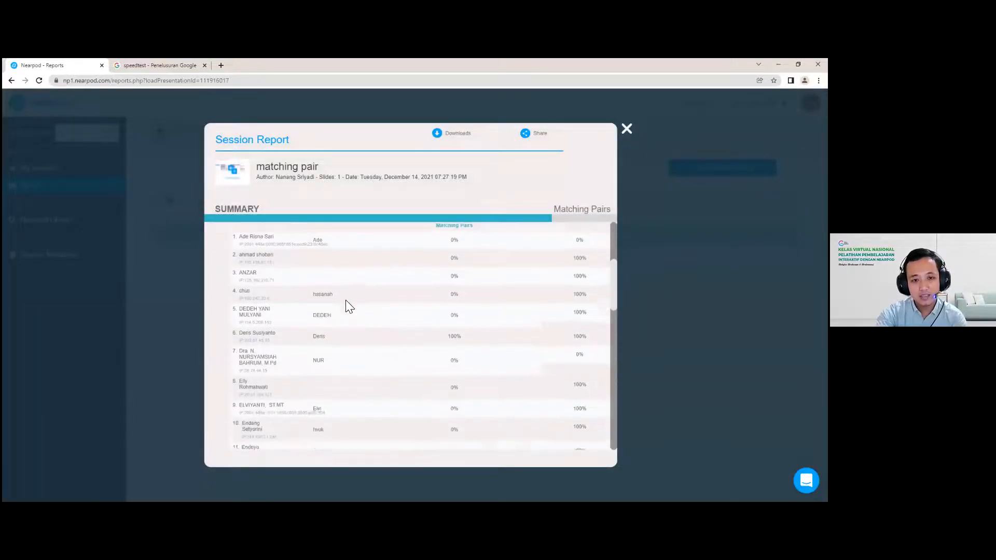
scroll(466, 307, down, 4)
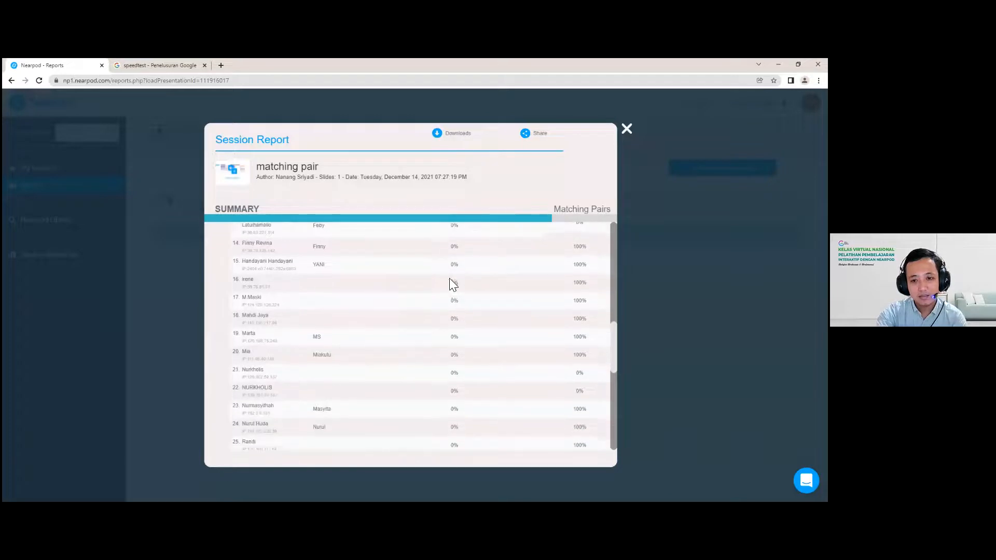
scroll(449, 314, down, 6)
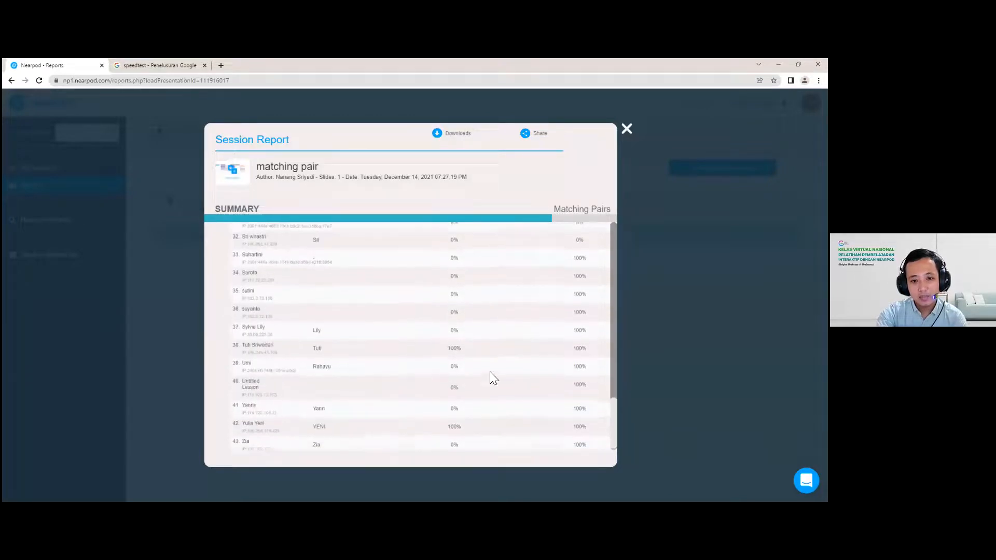
scroll(493, 370, up, 7)
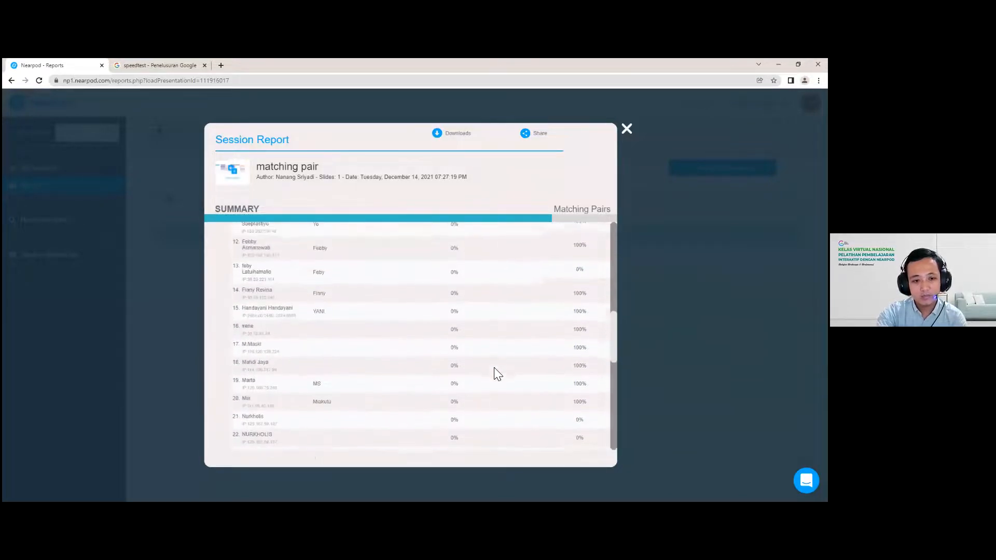
scroll(454, 381, up, 8)
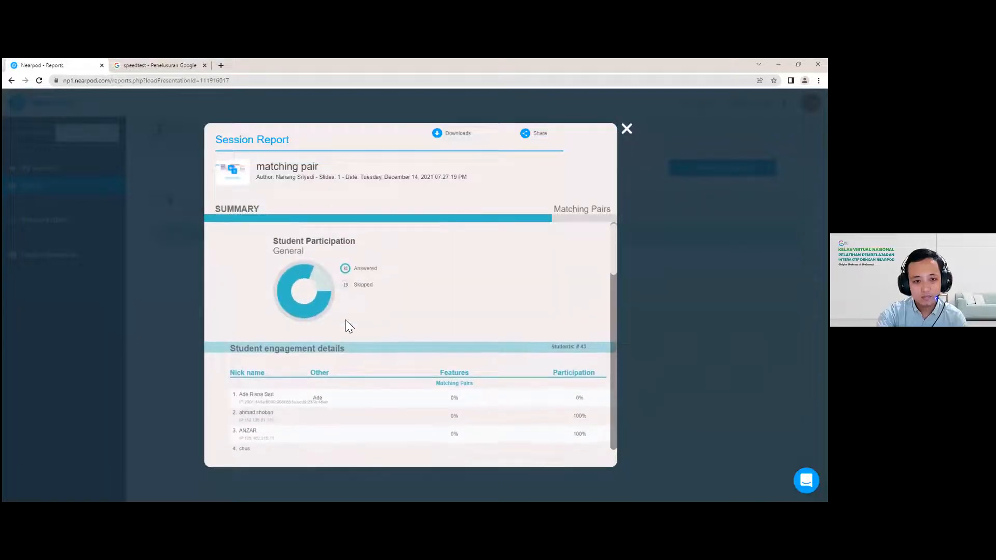
click(627, 130)
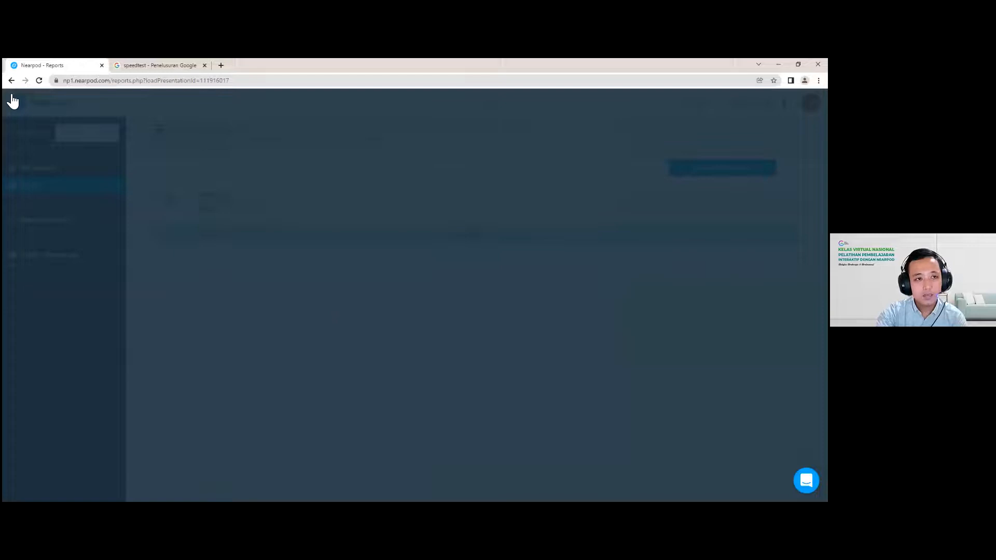
Step: Return to the lesson library and create a new Time to Climb activity with a blank first question
click(12, 81)
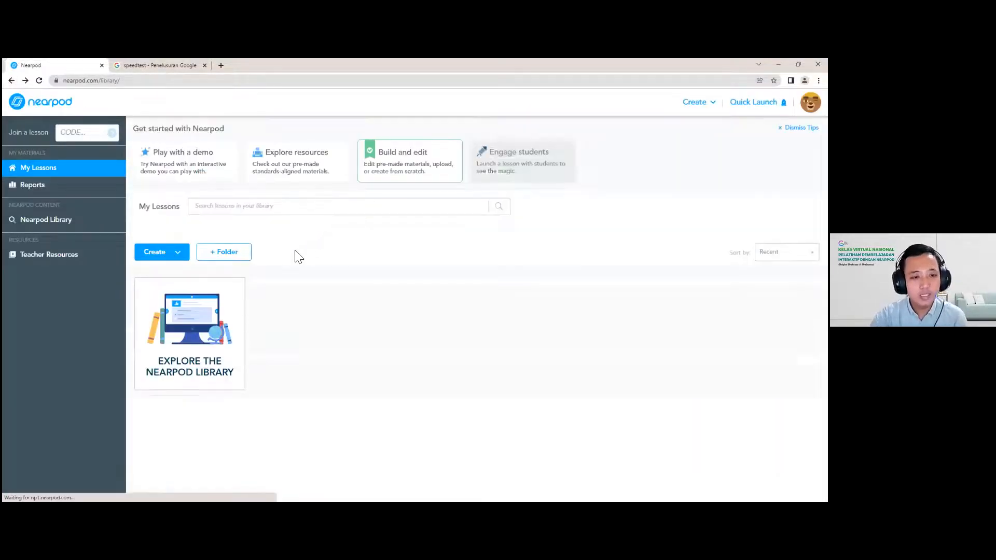
click(183, 255)
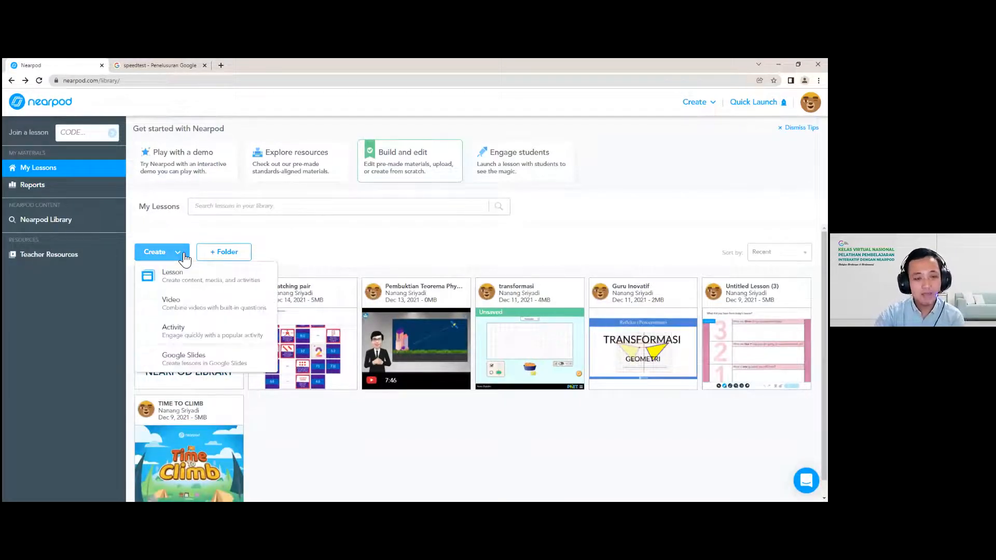
click(188, 334)
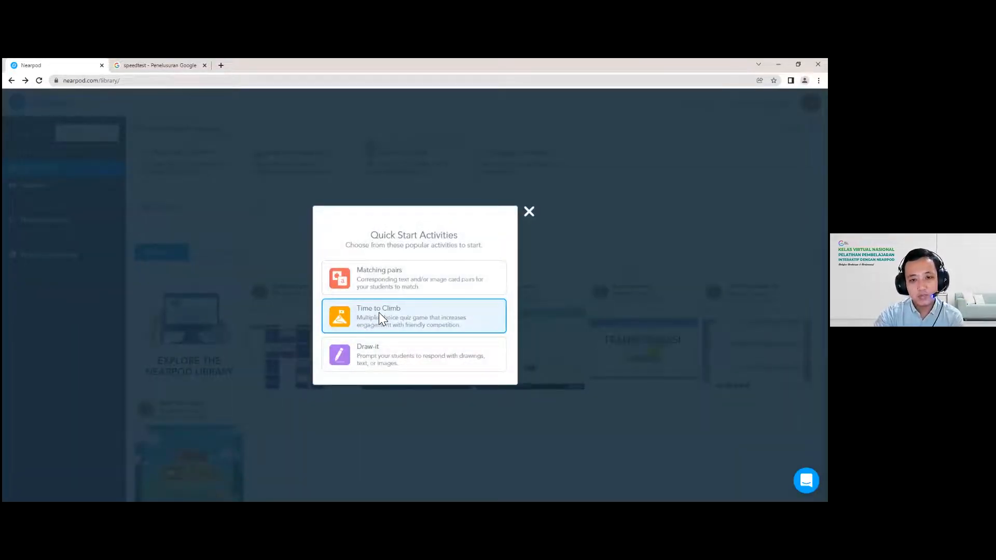
click(458, 163)
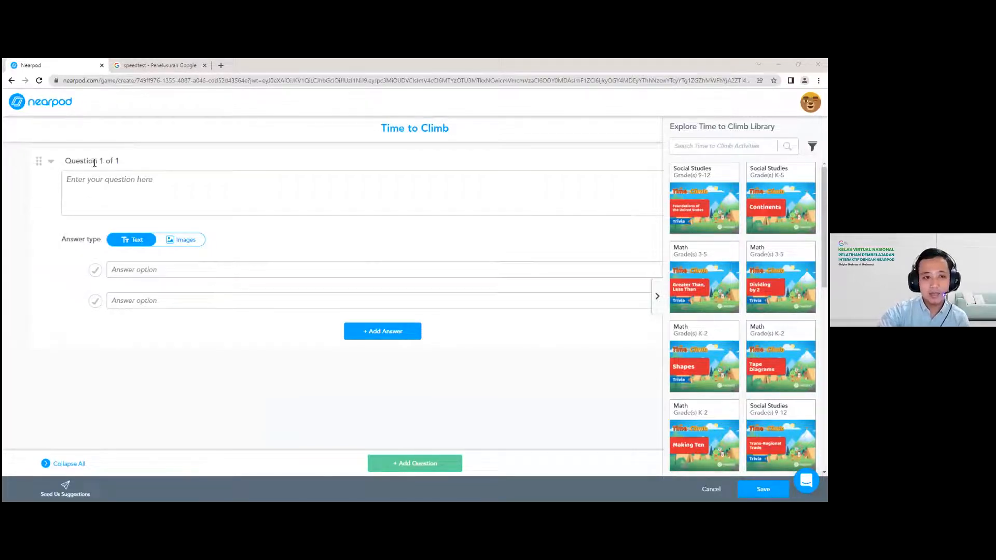
drag(73, 161, 148, 156)
click(148, 156)
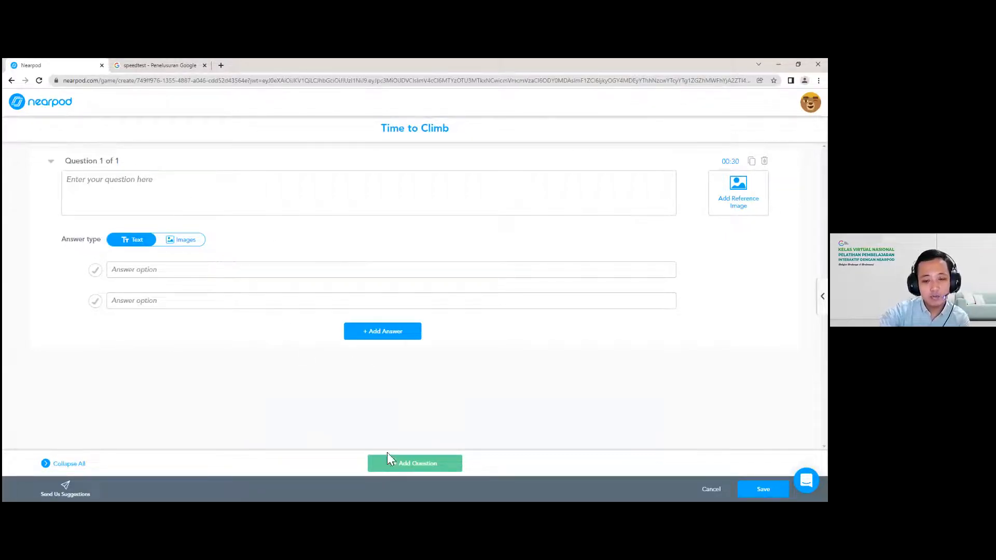
Step: Add a second blank question to the Time to Climb activity, try collapsing and expanding it, and delete it
click(420, 467)
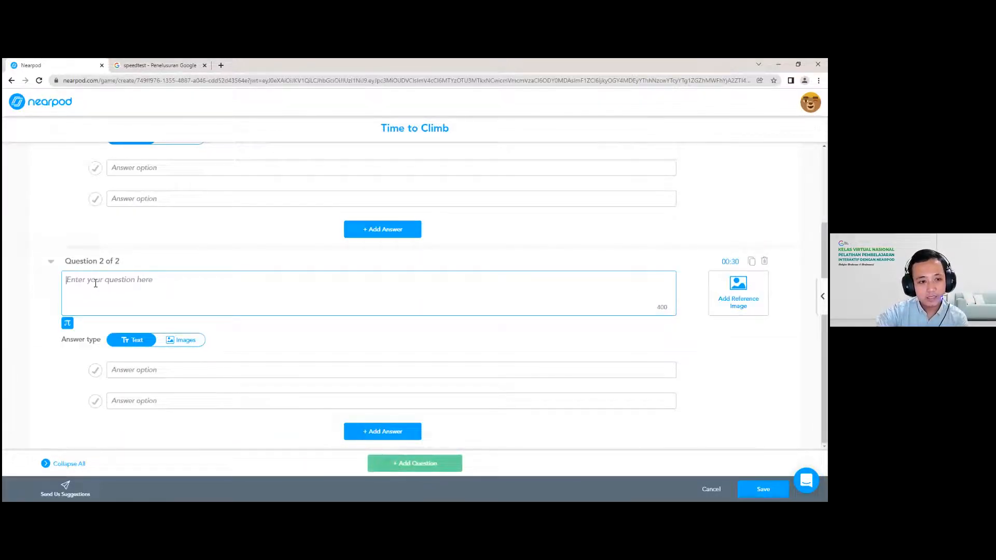
click(51, 262)
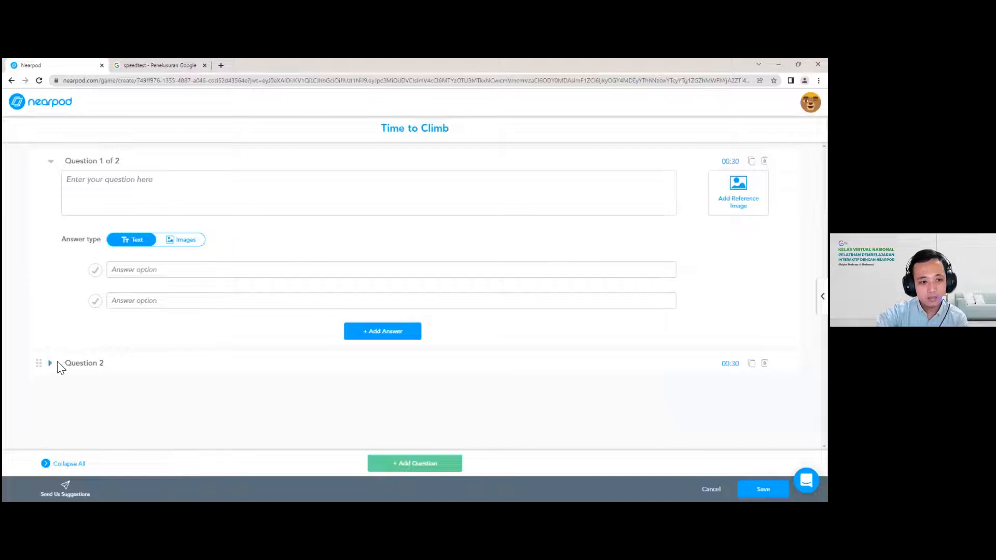
click(51, 366)
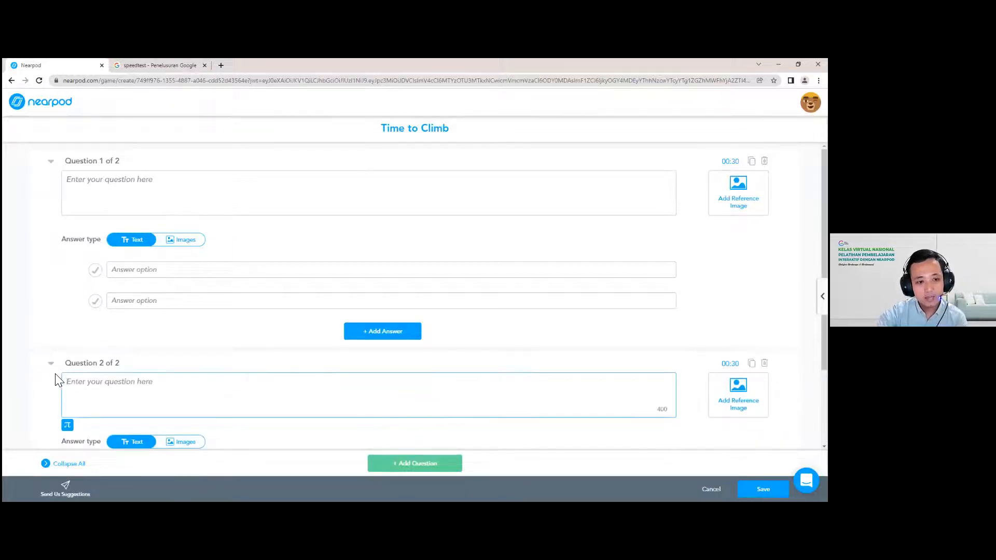
scroll(231, 433, down, 3)
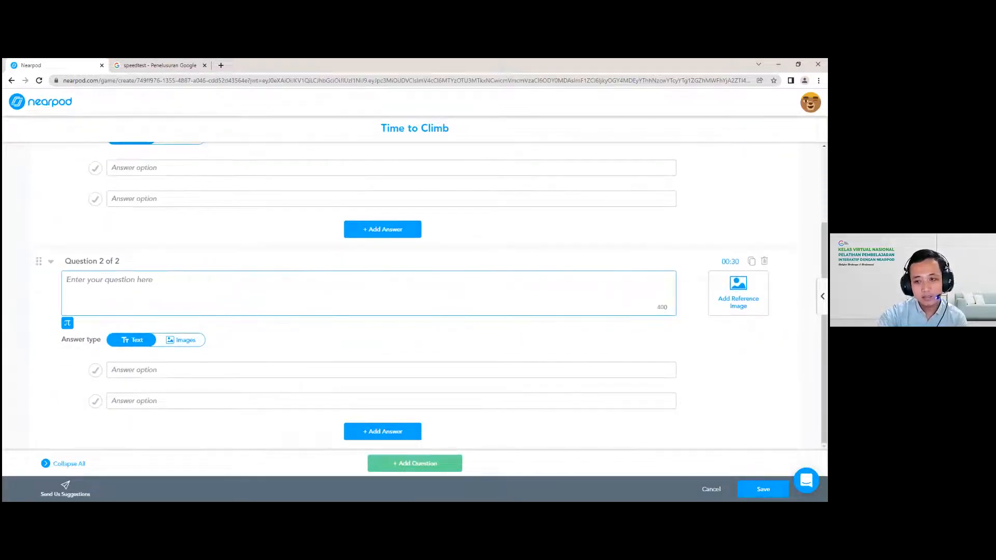
scroll(764, 262, up, 2)
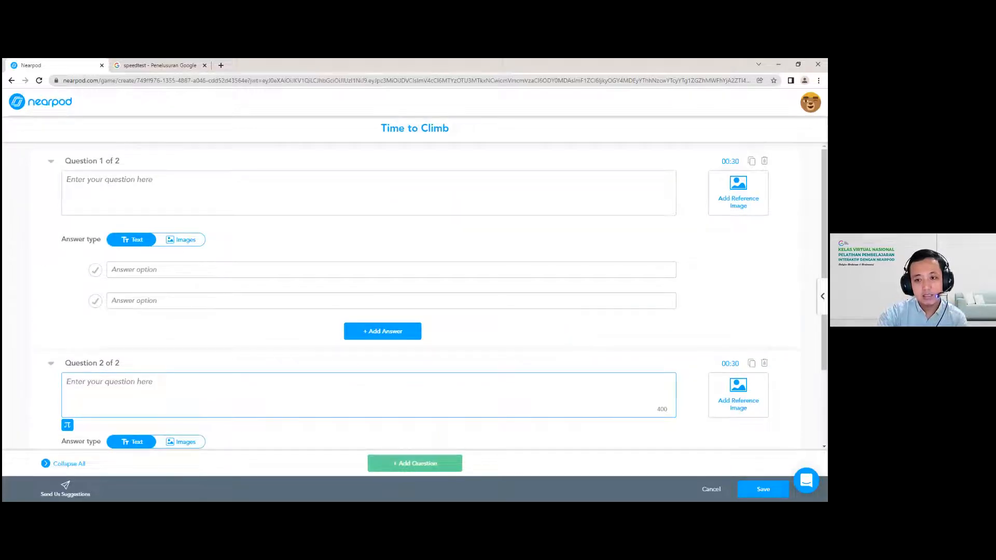
click(764, 361)
click(463, 307)
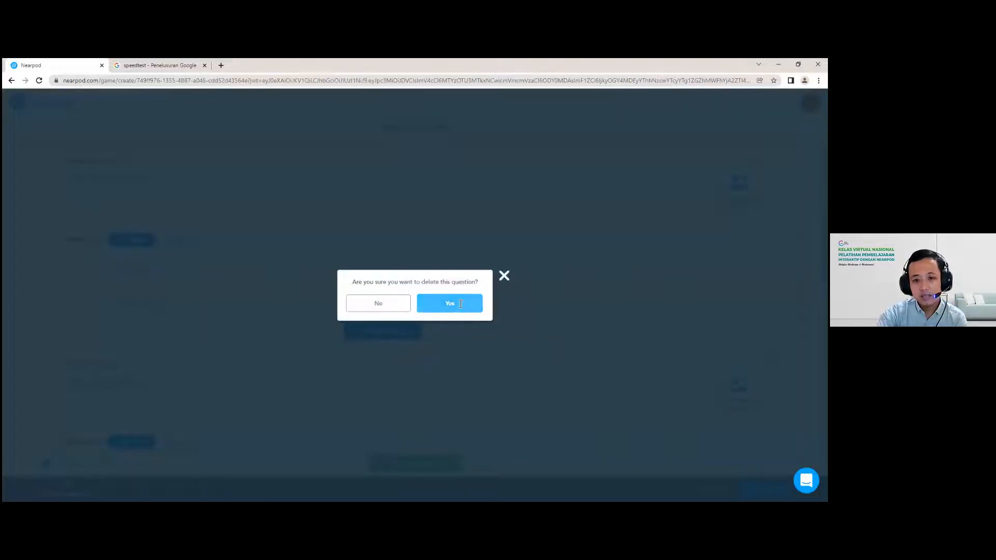
Step: Replace the blank activity with the premade Social Studies K-5 "Continents" activity from the Time to Climb library, and hide the library
click(823, 296)
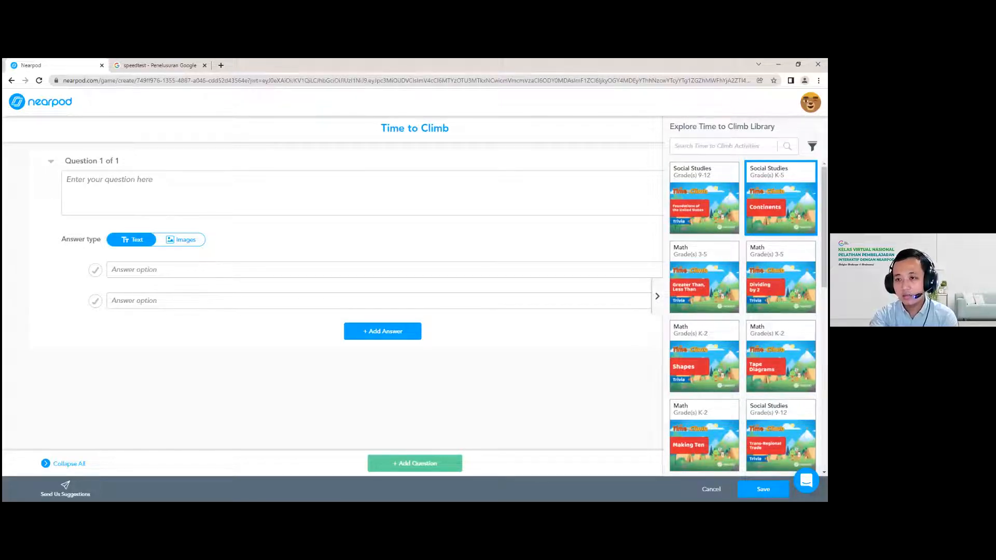
click(780, 203)
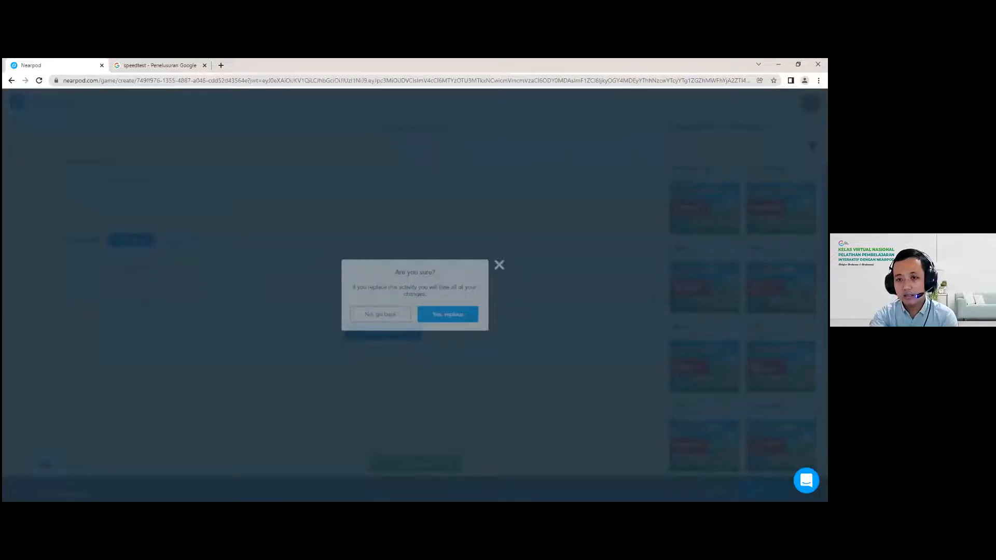
click(456, 318)
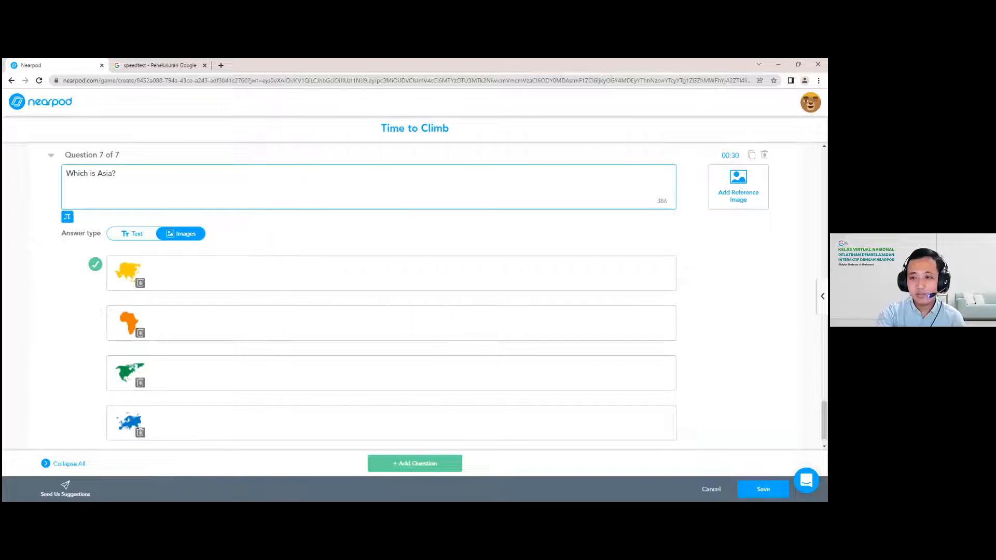
click(822, 296)
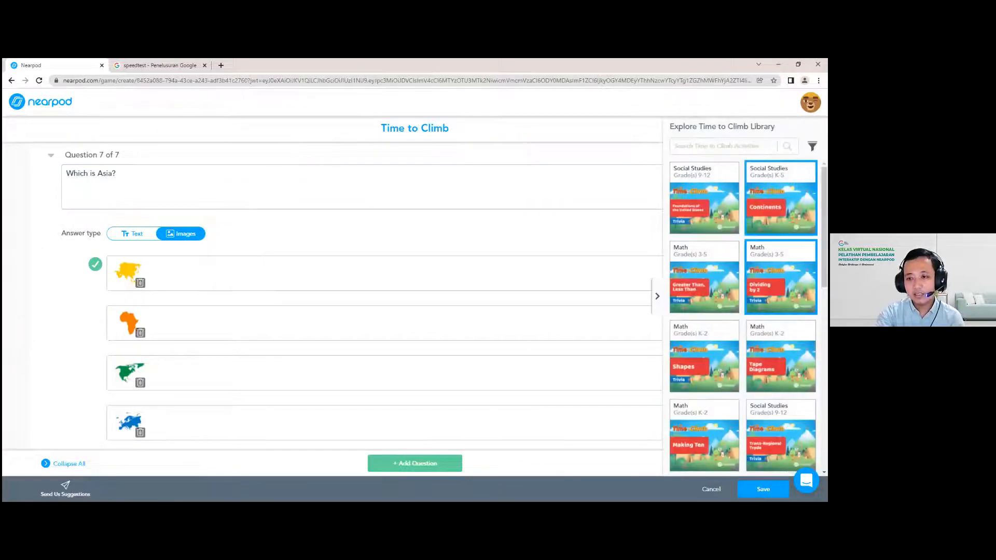
scroll(636, 265, down, 1)
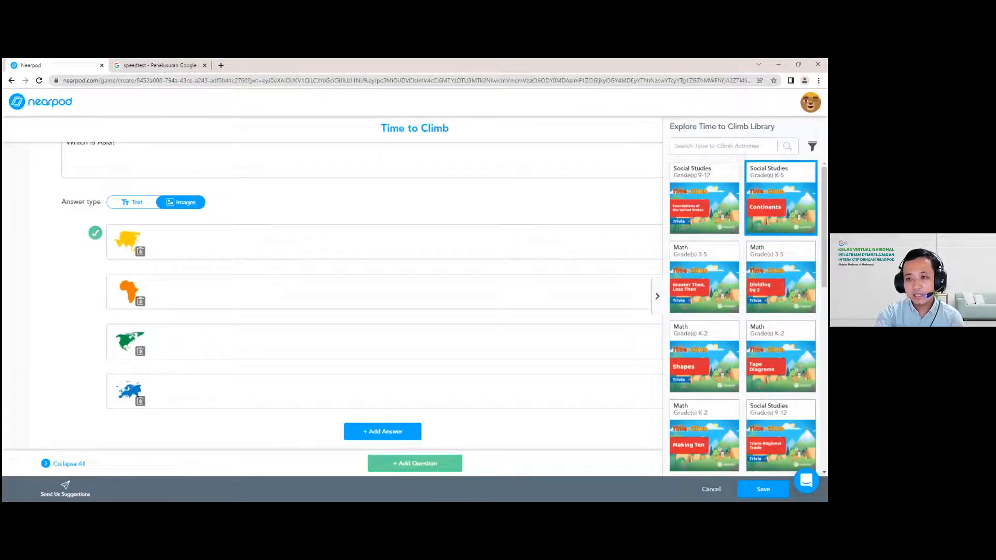
click(657, 297)
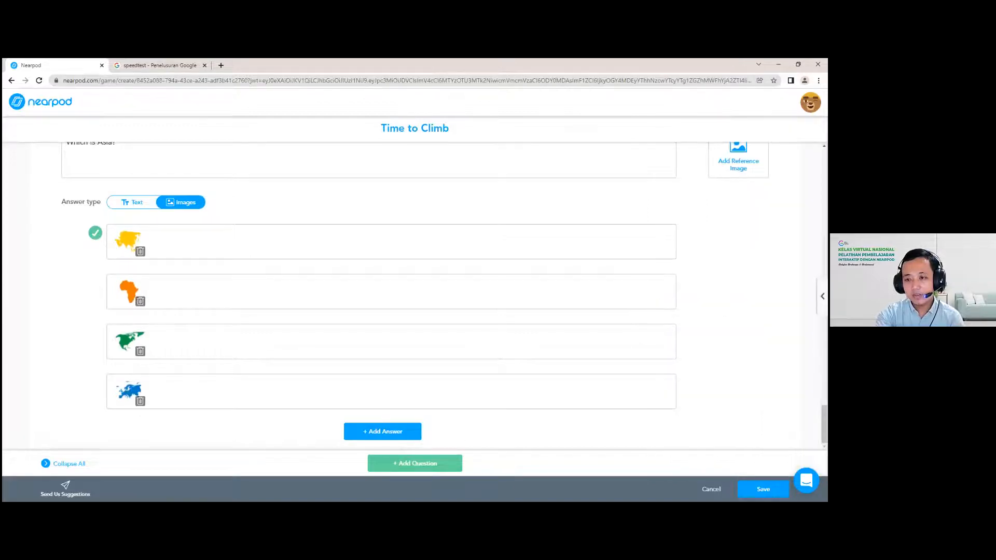
Step: Examine the South America and Africa questions of the Continents quiz with their image answers and marked correct options
scroll(380, 333, down, 10)
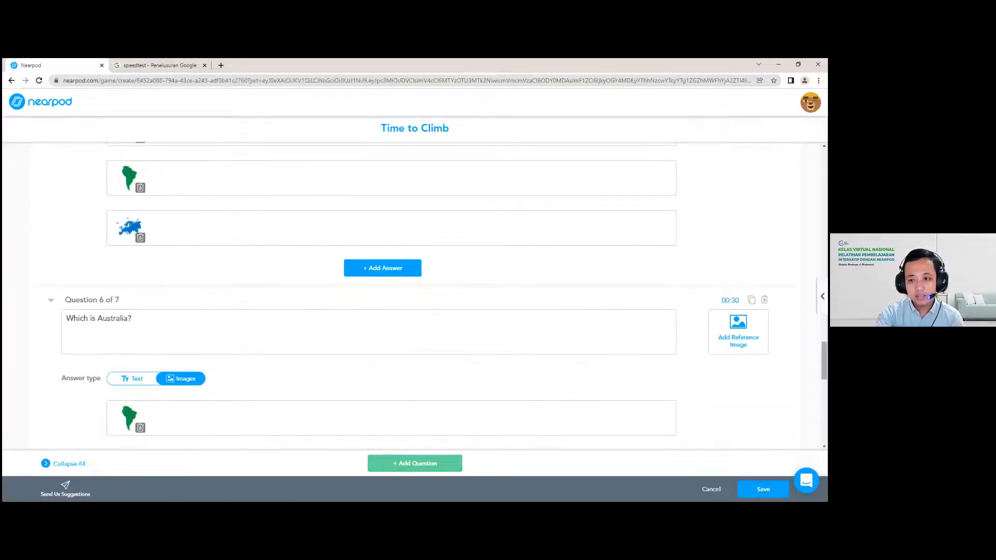
scroll(213, 164, up, 15)
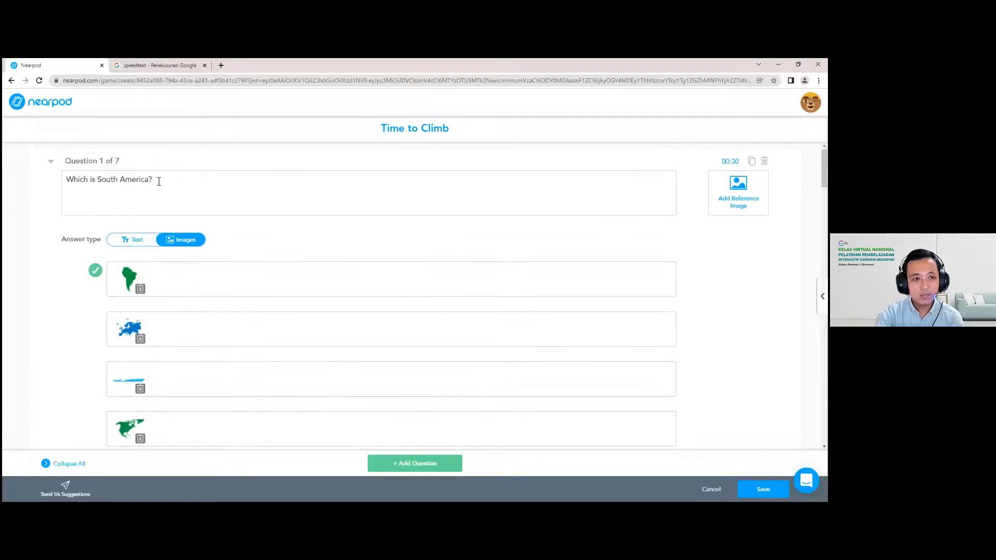
click(155, 180)
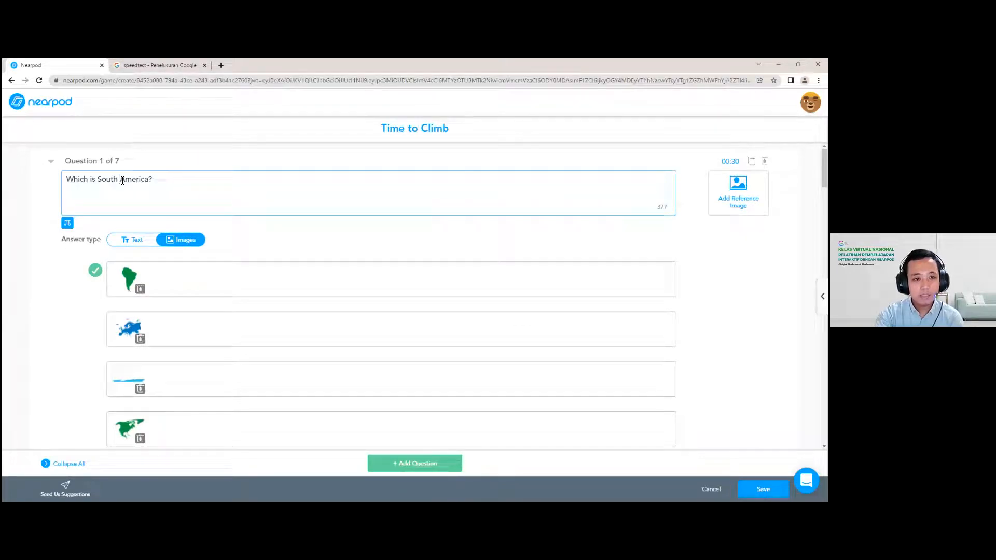
drag(99, 180, 113, 180)
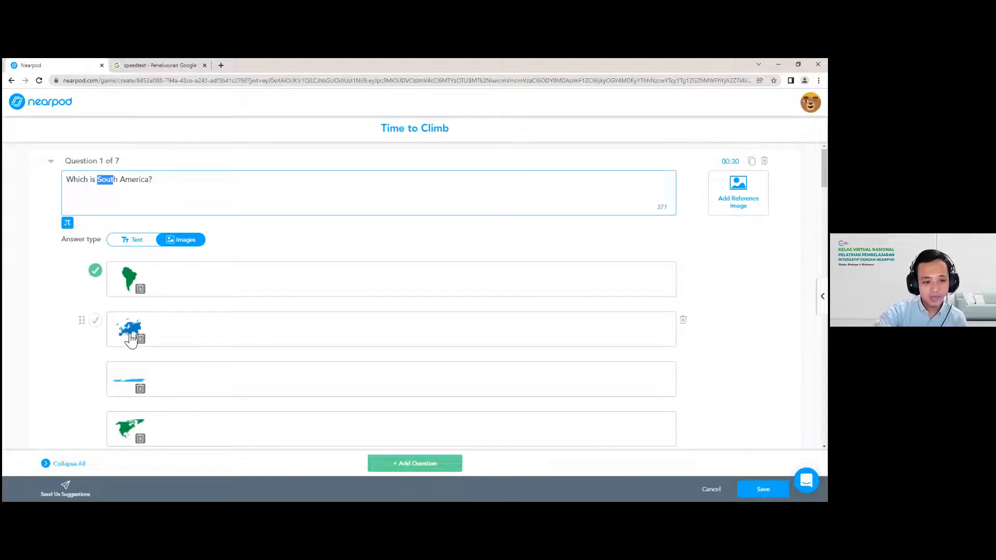
scroll(128, 333, down, 3)
scroll(130, 326, down, 1)
drag(123, 311, 96, 310)
scroll(95, 310, down, 2)
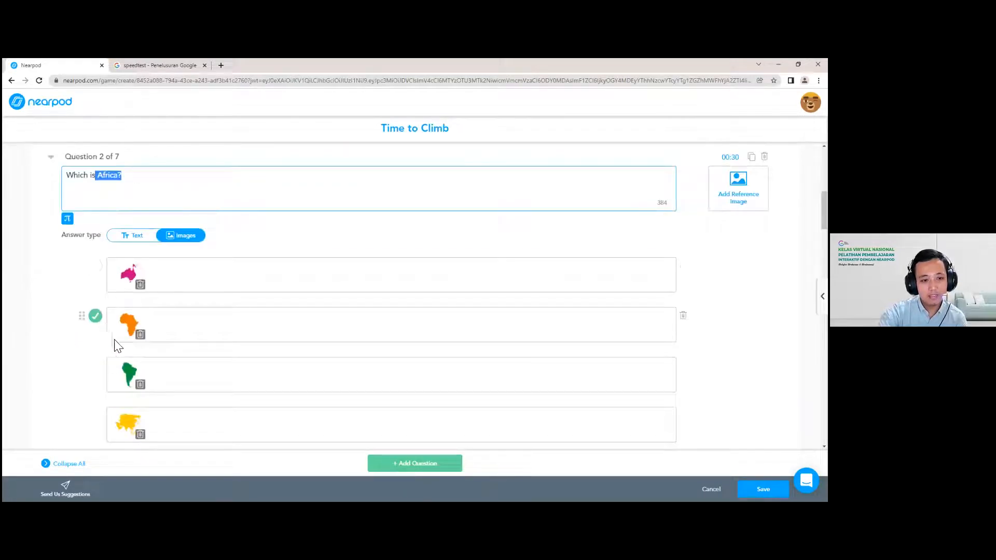
click(232, 196)
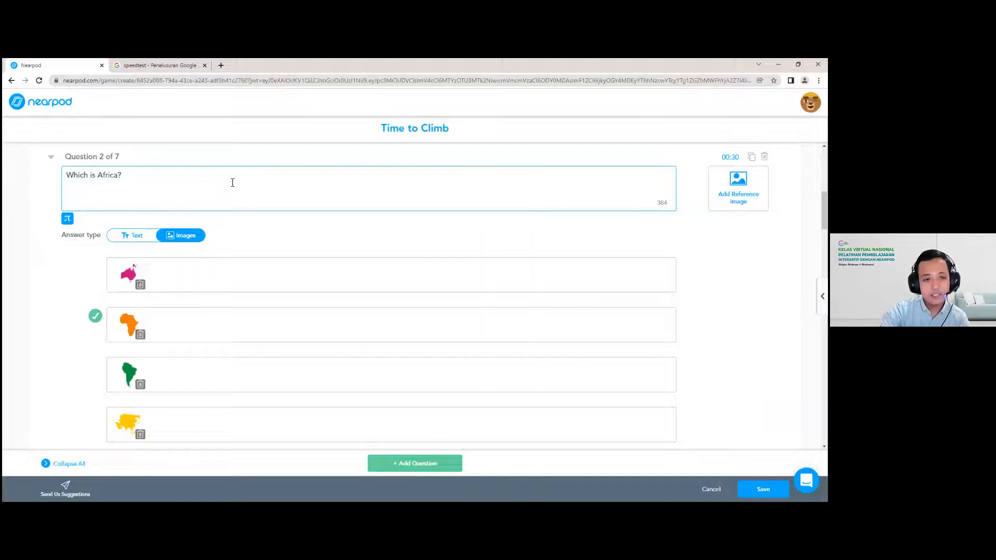
Step: Examine the Europe, North America, Antarctica and Australia questions of the Continents quiz with their image answers
scroll(171, 312, down, 3)
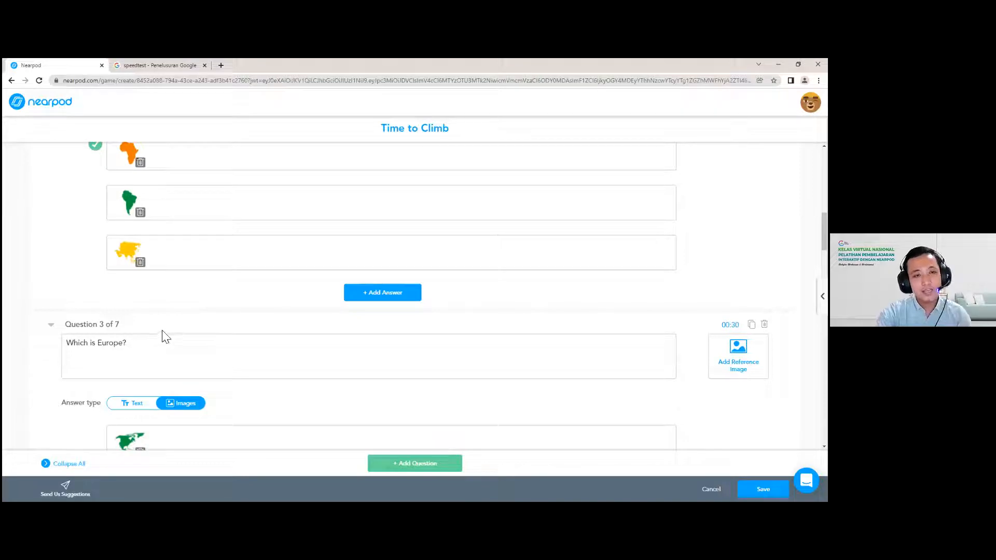
scroll(138, 363, down, 2)
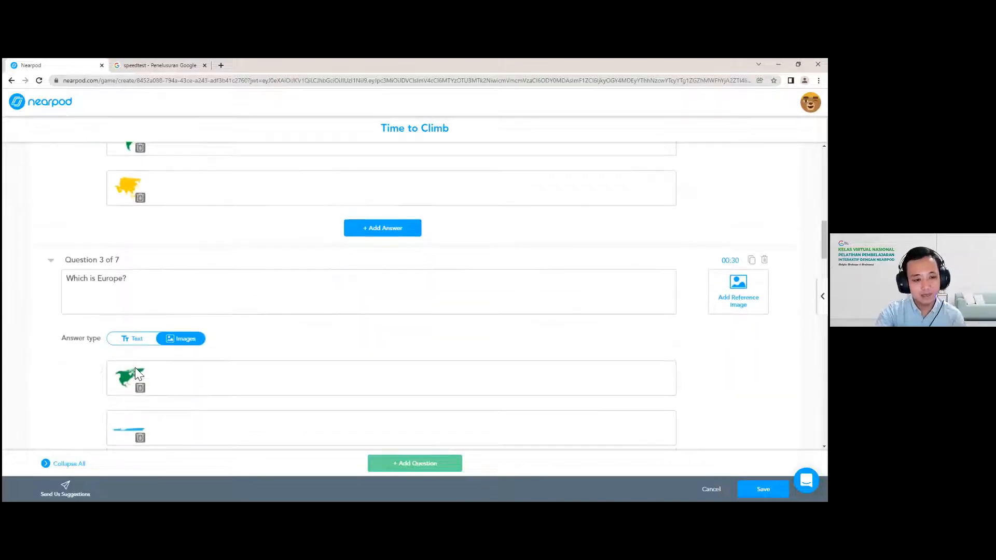
scroll(109, 353, down, 5)
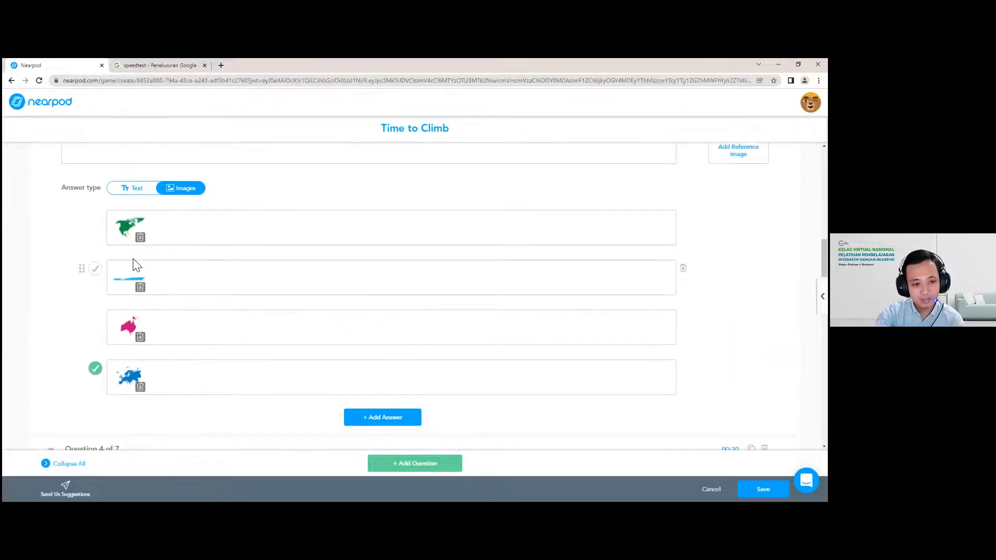
scroll(119, 342, down, 2)
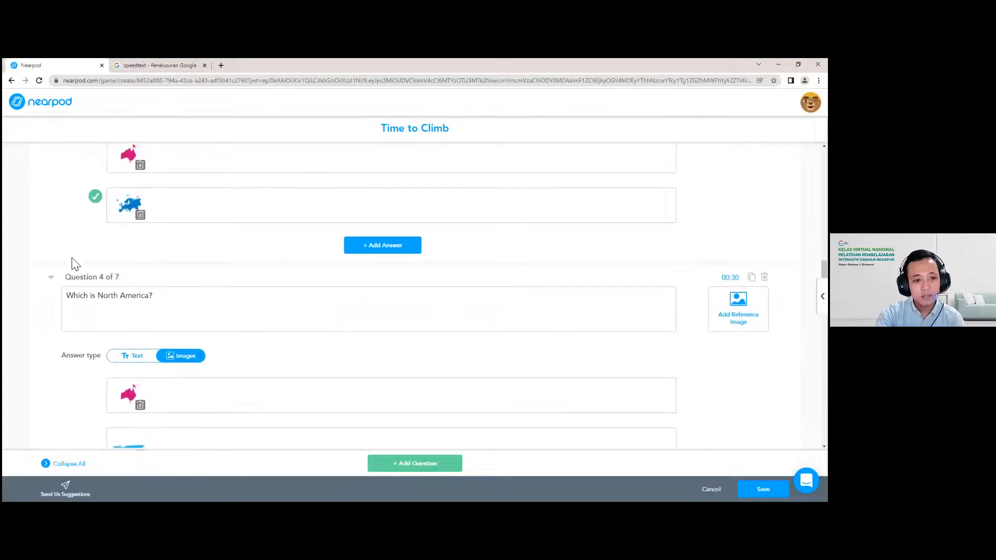
scroll(120, 291, down, 10)
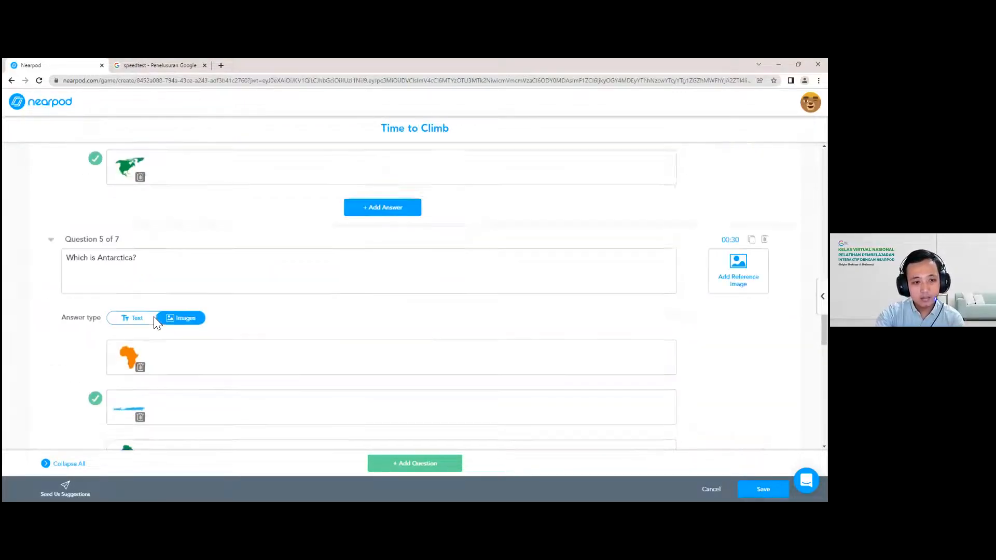
scroll(105, 212, down, 13)
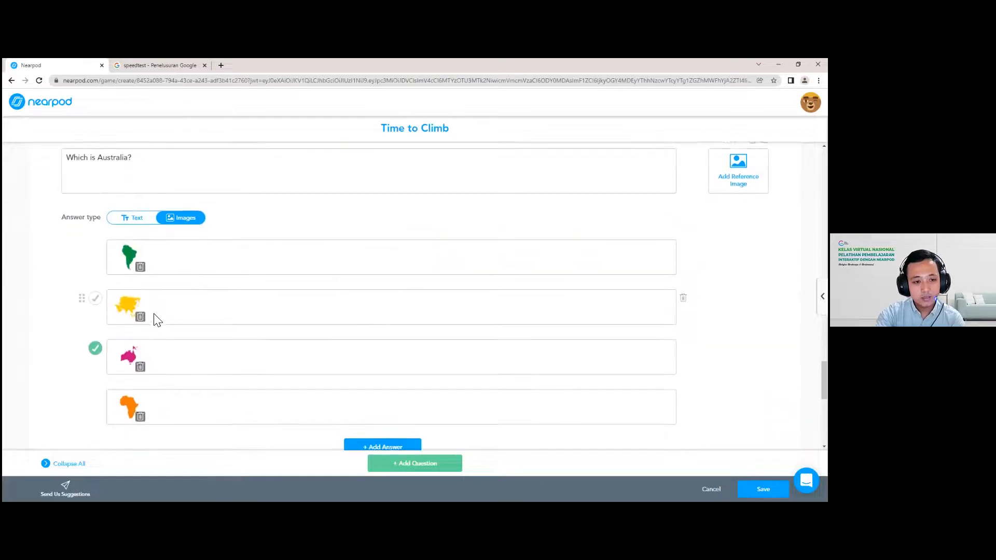
Step: Add an eighth question after "Which is Asia?" with the text "1+2x5="
scroll(156, 322, down, 1)
scroll(156, 338, down, 2)
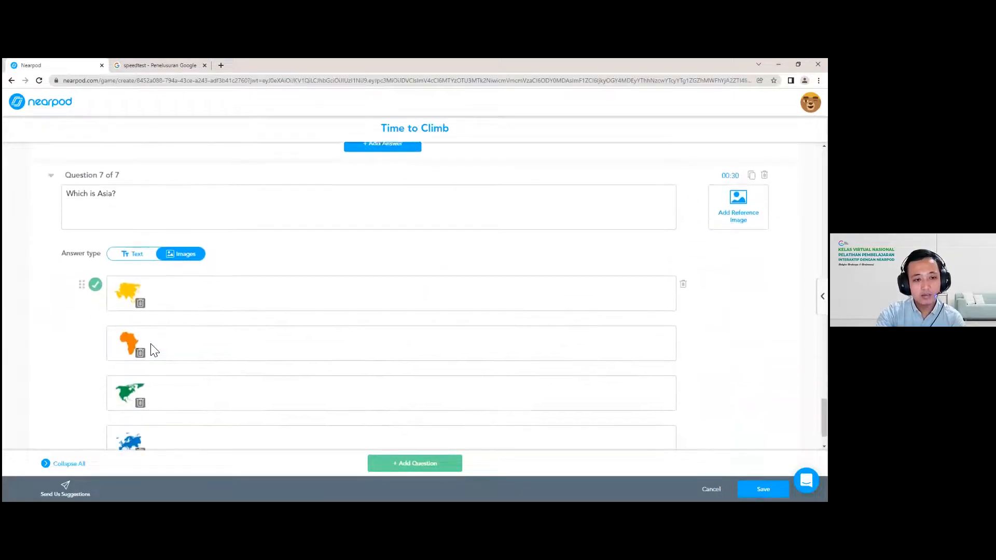
scroll(60, 317, down, 7)
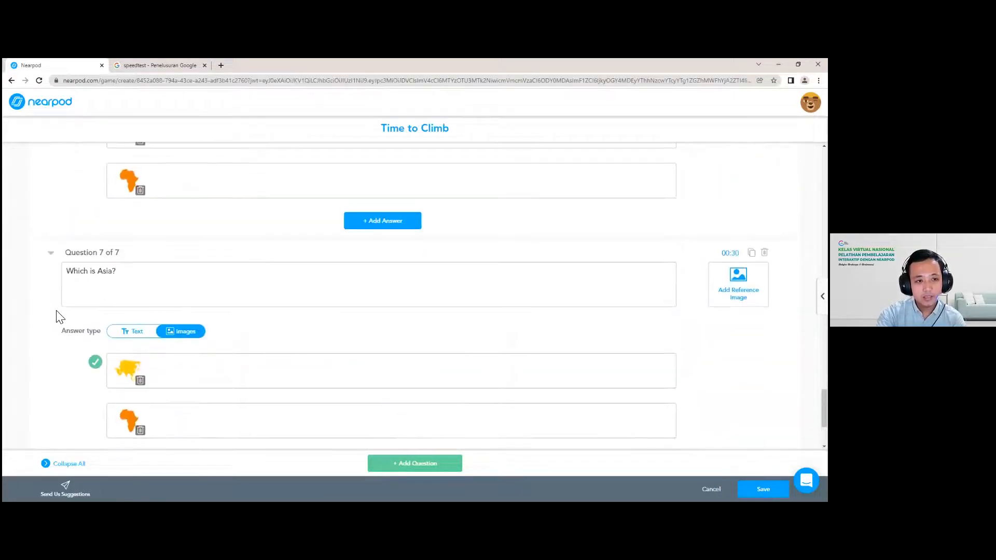
scroll(61, 315, up, 1)
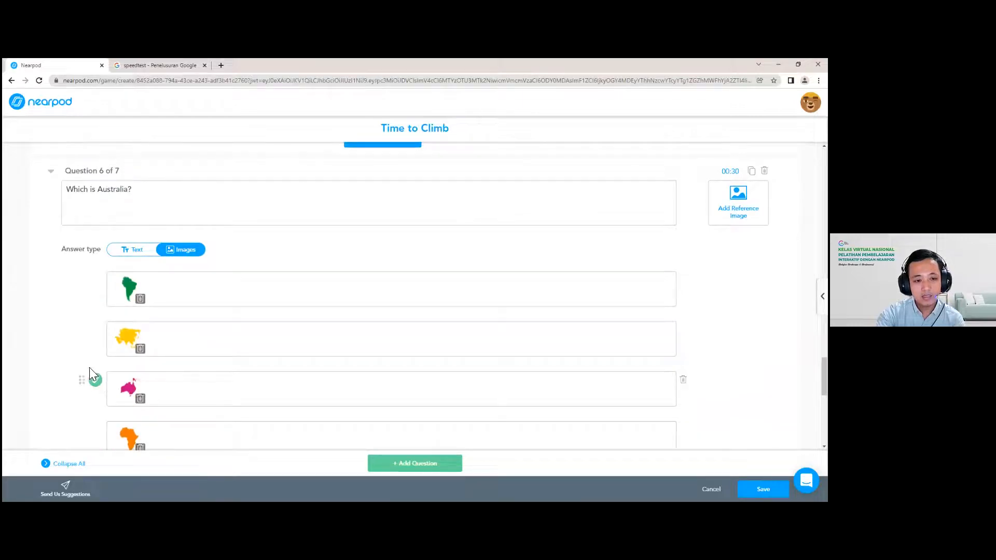
scroll(125, 385, down, 4)
scroll(303, 366, down, 4)
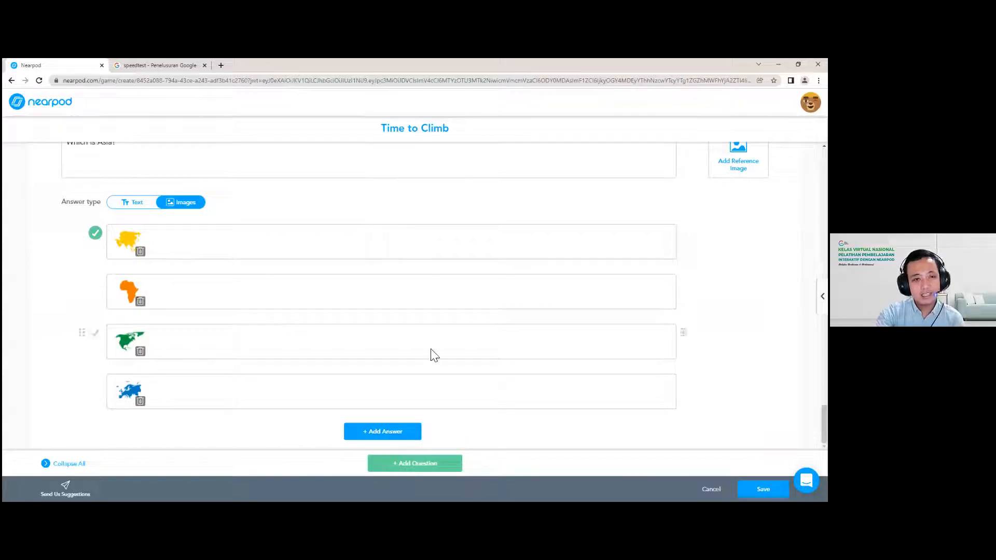
click(436, 467)
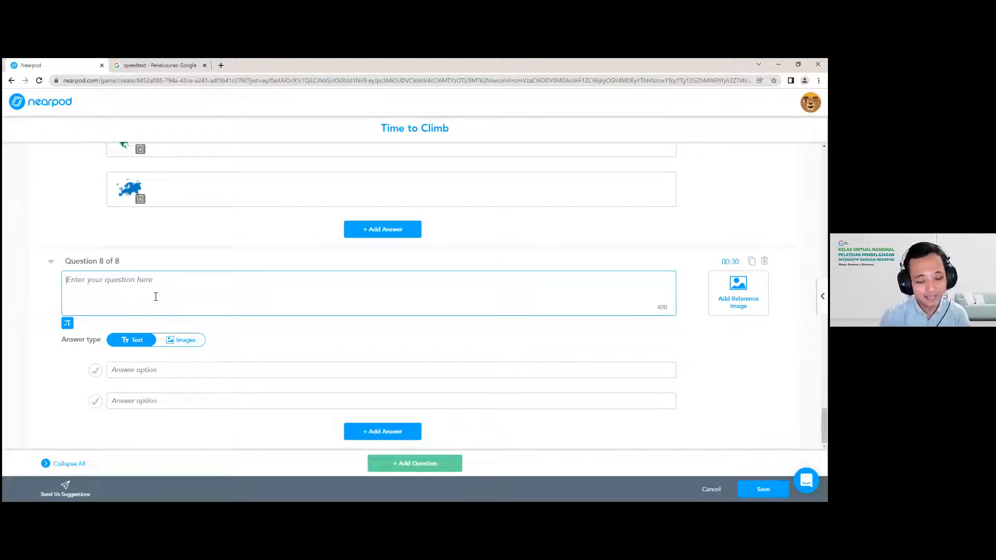
text(1+2x5=)
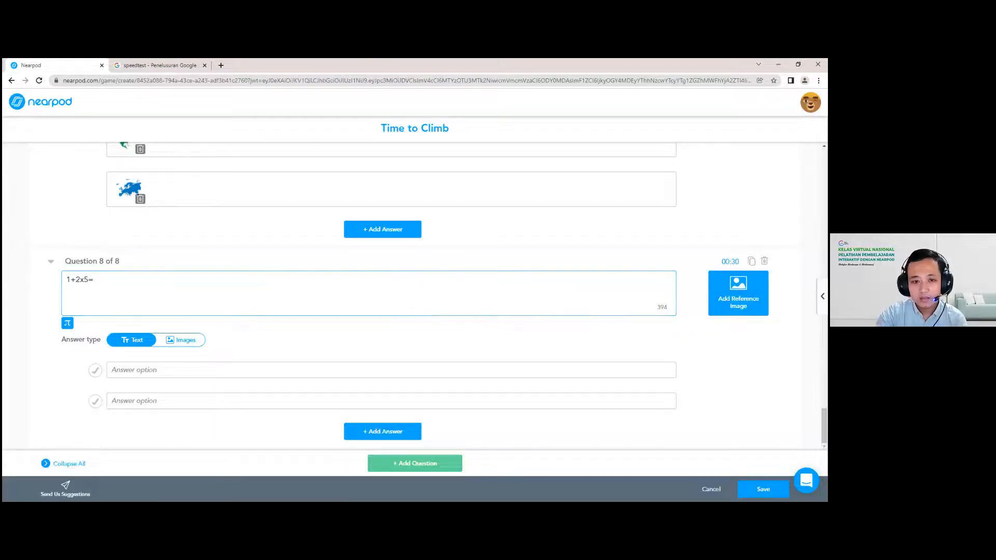
Step: View the reference image upload options for question 8 and close them without adding an image
click(738, 294)
click(350, 209)
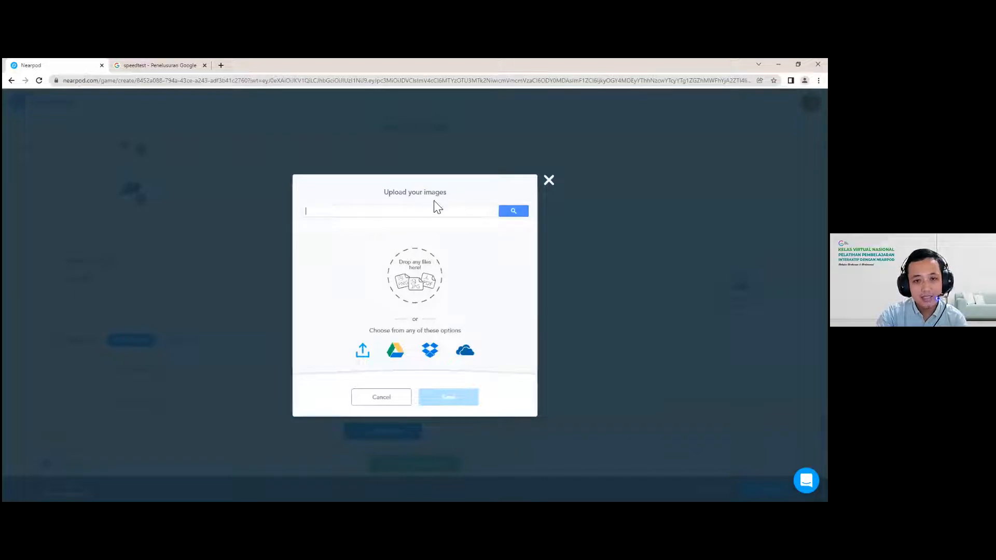
click(549, 180)
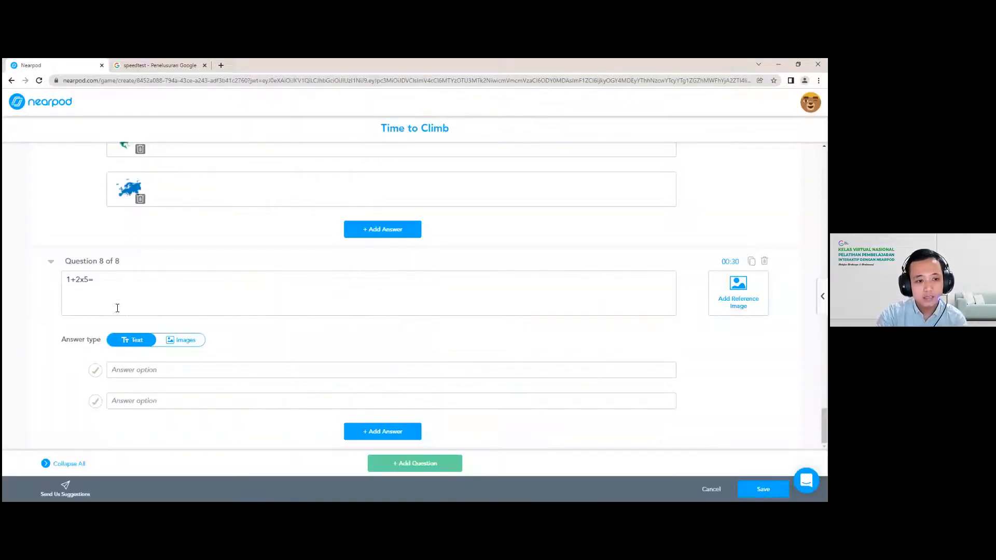
Step: Try the image answer type on question 8, including its image upload options, and return it to text
click(134, 371)
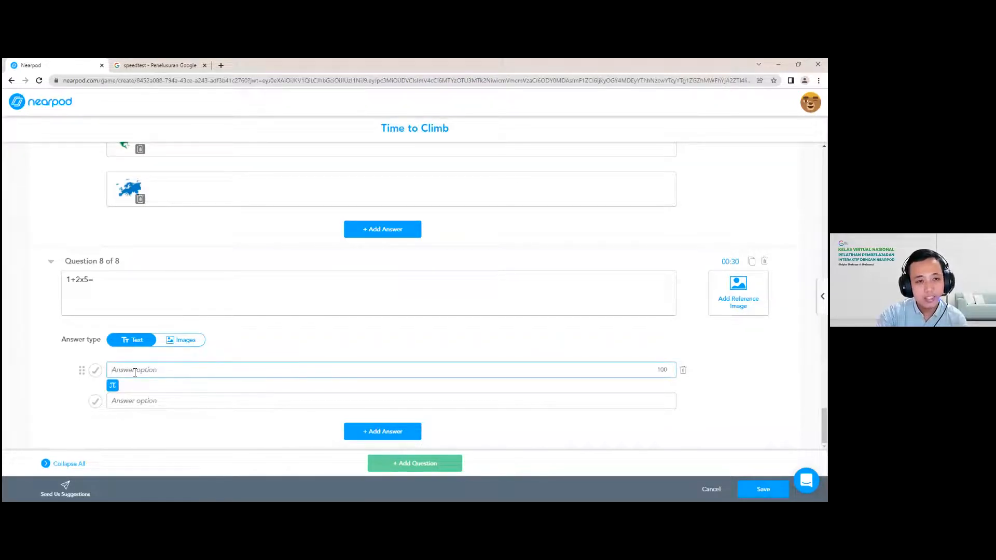
click(184, 343)
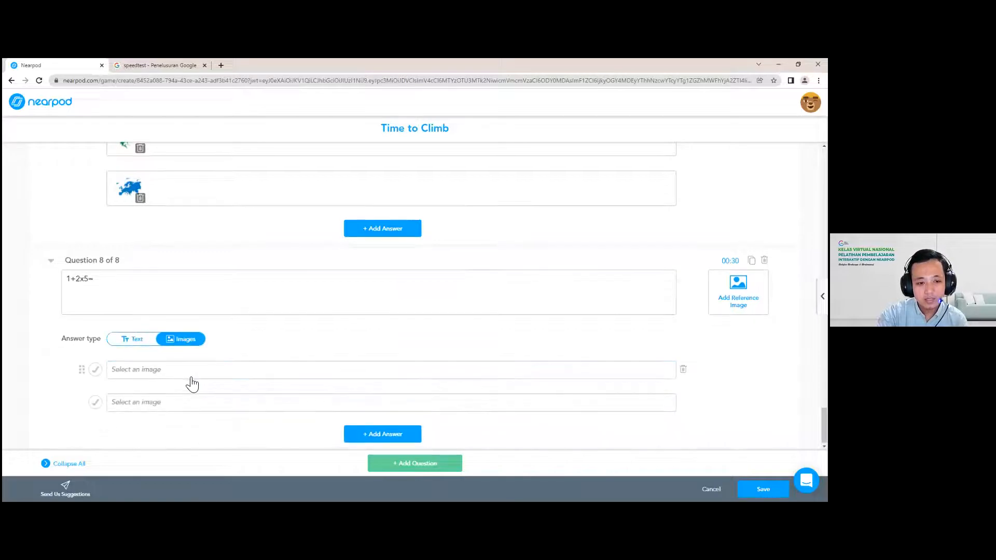
click(142, 369)
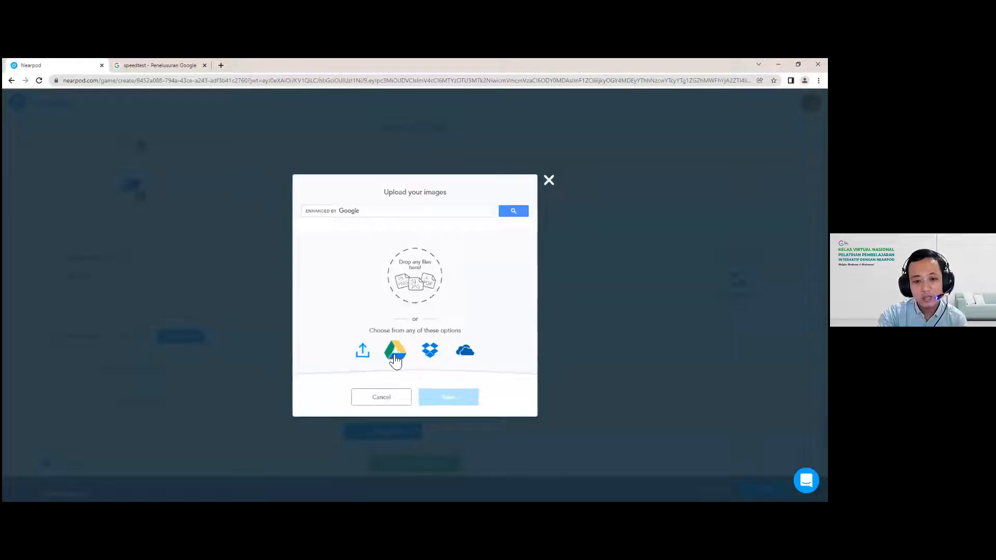
click(544, 182)
click(206, 369)
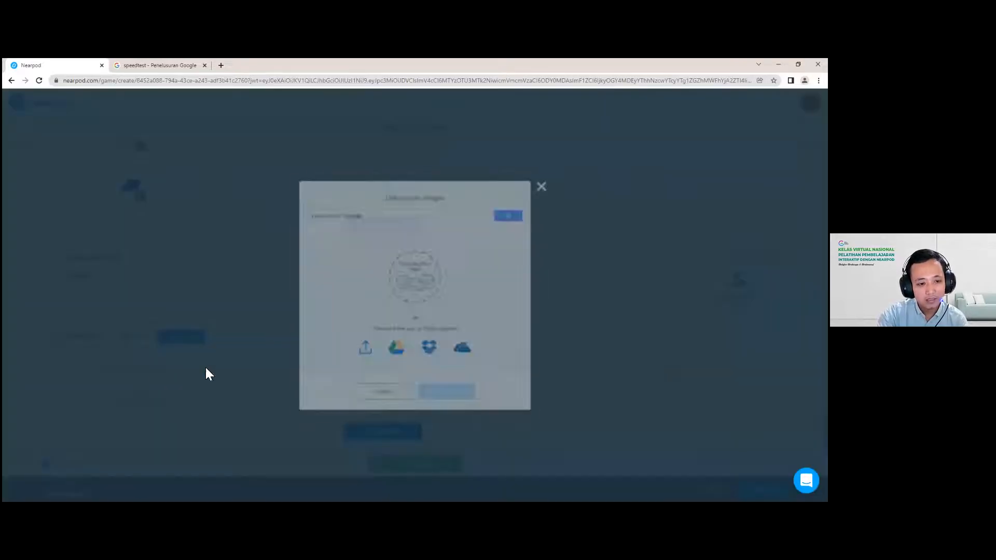
click(548, 181)
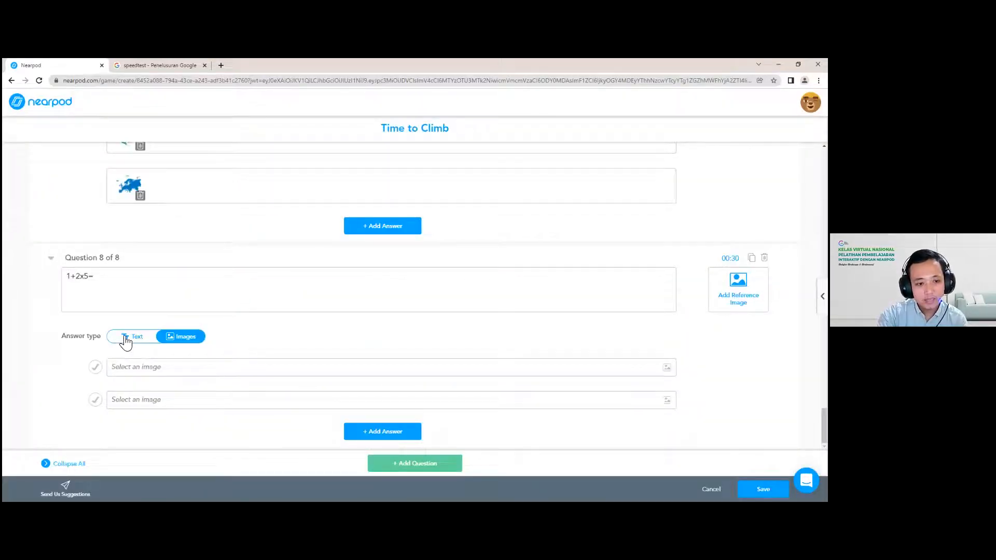
click(126, 341)
Step: Give question 8 four text answer options: 15, 11, 12 and 10
click(130, 371)
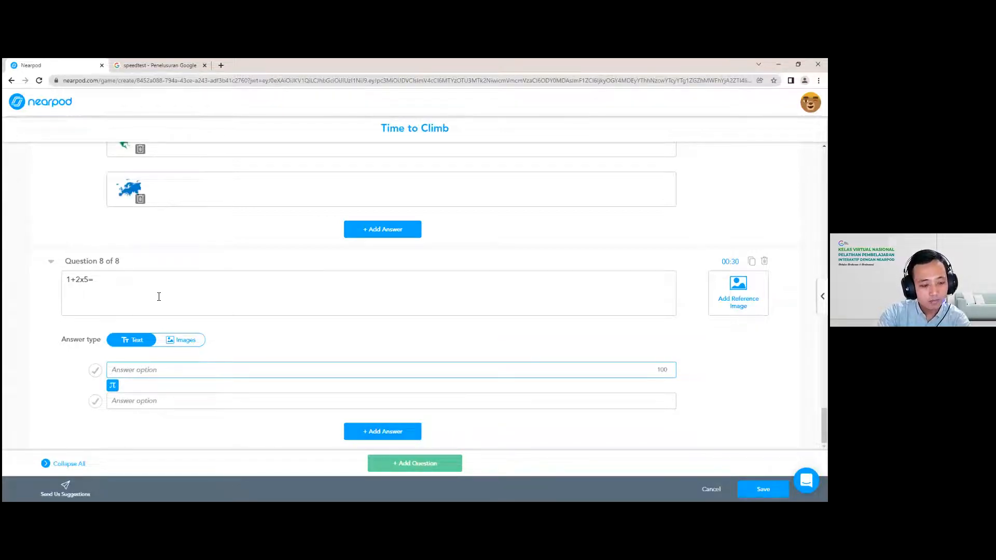
text(15)
click(143, 403)
text(11)
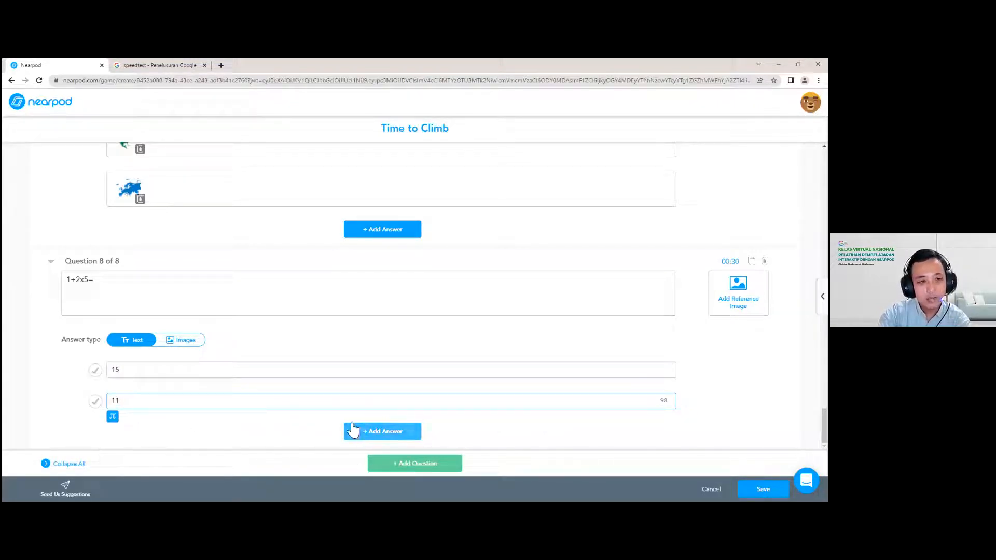
click(396, 438)
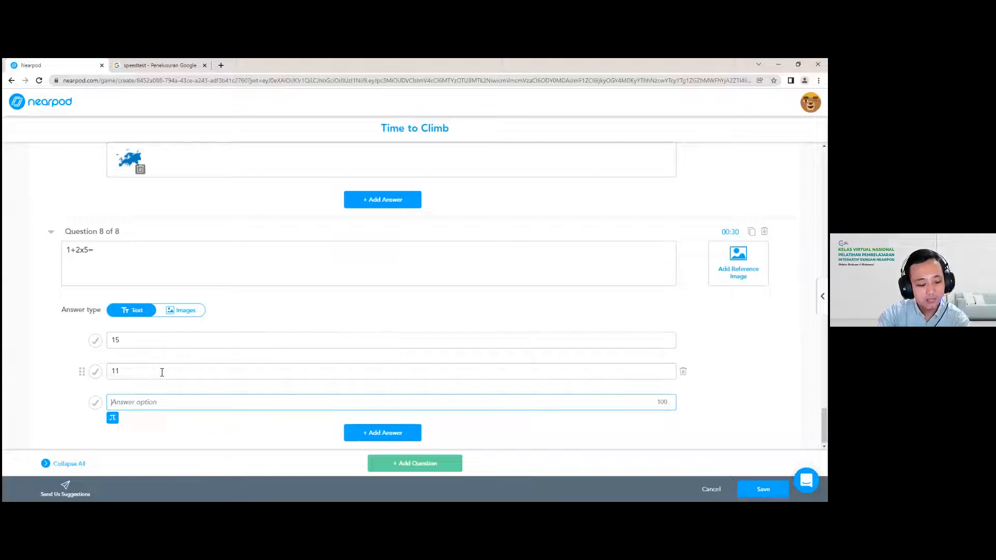
text(12)
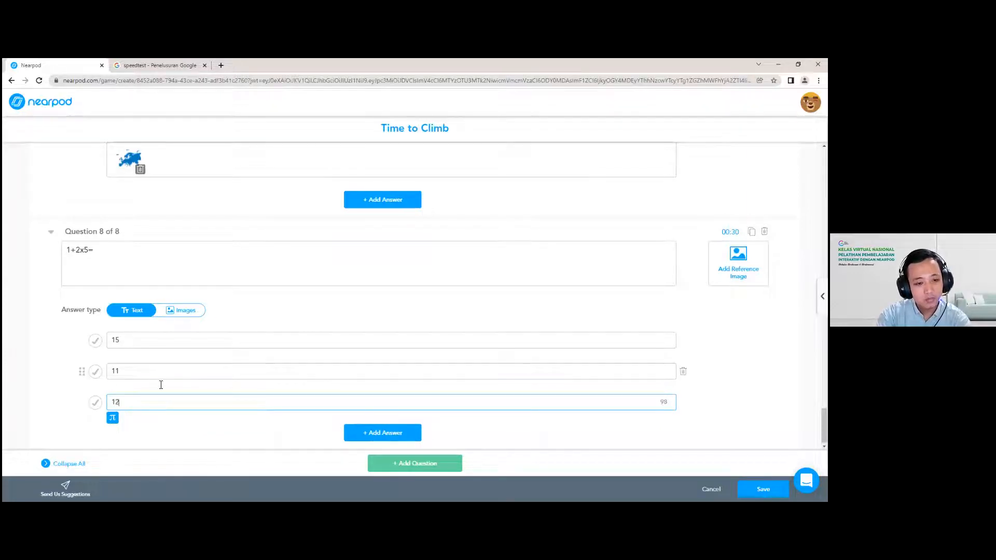
click(411, 437)
text(1)
click(182, 441)
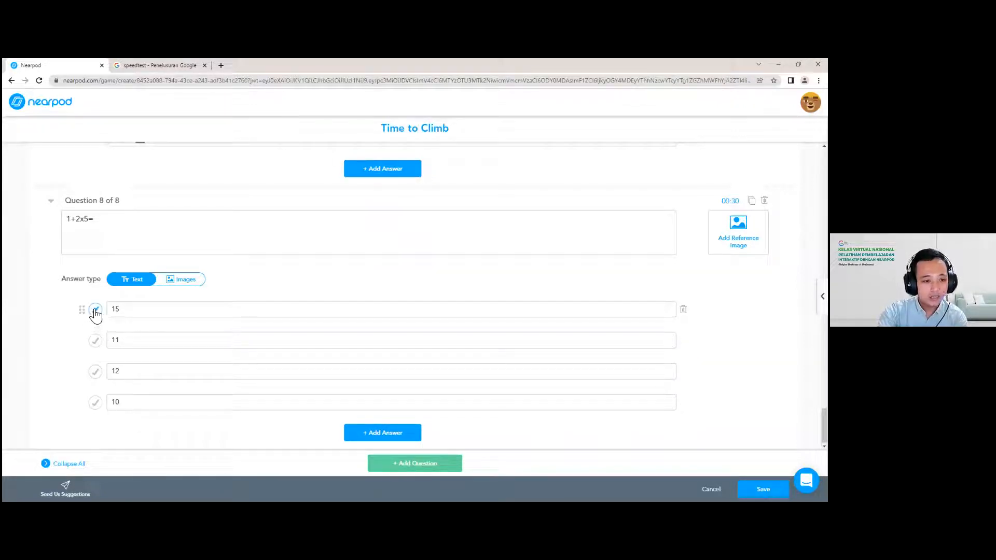
Step: Mark 11 as the correct answer to question 8
click(96, 342)
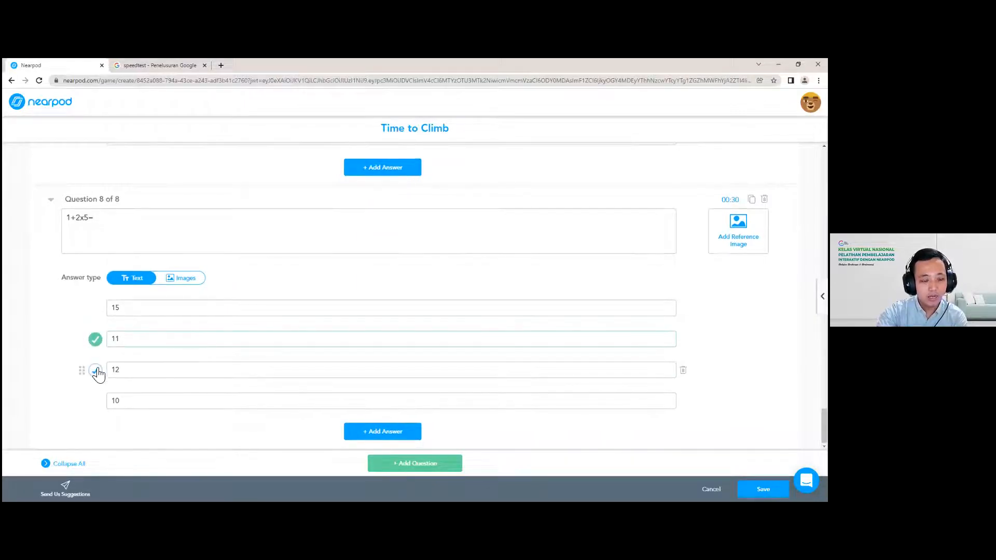
click(96, 372)
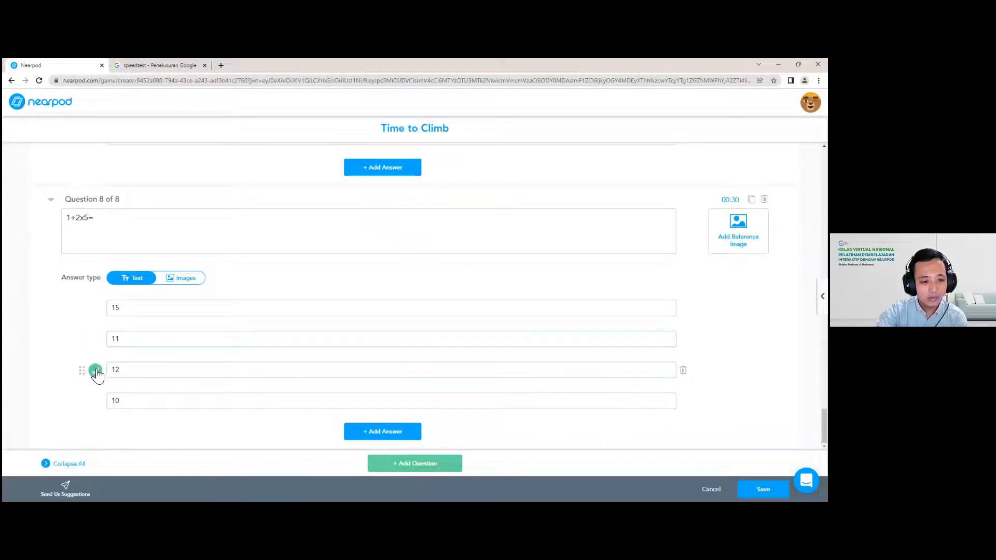
click(96, 341)
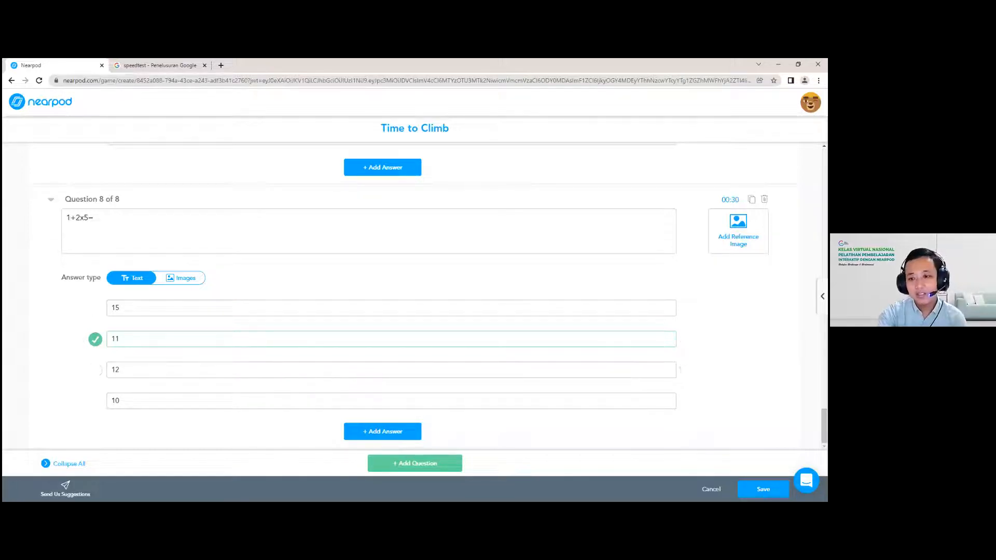
click(95, 309)
click(95, 340)
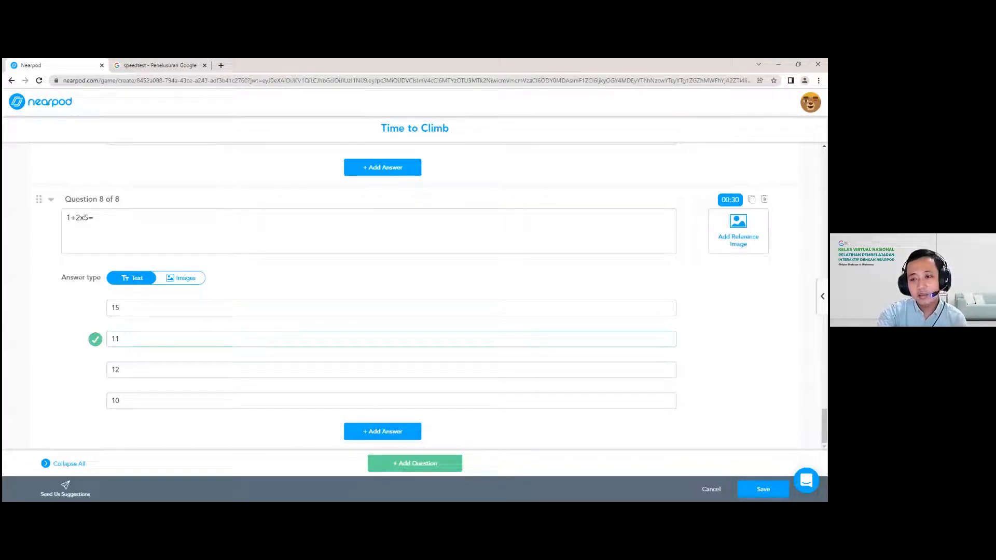
Step: Set the activity timer of question 8 to 15 seconds
click(730, 199)
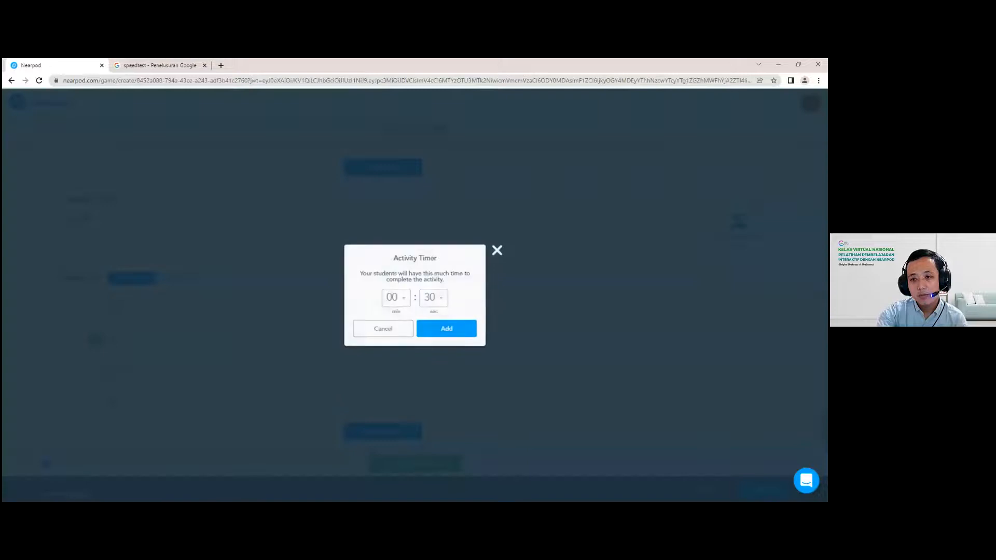
click(498, 251)
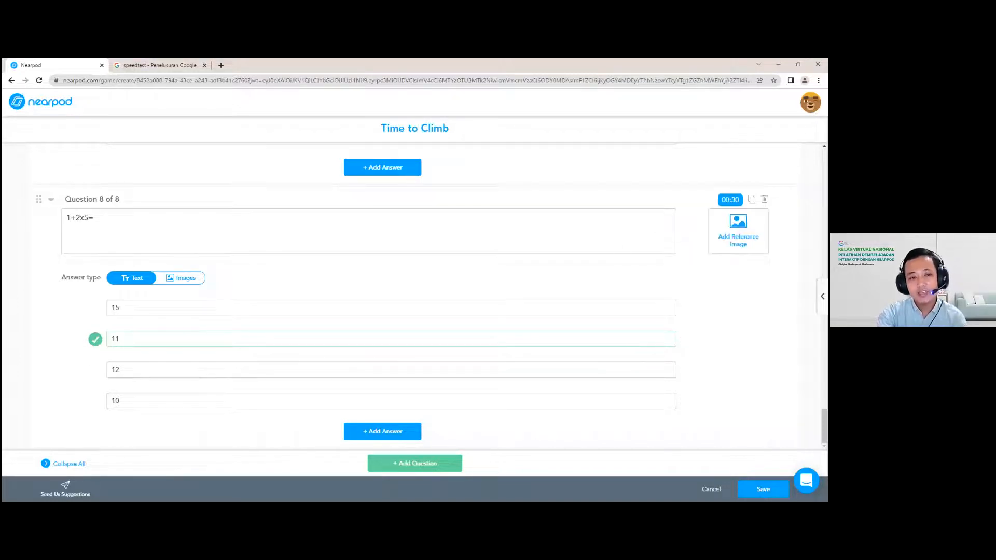
click(730, 199)
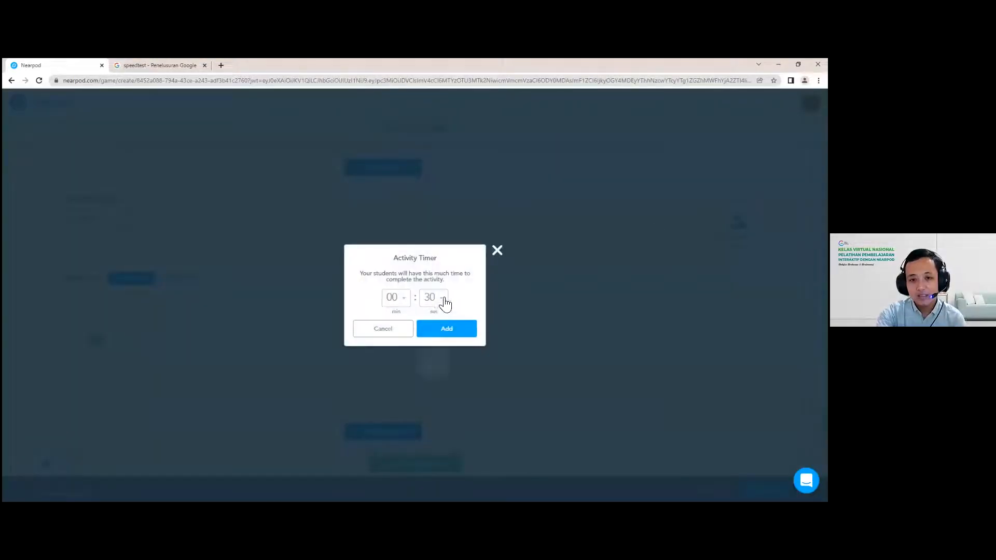
click(436, 299)
scroll(435, 355, down, 3)
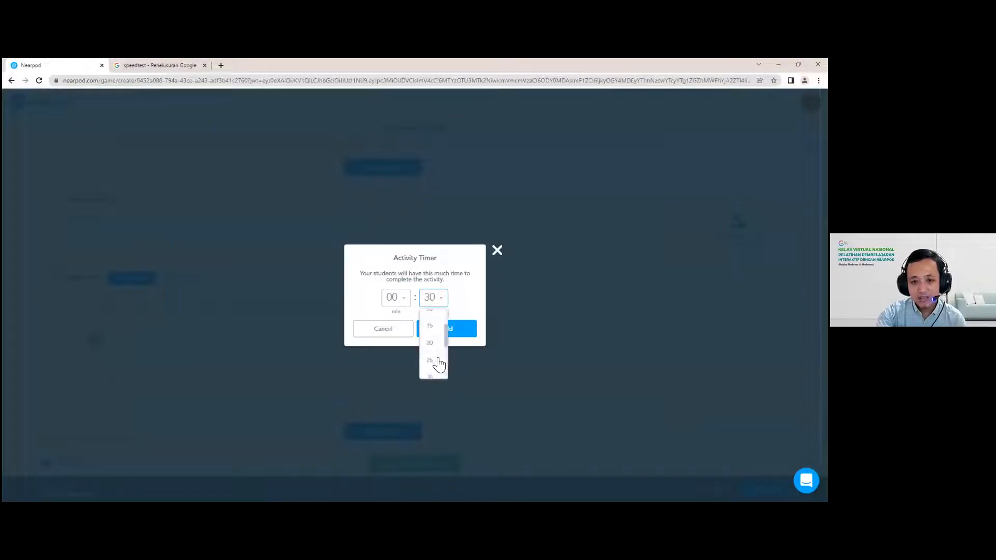
click(430, 326)
click(460, 329)
Step: Set the activity timer of question 7, "Which is Asia?", to 15 seconds
scroll(460, 329, up, 4)
scroll(415, 296, up, 5)
click(730, 330)
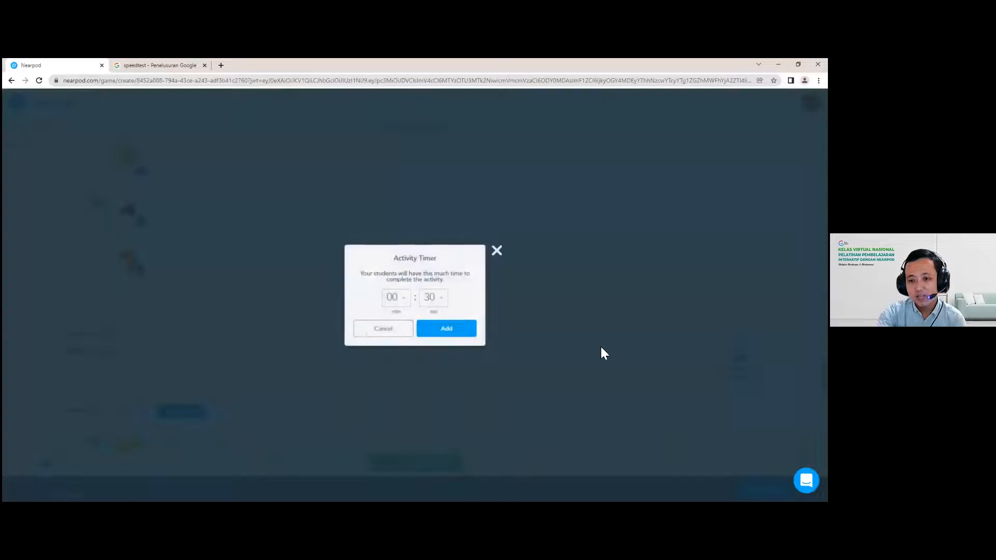
click(443, 305)
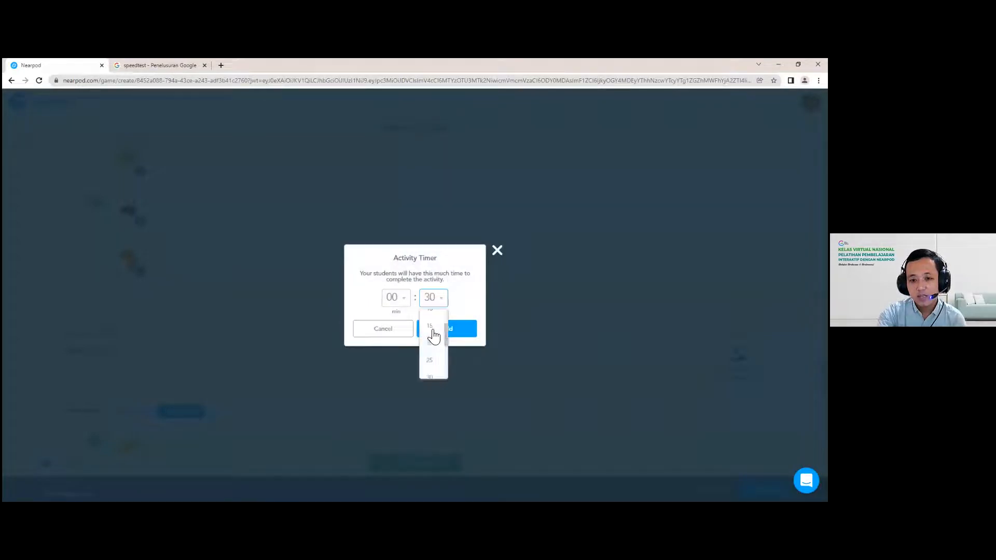
click(431, 327)
click(463, 340)
Step: Set the activity timer of question 6, "Which is Australia?", to 15 seconds
scroll(654, 343, up, 10)
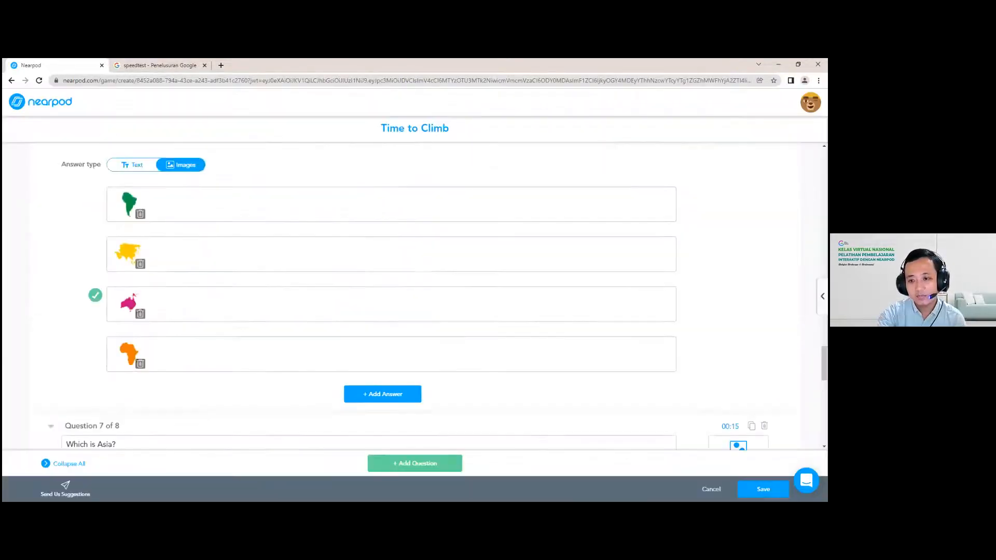
scroll(730, 337, up, 1)
scroll(730, 338, down, 6)
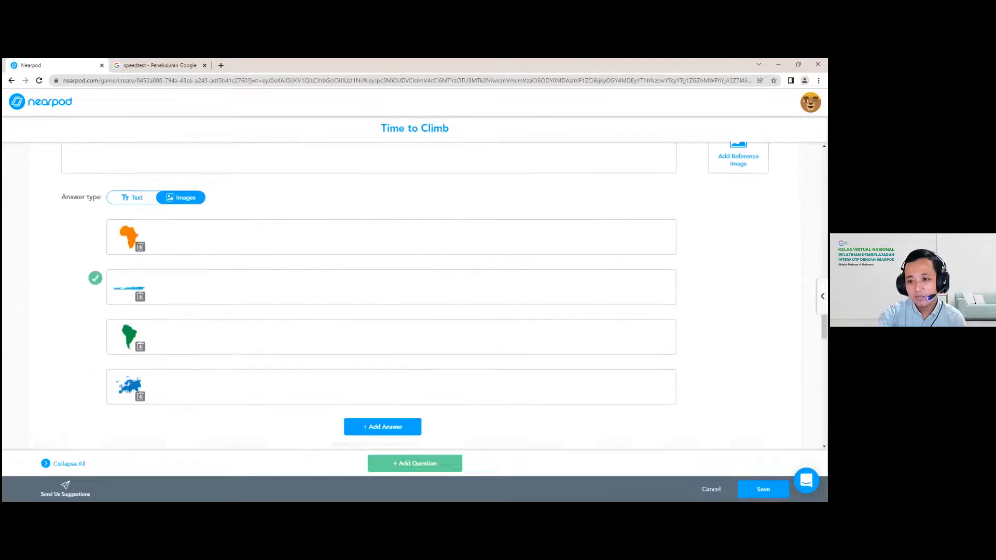
click(730, 337)
click(433, 297)
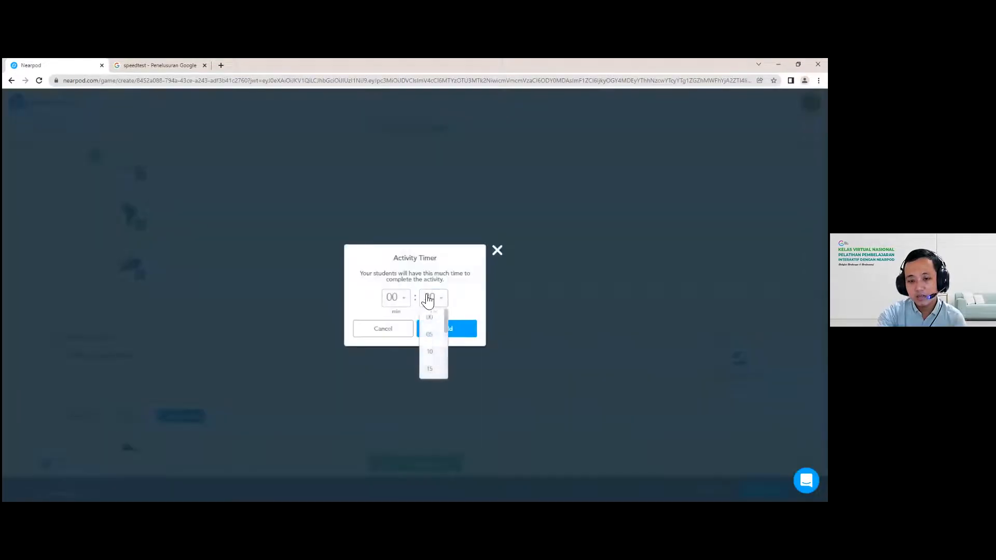
click(430, 327)
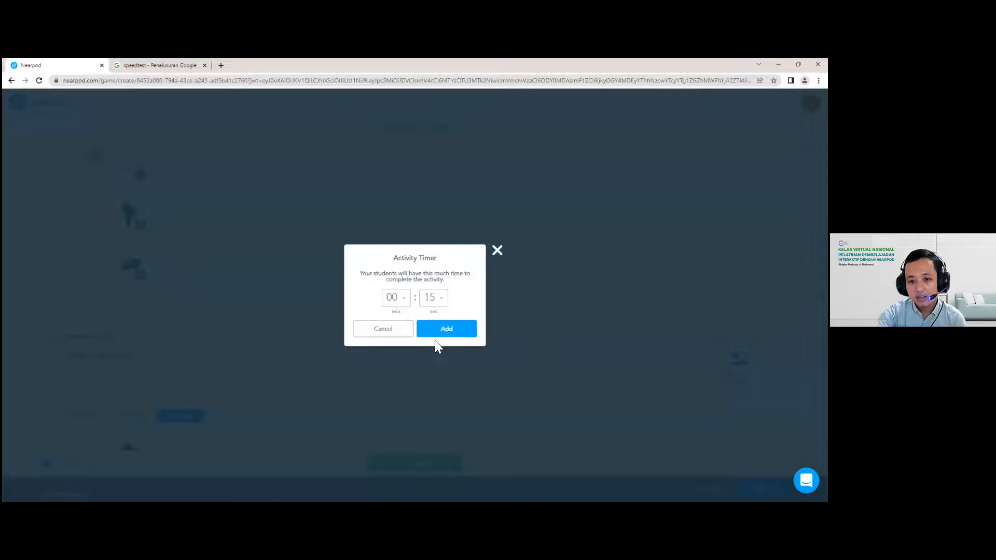
click(450, 333)
scroll(415, 295, up, 8)
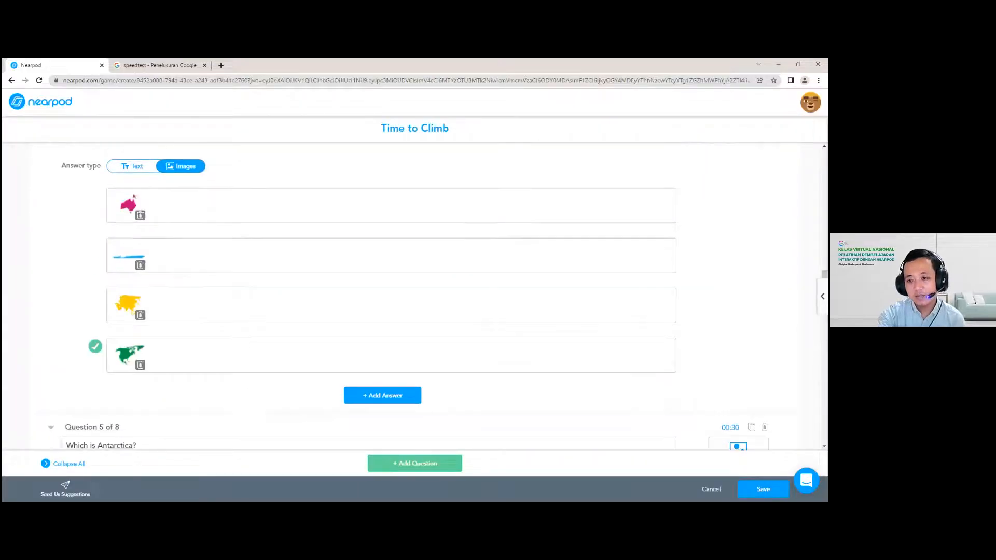
scroll(415, 296, up, 10)
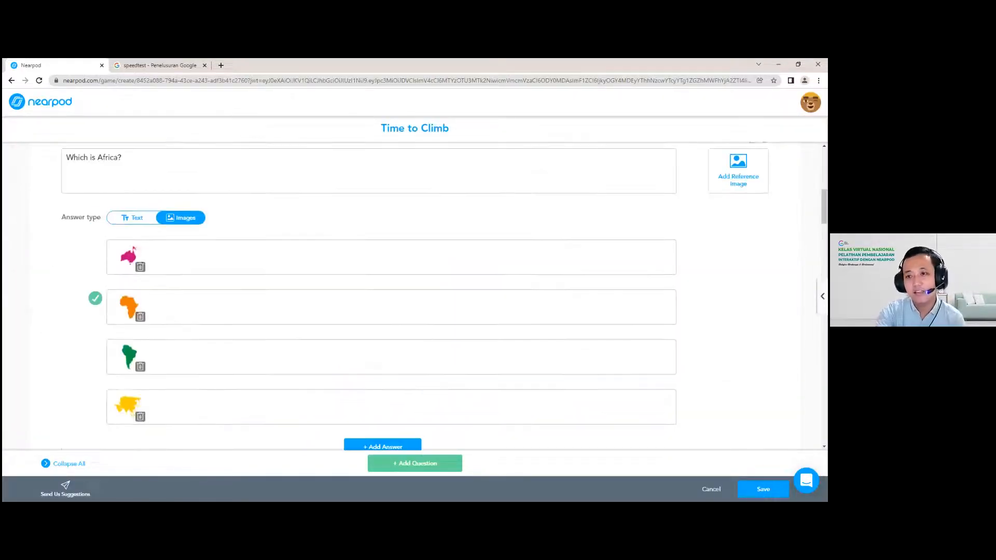
scroll(266, 278, up, 2)
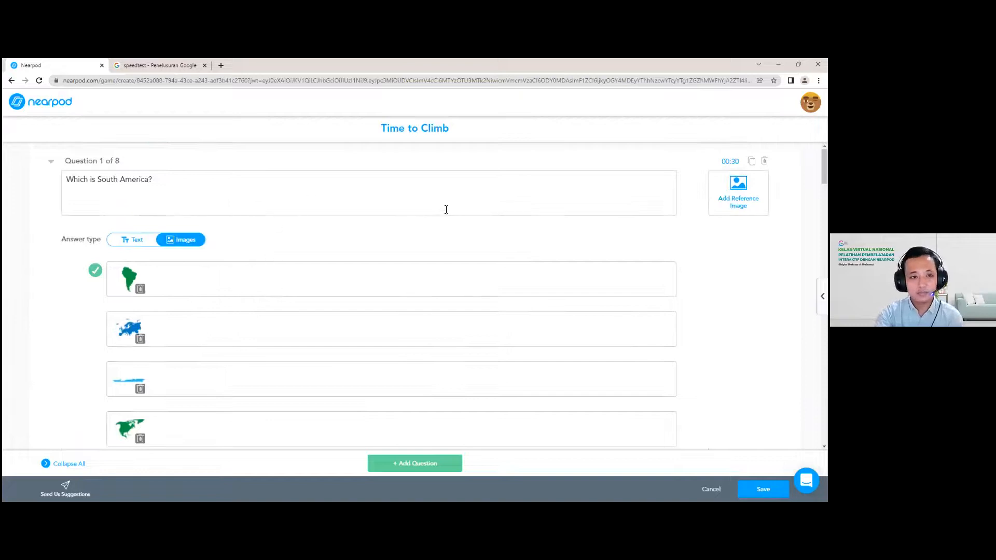
Step: Review the quiz questions and save the customized Time to Climb activity
scroll(629, 312, down, 5)
scroll(629, 312, down, 4)
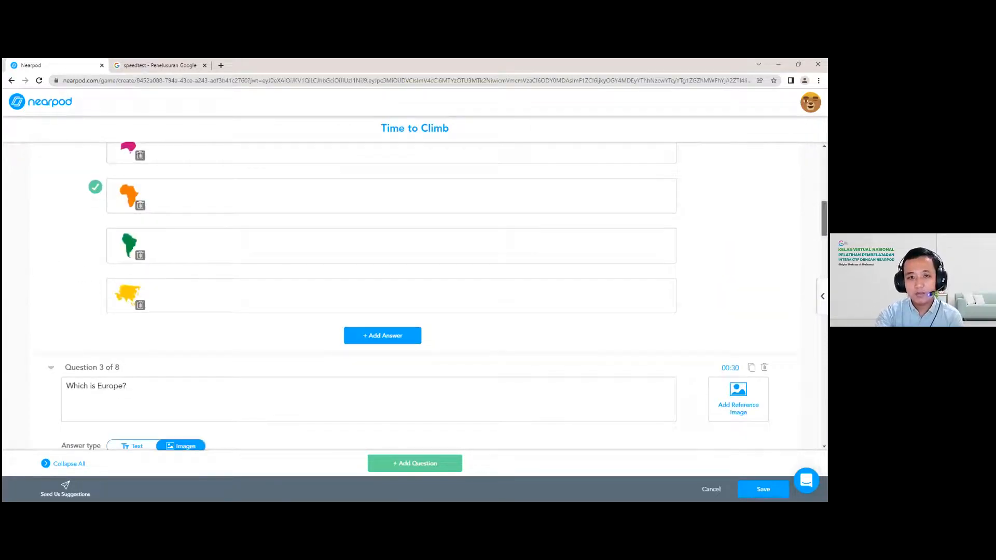
scroll(629, 312, up, 9)
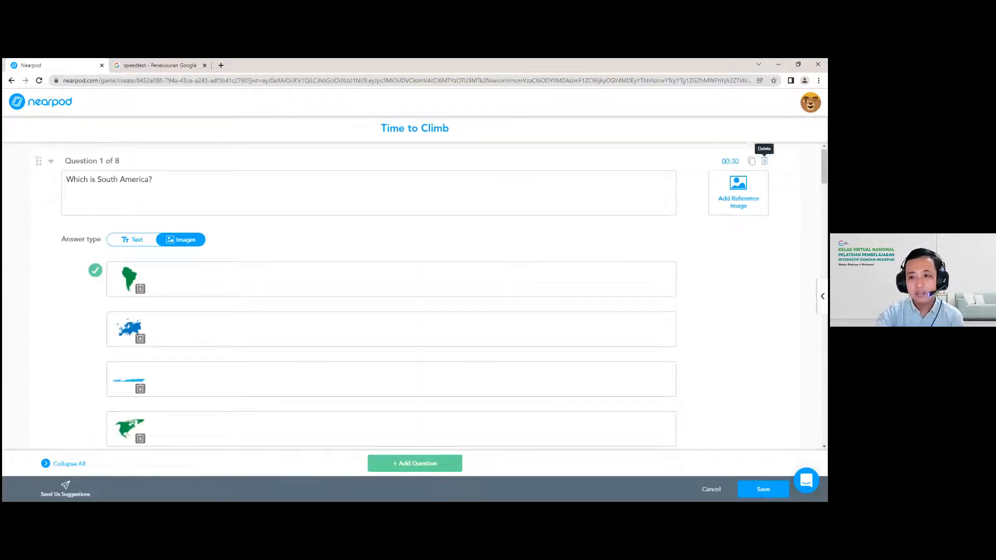
scroll(579, 309, down, 1)
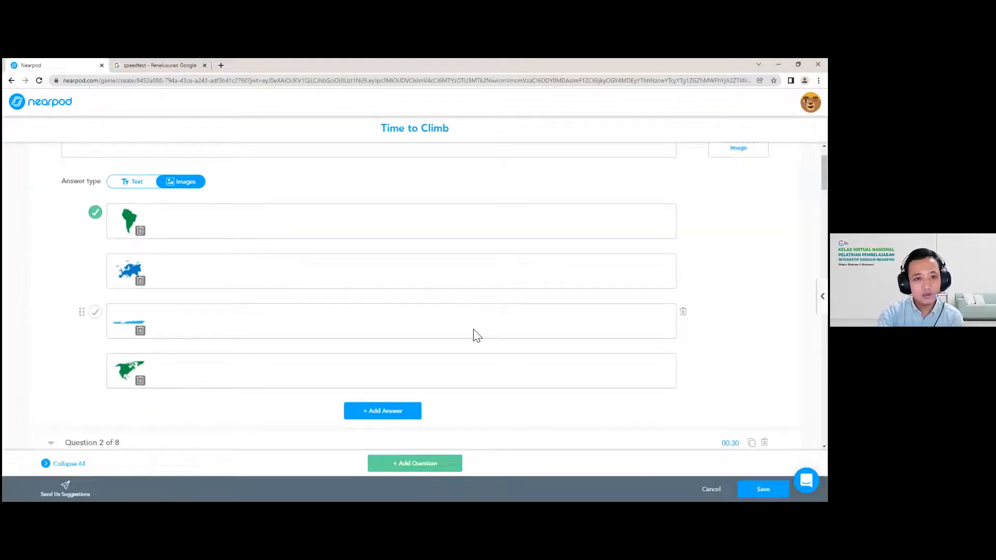
click(763, 489)
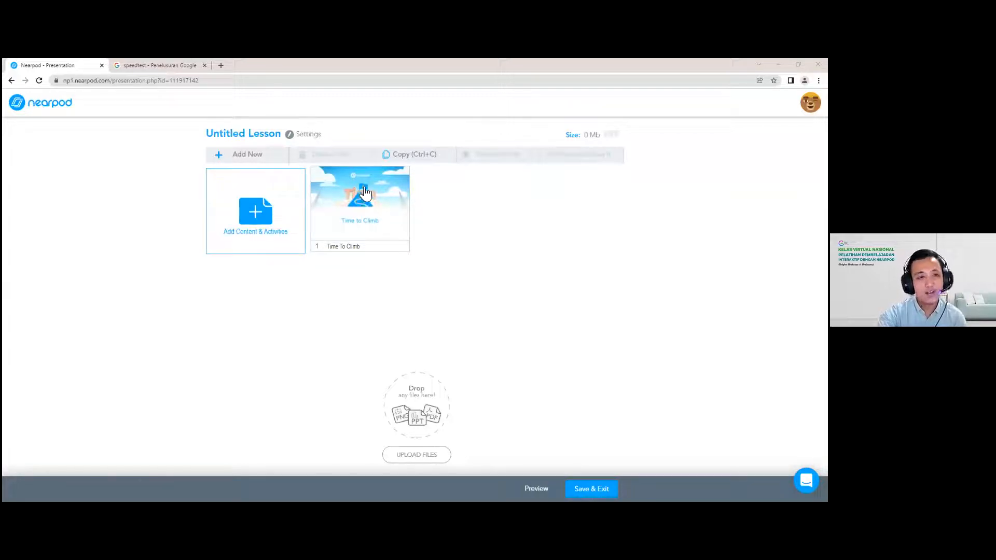
Step: Rename the lesson "time to climb GII", then save and exit it
click(290, 137)
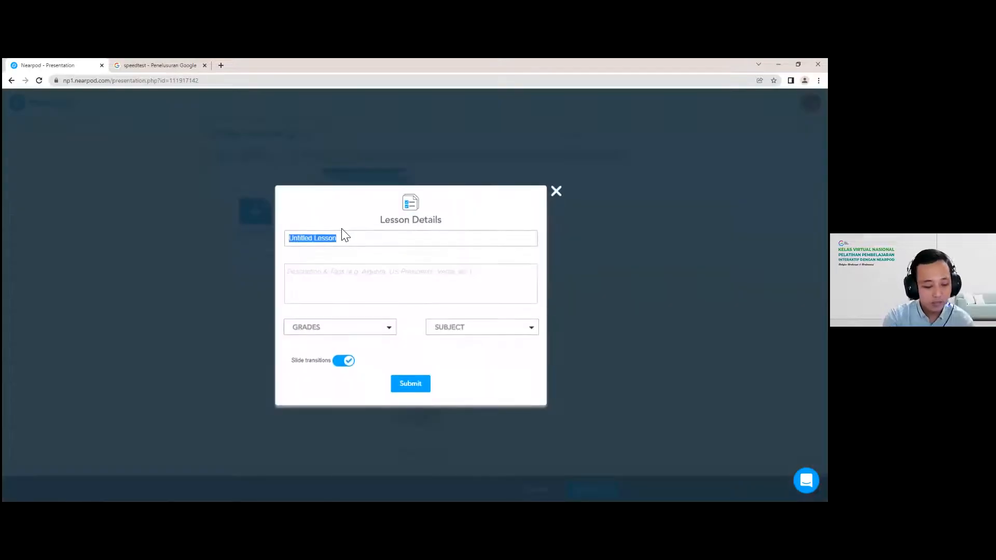
text(time to climb GII)
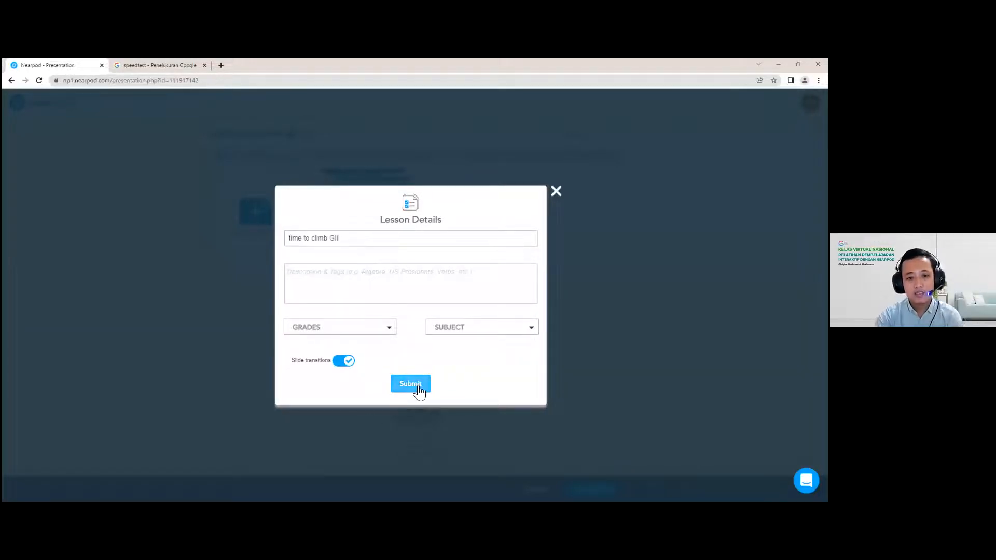
click(418, 385)
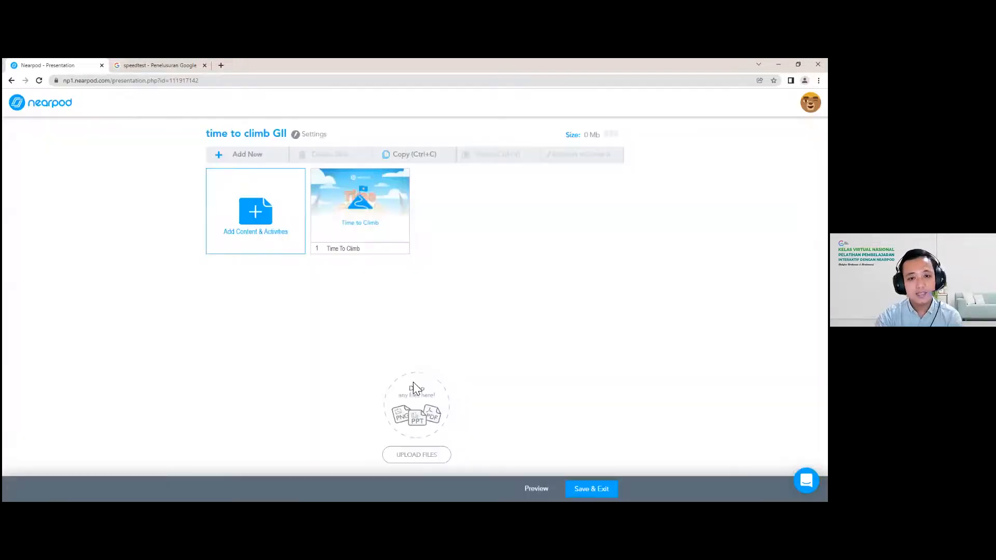
click(594, 490)
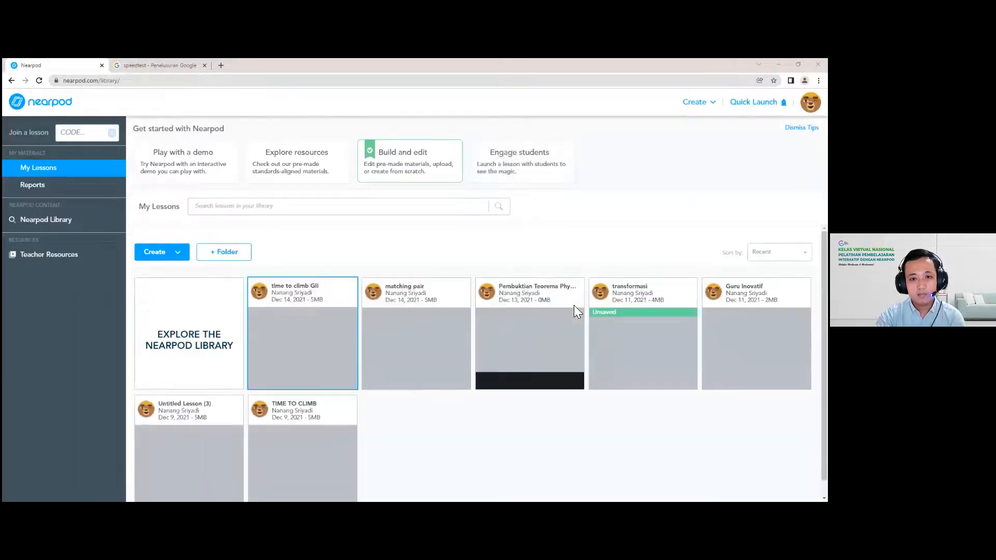
Step: Launch the "time to climb GII" lesson as a Live Participation session and dismiss the join code dialog
mouse_move(385, 290)
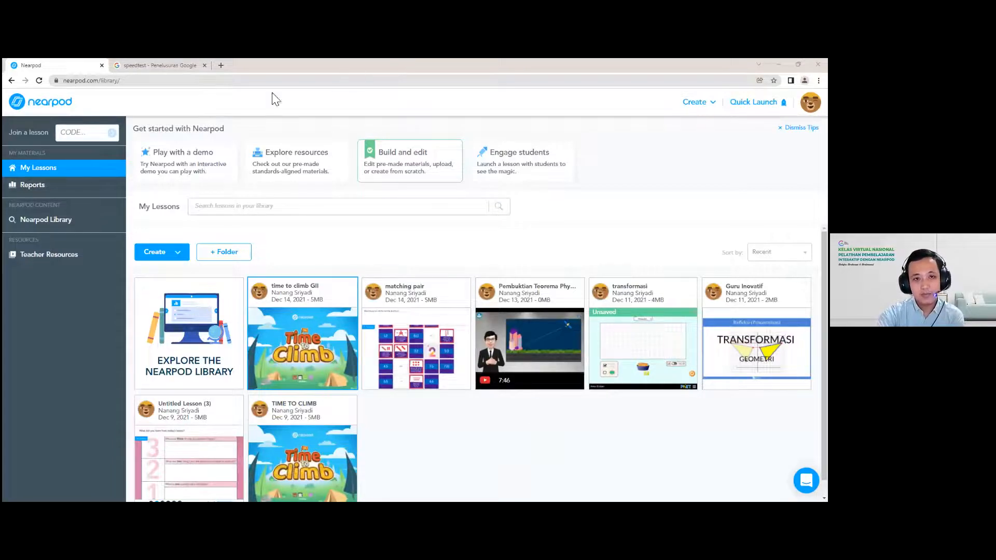
mouse_move(276, 332)
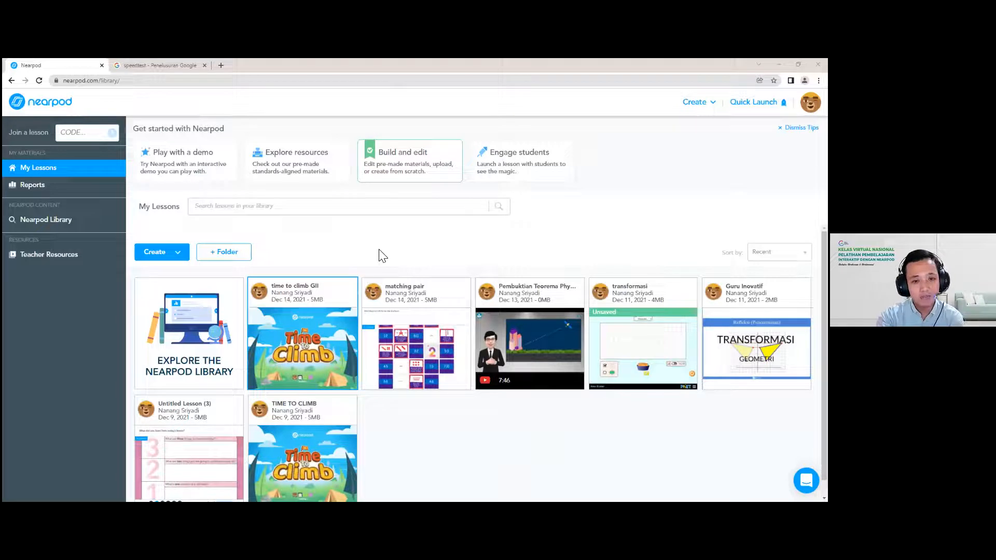
mouse_move(329, 297)
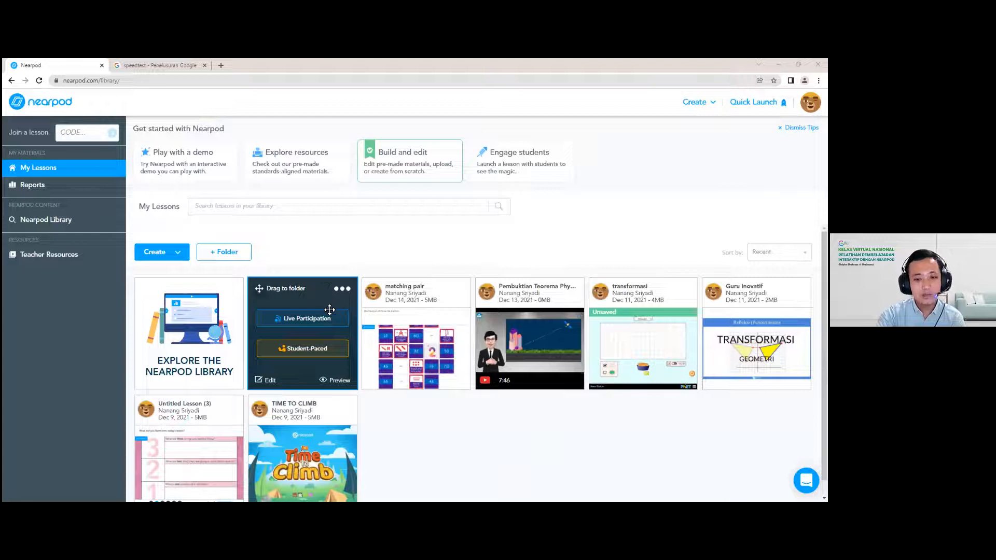
click(289, 320)
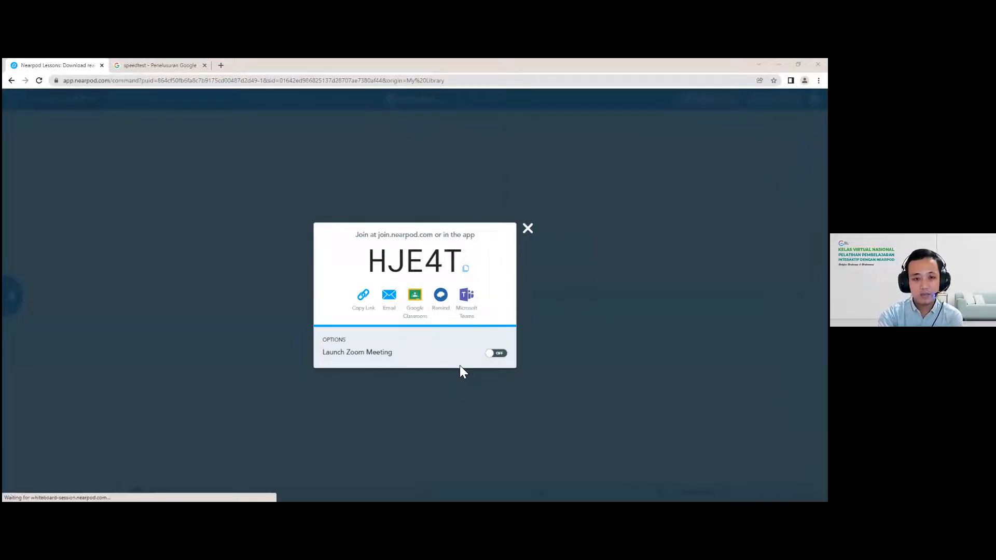
click(527, 229)
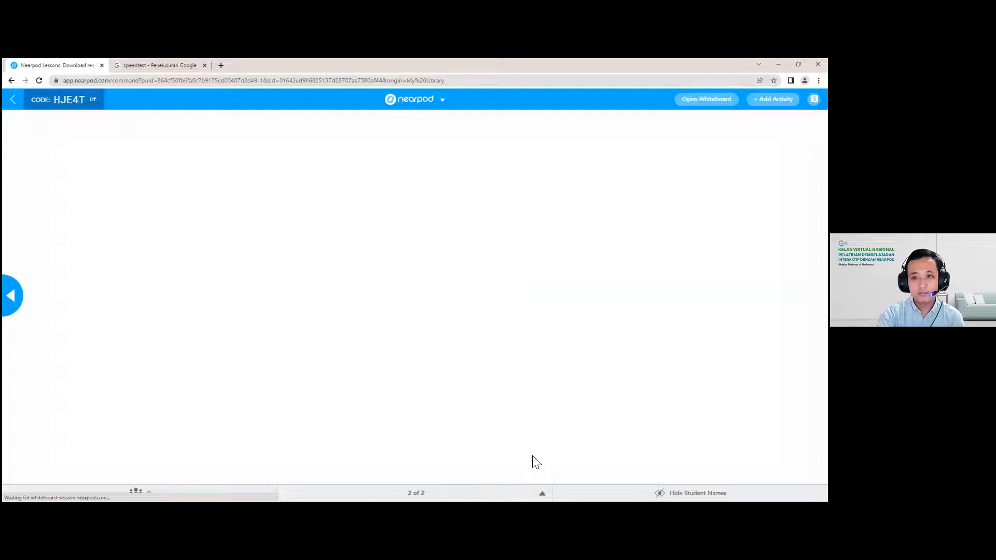
click(543, 494)
click(429, 320)
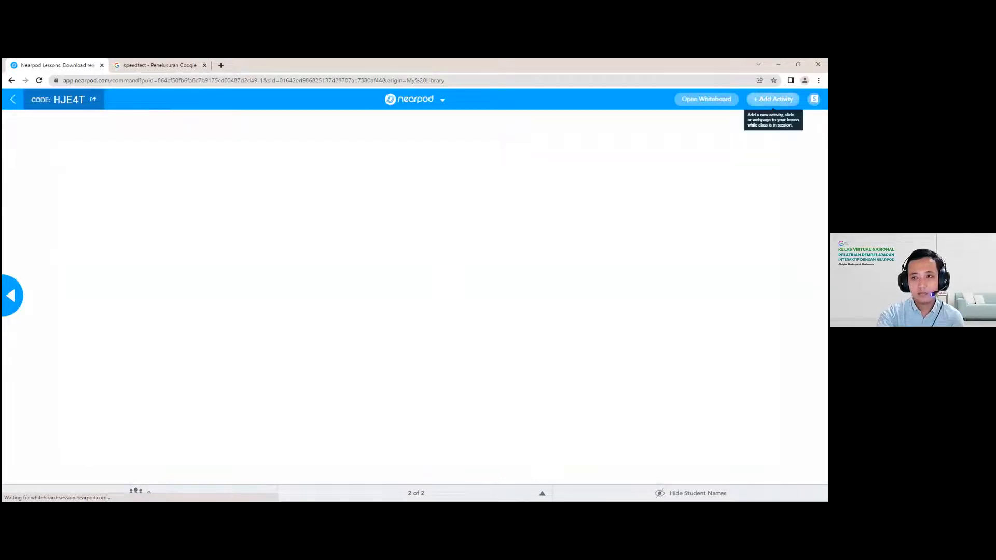
click(443, 101)
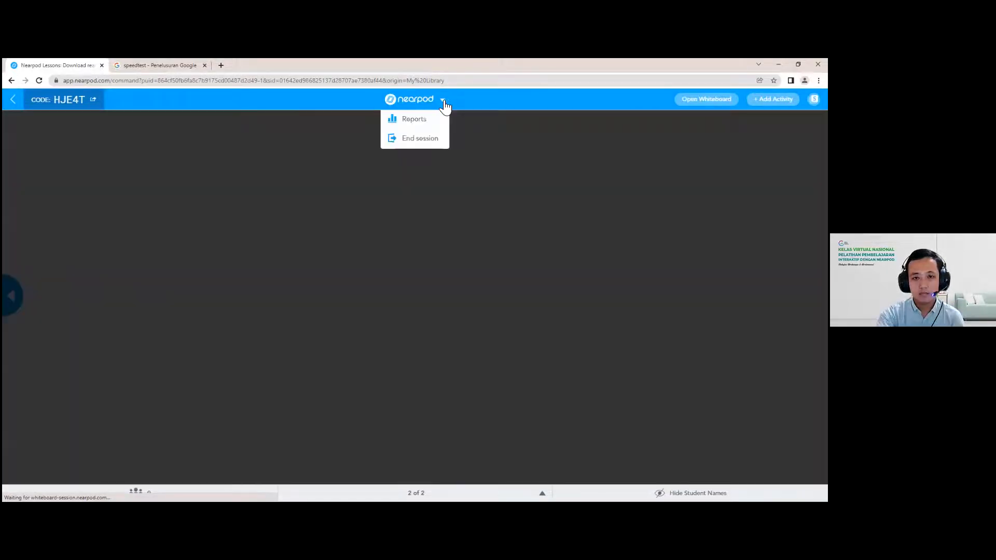
click(517, 138)
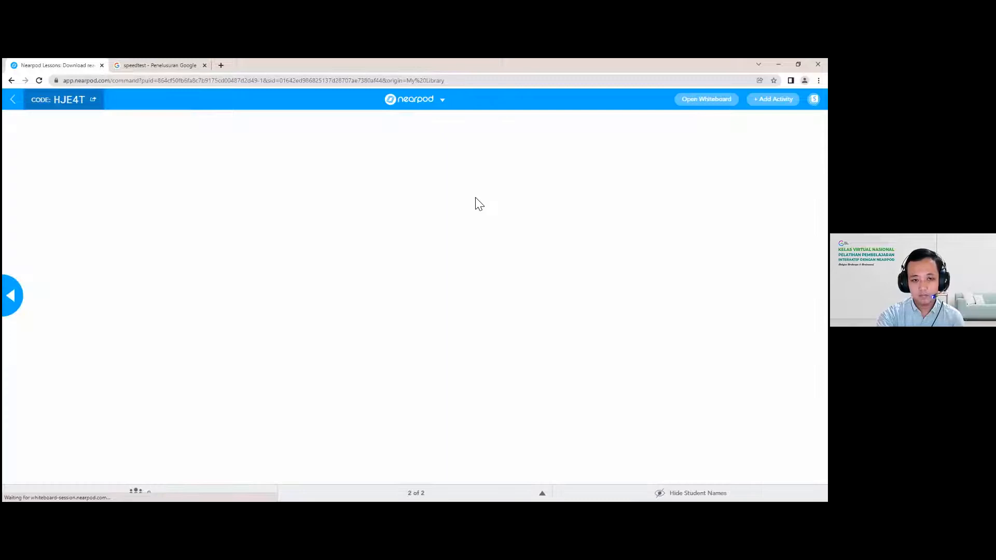
Step: View the student list of the live session, then close it
click(159, 491)
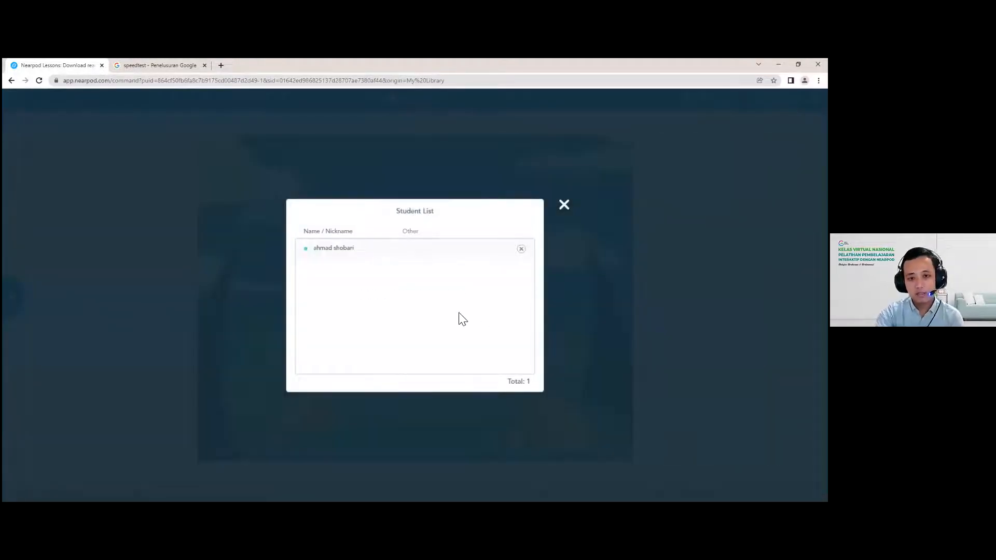
click(564, 206)
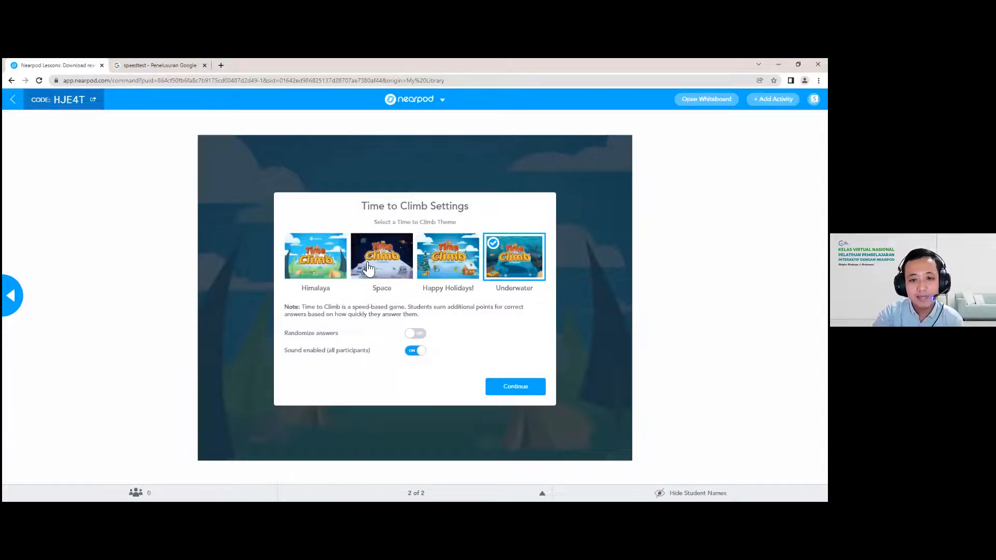
Step: Try the Himalaya, Space and Happy Holidays! themes, select Underwater, and turn on Randomize answers for Time to Climb
click(323, 260)
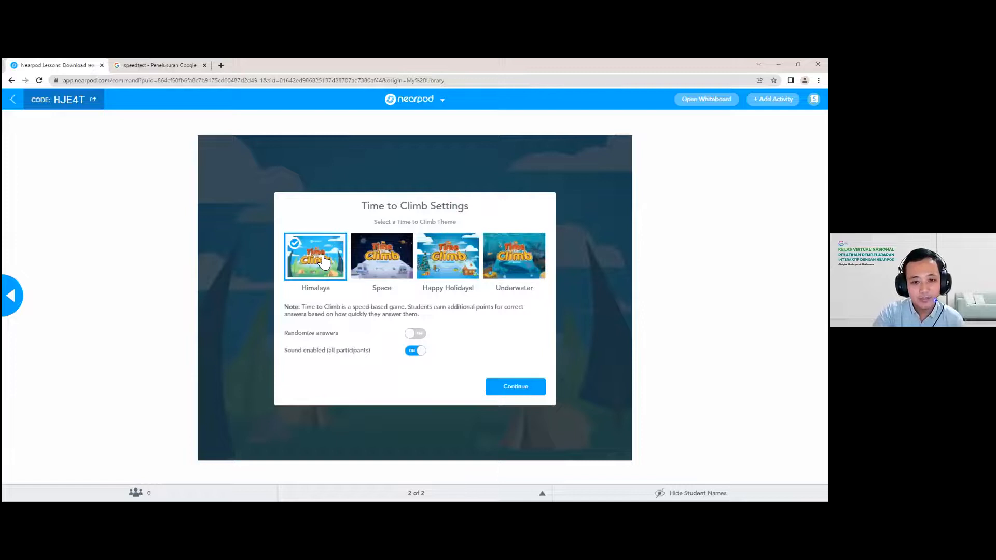
click(387, 270)
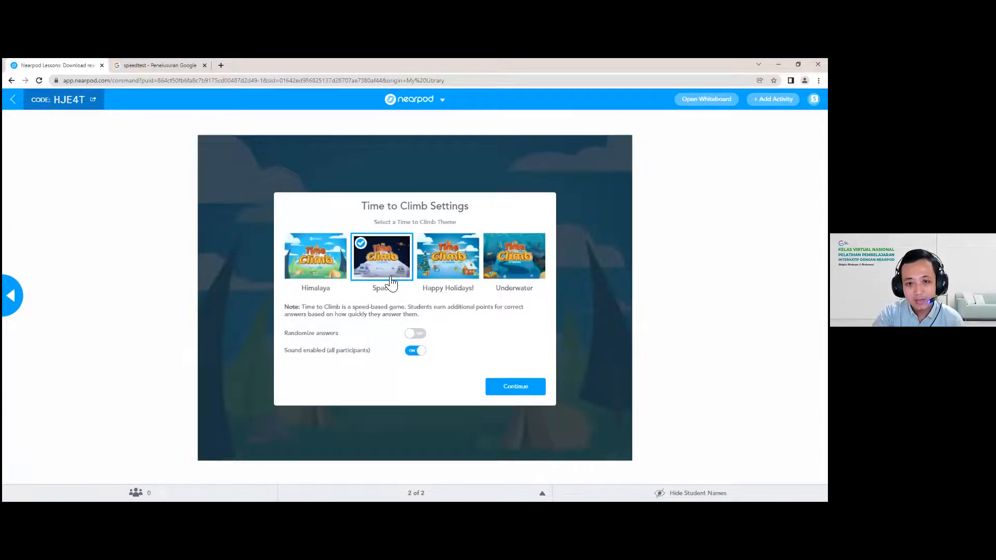
key(Right)
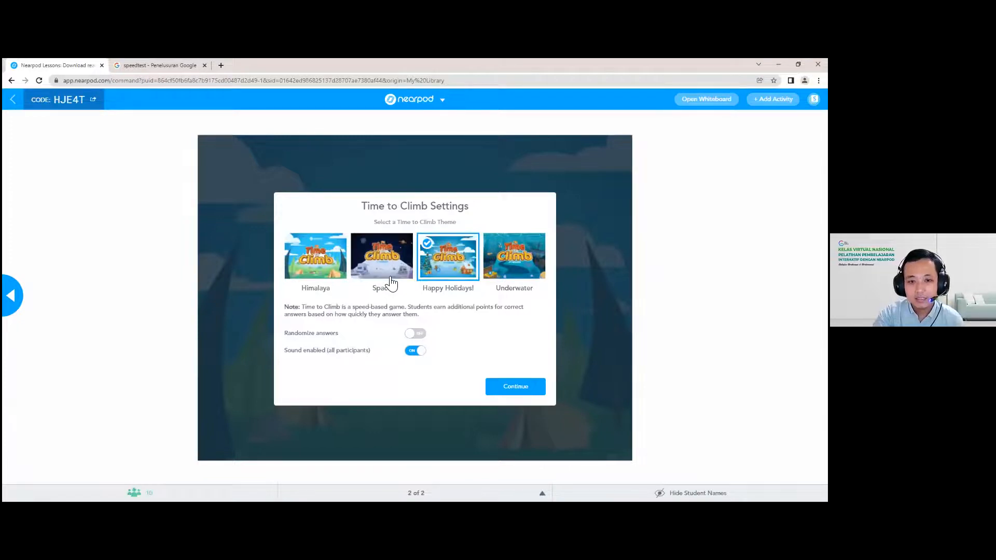
key(Right)
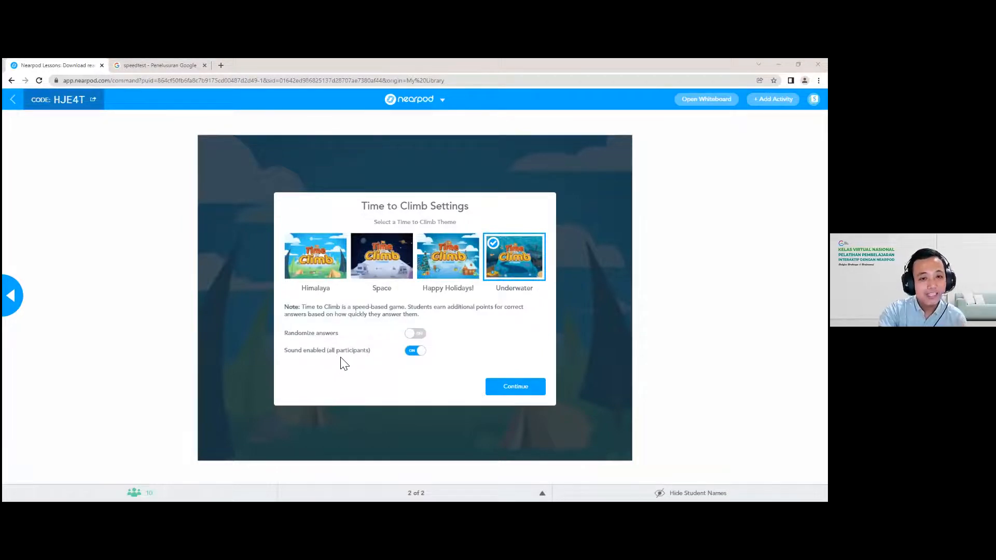
click(418, 335)
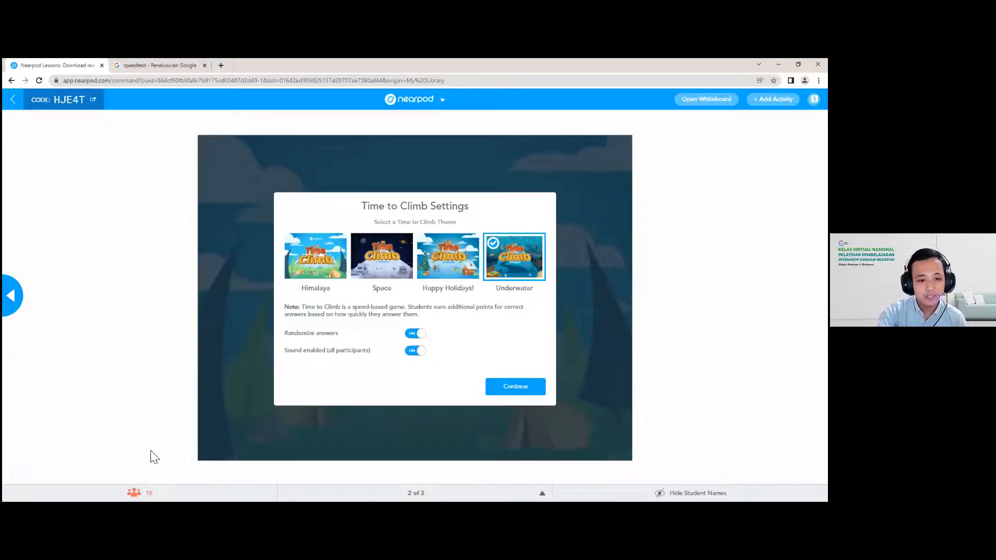
Step: Repeatedly examine the full student list to monitor which participants have joined and their connection status
click(152, 493)
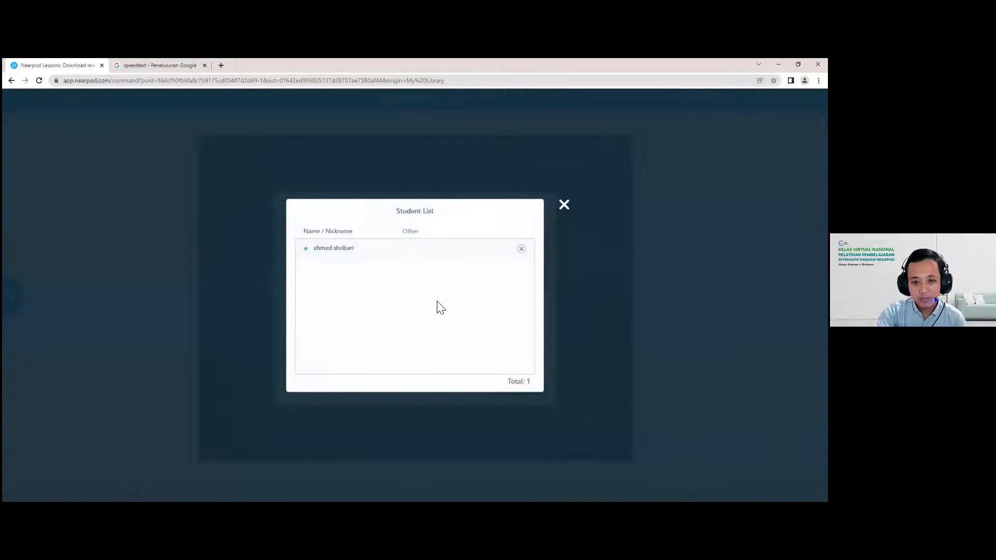
scroll(525, 328, down, 5)
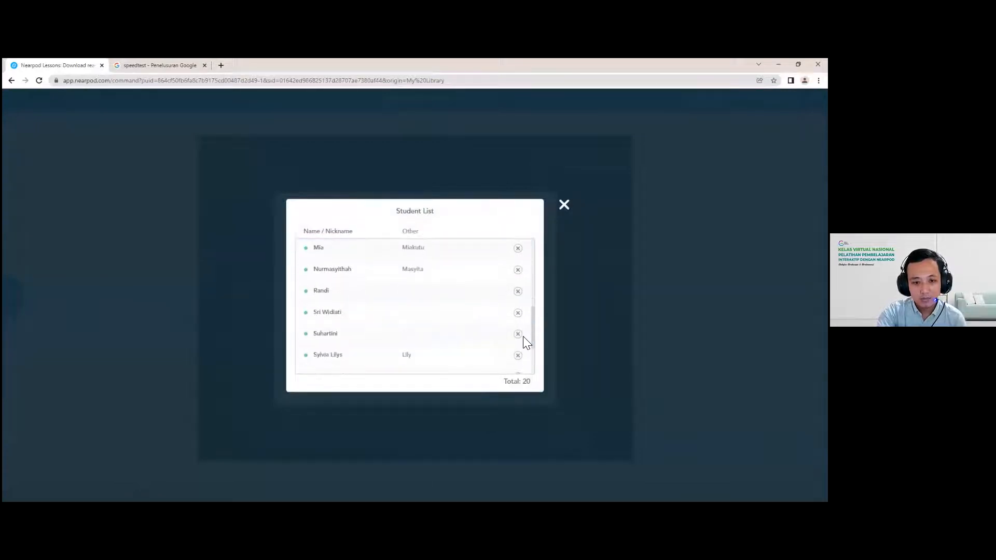
drag(532, 323, 536, 260)
click(565, 206)
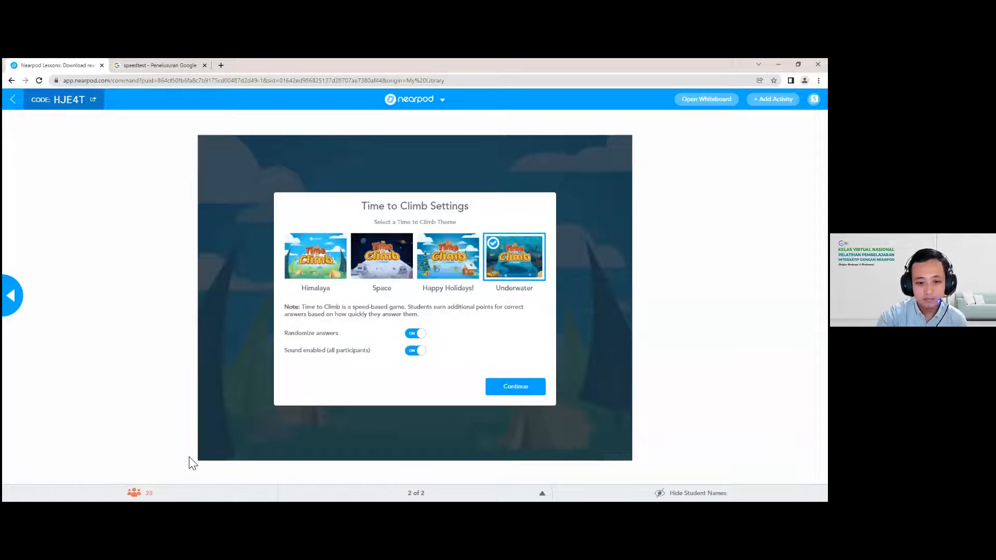
click(173, 497)
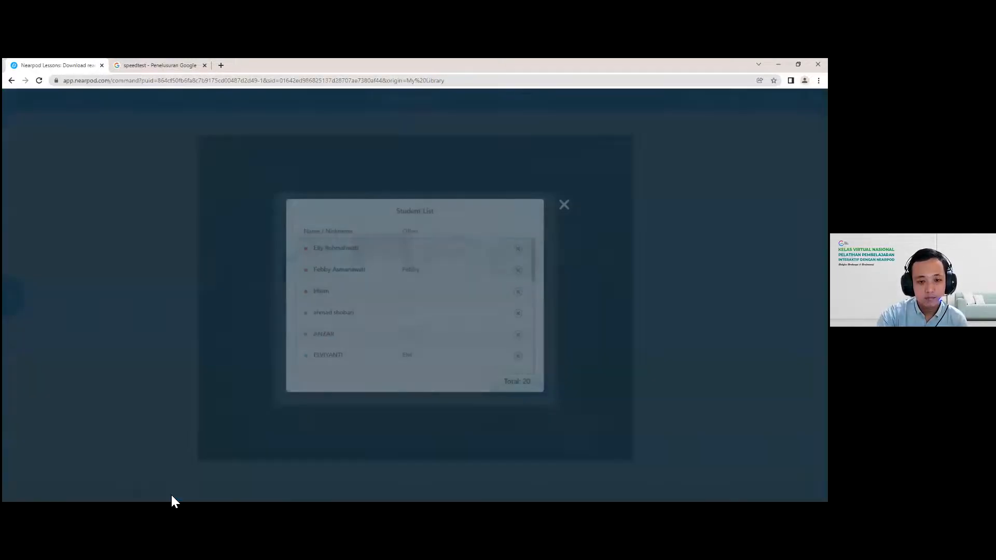
scroll(519, 366, down, 7)
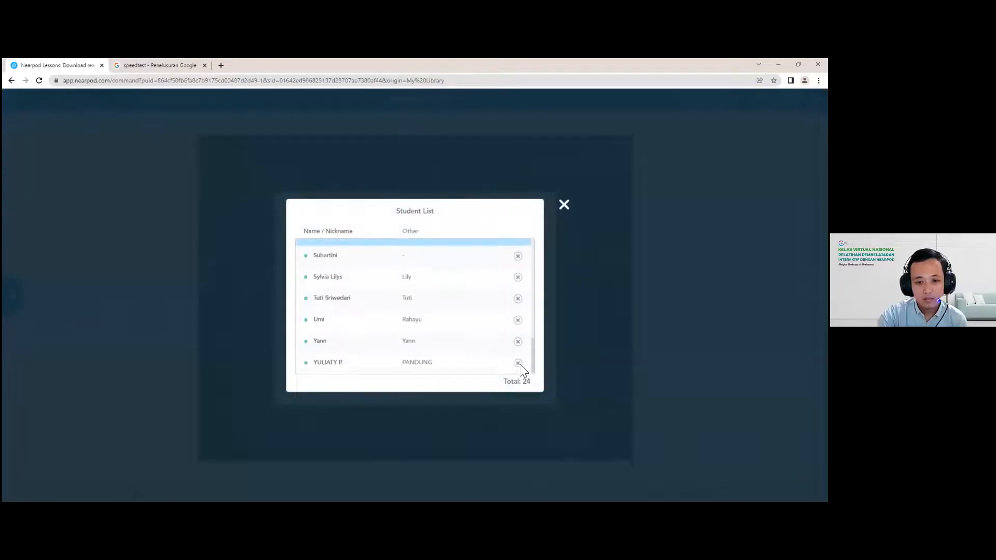
scroll(520, 368, up, 7)
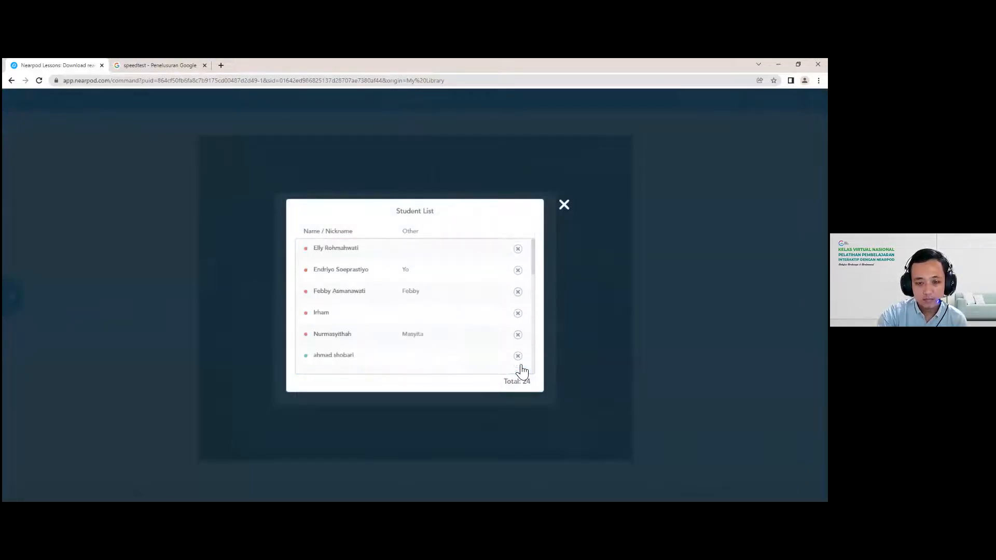
click(564, 206)
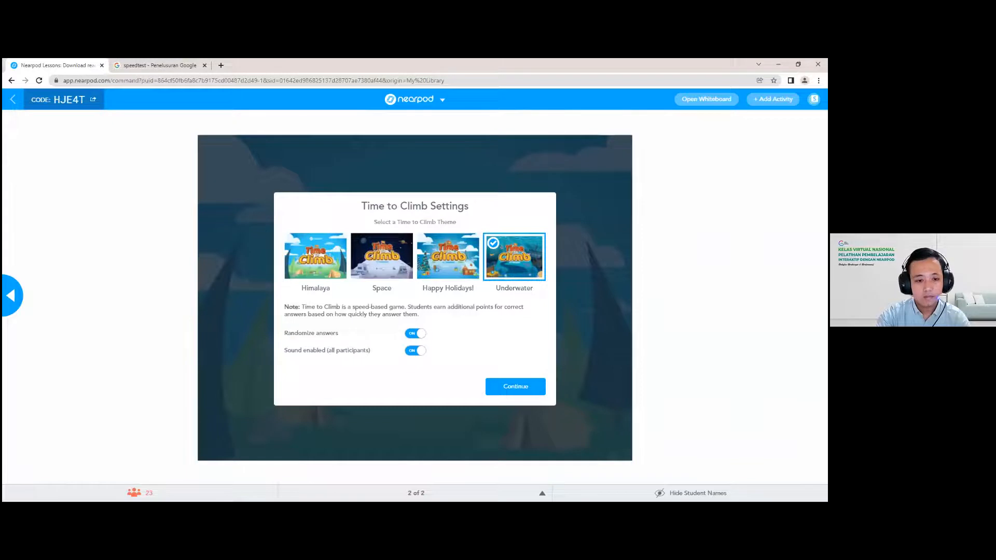
click(166, 493)
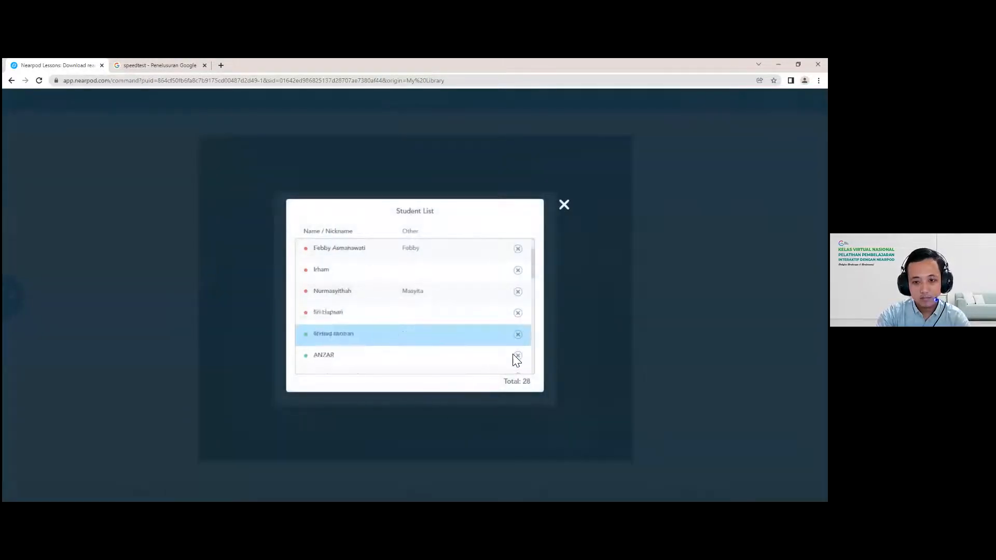
scroll(517, 360, down, 5)
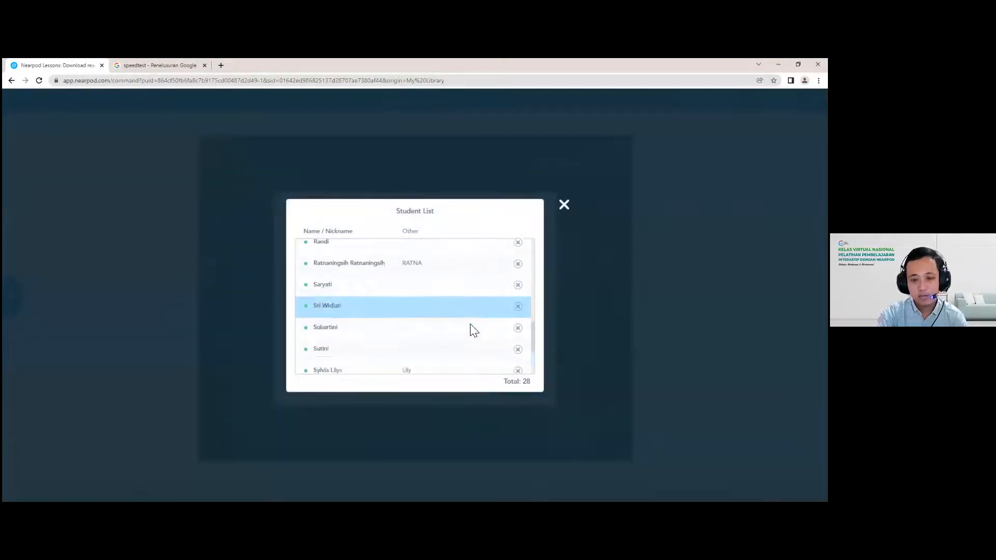
scroll(474, 332, down, 2)
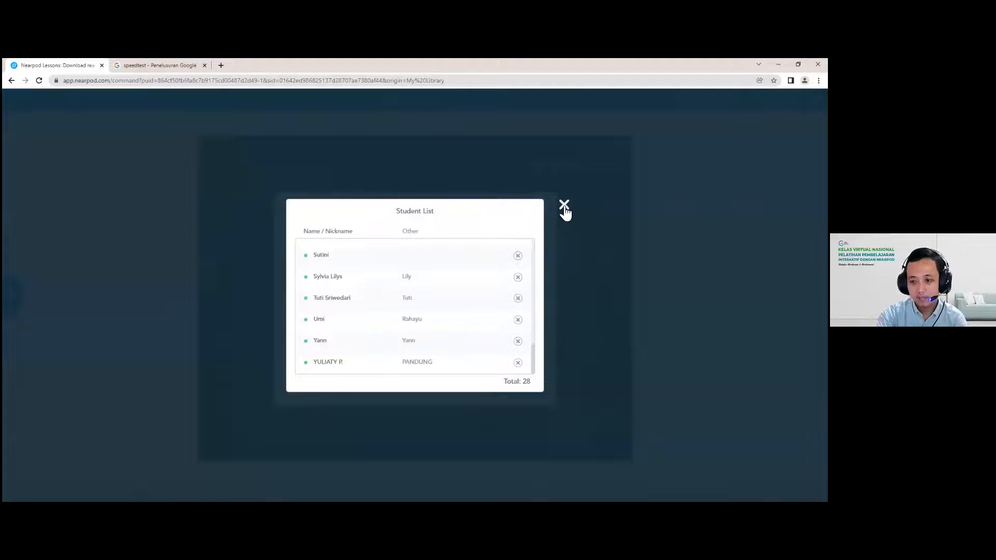
scroll(462, 325, up, 2)
scroll(482, 367, down, 1)
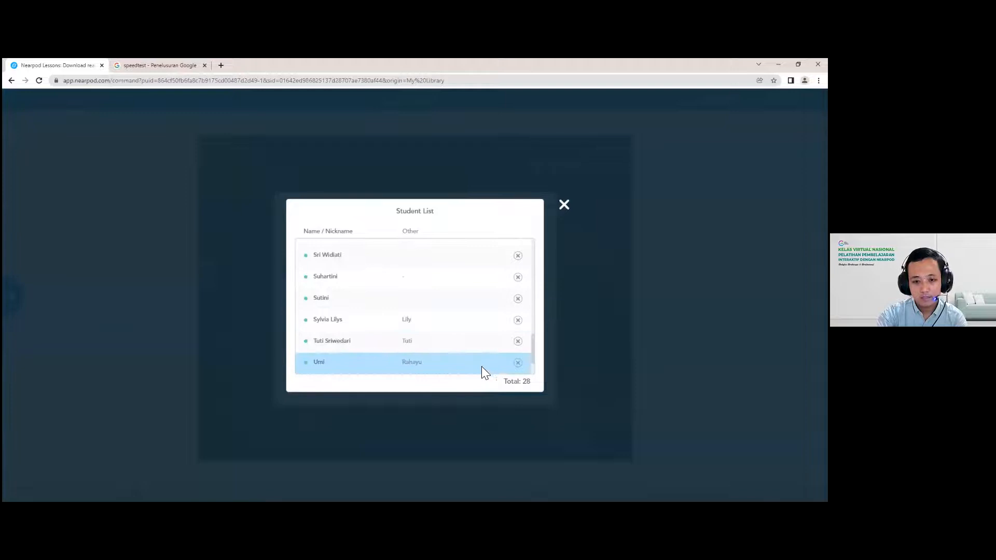
click(565, 205)
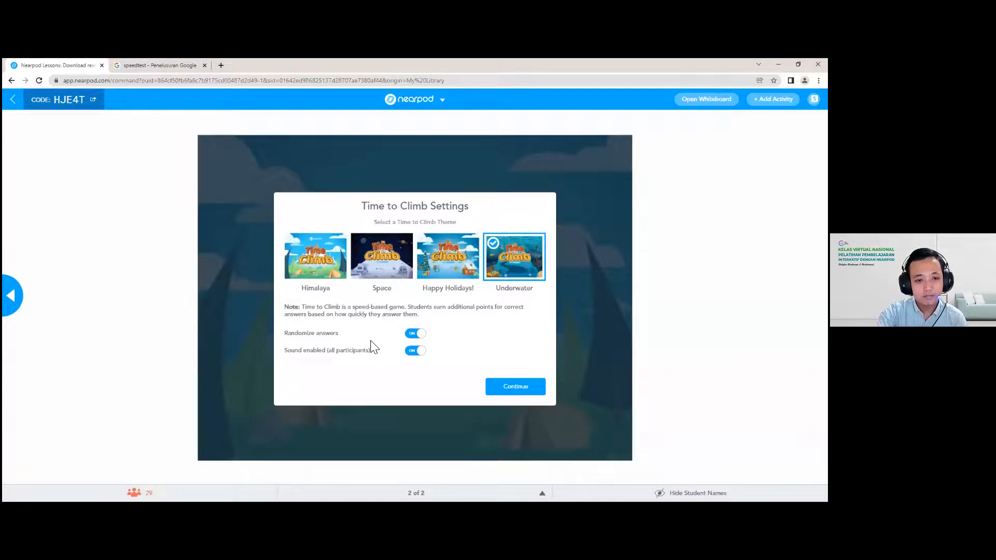
Step: Check the updated student list twice more for newly joined and disconnected participants, closing it each time
click(186, 493)
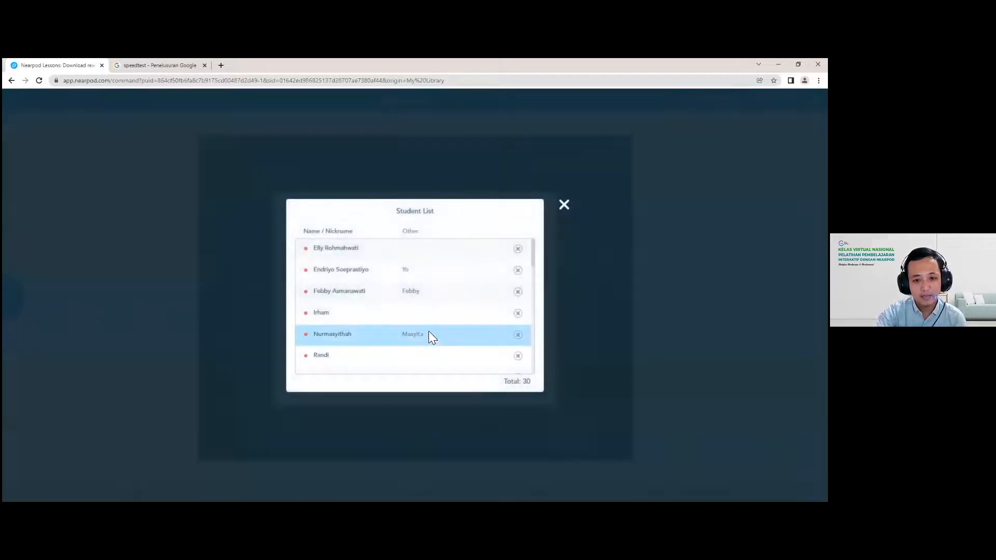
scroll(435, 336, down, 3)
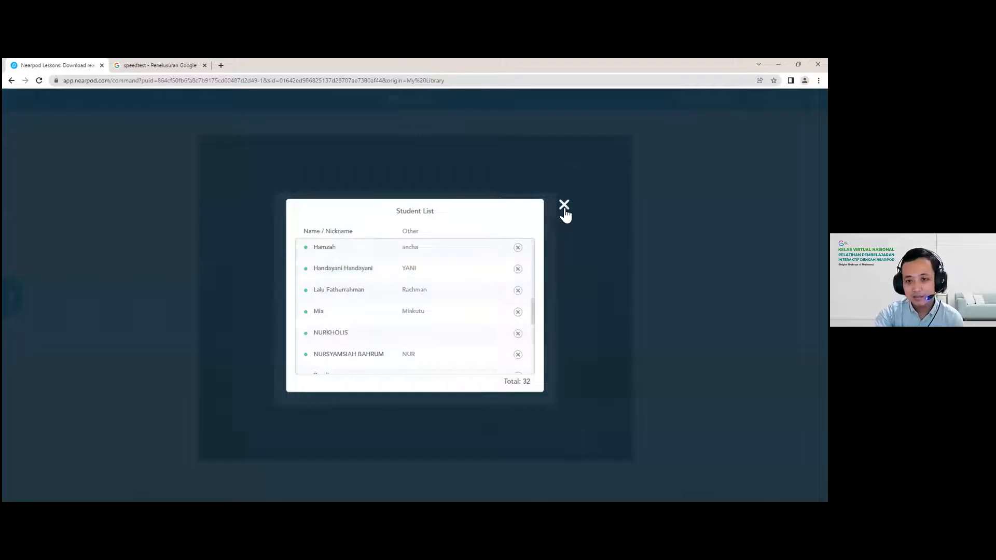
scroll(467, 289, down, 2)
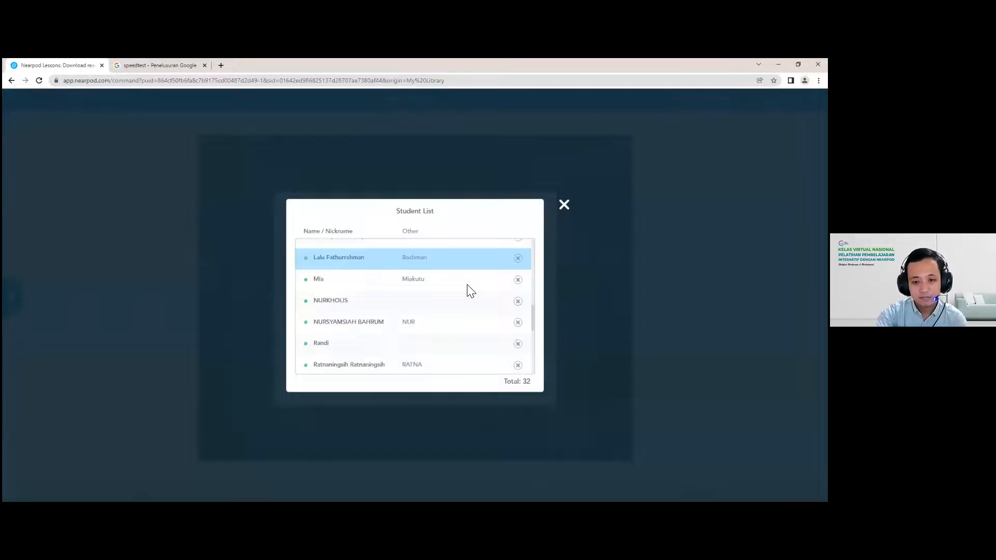
click(565, 205)
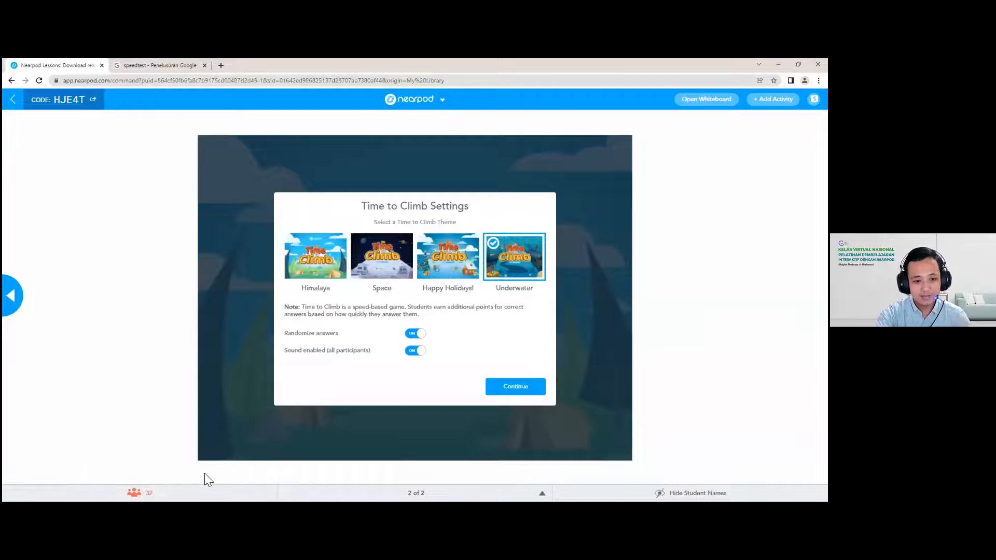
click(203, 496)
scroll(460, 307, down, 12)
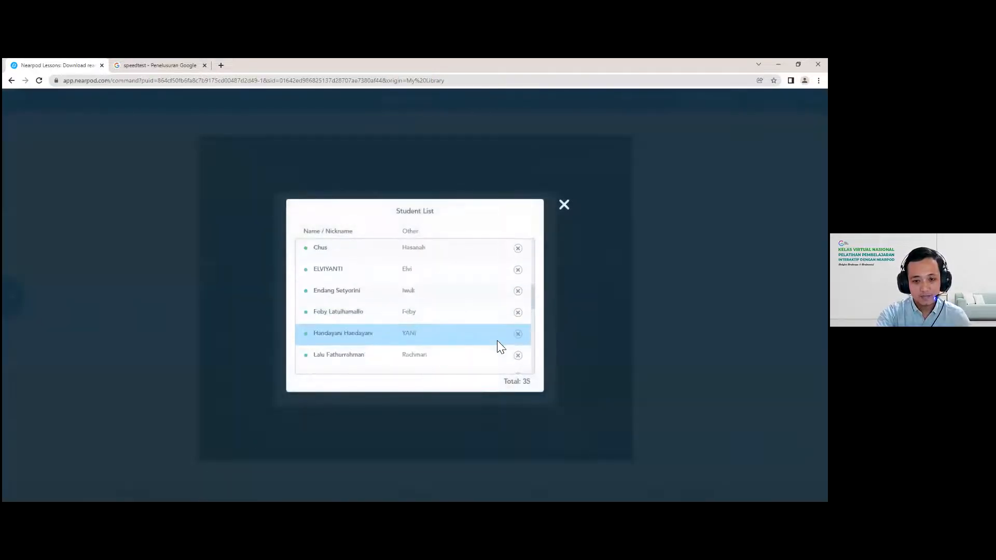
scroll(485, 332, up, 7)
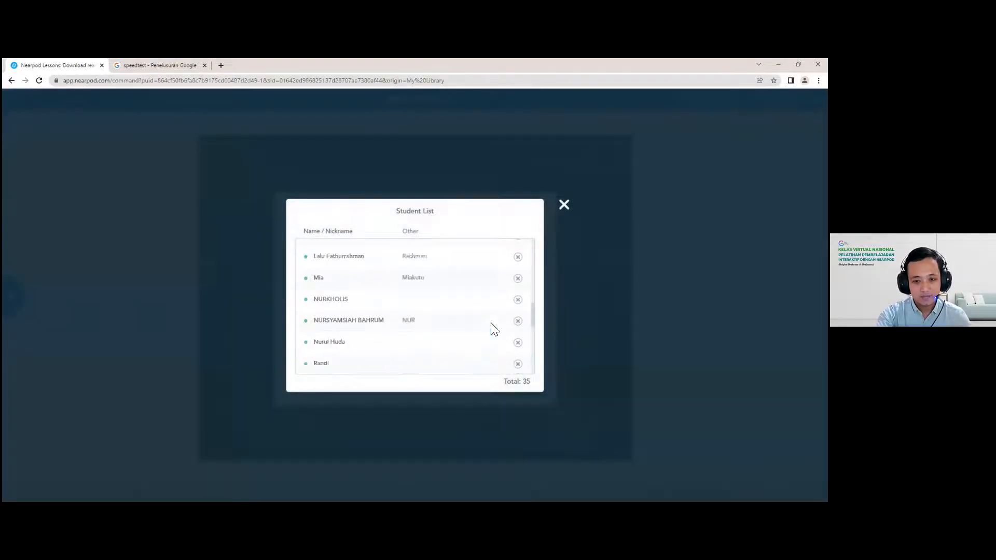
click(565, 206)
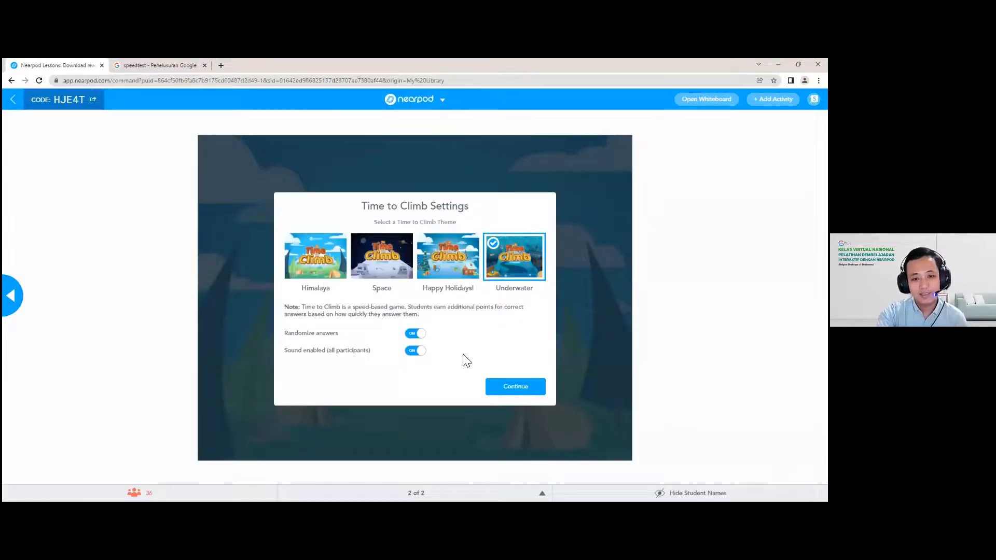
Step: Confirm the Time to Climb settings, start the game for the connected players, and dismiss the premium feature notice
click(504, 391)
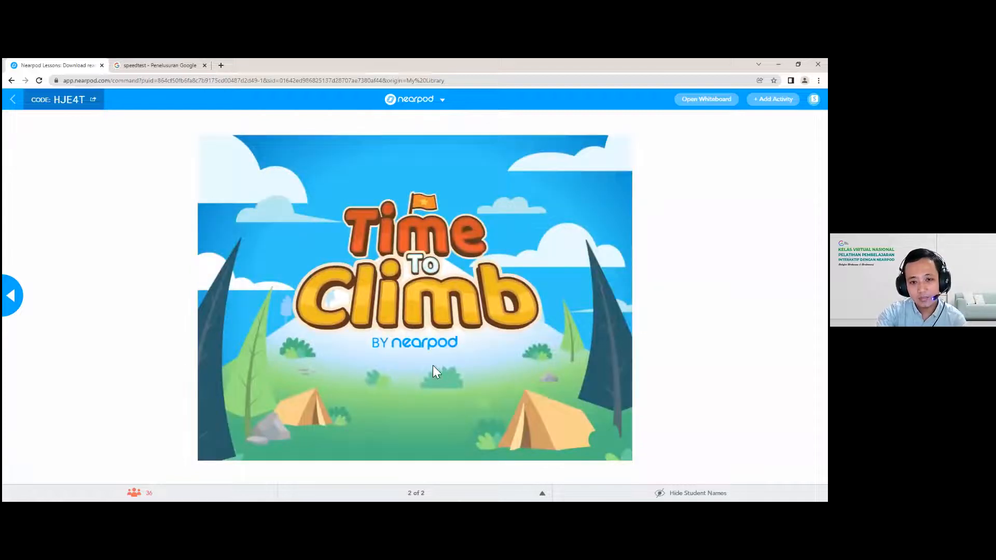
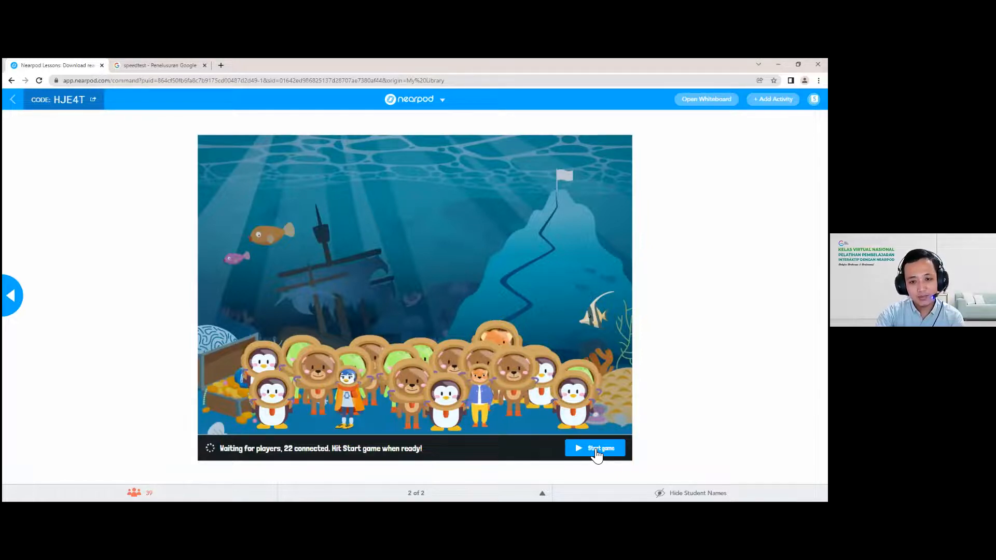
click(595, 451)
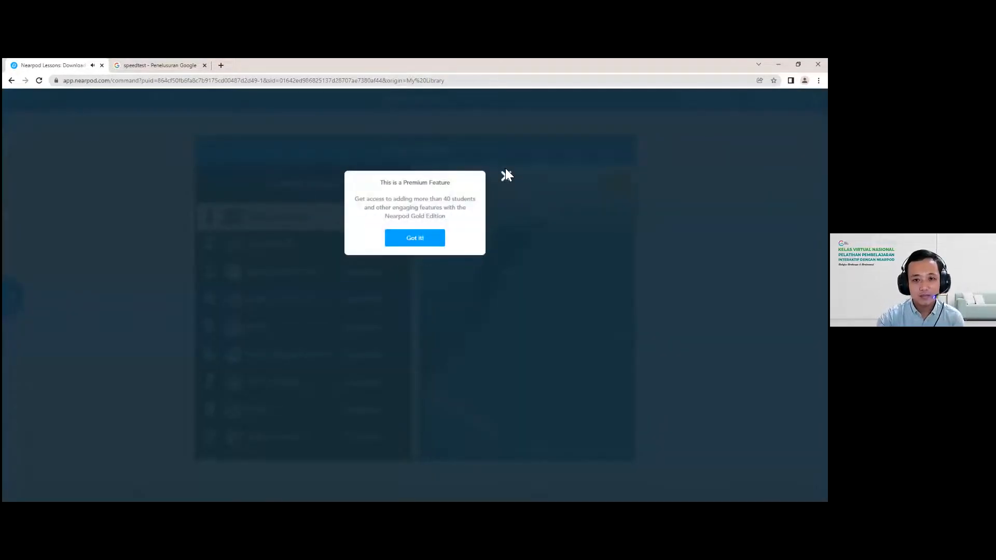
click(506, 176)
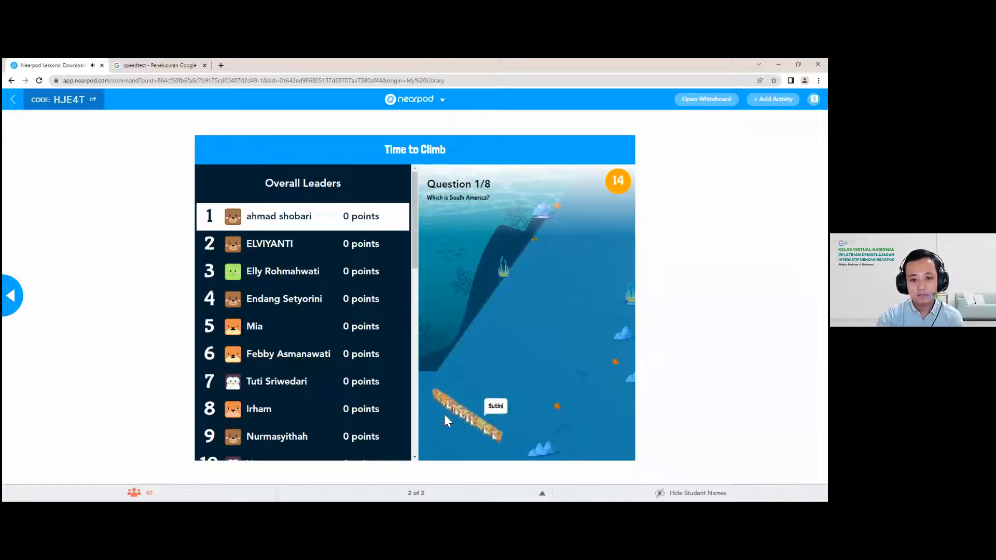
Step: Monitor the participants' rankings and points in the Overall Leaders list while the Time to Climb questions run
scroll(337, 286, down, 3)
scroll(343, 299, up, 3)
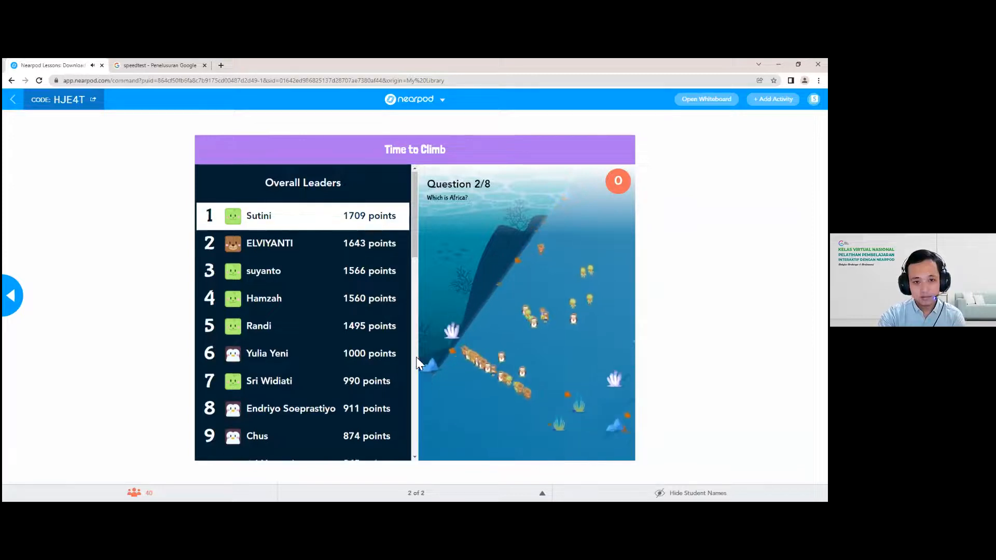
scroll(410, 357, down, 1)
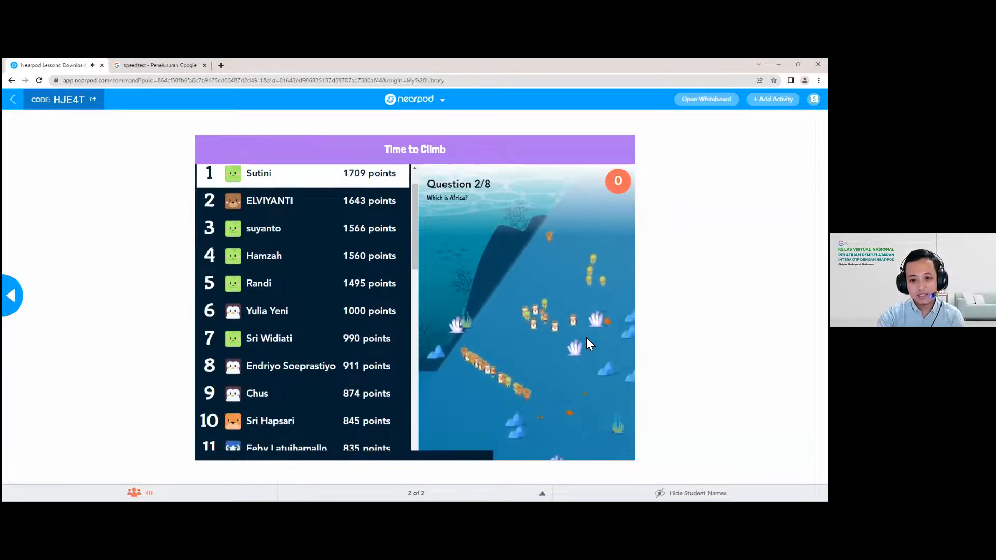
scroll(345, 286, up, 1)
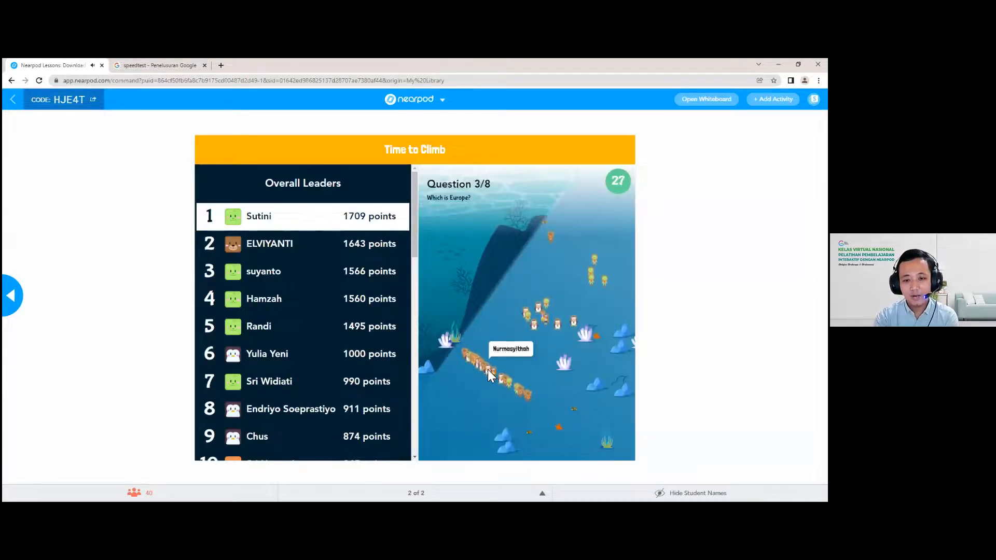
drag(413, 234, 409, 205)
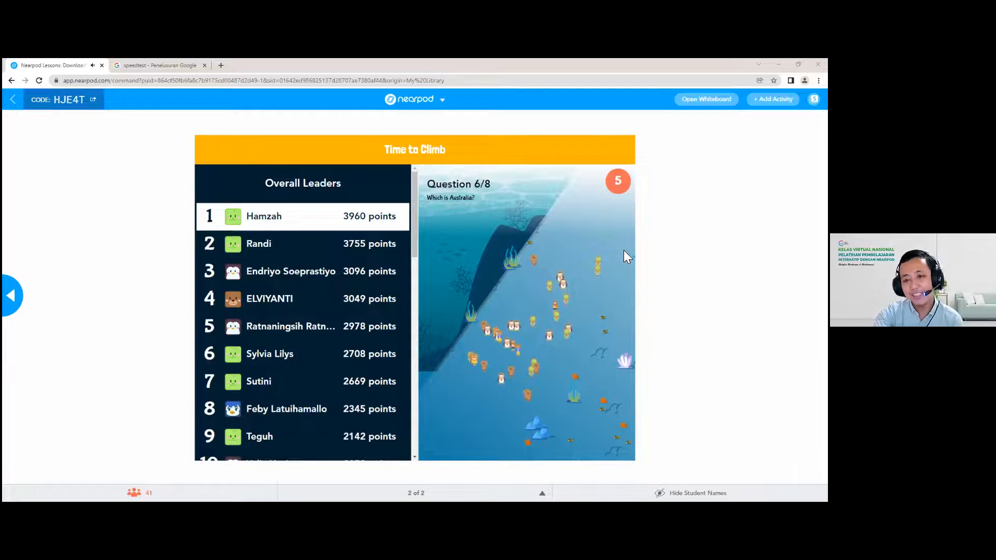
scroll(310, 330, down, 1)
scroll(311, 331, down, 5)
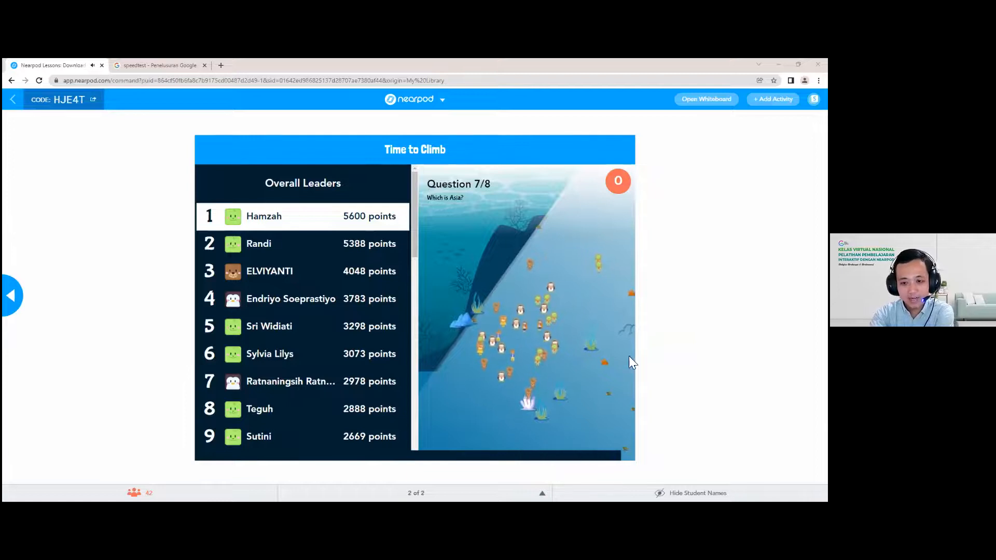
click(629, 245)
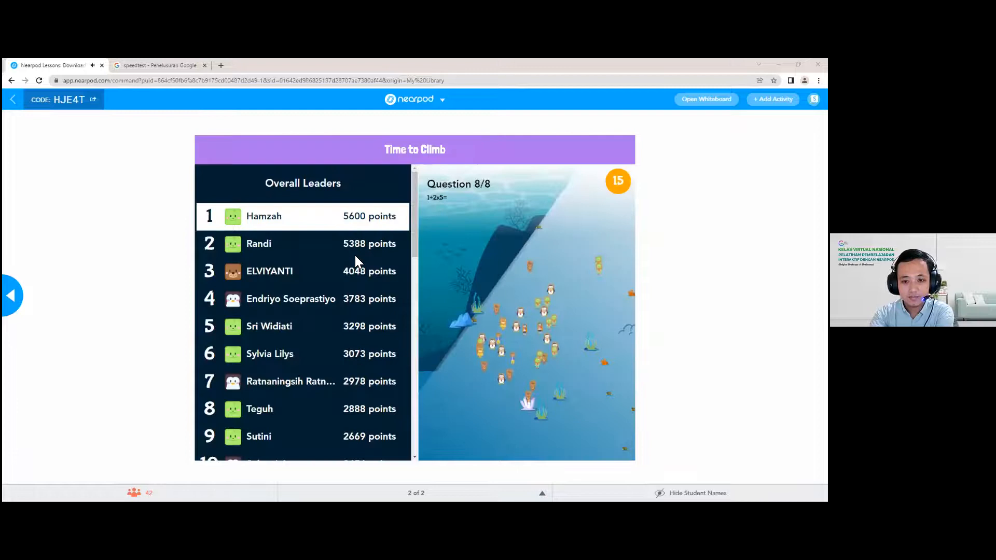
scroll(369, 353, down, 10)
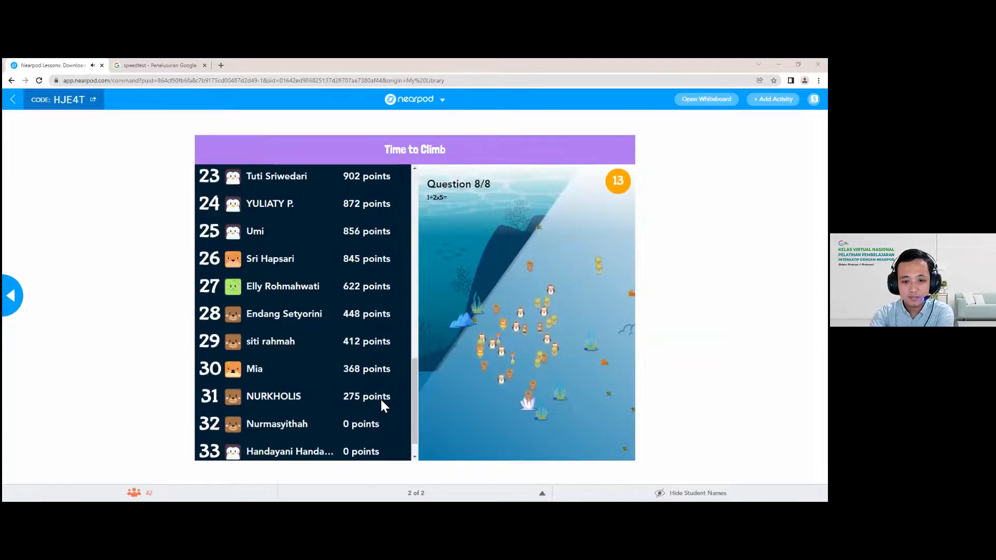
scroll(381, 397, down, 1)
scroll(379, 410, up, 3)
scroll(379, 408, up, 2)
scroll(380, 410, down, 3)
scroll(394, 398, up, 5)
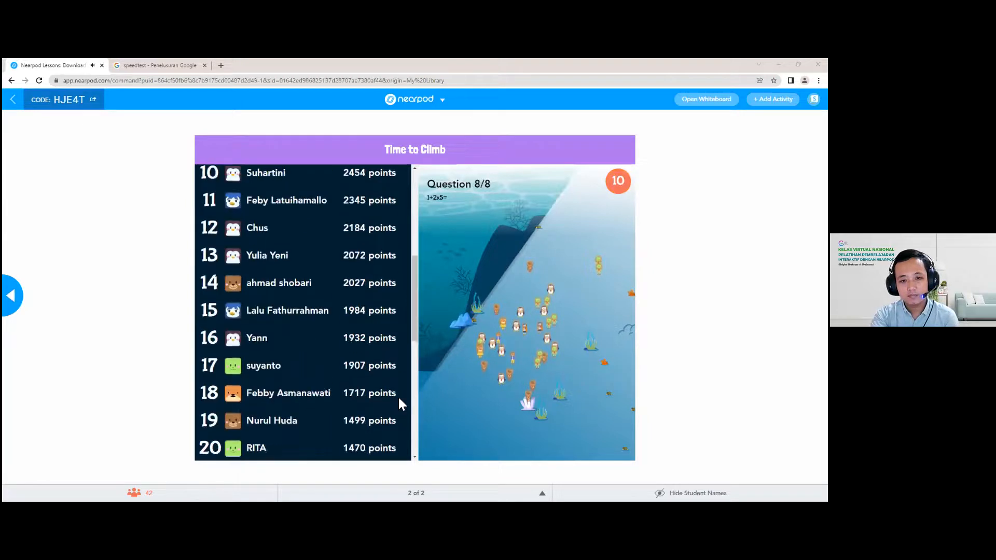
scroll(398, 396, up, 5)
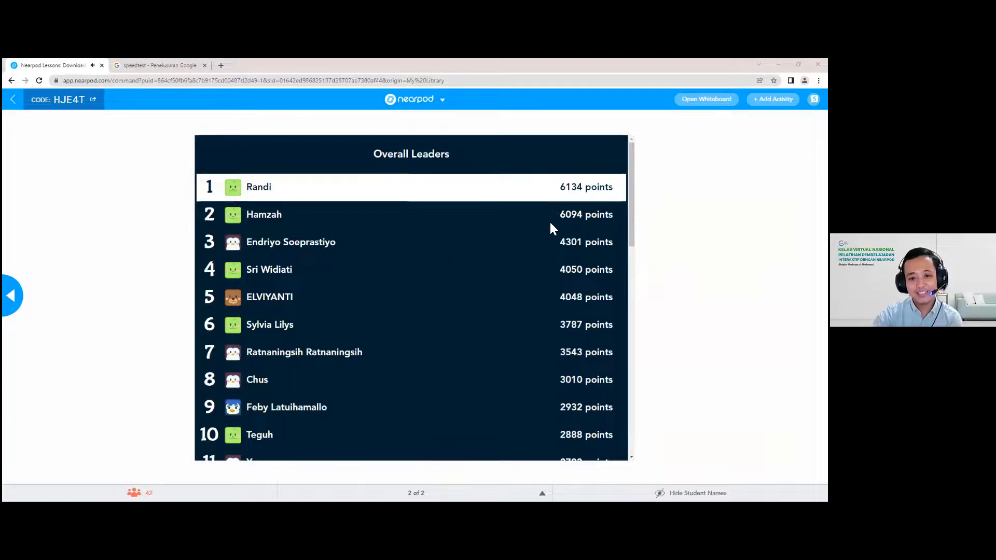
Step: Review the final Overall Leaders ranking from first to last place, then leave the live session
scroll(555, 266, down, 3)
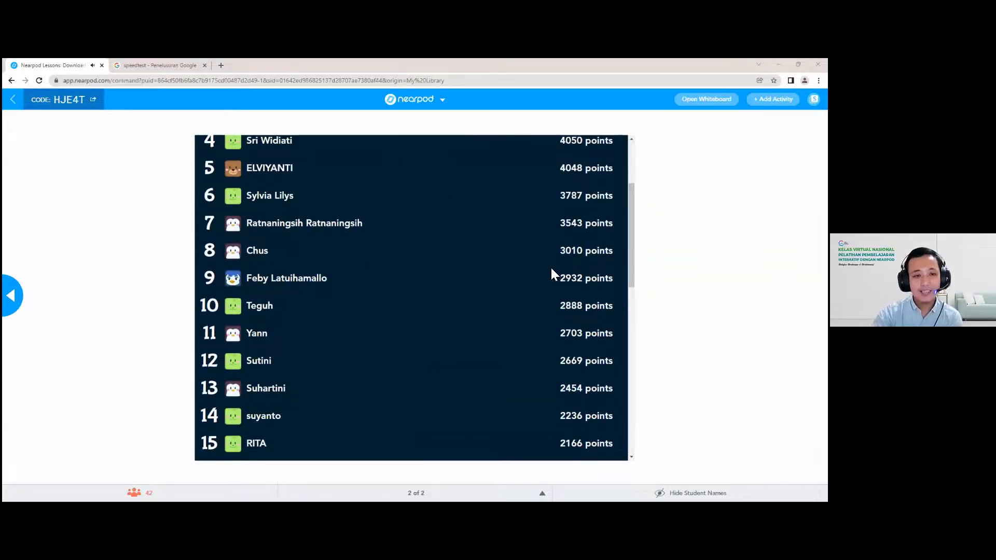
scroll(550, 272, down, 10)
scroll(566, 379, down, 2)
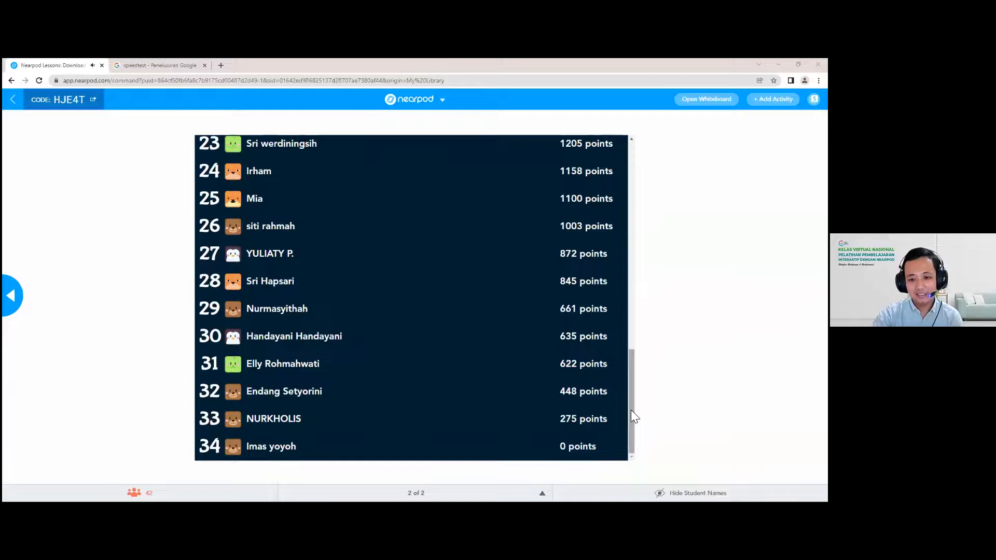
drag(631, 410, 640, 174)
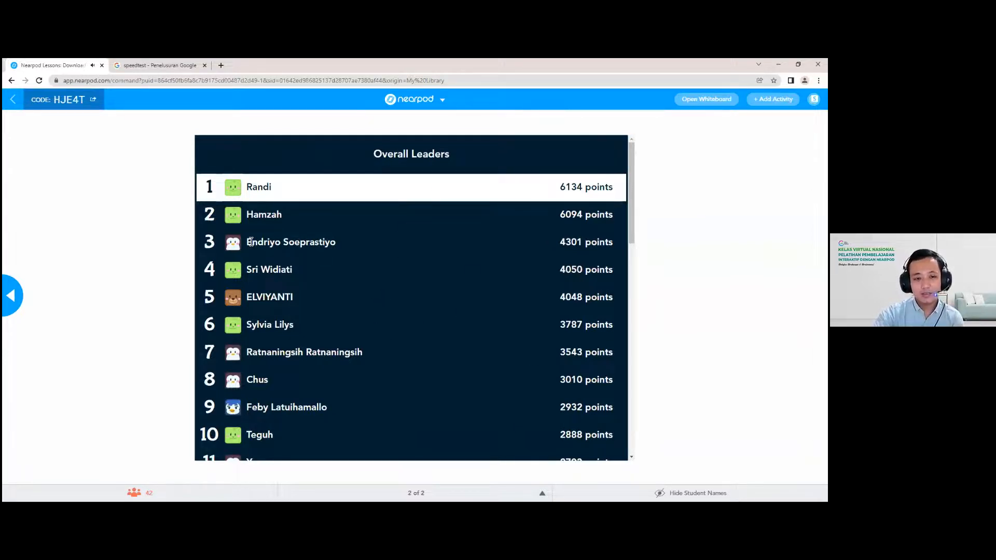
click(10, 100)
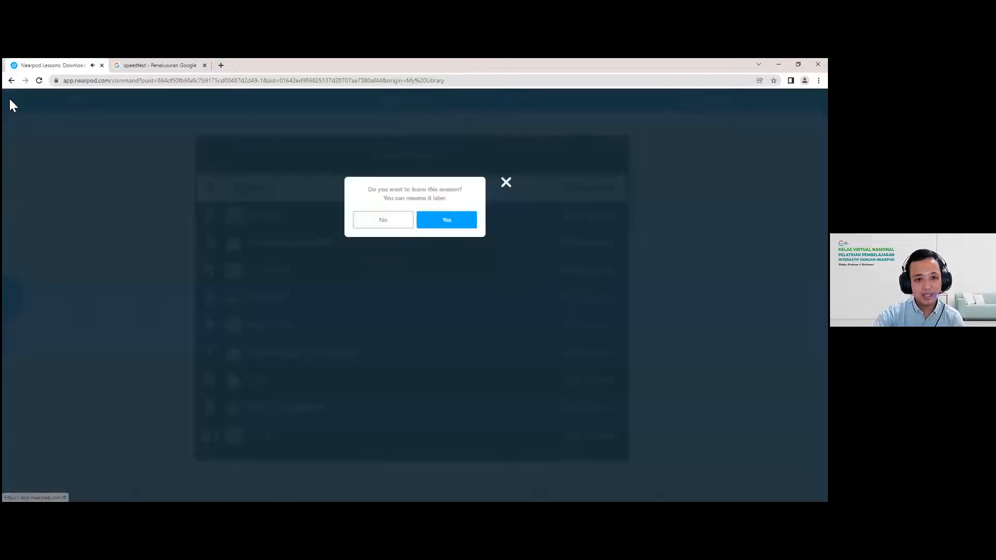
click(446, 223)
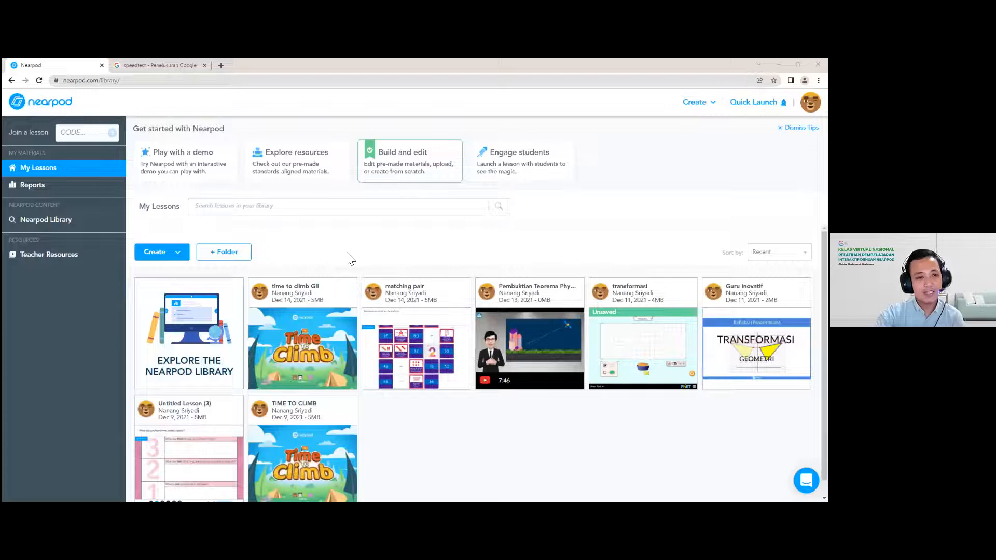
Step: Create a new Draw It activity from the quick start activities
click(178, 256)
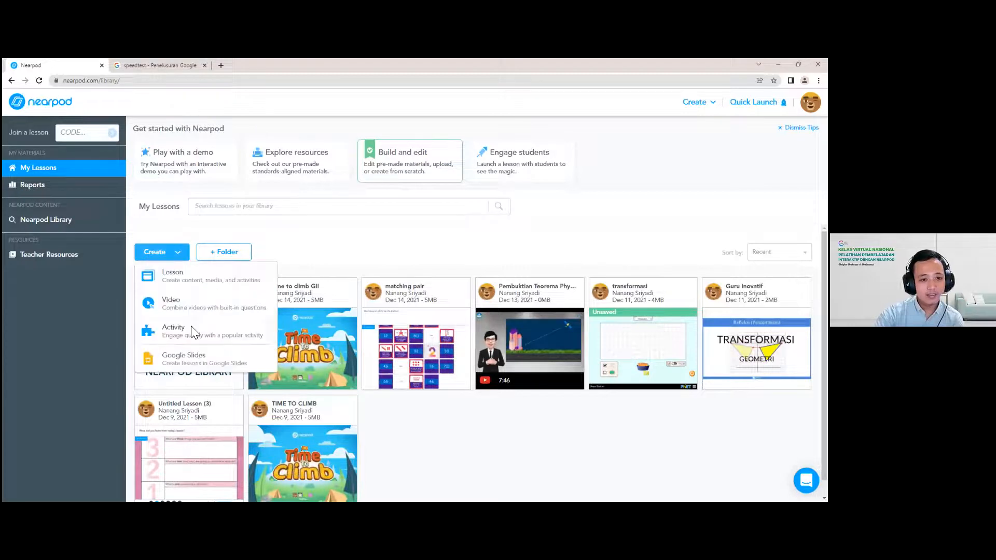
click(192, 328)
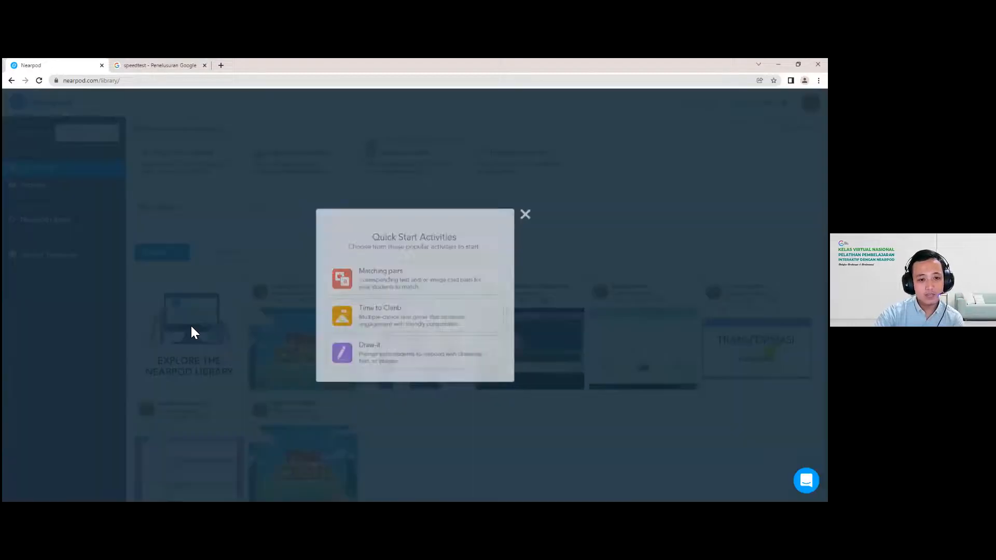
click(369, 359)
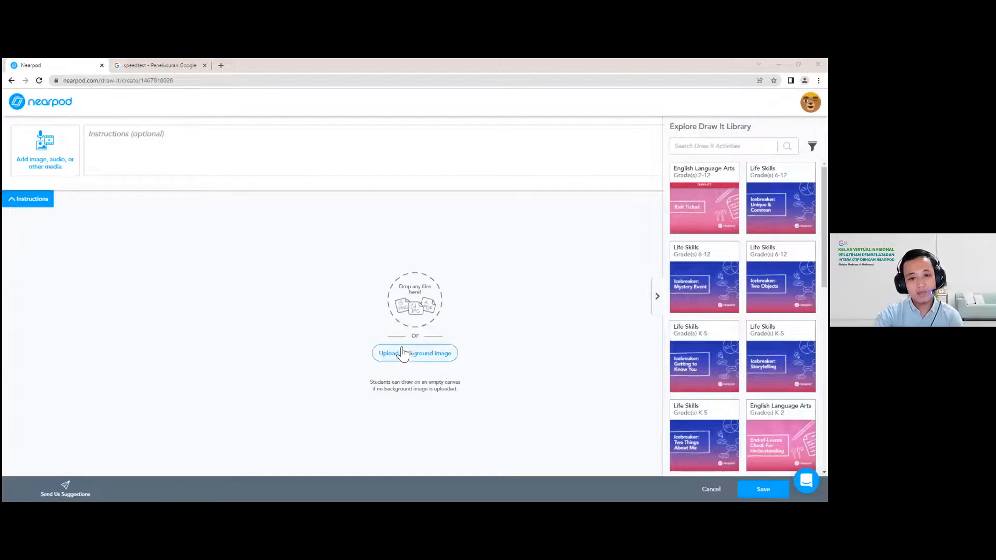
Step: Try to add a plain dark background image to the Draw It activity from a web image search for "warna"
click(429, 363)
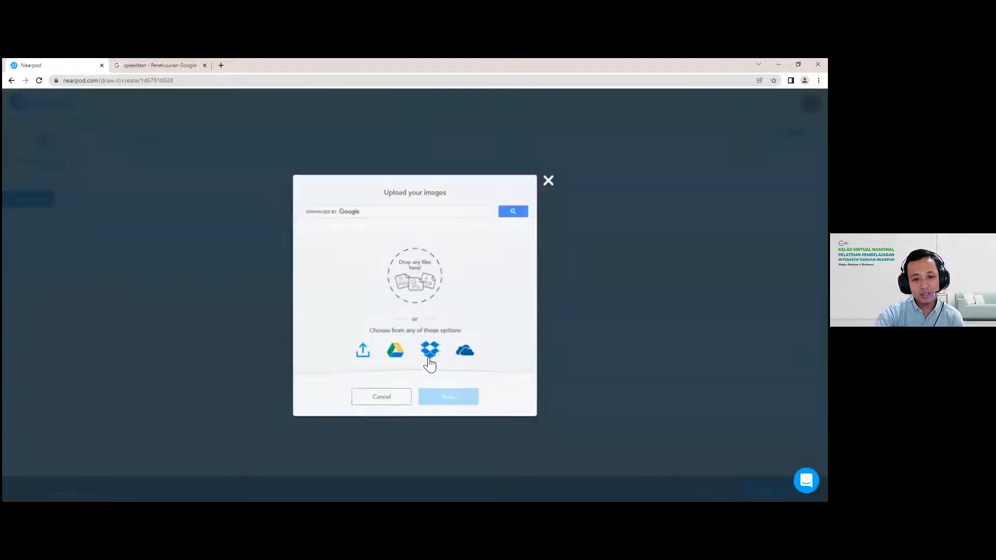
click(331, 213)
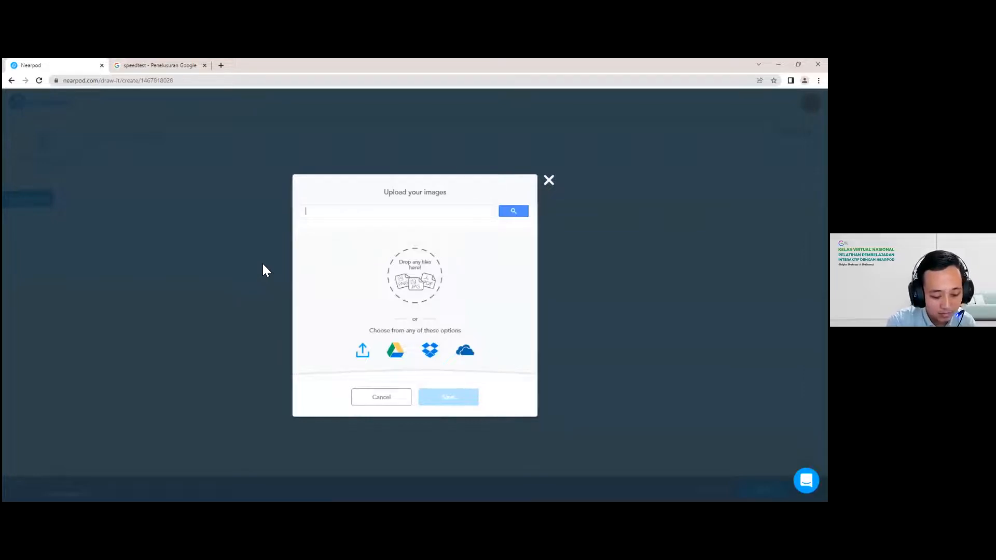
text(wa)
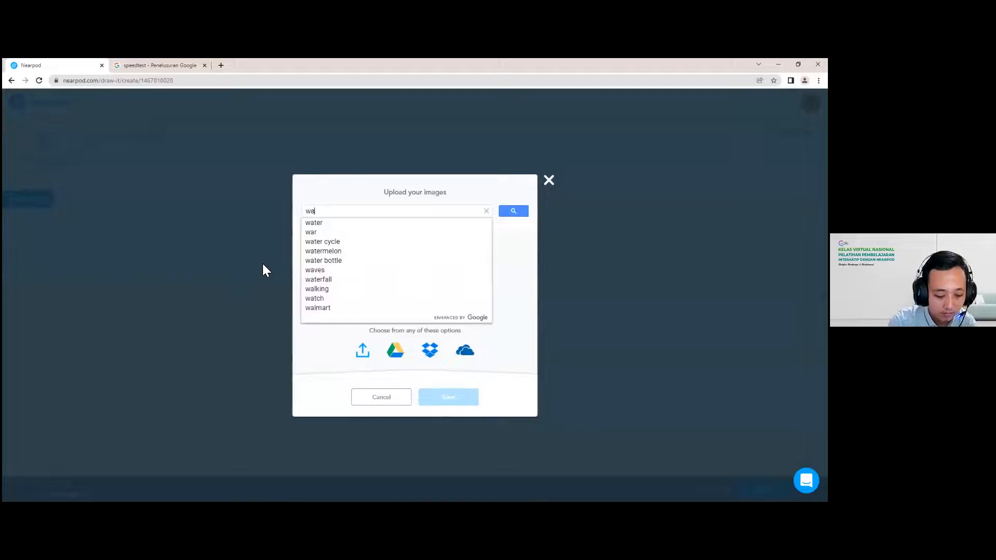
text(rna)
key(Return)
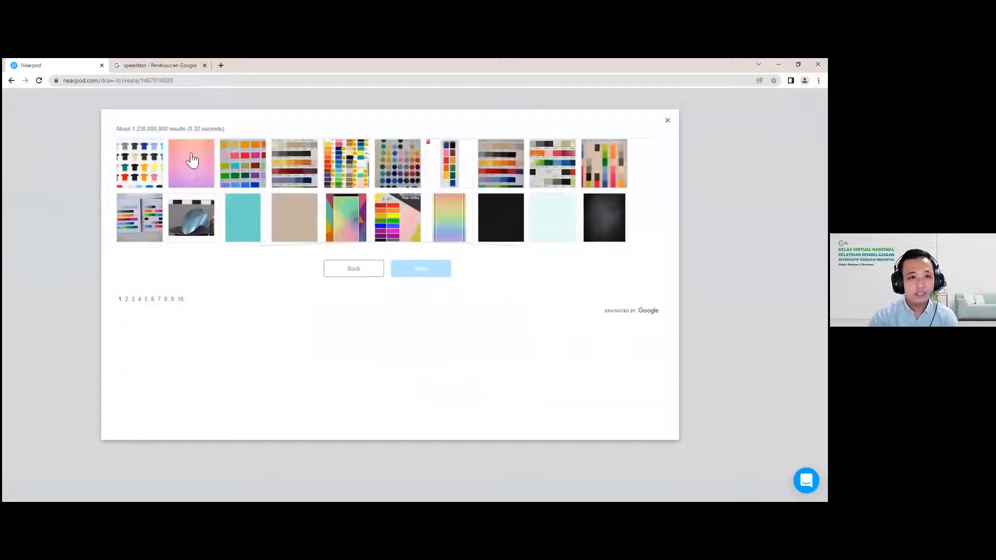
click(603, 229)
click(419, 267)
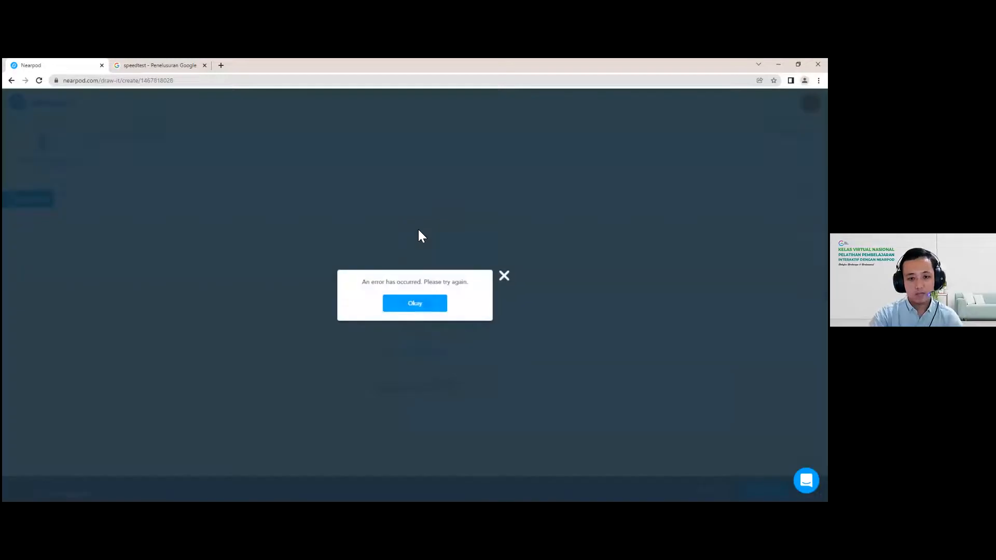
click(417, 305)
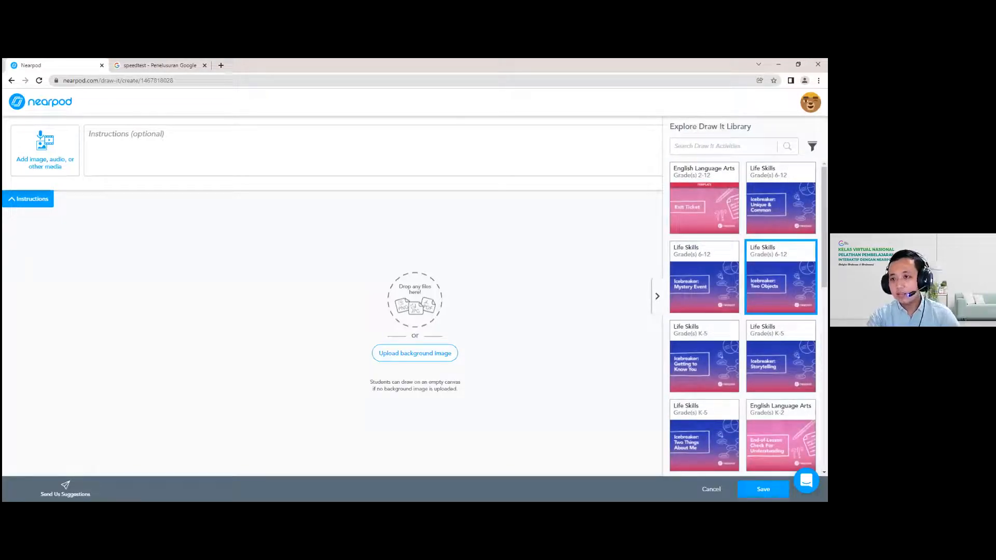
Step: Load the "Icebreaker: Two Objects" template from the Draw It library into the activity
click(780, 277)
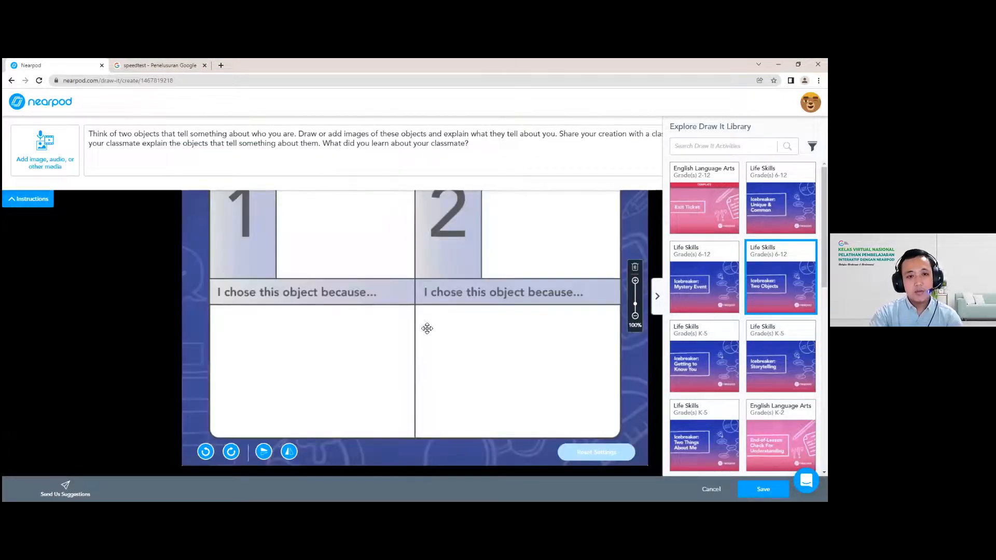
Step: Scale the two-objects template image to 75% and reposition it within the drawing canvas
click(635, 316)
click(635, 315)
click(635, 315)
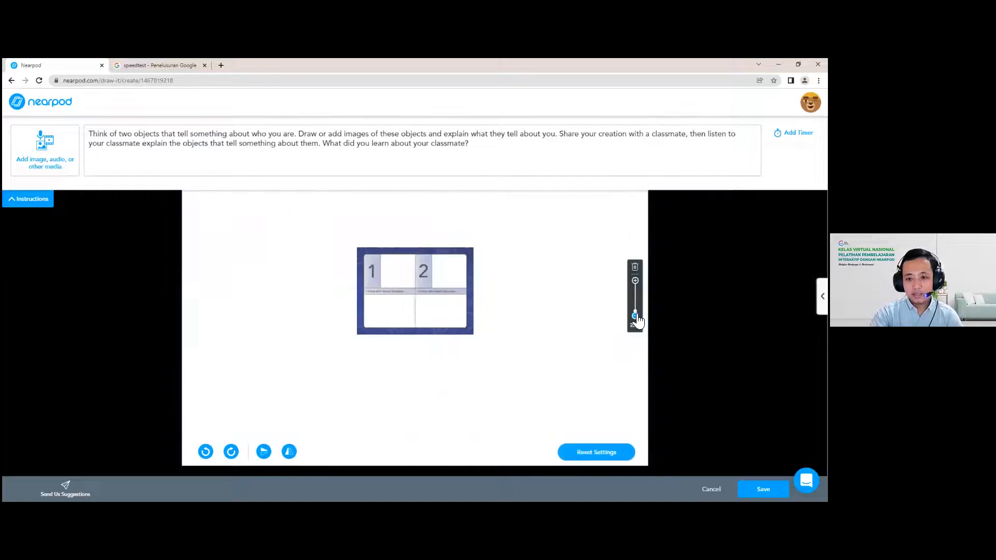
click(635, 282)
click(635, 281)
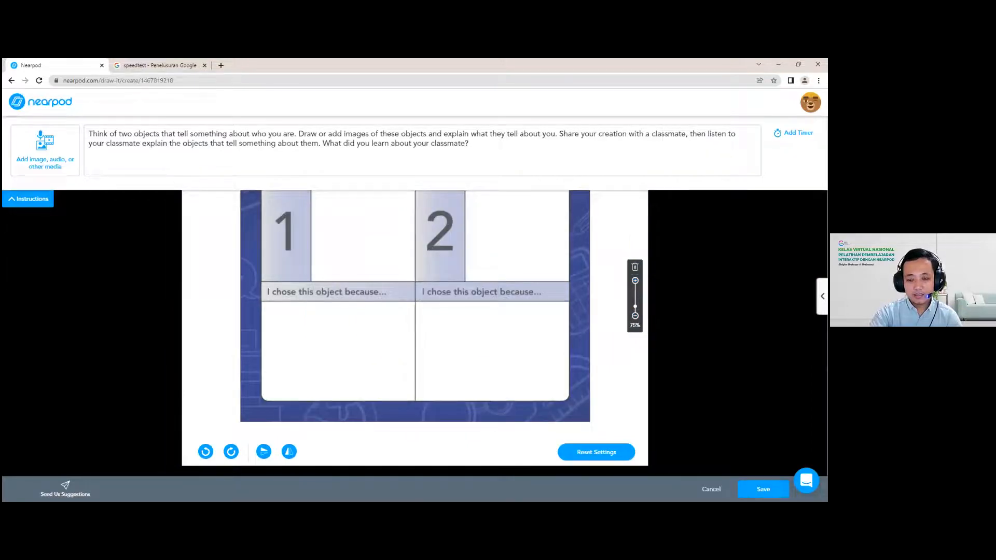
drag(483, 286, 493, 316)
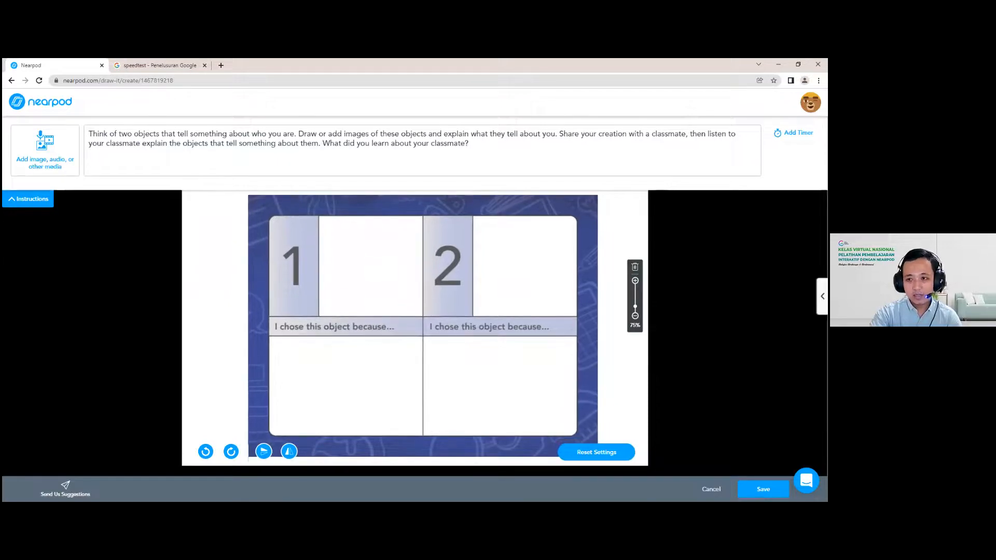
drag(425, 270, 420, 267)
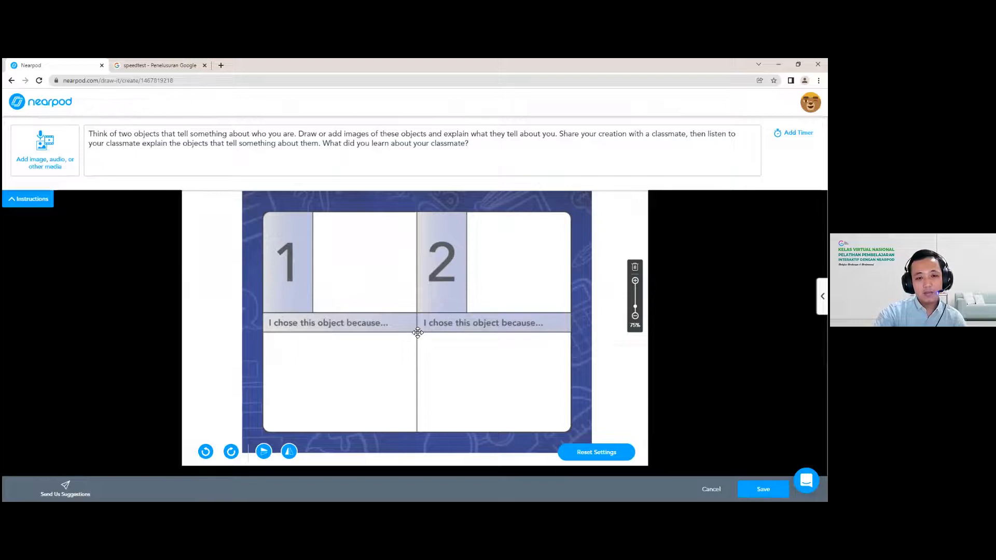
Step: Clear the template's instruction text and delete its background image from the Draw It activity
drag(472, 173, 88, 135)
key(BackSpace)
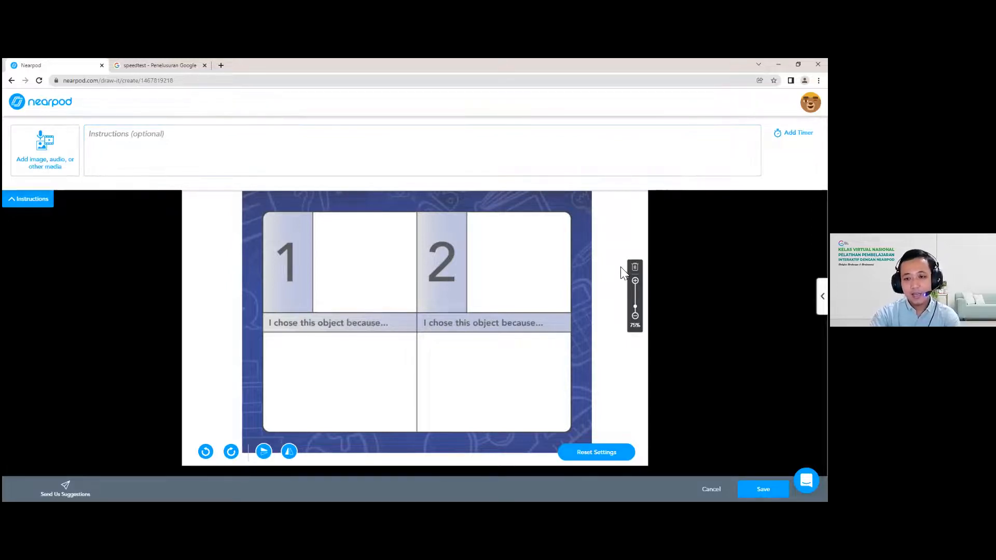
click(634, 269)
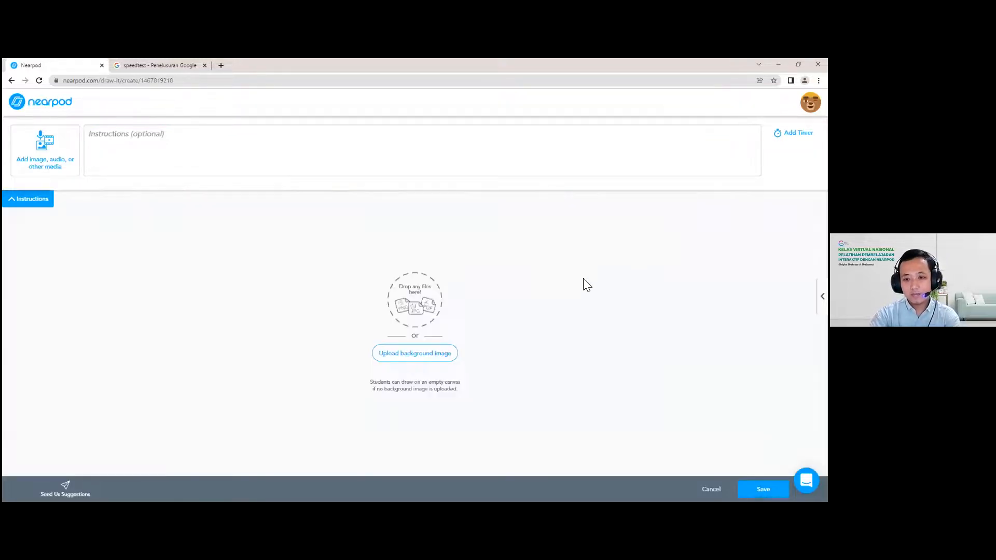
Step: Add a green chalkboard with a wooden frame as the background image from a web image search for "papan"
click(387, 355)
click(355, 212)
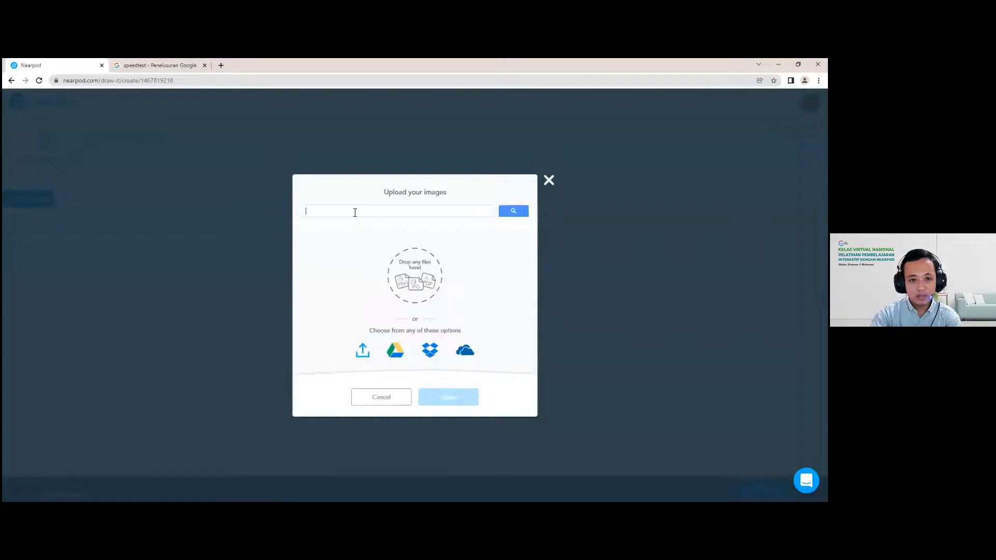
text(papan)
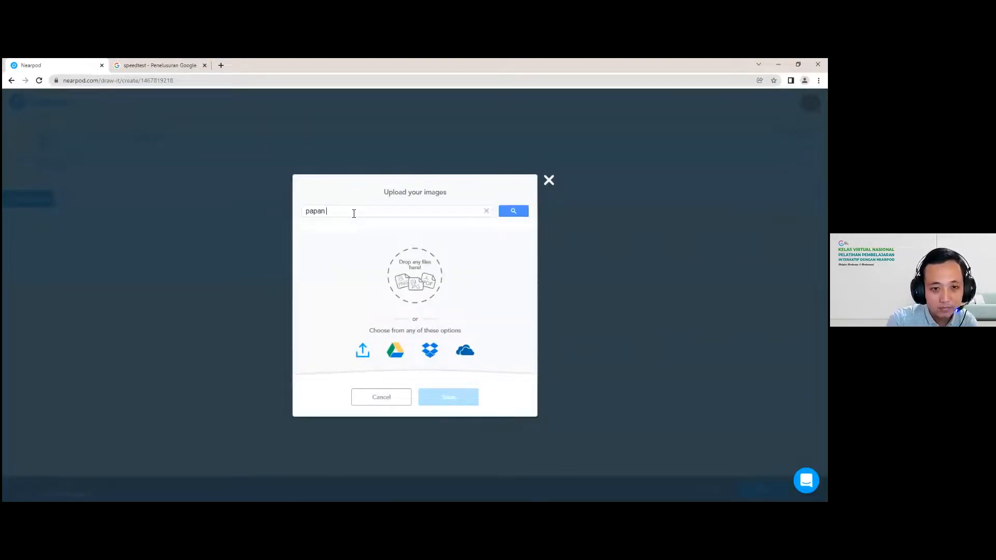
key(Return)
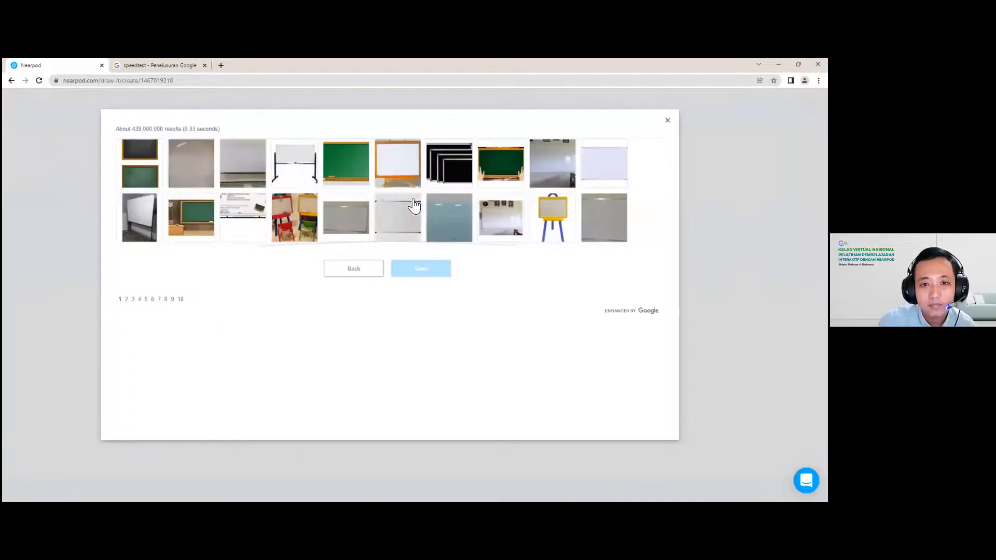
click(365, 174)
click(421, 270)
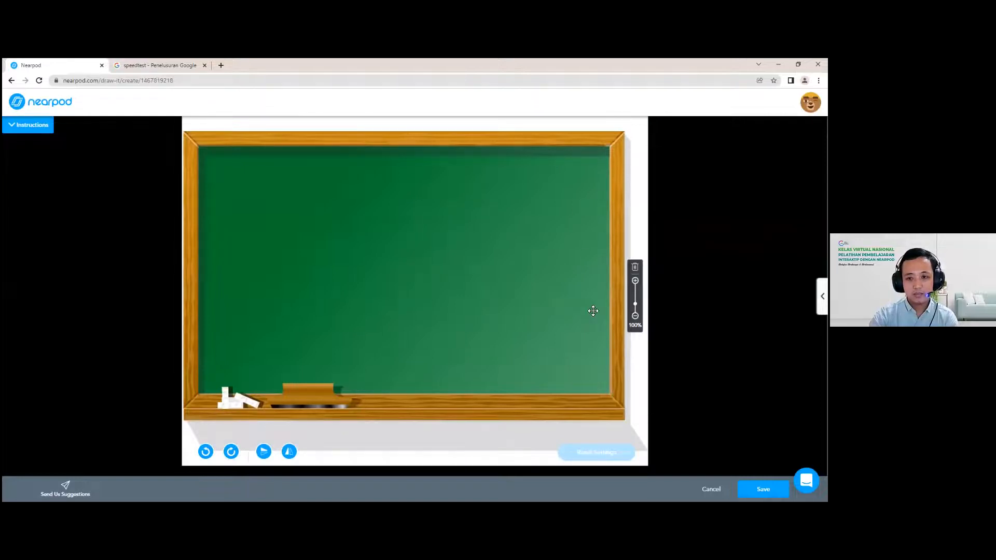
Step: Reposition the chalkboard background to sit roughly centred on the canvas, trying a scale of 125% before returning to 100%
mouse_move(306, 261)
mouse_down()
mouse_move(309, 269)
mouse_move(317, 259)
mouse_up()
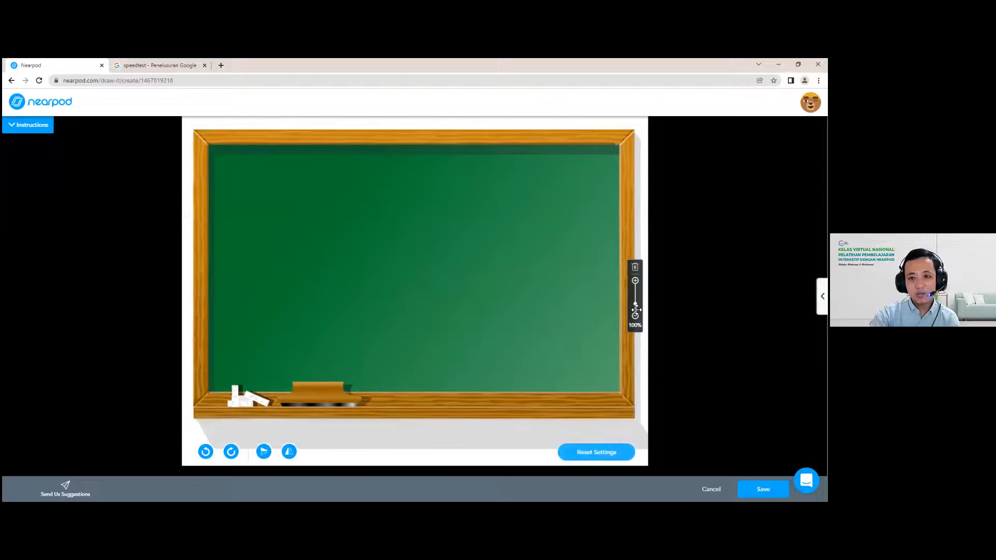
click(636, 282)
drag(497, 279, 496, 289)
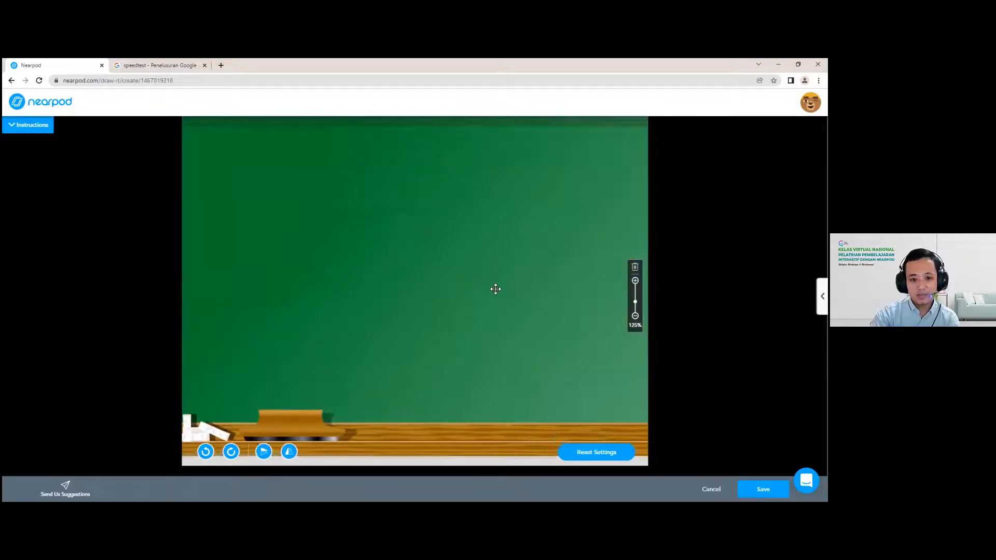
drag(635, 304, 636, 306)
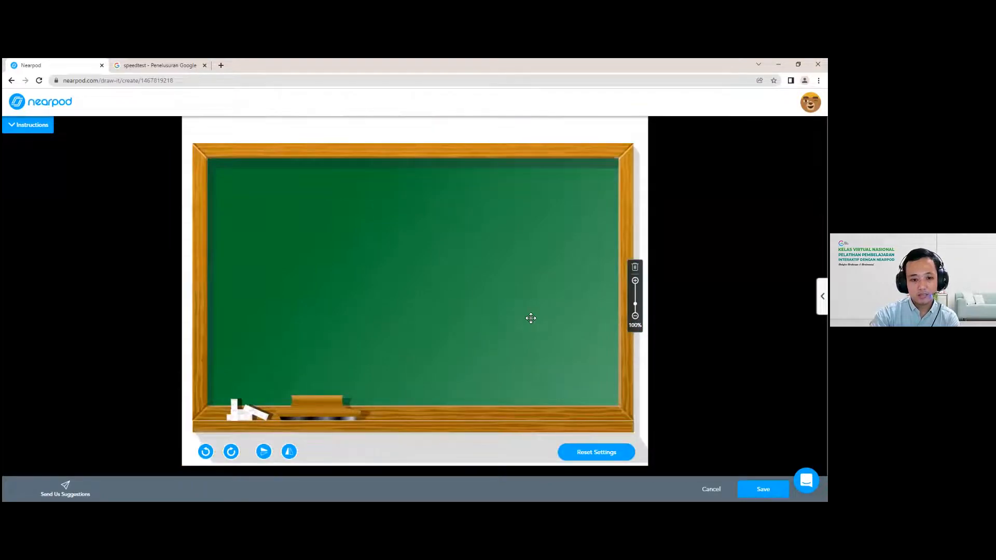
Step: Try flipping the chalkboard background vertically and horizontally, reversing each flip
click(263, 453)
click(264, 452)
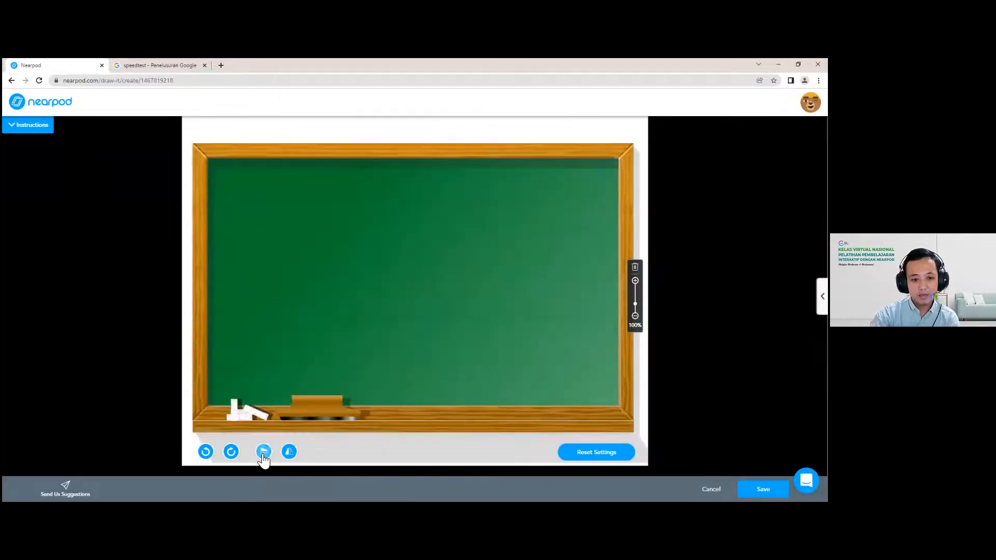
click(289, 452)
click(289, 452)
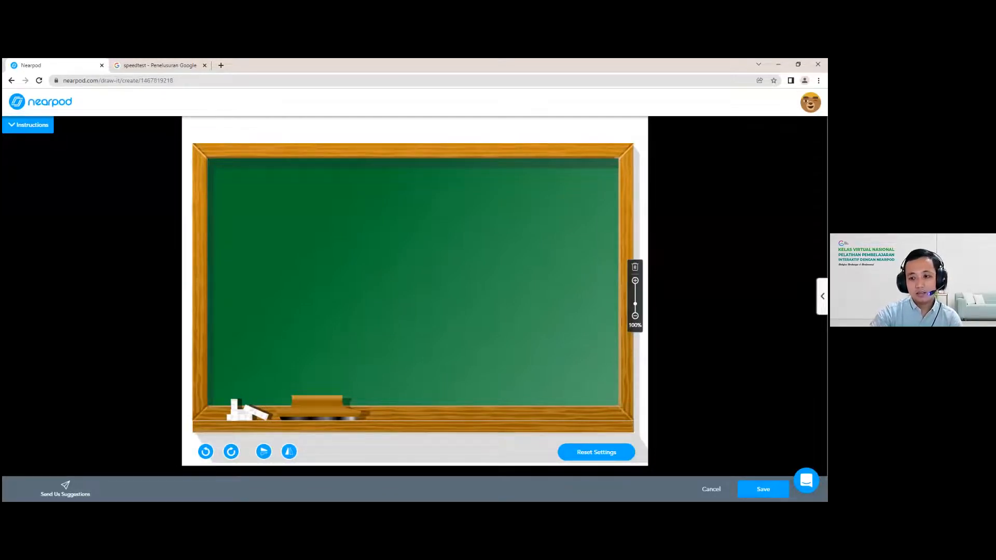
Step: Save the Draw It activity to the untitled lesson and reopen its slide for editing
click(763, 489)
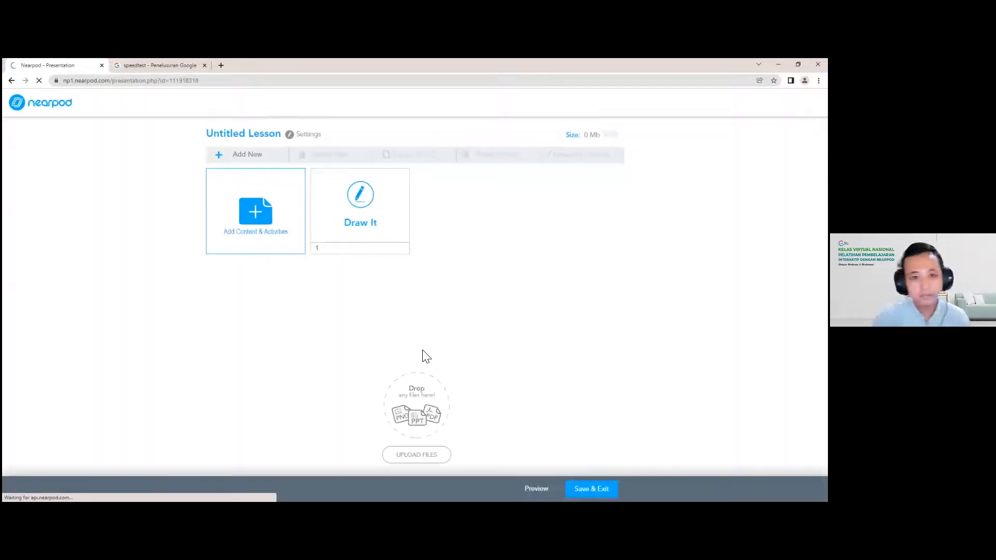
click(344, 223)
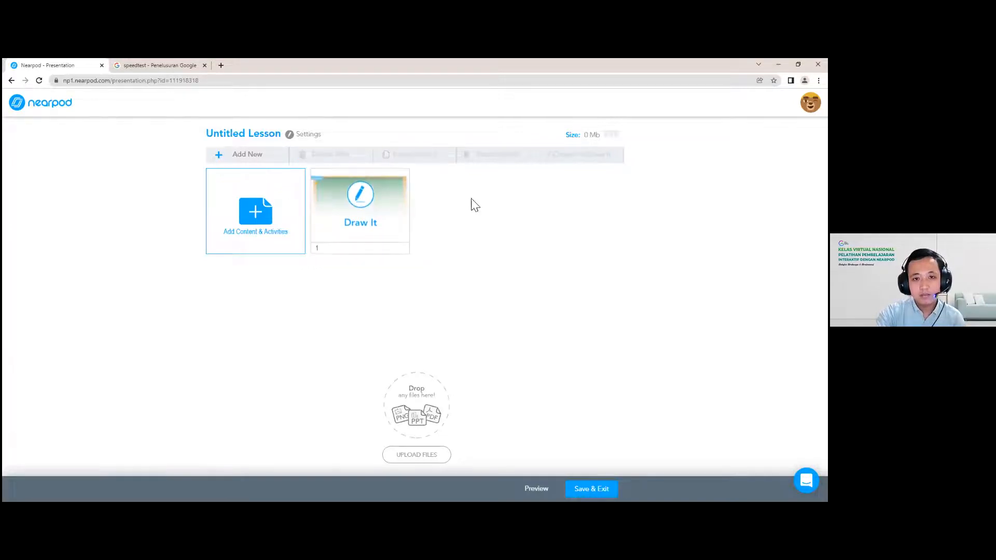
click(383, 200)
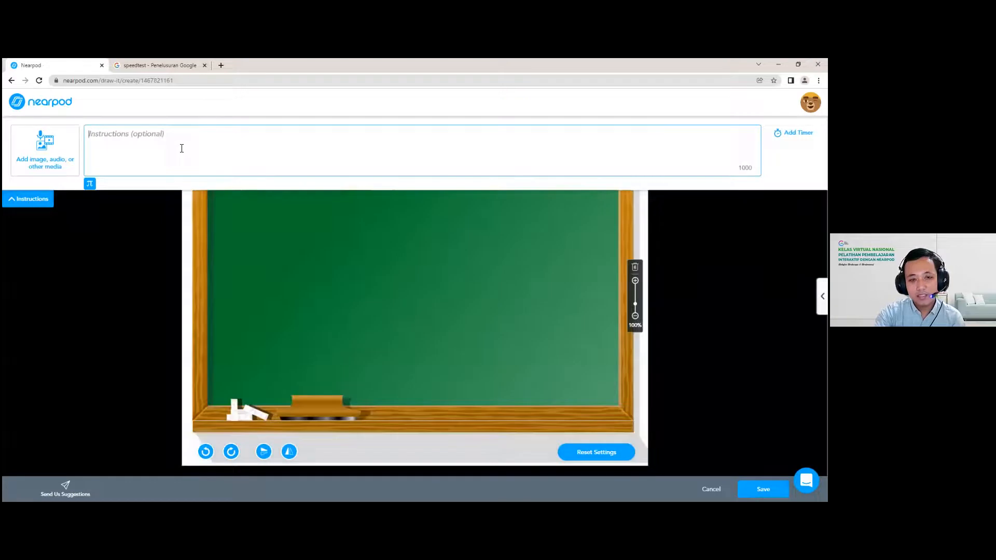
Step: Enter "gambar hewan di sekitar kita" as the instructions of the Draw It activity
text(tu)
key(BackSpace)
key(BackSpace)
text(t)
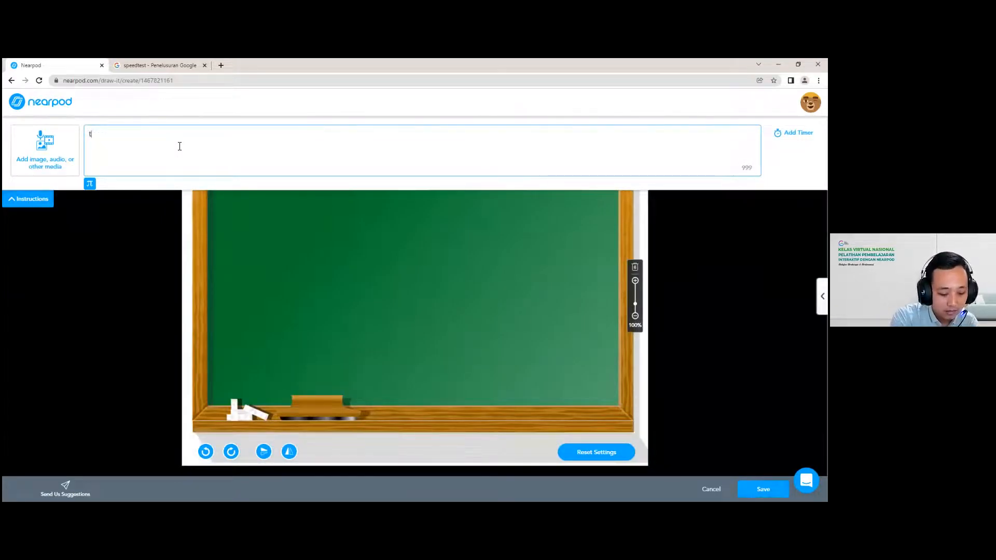
key(BackSpace)
text(gam)
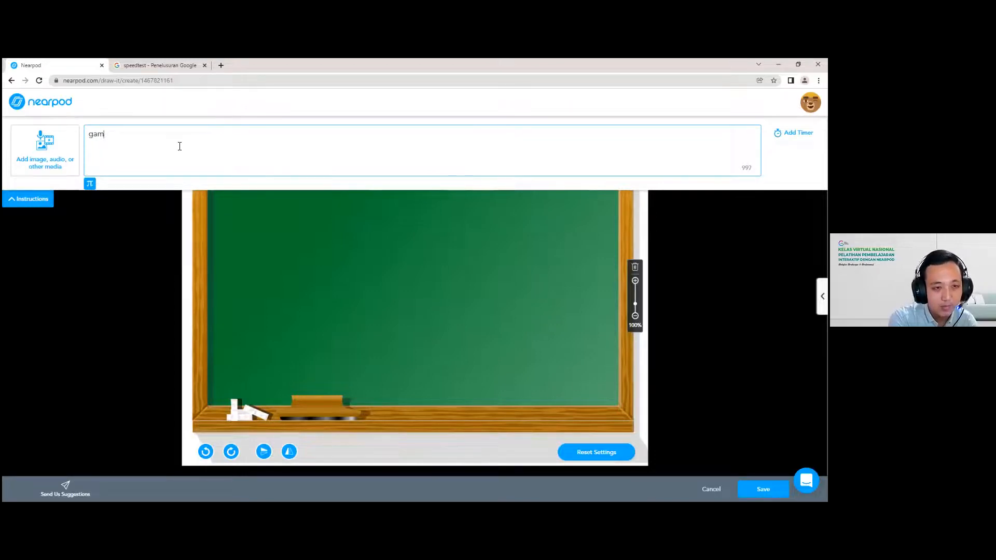
text(bar hewan di sekitar kita)
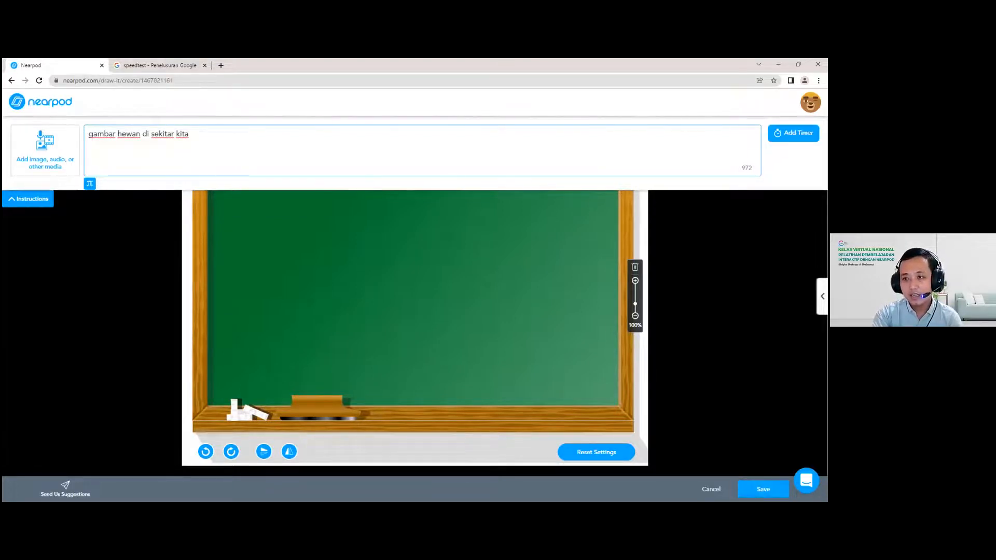
Step: Add an activity timer of 02 minutes 00 seconds and save the Draw It activity
click(793, 132)
click(436, 301)
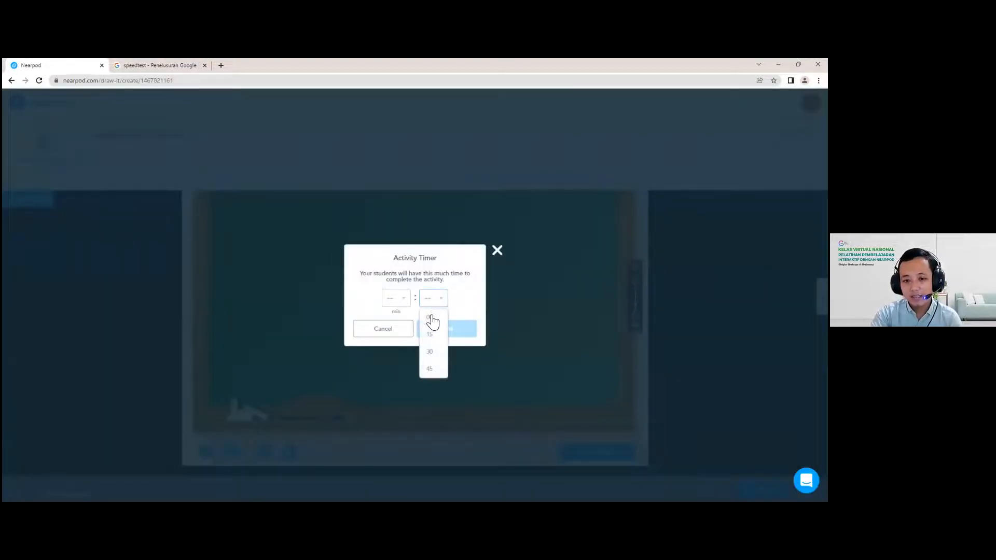
click(402, 305)
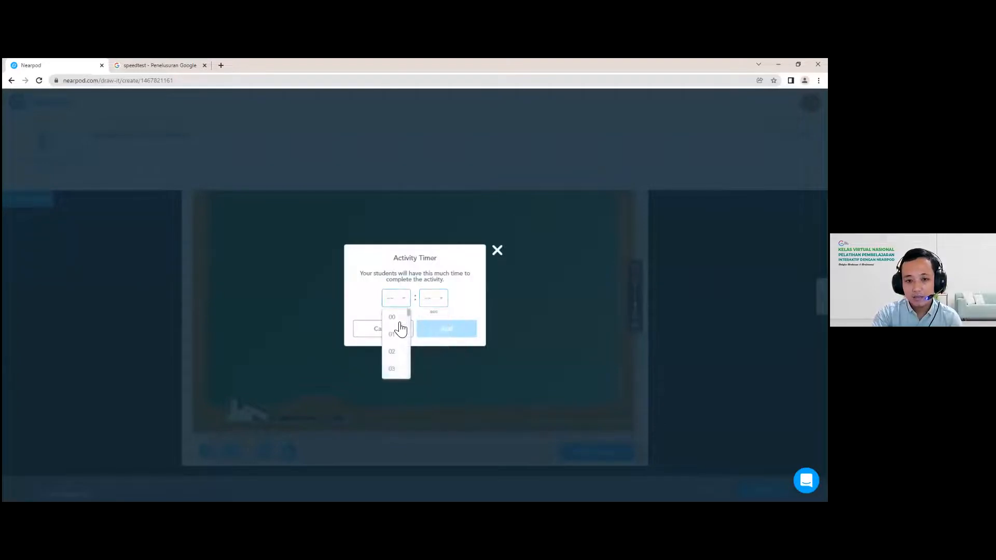
click(397, 351)
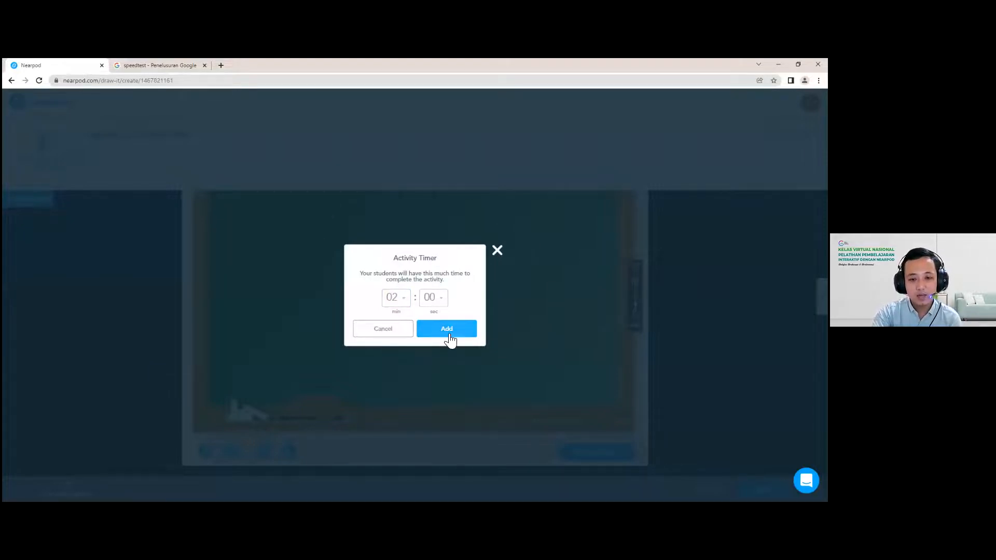
click(448, 332)
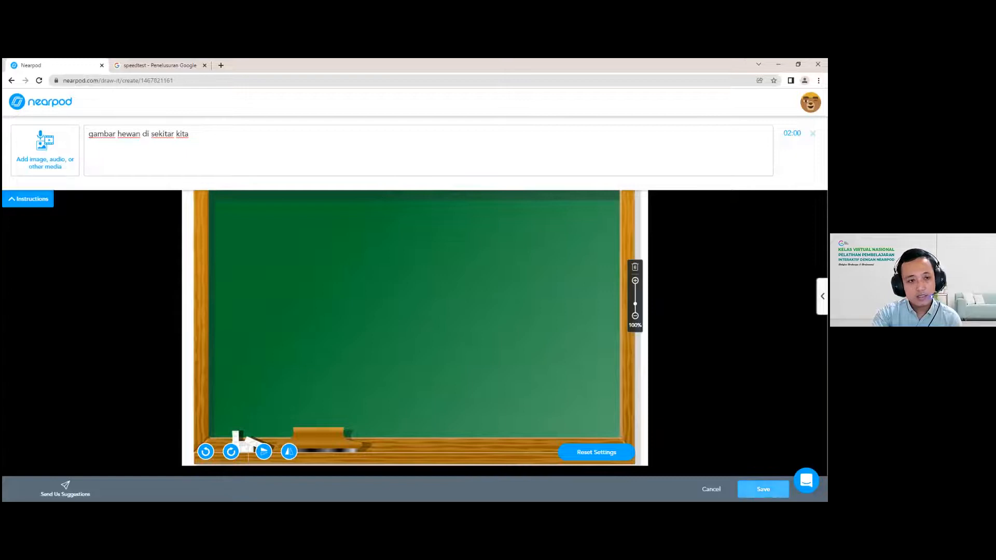
click(758, 495)
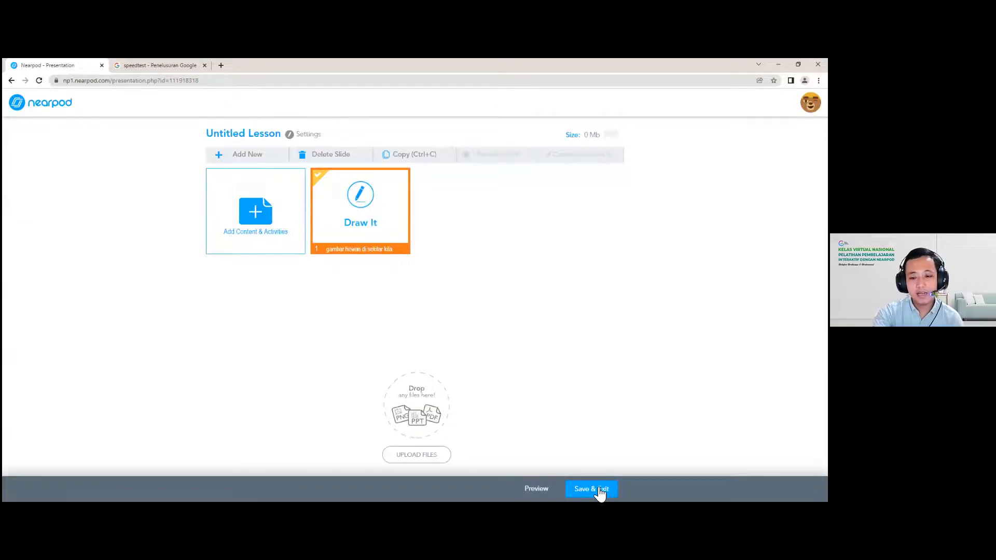
Step: Save and exit the lesson, and launch it from My Lessons as a Live Participation session
click(598, 488)
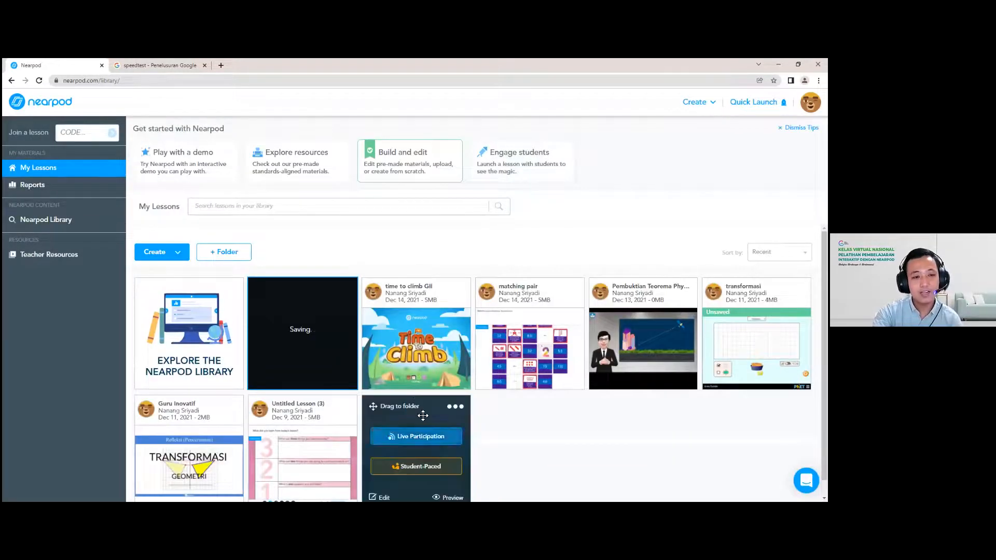
mouse_move(325, 374)
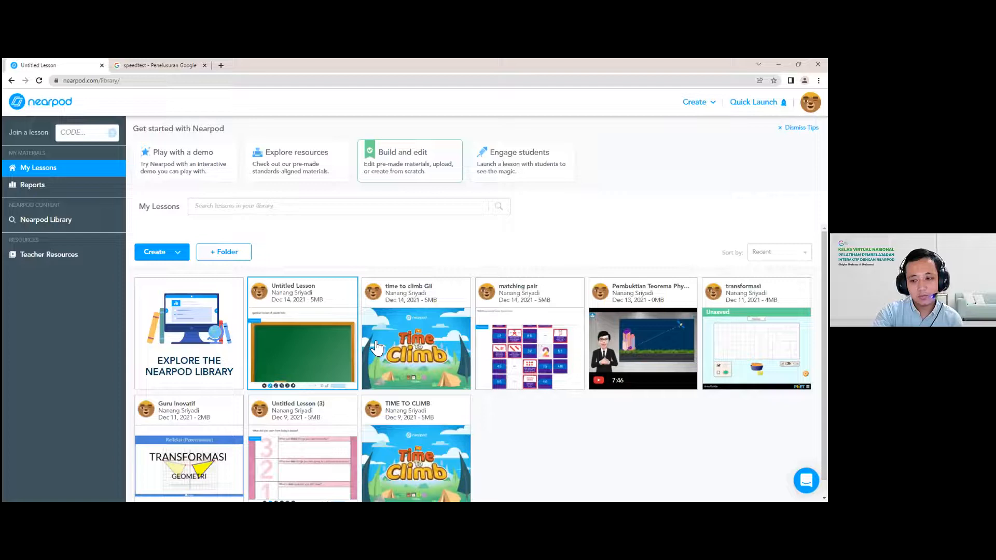
mouse_move(317, 333)
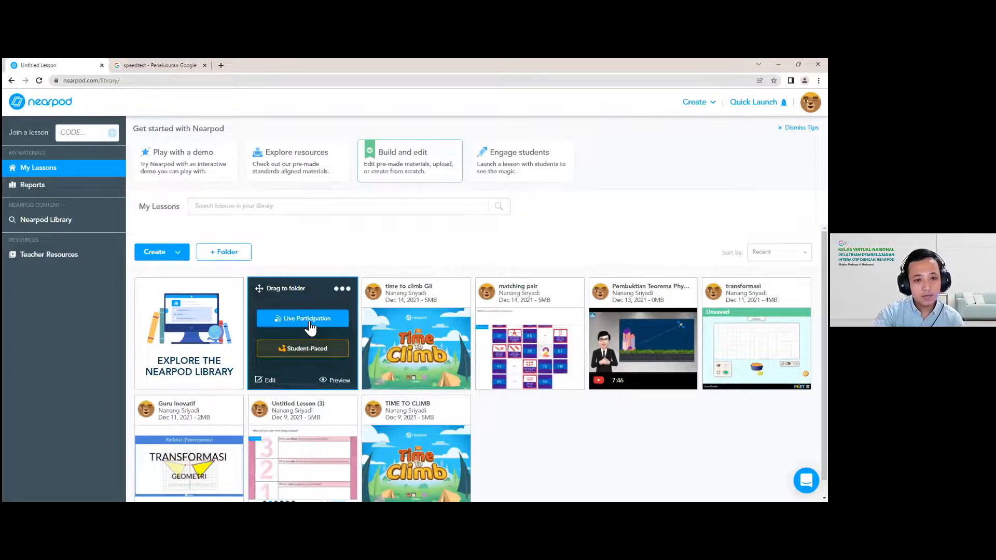
click(310, 319)
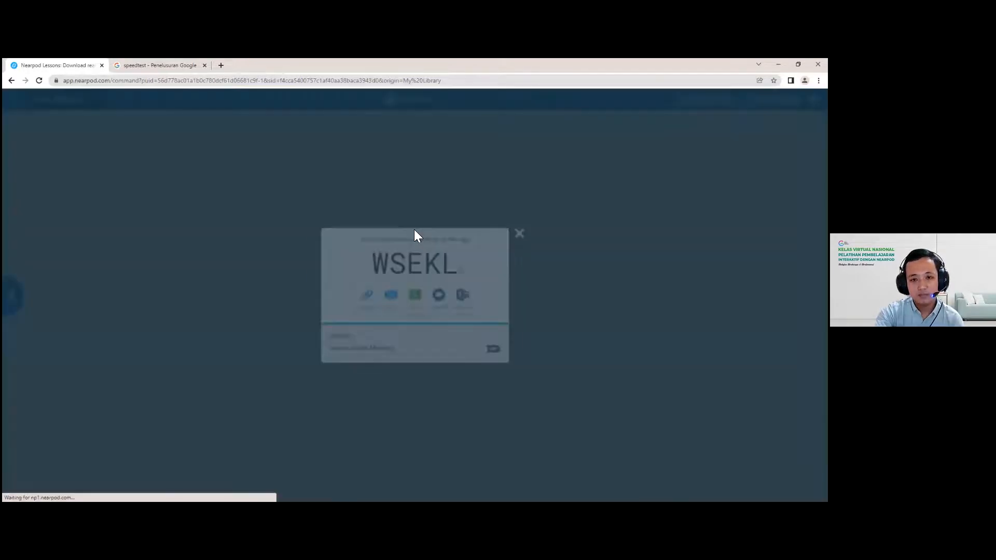
Step: Copy the live session's join link and check the student list for signed-in participants
click(364, 301)
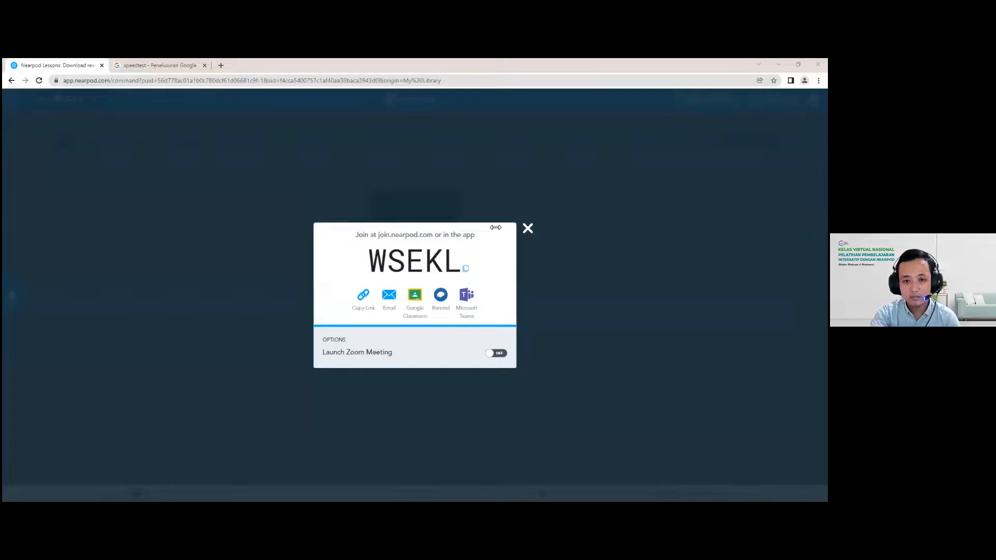
click(526, 229)
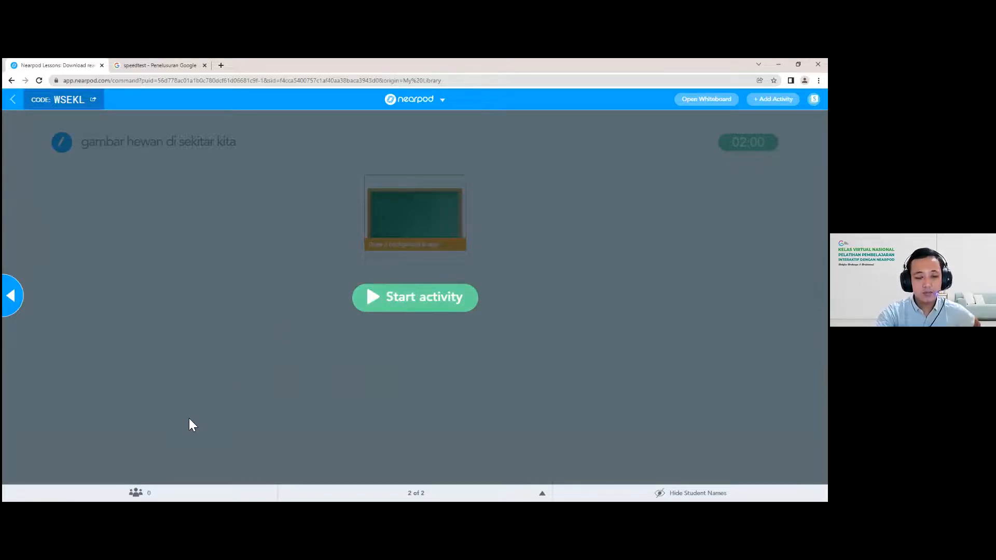
click(174, 492)
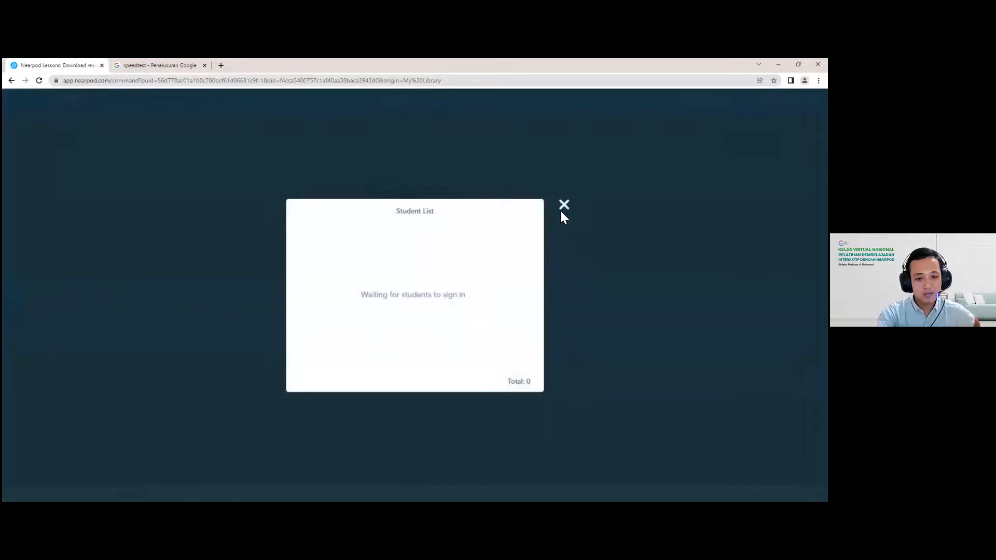
click(564, 206)
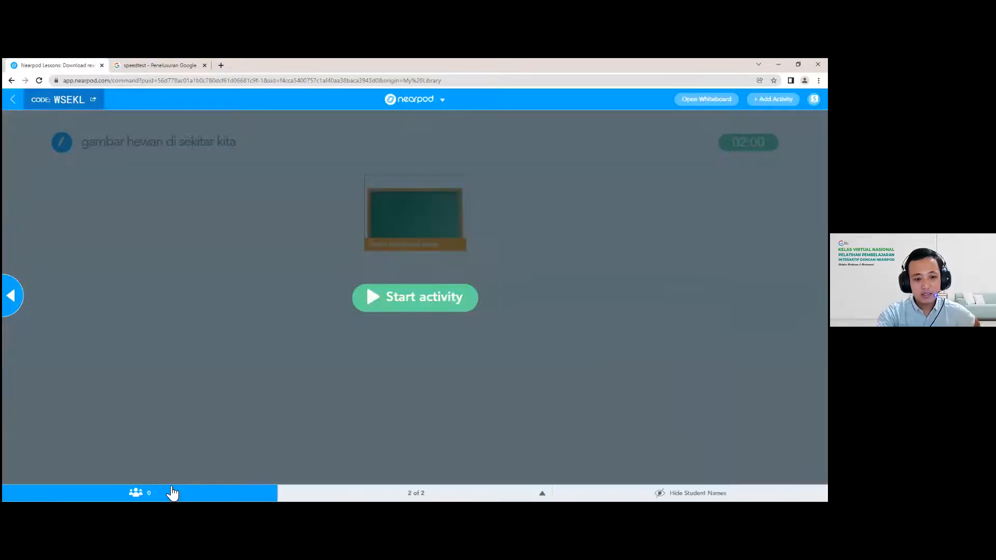
click(146, 496)
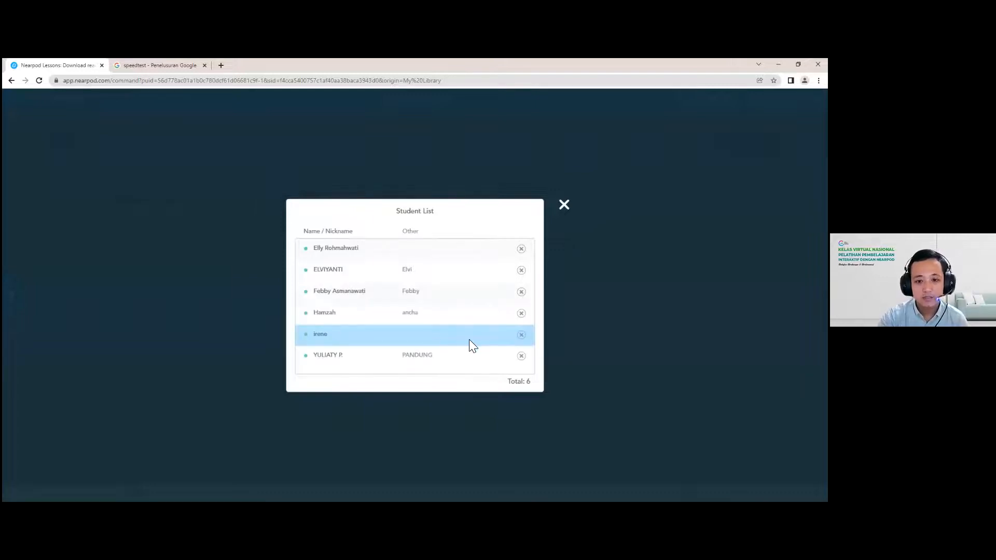
Step: Reopen the live session's student list and look through all entries for connected and disconnected participants
click(565, 206)
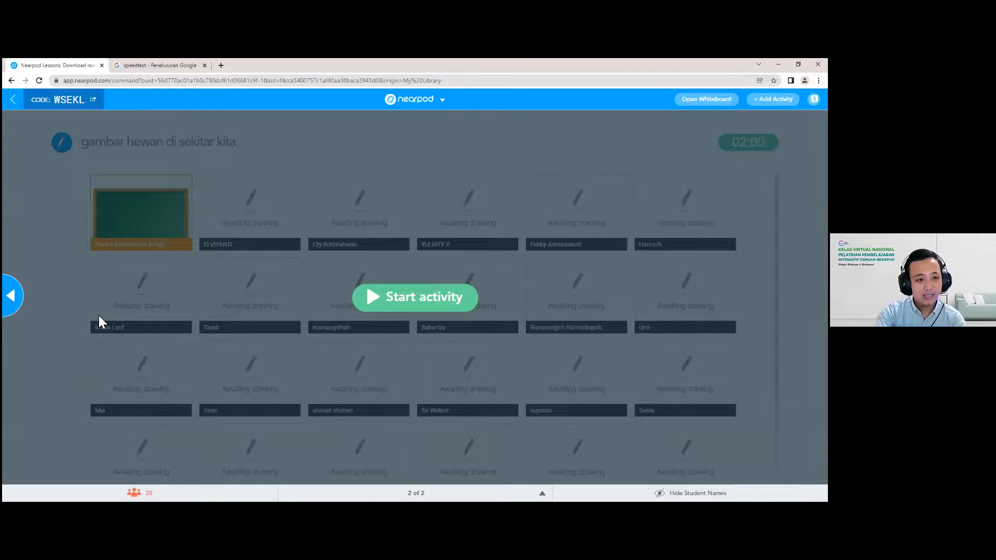
click(170, 490)
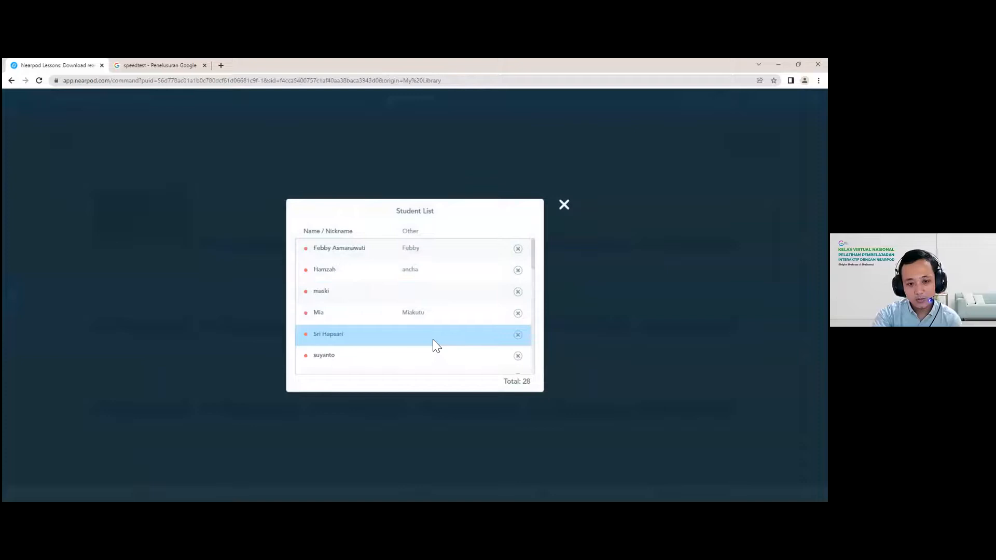
scroll(445, 337, down, 8)
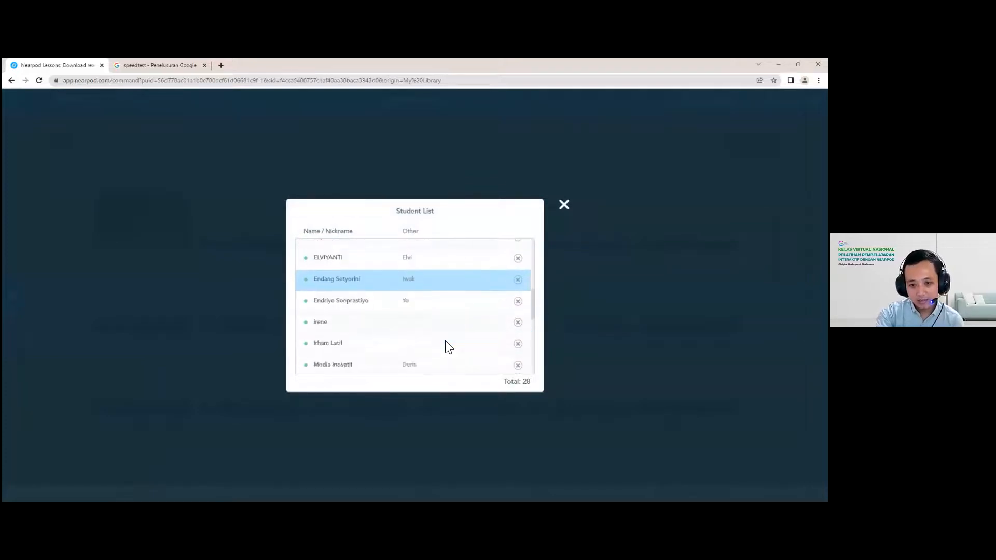
scroll(447, 346, up, 5)
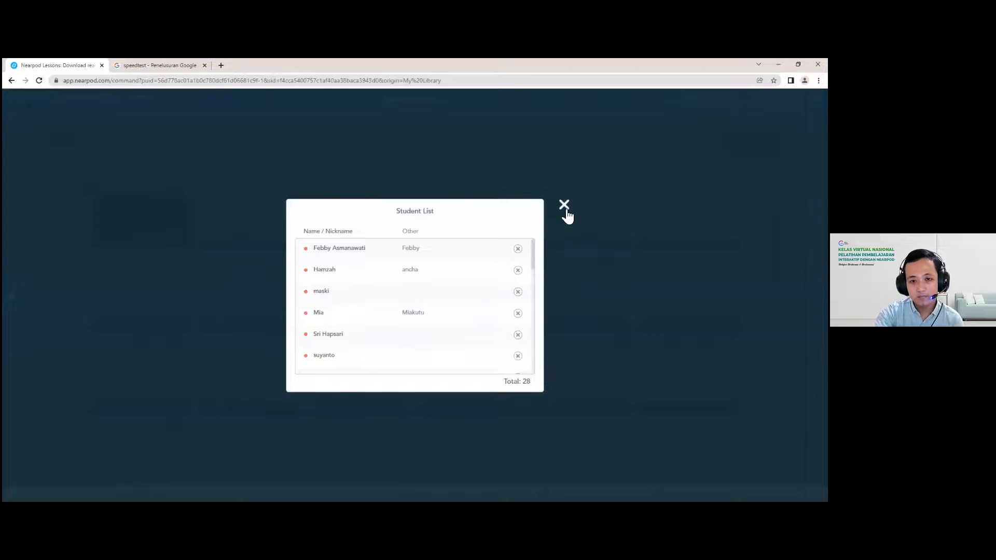
scroll(415, 316, down, 5)
scroll(405, 305, down, 3)
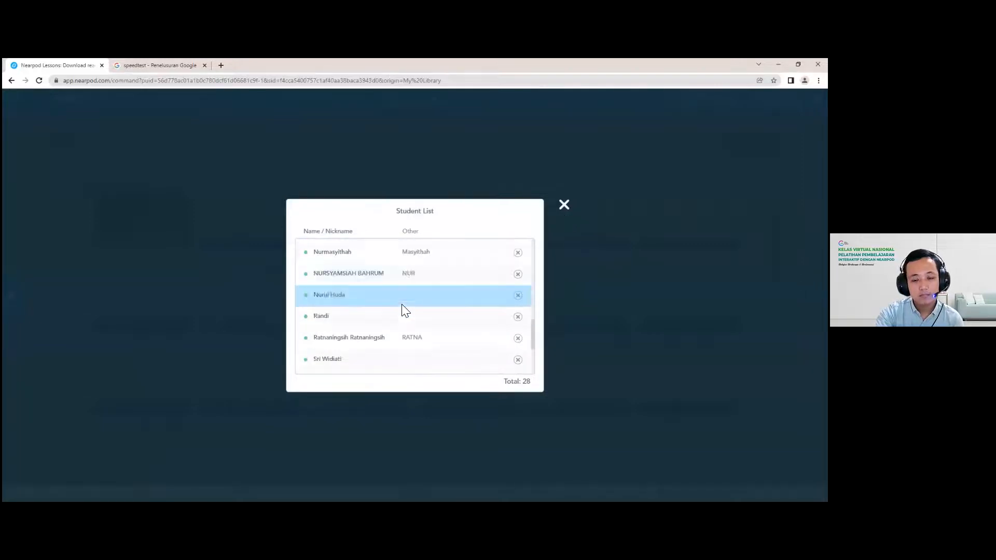
scroll(405, 305, up, 10)
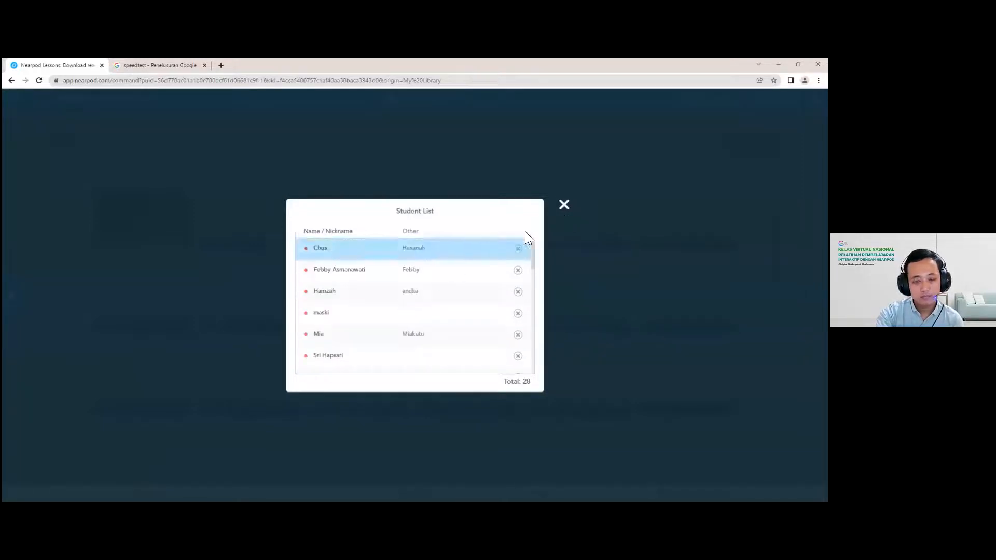
scroll(534, 256, down, 10)
drag(533, 309, 538, 251)
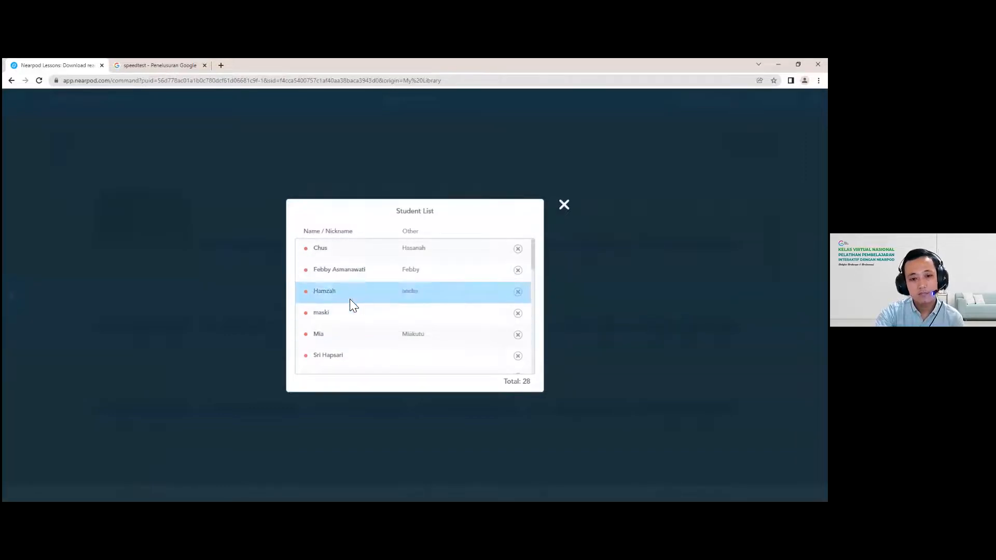
click(564, 206)
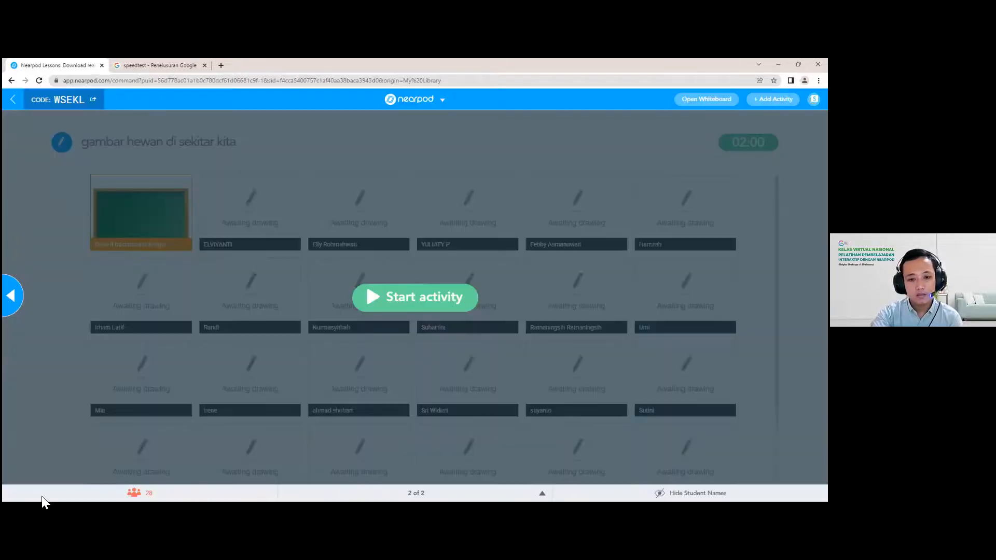
Step: Recheck the student list for newly joined participants and return to the waiting Draw It activity
click(150, 494)
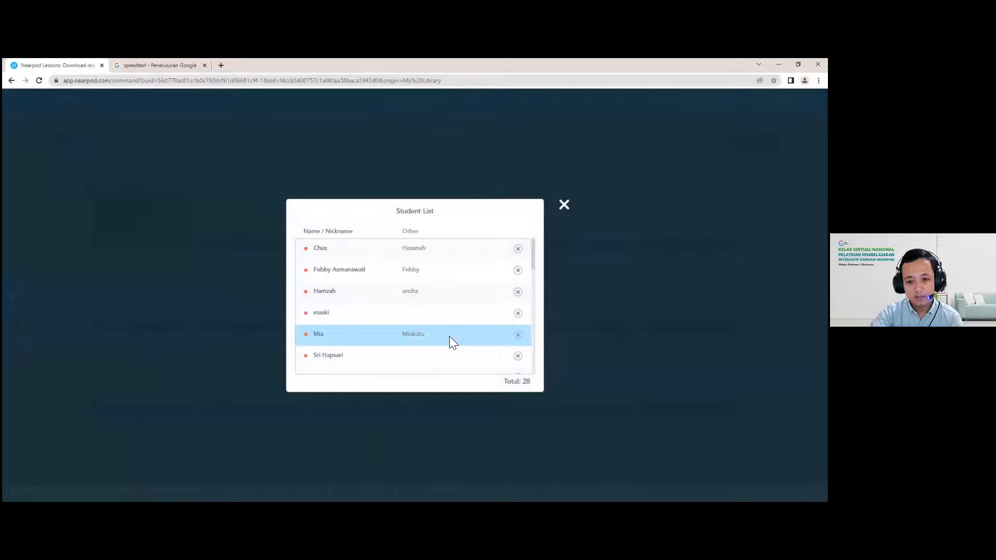
scroll(449, 336, down, 6)
click(564, 205)
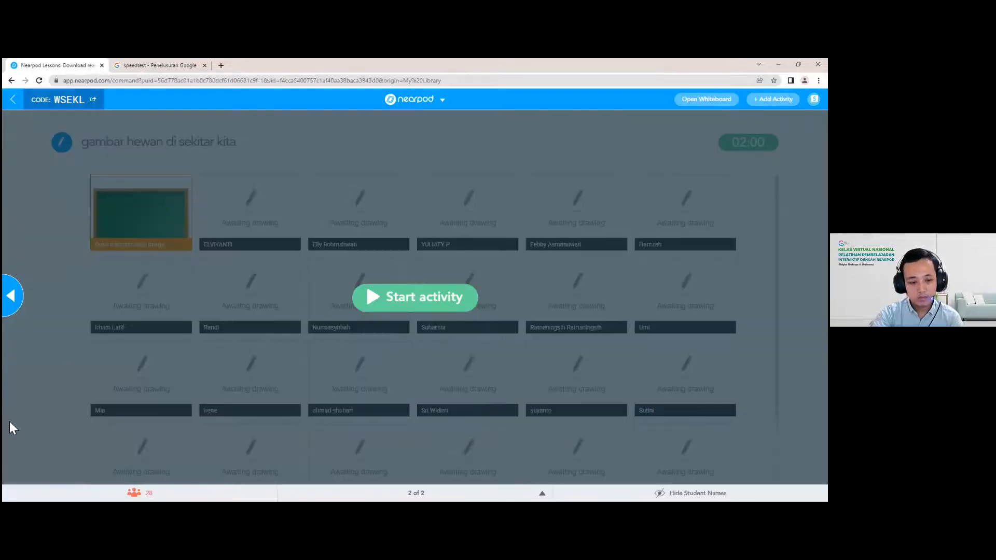
click(137, 493)
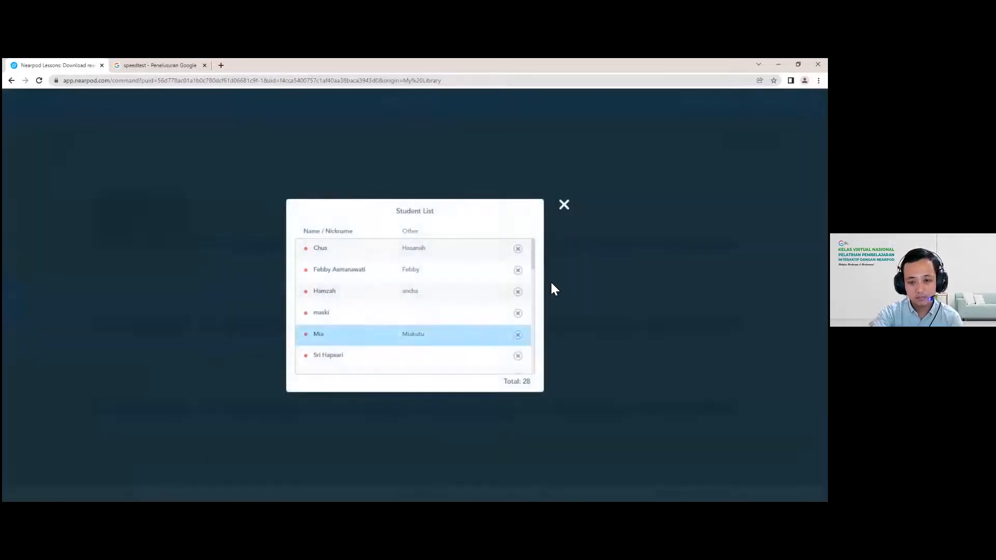
click(564, 208)
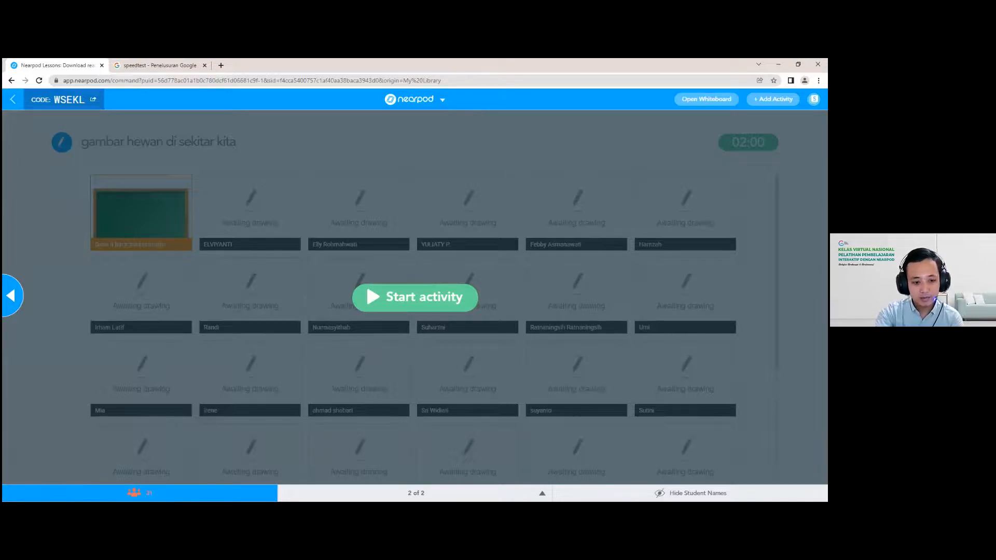
click(177, 498)
drag(534, 258, 524, 363)
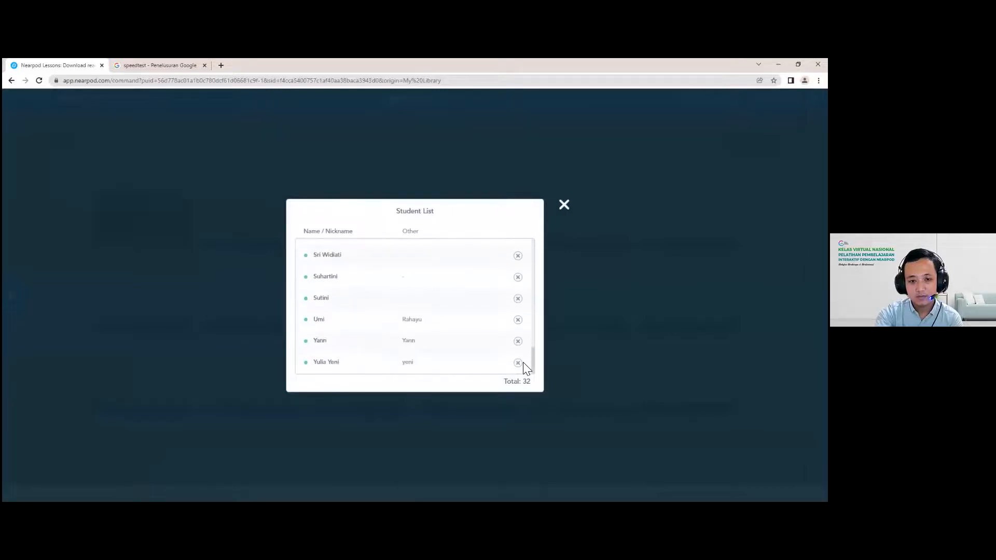
click(564, 205)
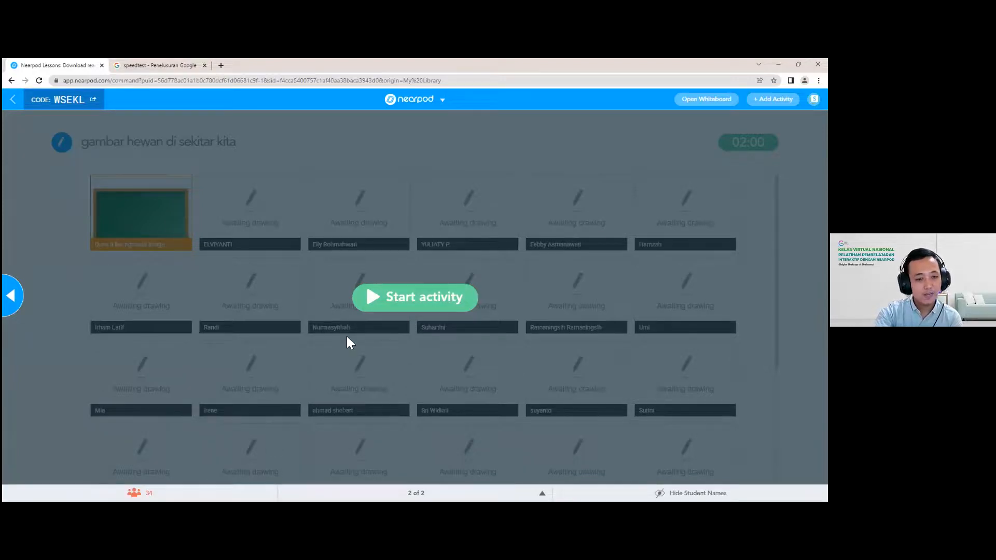
Step: Start the Draw It activity for the participants and look over their drawing tiles
click(419, 306)
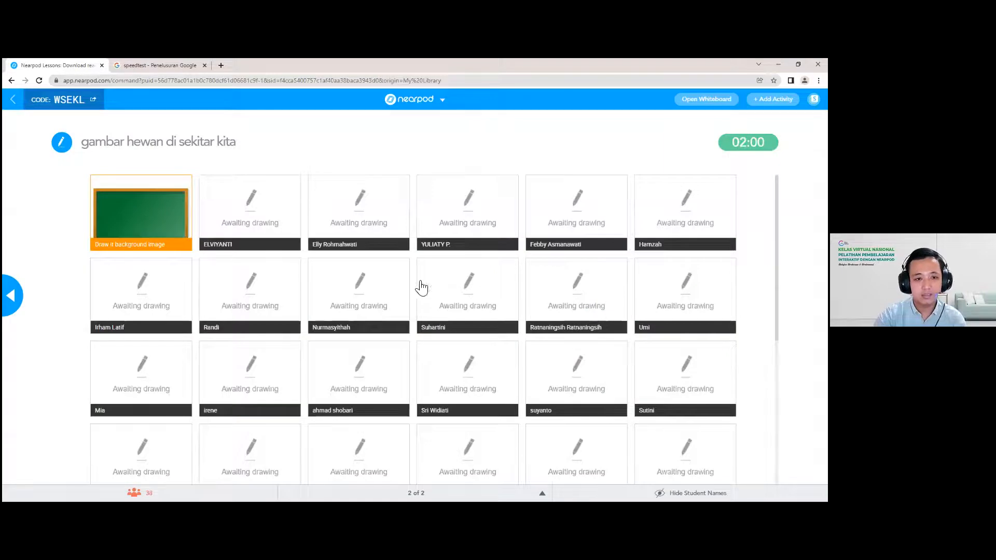
scroll(300, 329, down, 3)
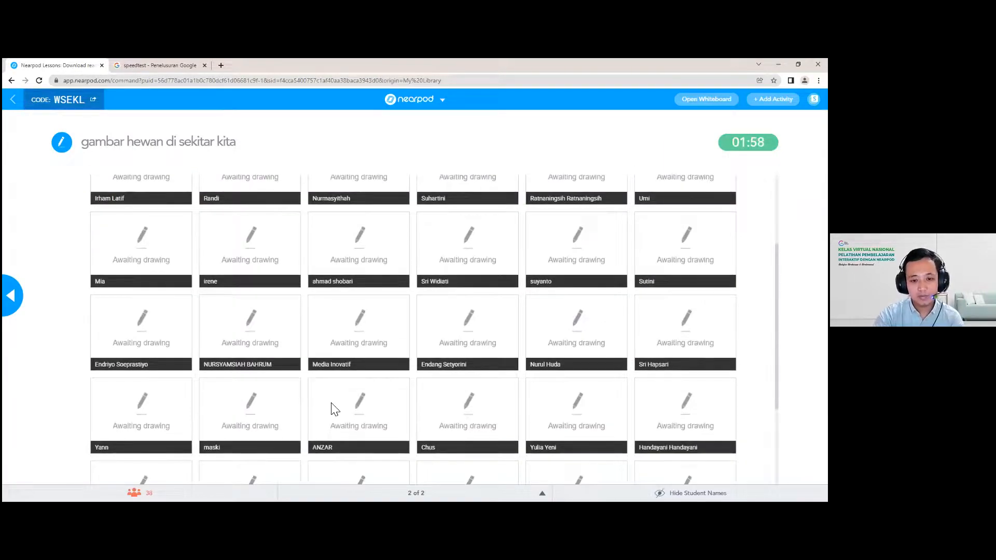
scroll(336, 407, down, 4)
scroll(596, 451, up, 6)
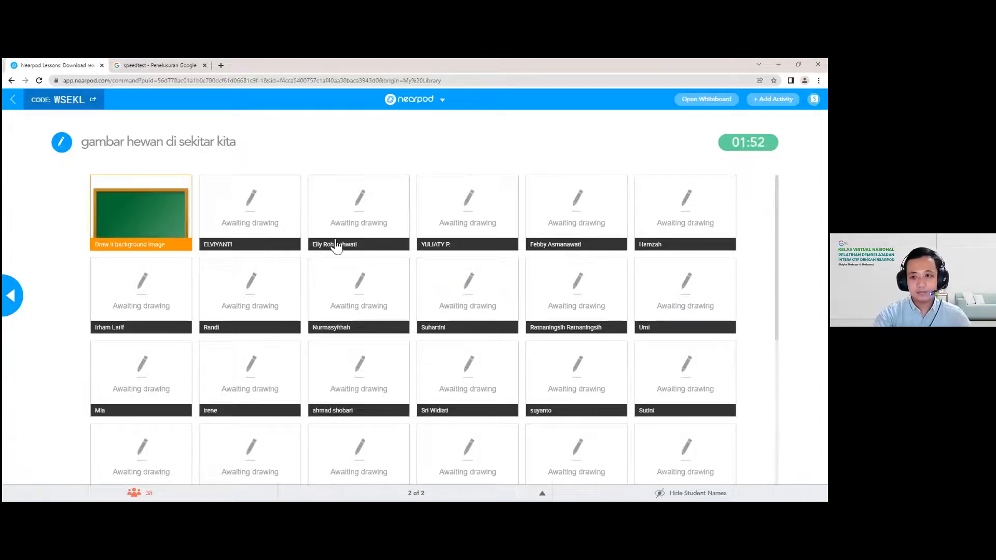
Step: View the enlarged Draw It background image and return to the overview of participants' drawings
click(158, 230)
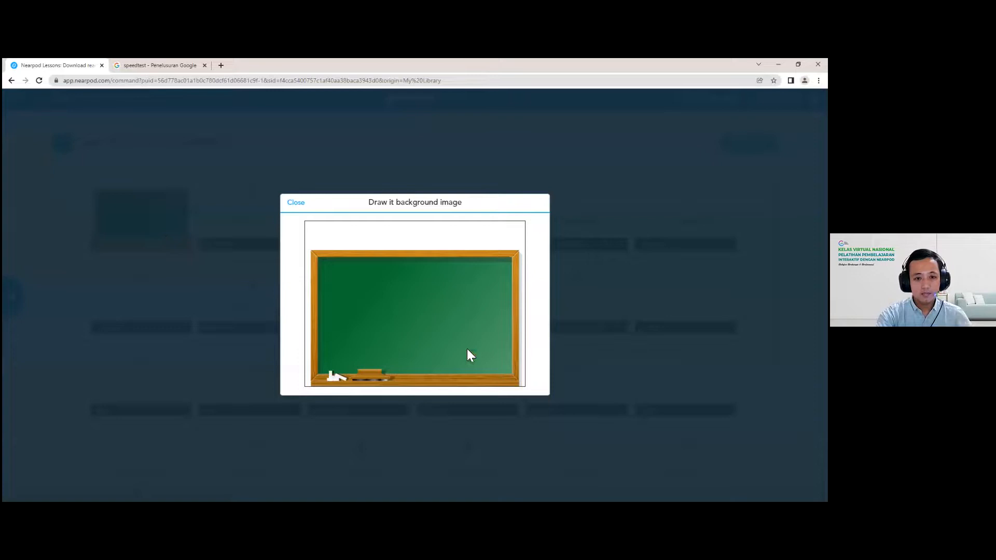
click(293, 203)
scroll(259, 275, down, 3)
scroll(408, 321, up, 3)
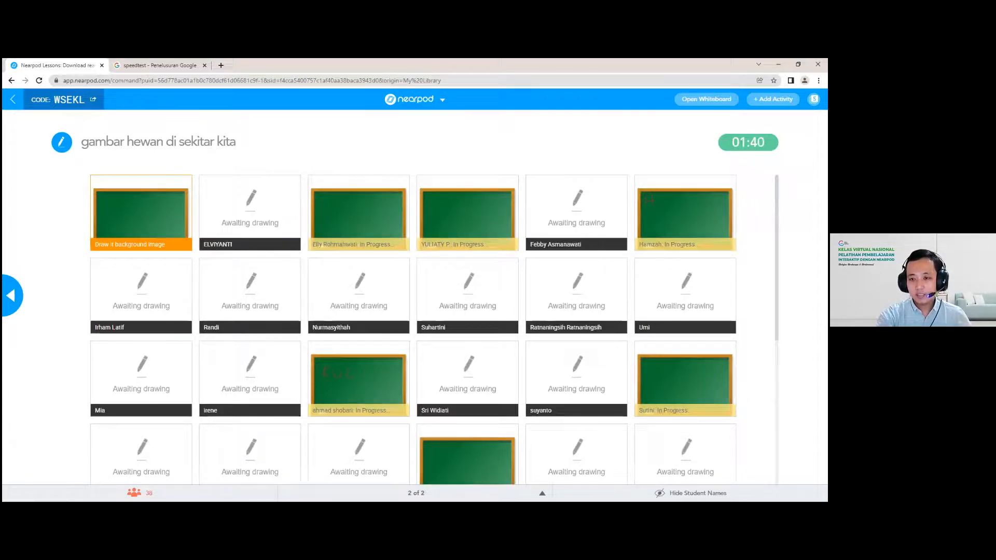
Step: Check the remaining participants' drawing tiles and dismiss the premium feature notice
scroll(582, 396, down, 7)
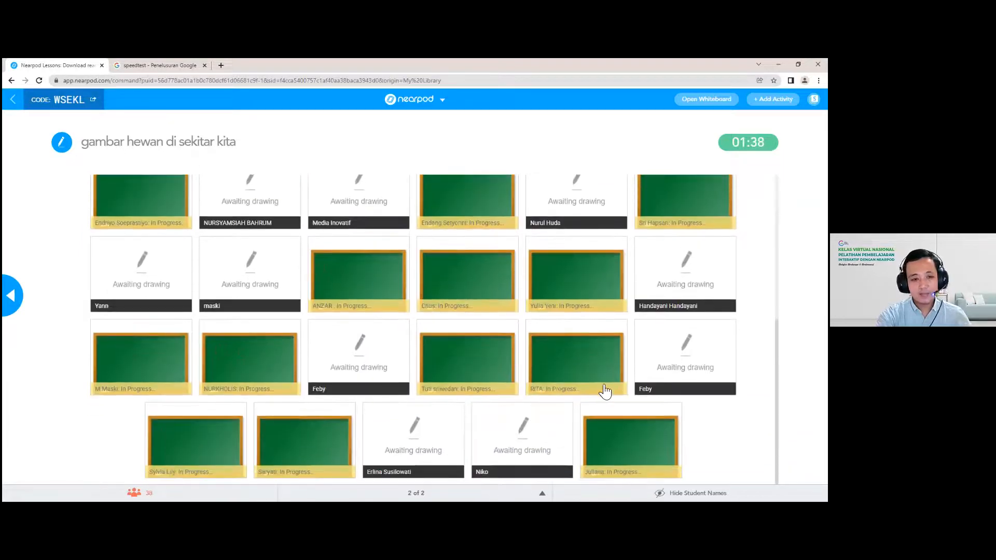
scroll(511, 466, up, 5)
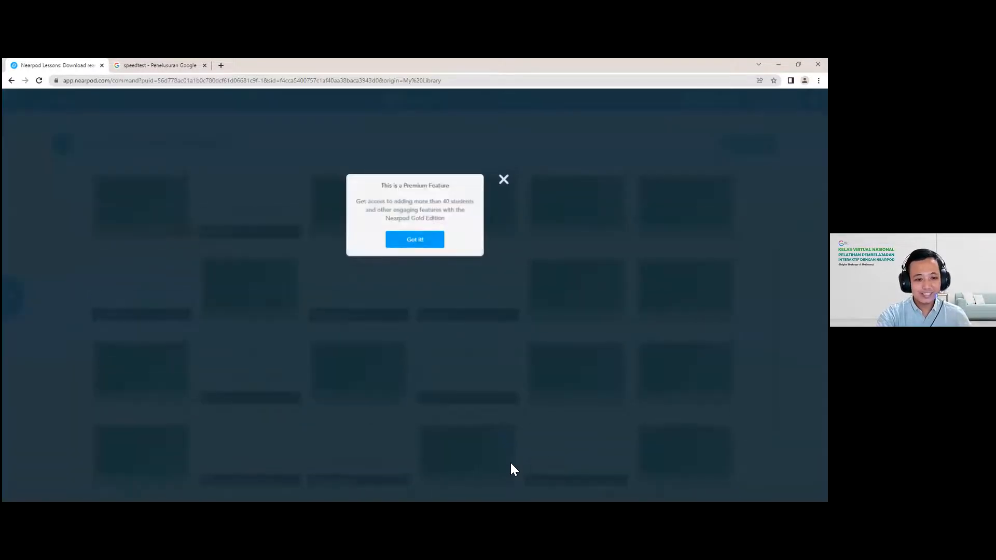
click(506, 178)
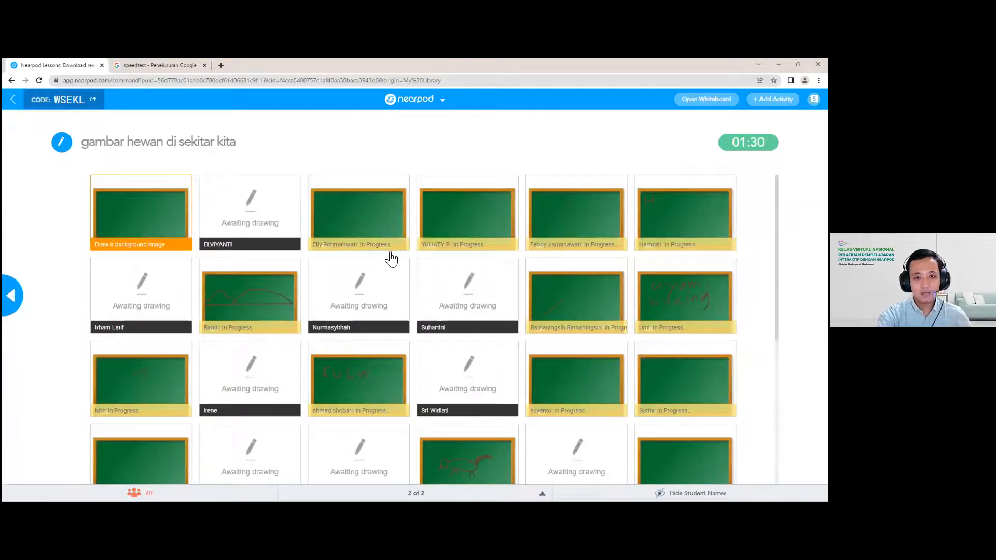
Step: Monitor the participants' drawings across the whole overview for progress and submissions while the timer runs
scroll(248, 362, down, 1)
scroll(248, 361, up, 1)
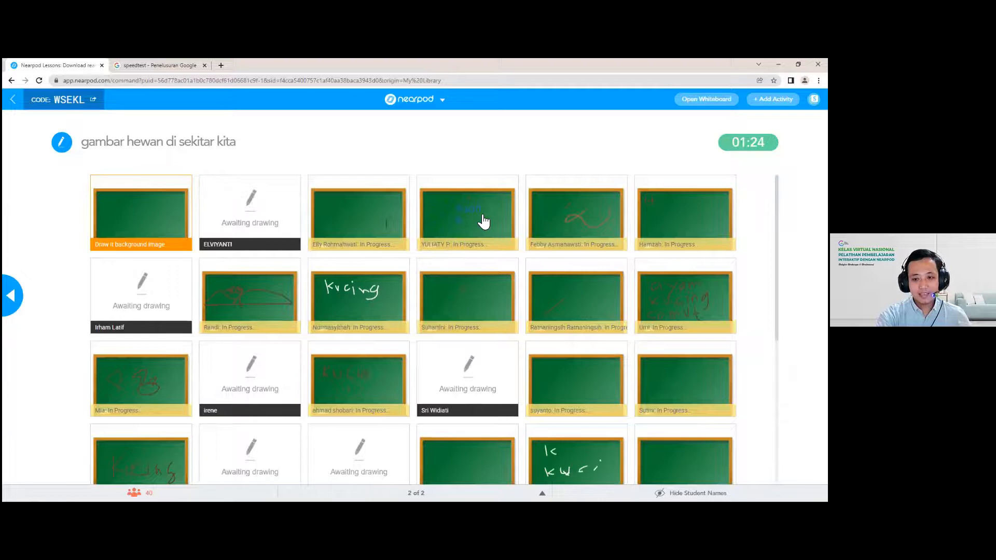
scroll(378, 472, down, 2)
scroll(298, 441, down, 2)
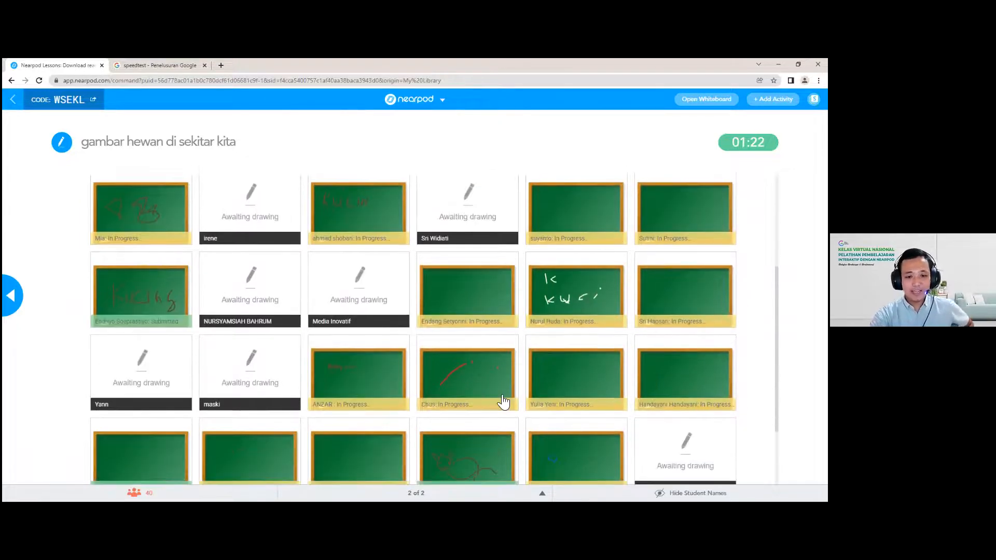
scroll(504, 401, down, 2)
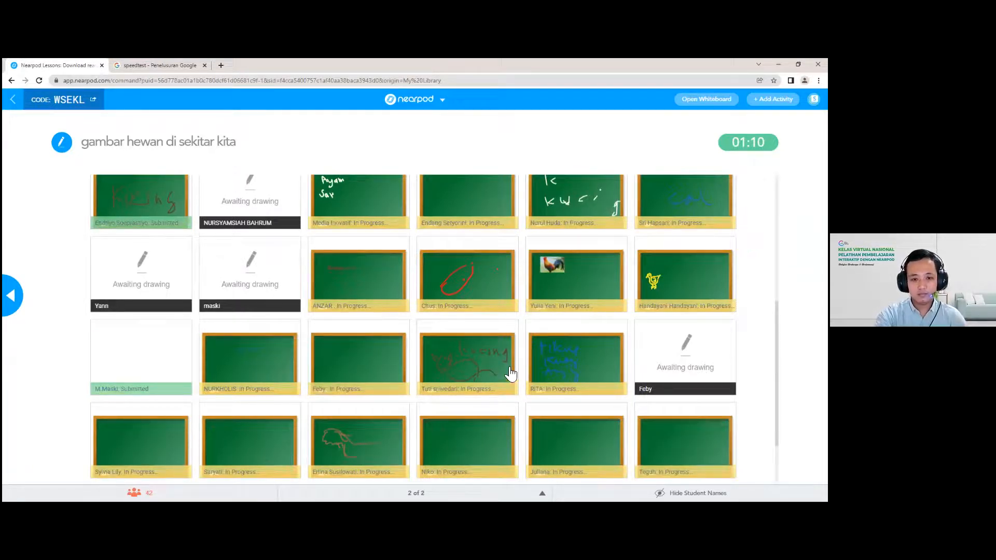
scroll(467, 353, up, 2)
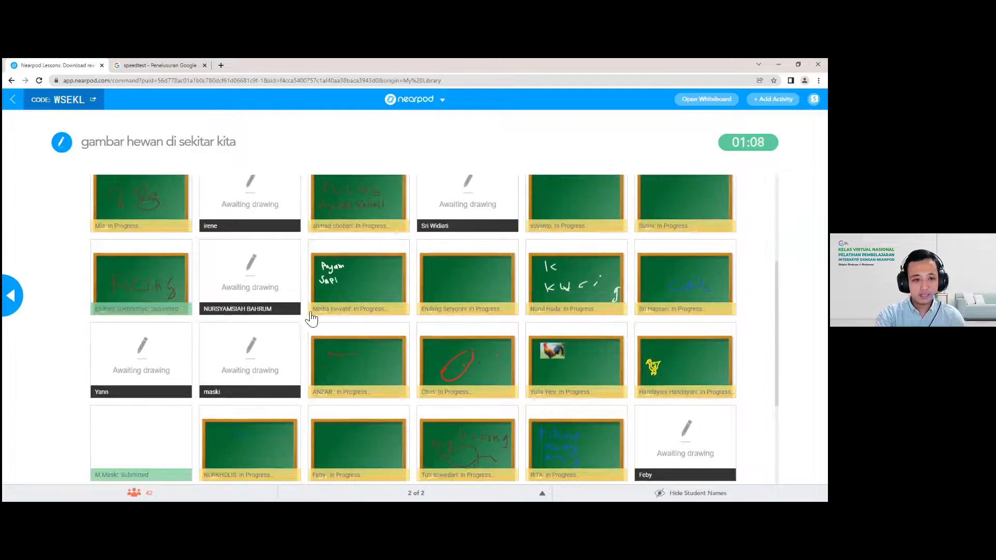
scroll(453, 338, up, 3)
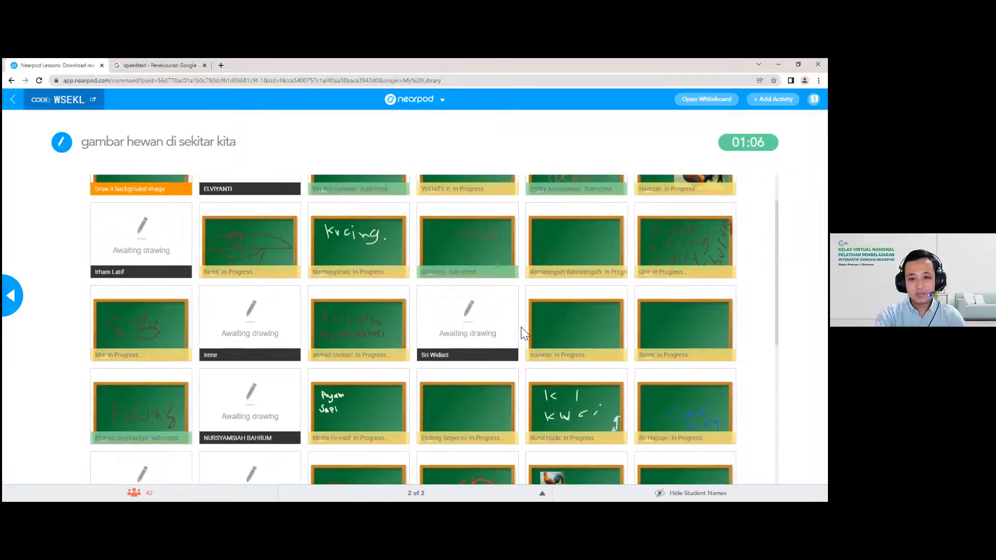
scroll(493, 275, up, 1)
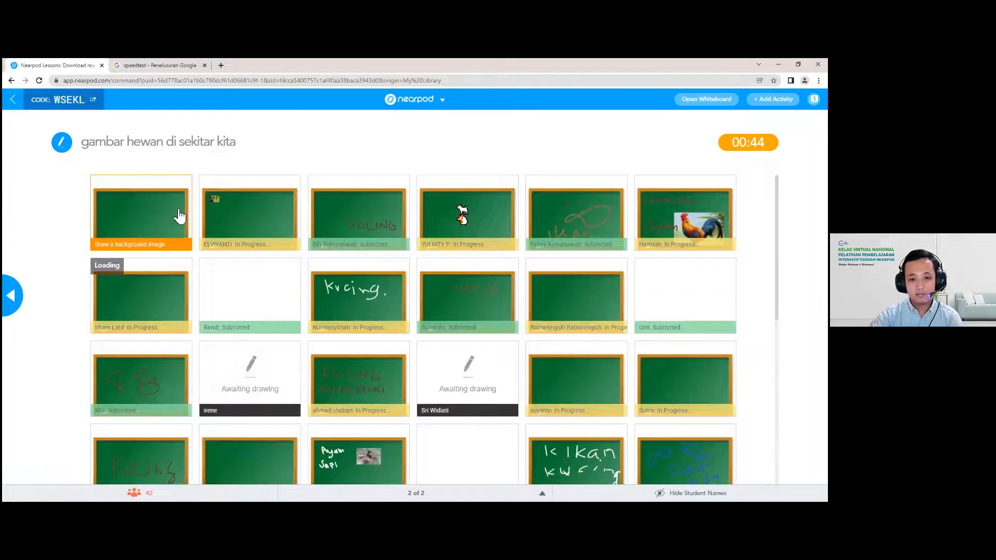
scroll(413, 314, down, 3)
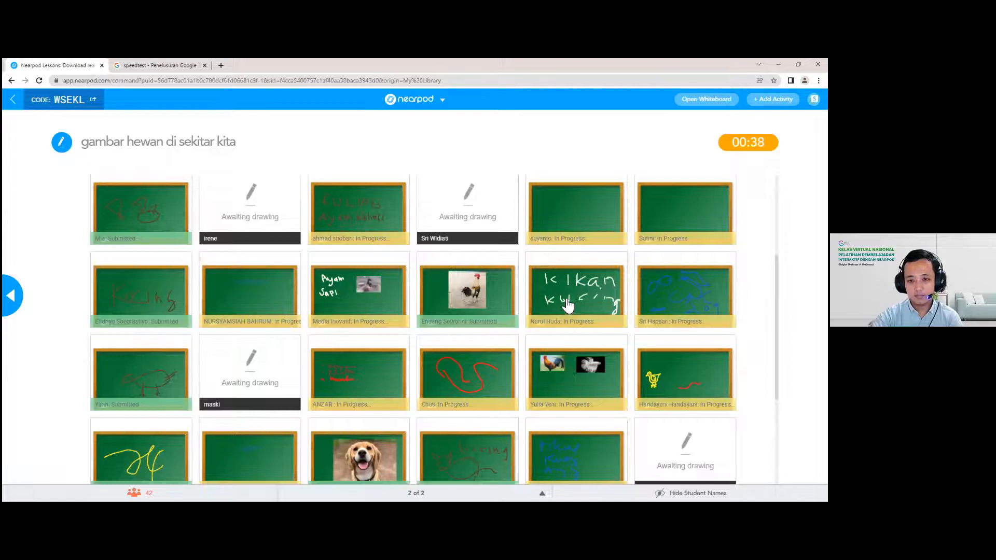
scroll(495, 405, up, 2)
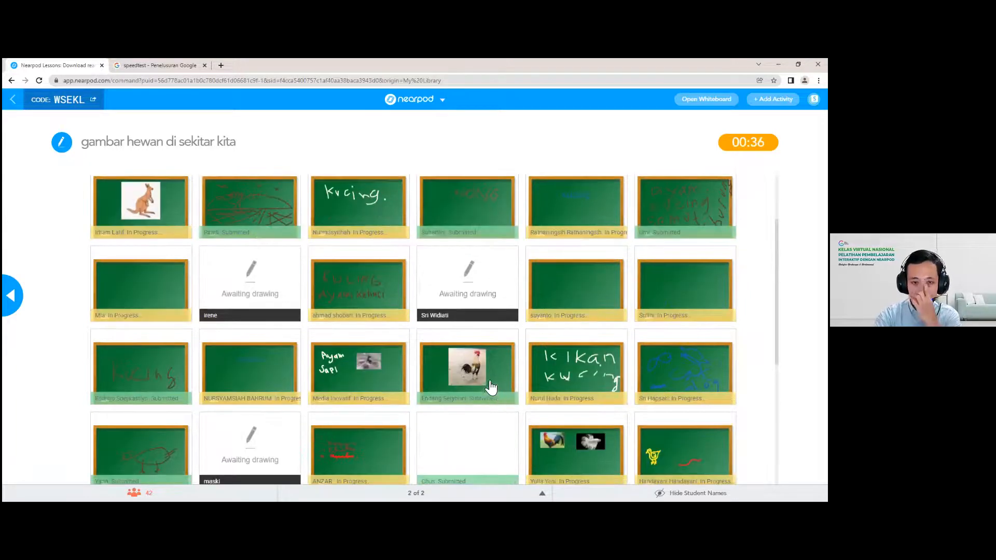
scroll(446, 353, up, 2)
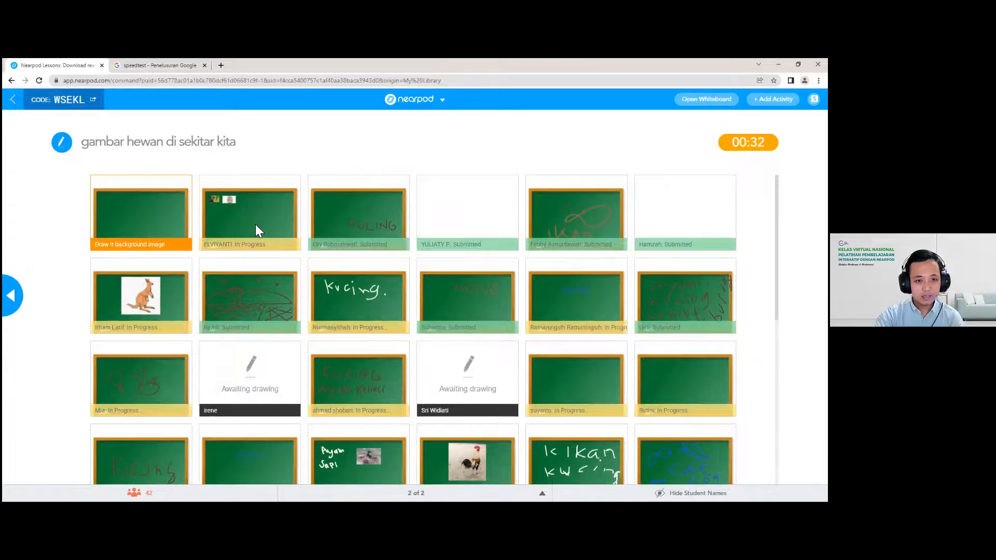
Step: Review the first eleven participants' drawings one by one in the enlarged view and return to the overview
click(256, 224)
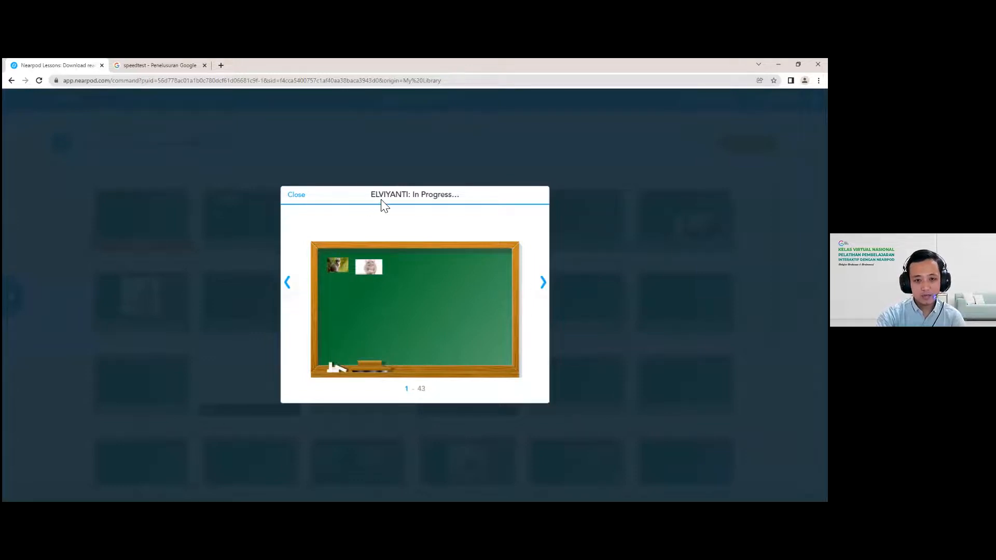
click(543, 291)
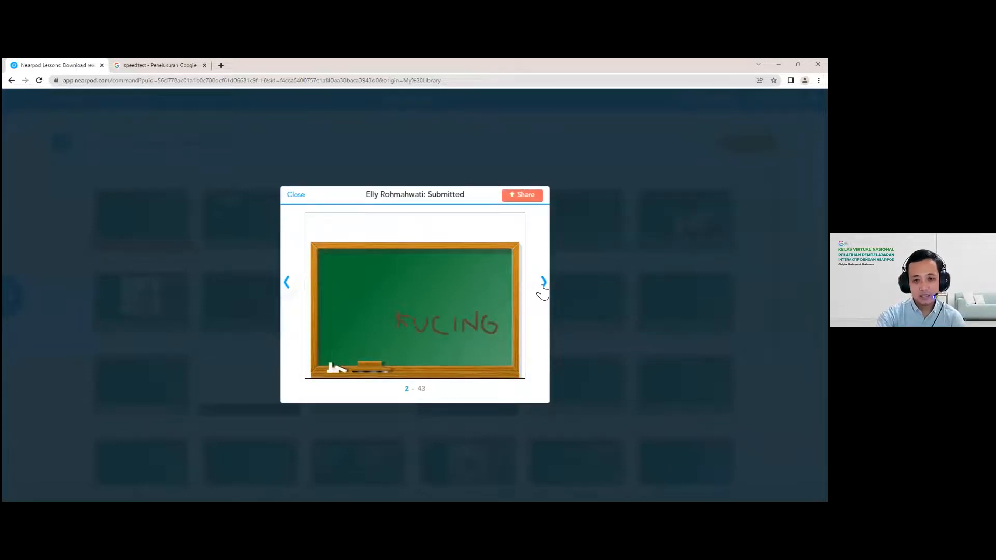
click(542, 290)
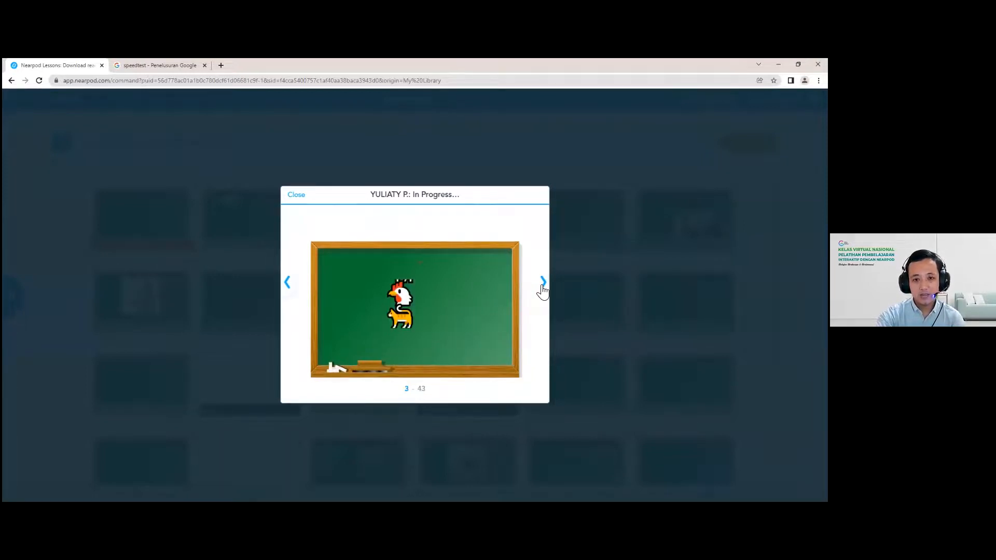
click(542, 290)
click(543, 291)
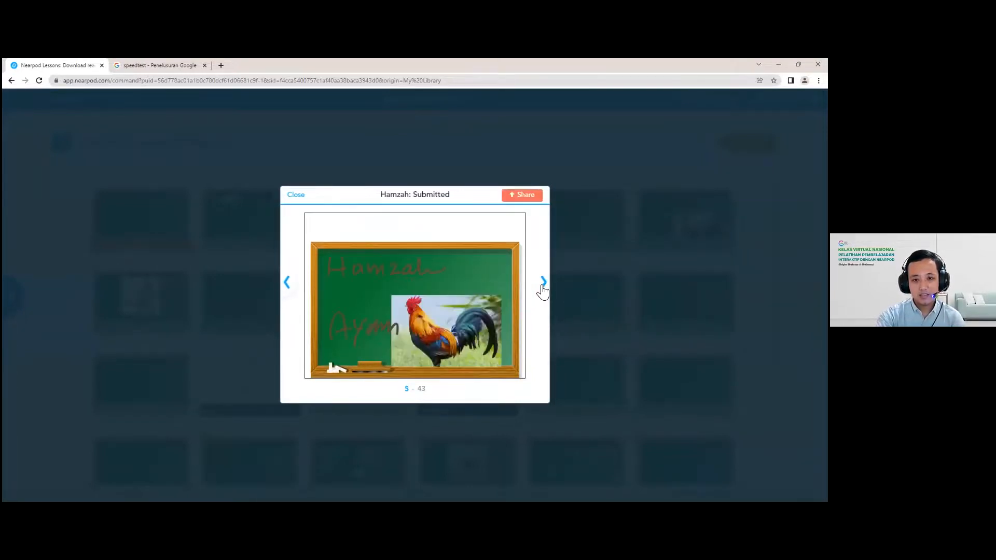
click(543, 290)
click(542, 290)
click(542, 290)
click(542, 290)
click(542, 291)
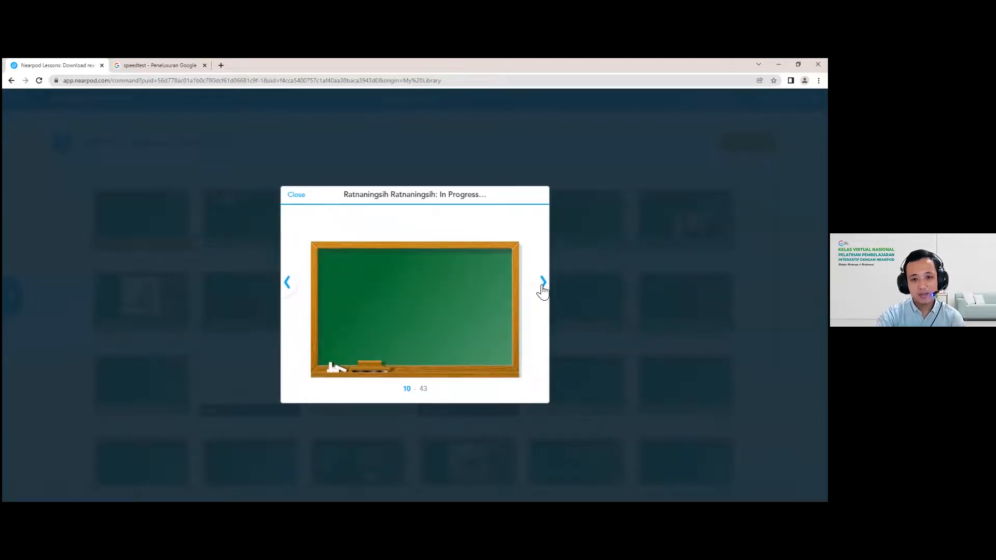
click(542, 290)
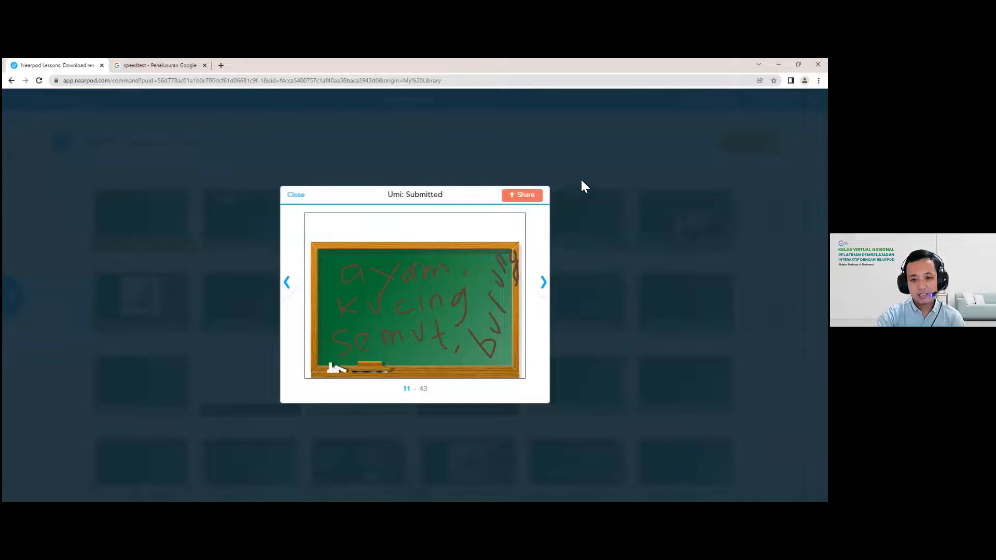
click(291, 198)
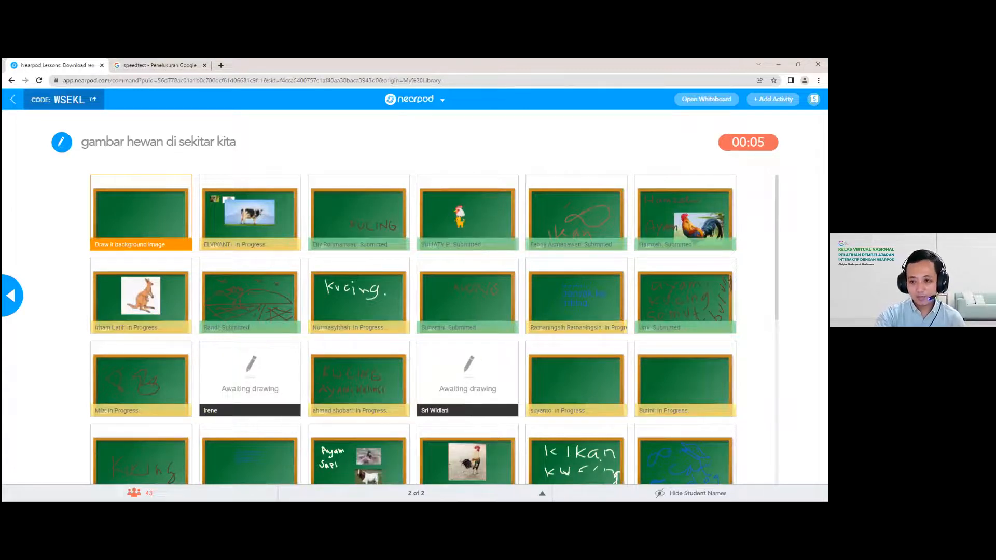
Step: Check all participants' drawing tiles and submission statuses from the first row to the last as the timer runs out
scroll(413, 330, down, 5)
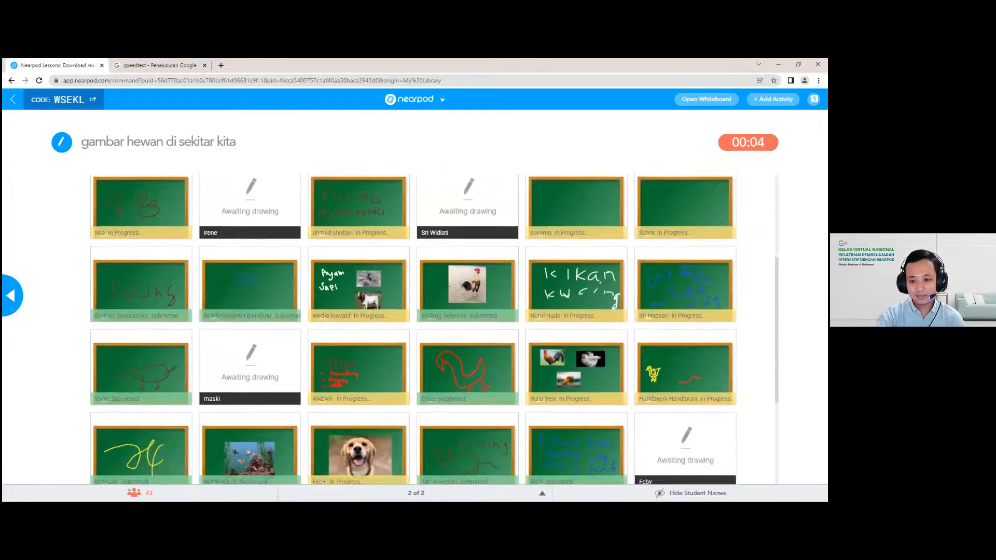
scroll(413, 330, down, 2)
scroll(413, 330, up, 7)
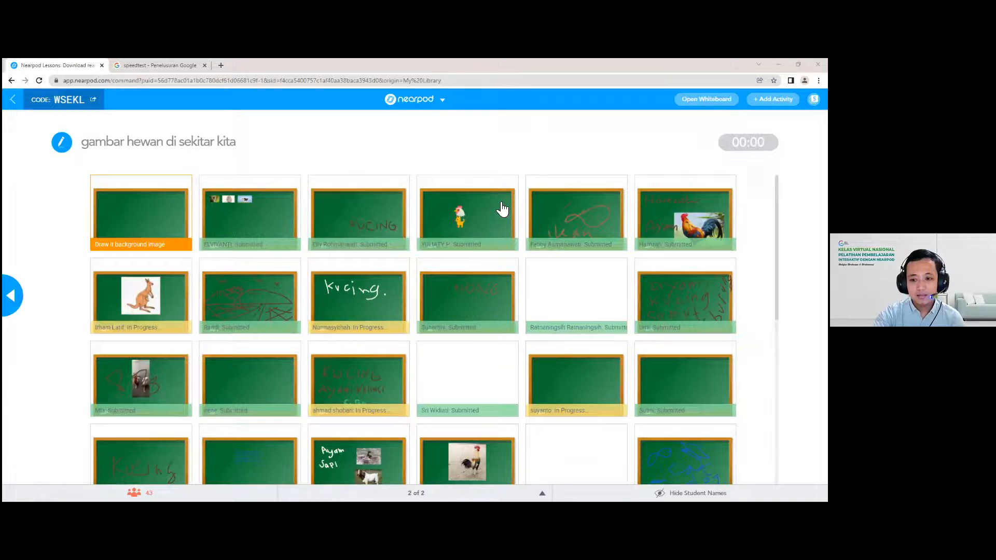
scroll(407, 312, down, 2)
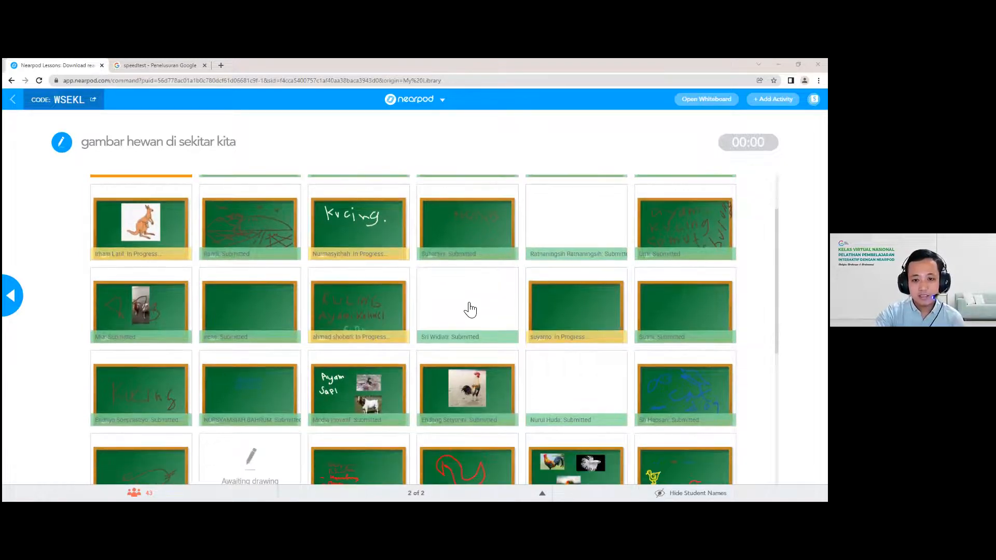
scroll(465, 402, down, 1)
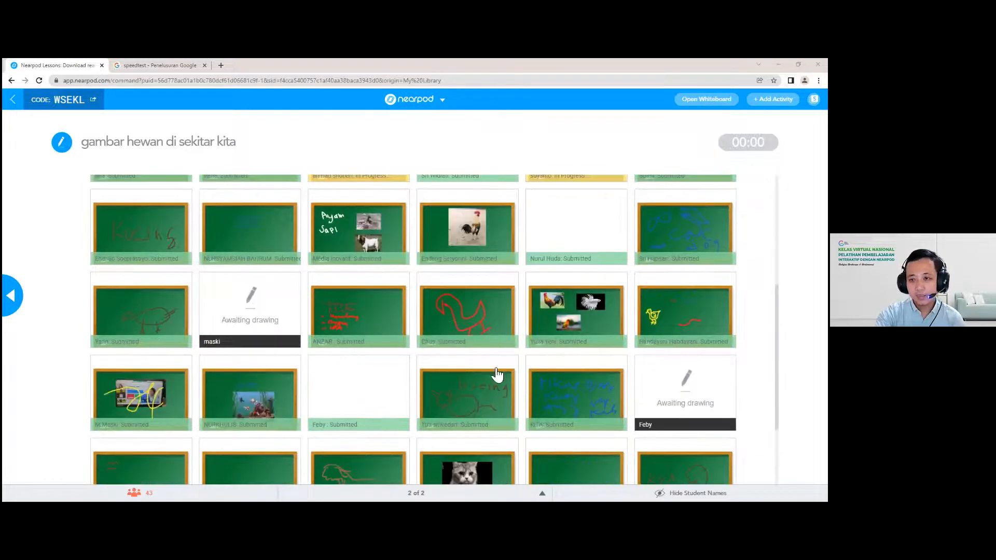
scroll(420, 368, down, 2)
scroll(327, 340, up, 3)
scroll(171, 347, up, 4)
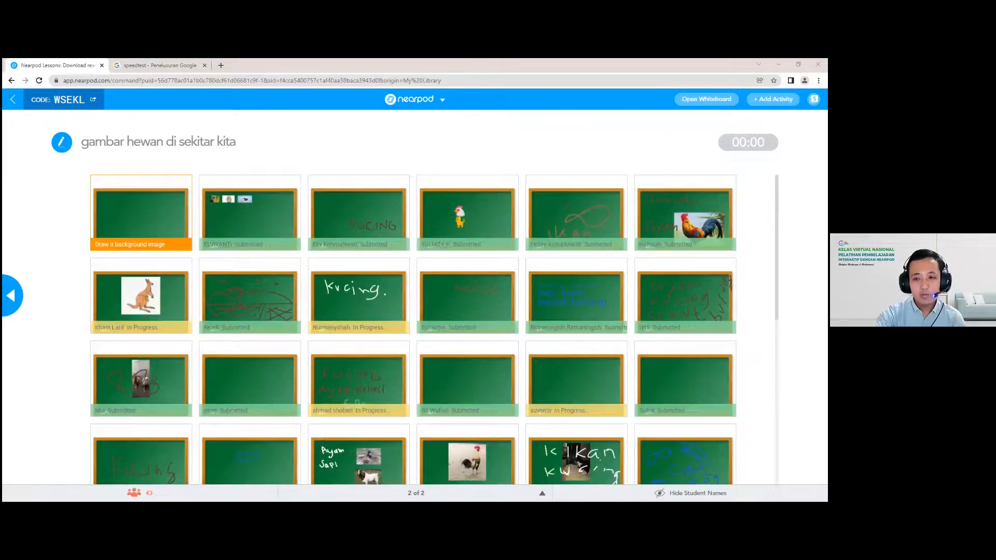
Step: View the enlarged rooster and kangaroo drawings and return to the overview
click(372, 356)
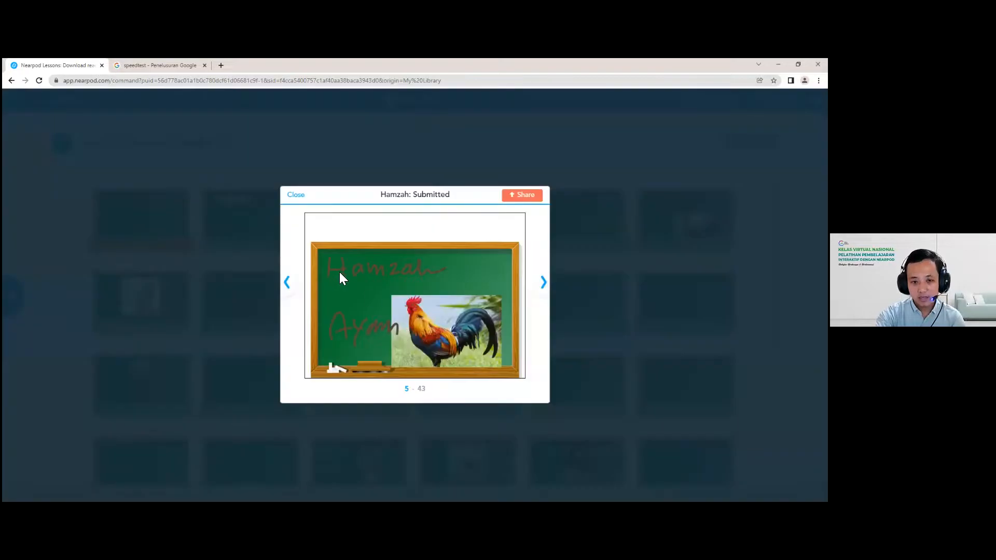
click(544, 282)
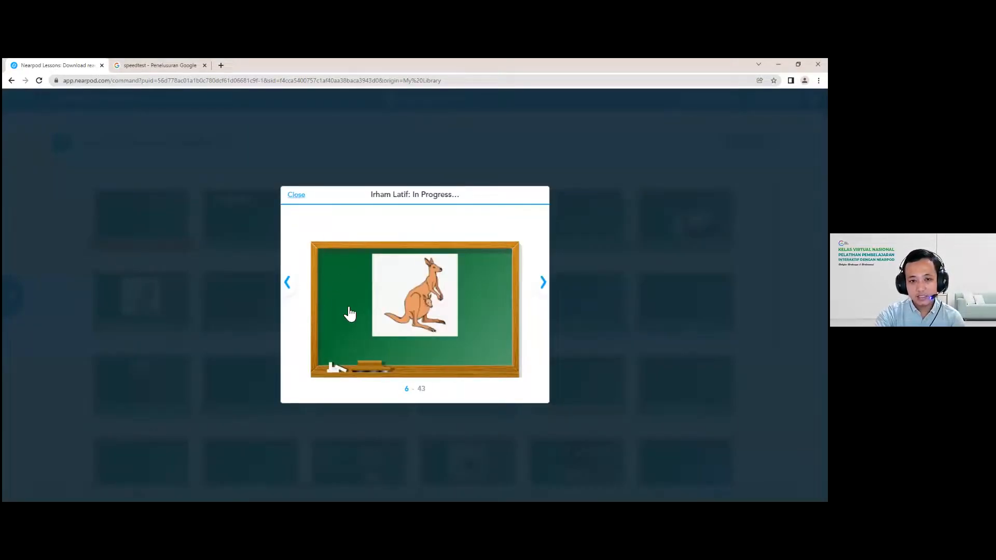
click(568, 301)
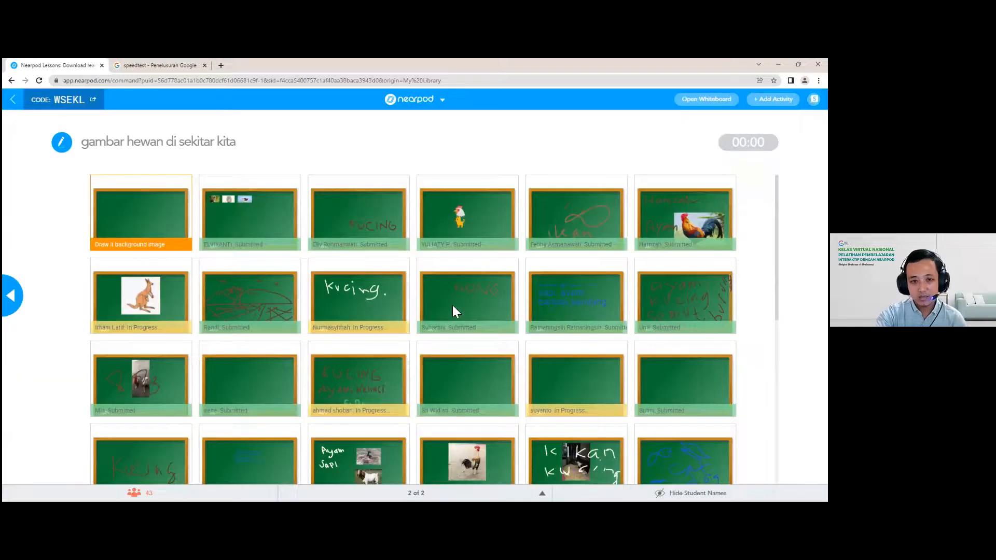
Step: Share the submitted rooster drawing with the participants, stop sharing it, and return to the overview
click(454, 306)
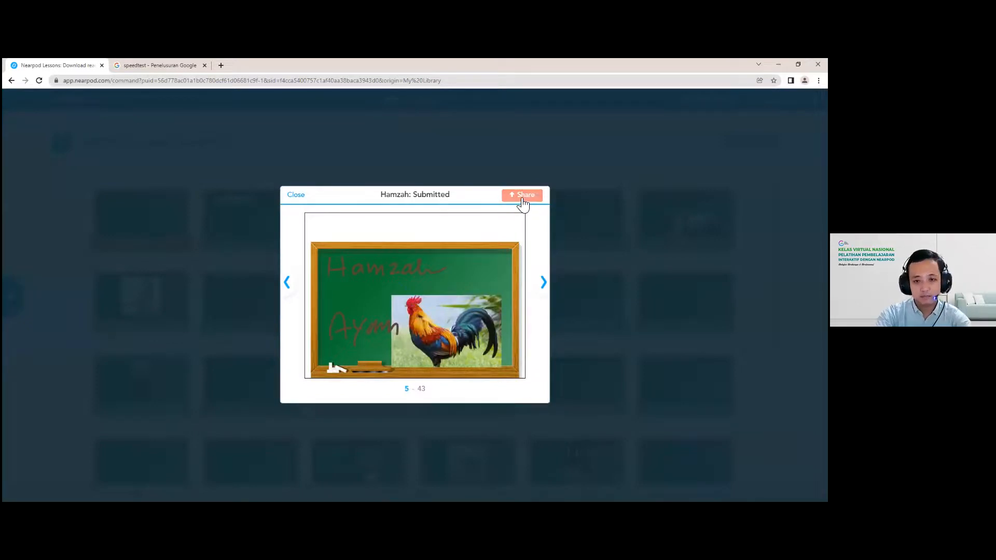
click(522, 197)
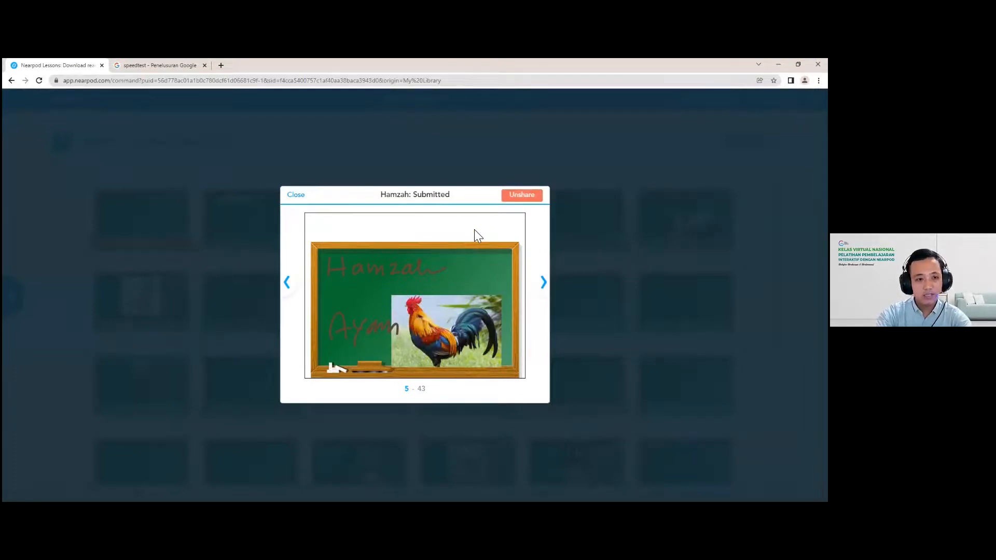
click(524, 196)
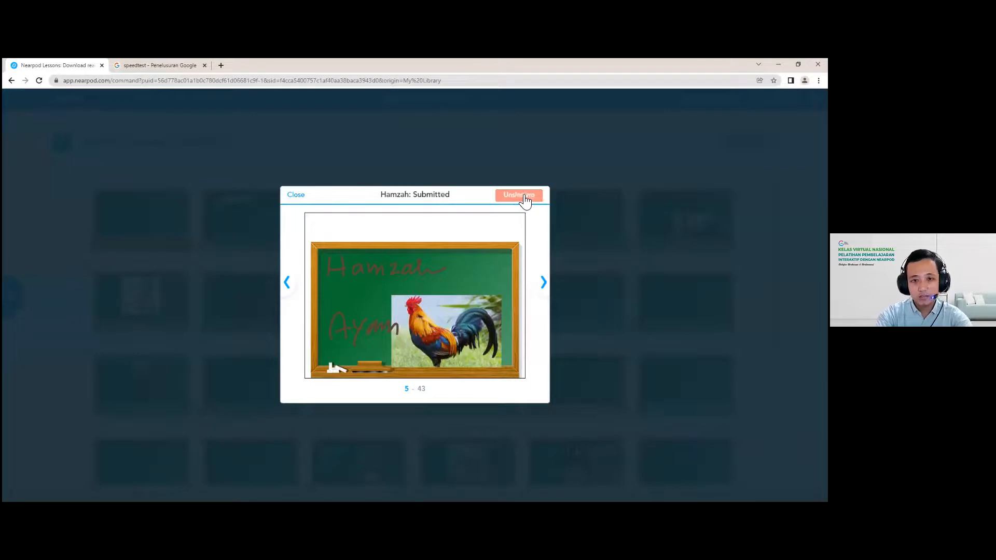
click(295, 197)
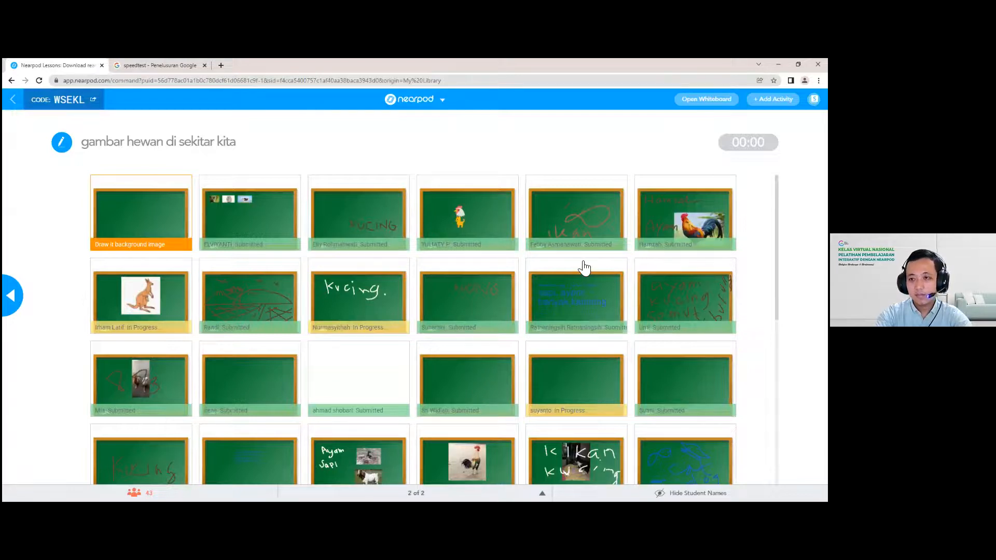
Step: Request the presentation's assessment report and confirm sending it to the account's e-mail address
scroll(449, 285, down, 8)
scroll(165, 214, up, 5)
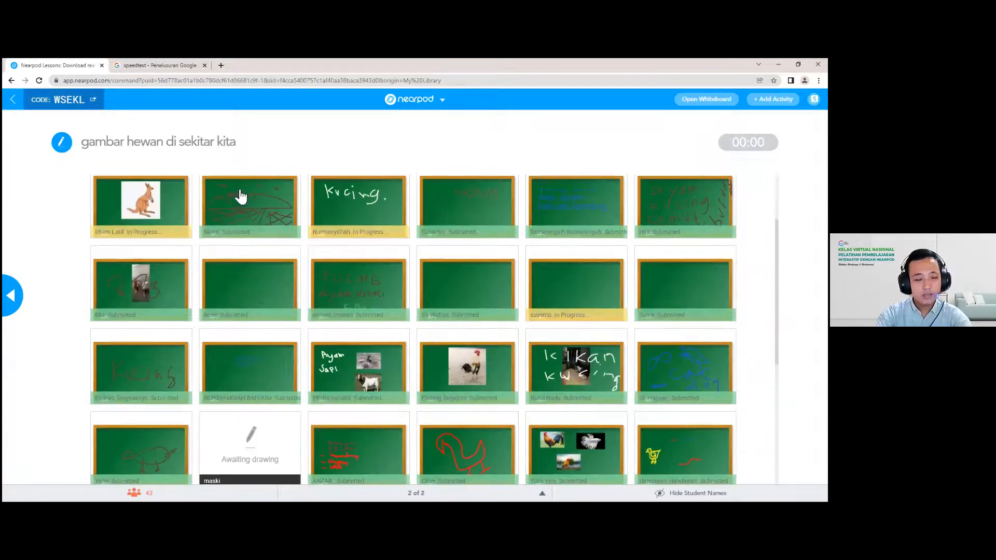
scroll(240, 196, up, 2)
click(442, 101)
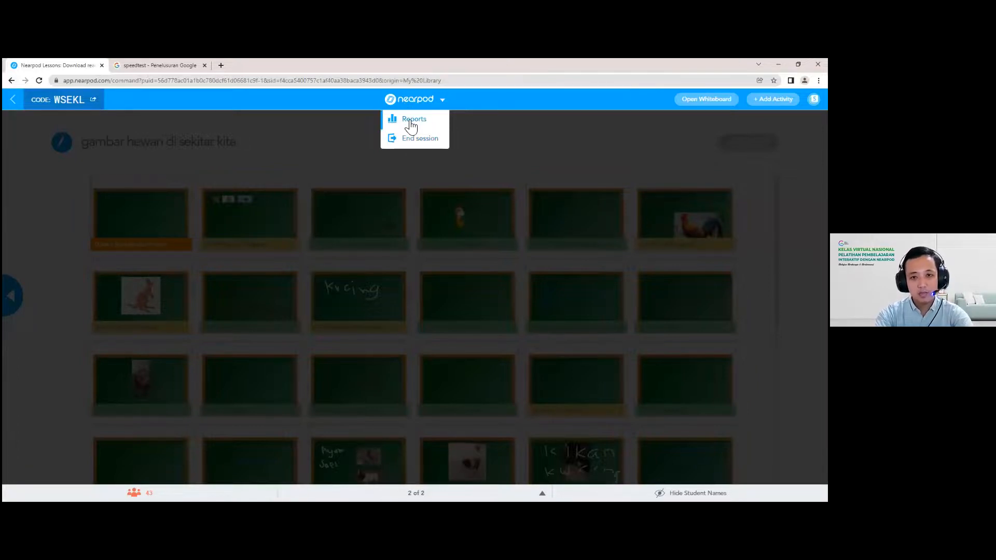
click(441, 231)
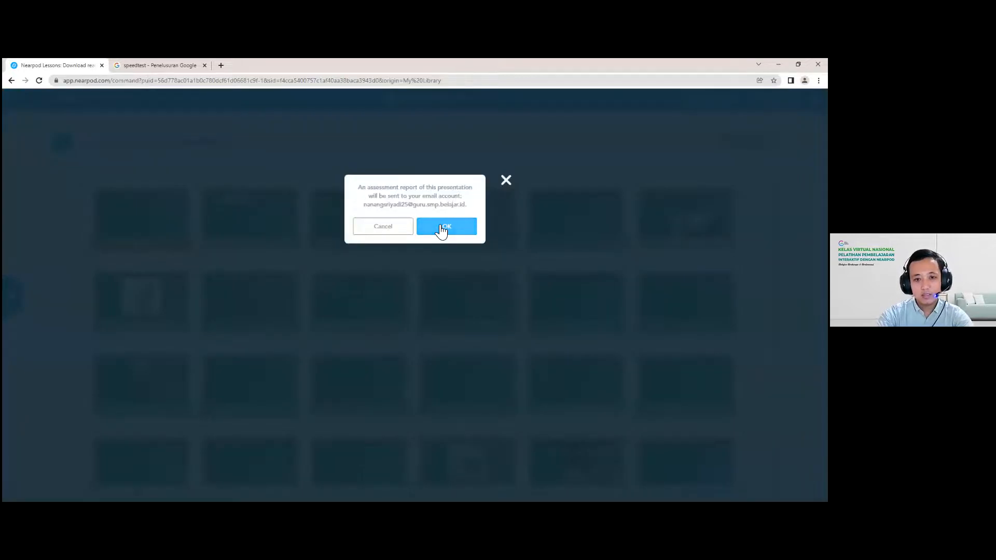
click(442, 230)
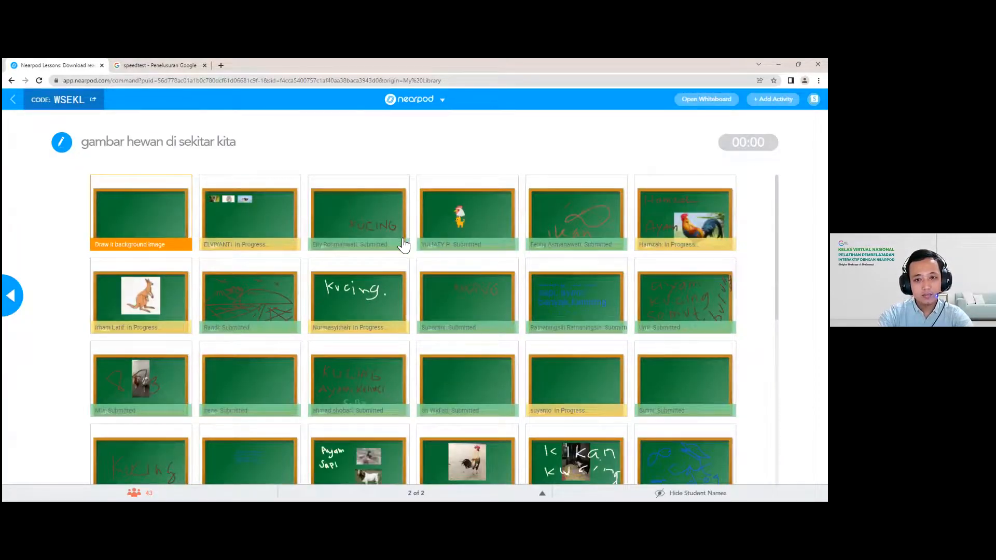
Step: End the live Draw It session for all logged-in students
scroll(403, 244, down, 6)
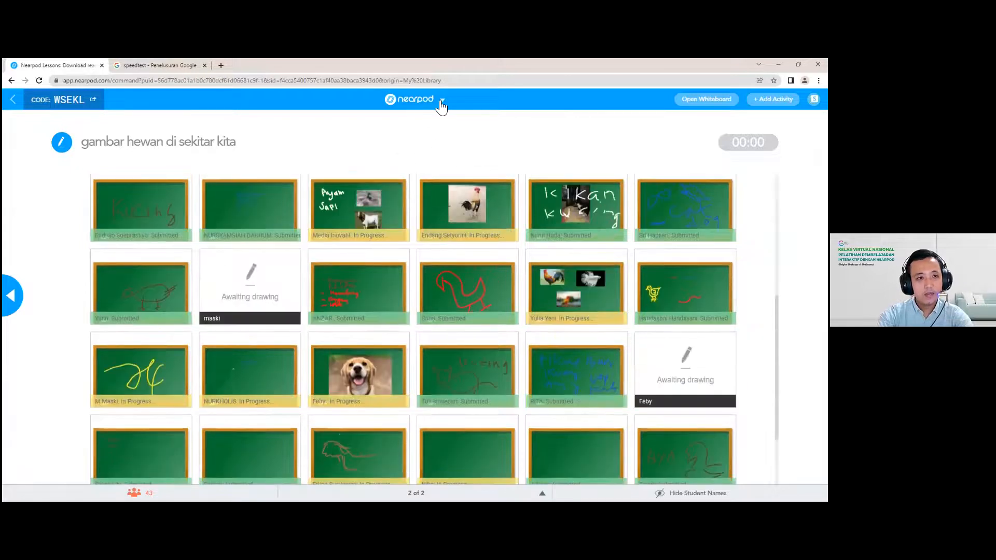
click(442, 103)
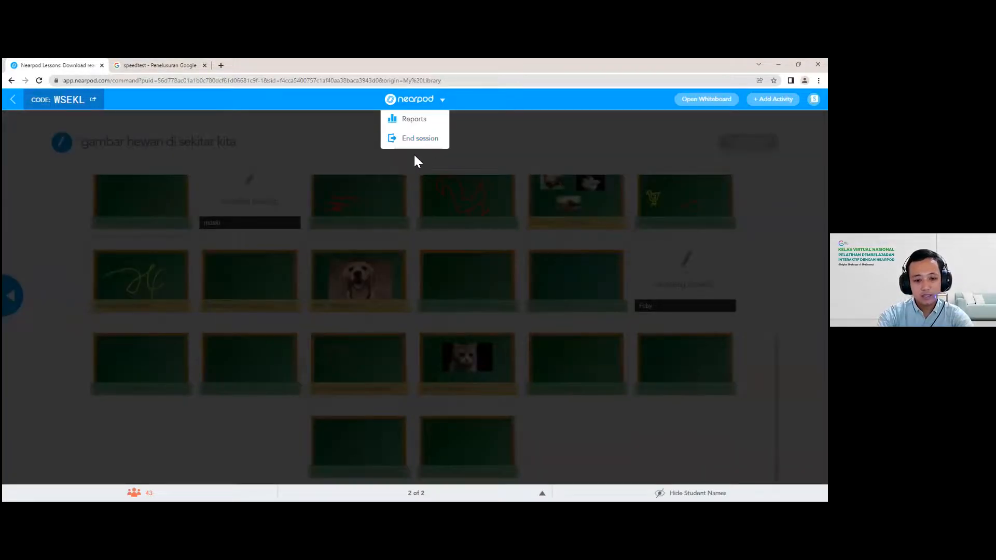
click(410, 139)
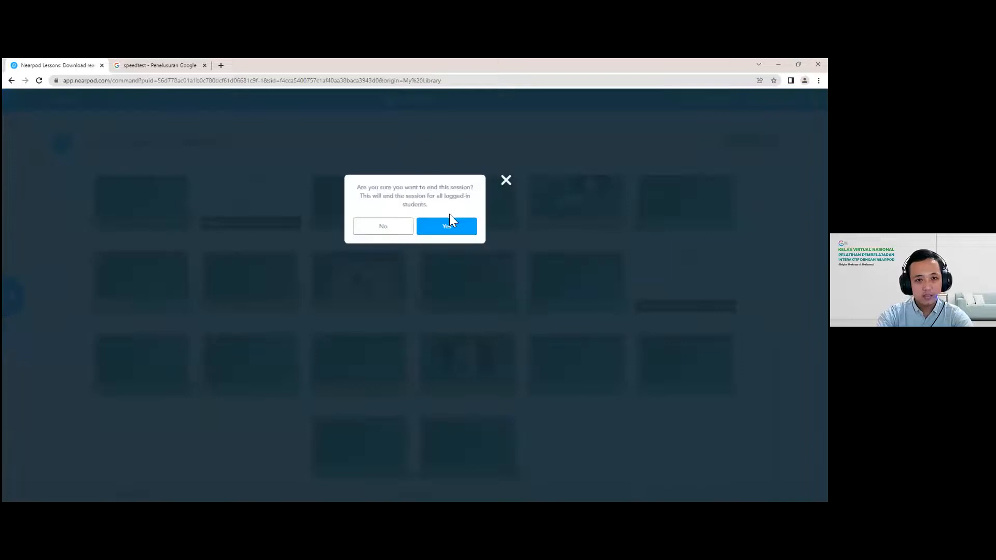
click(454, 230)
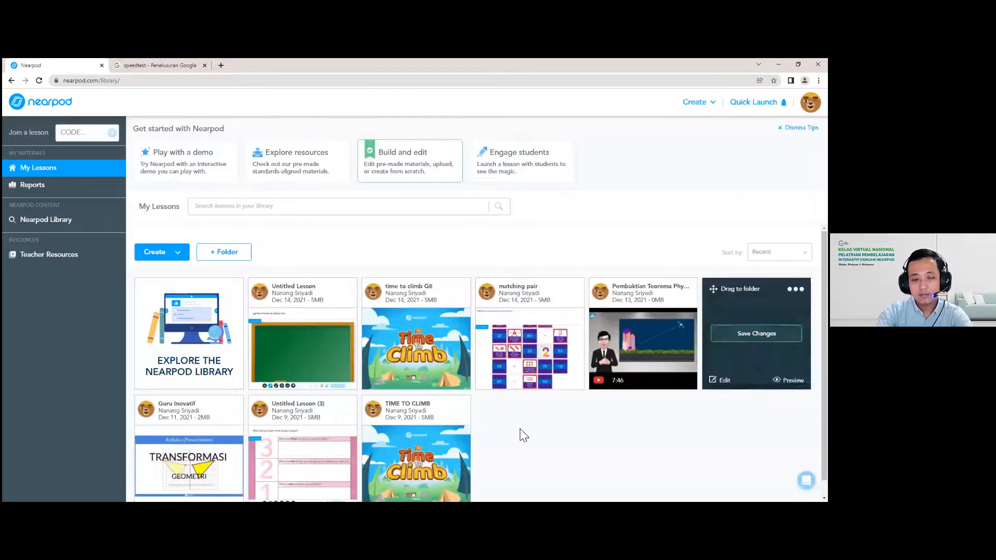
Step: Look over the saved lessons and the available types of new content that can be created
scroll(534, 449, down, 1)
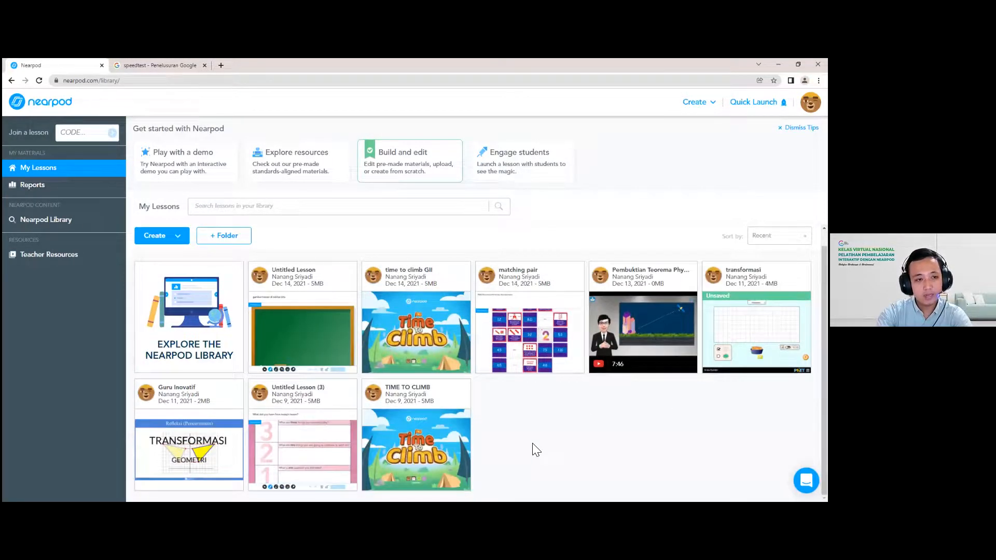
click(184, 238)
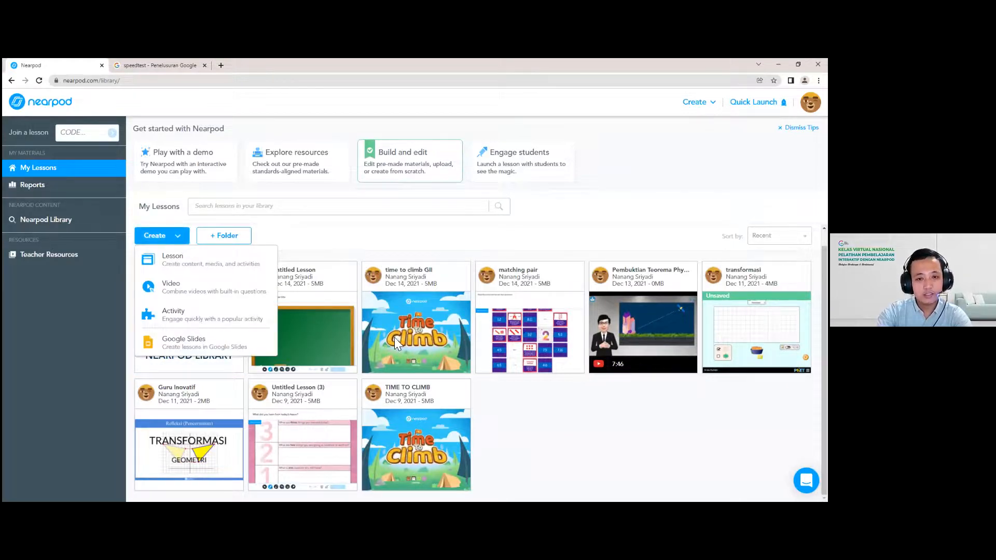
click(574, 426)
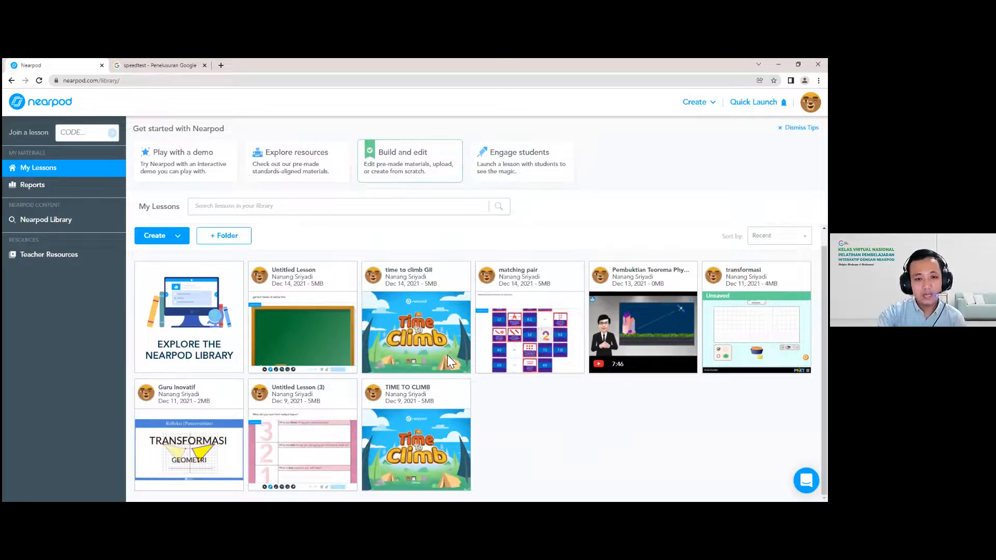
mouse_move(443, 347)
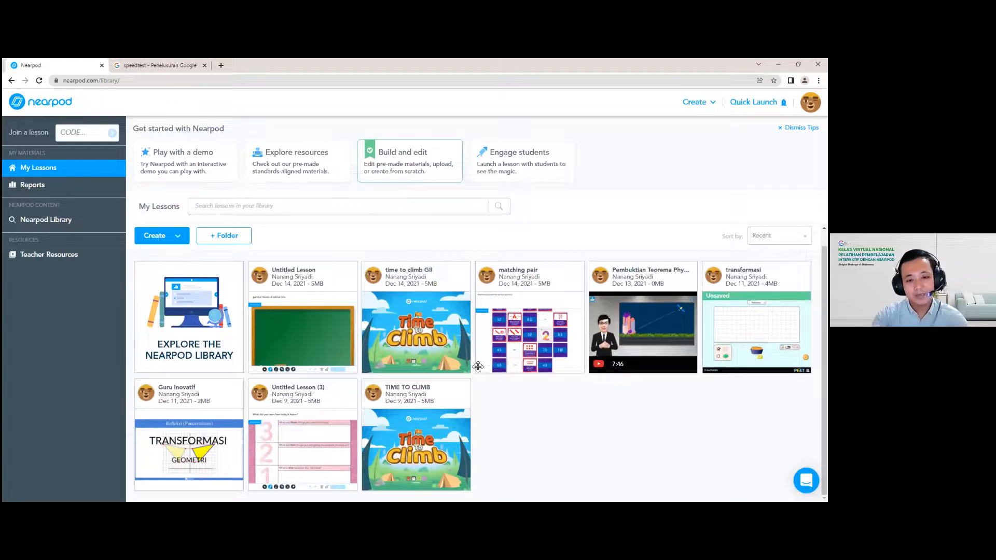
mouse_move(470, 363)
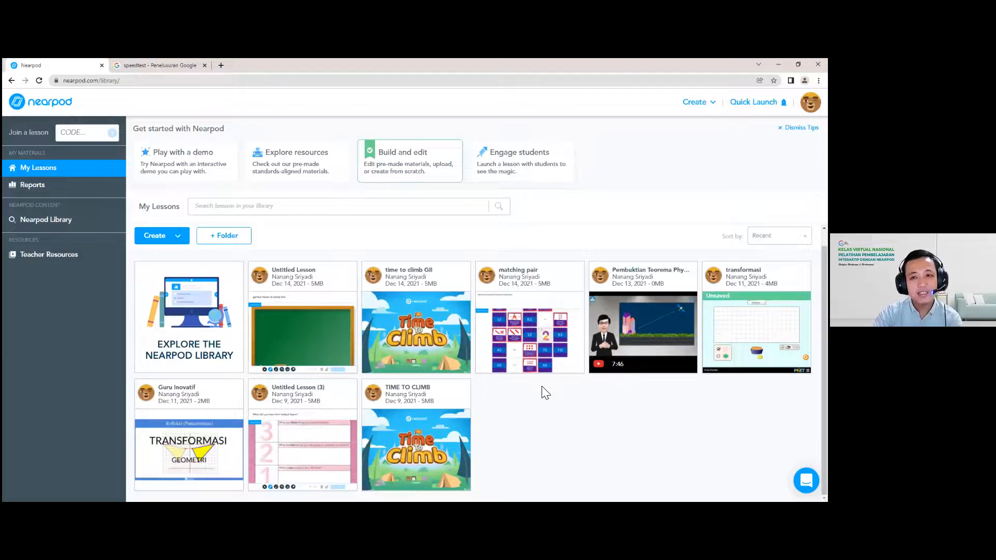
mouse_move(577, 282)
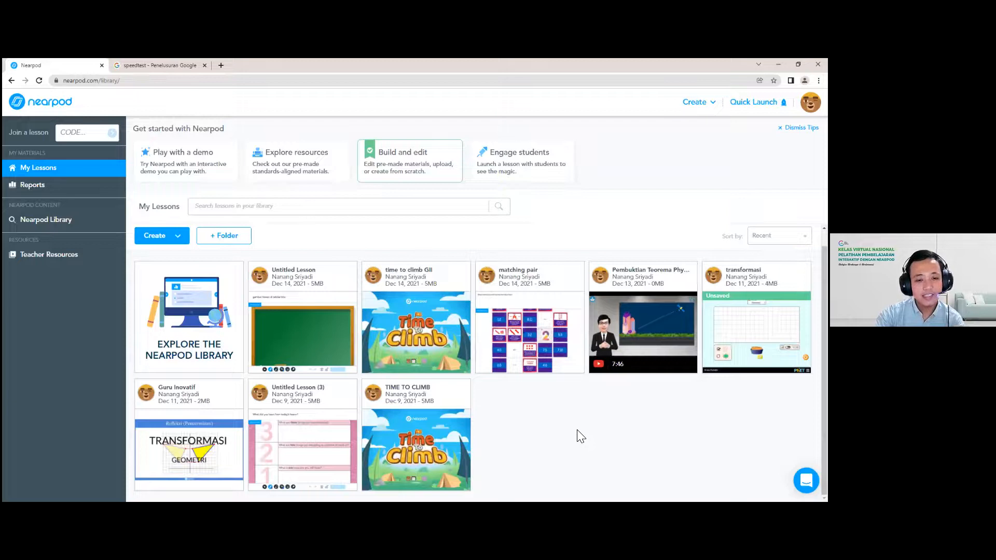
mouse_move(334, 316)
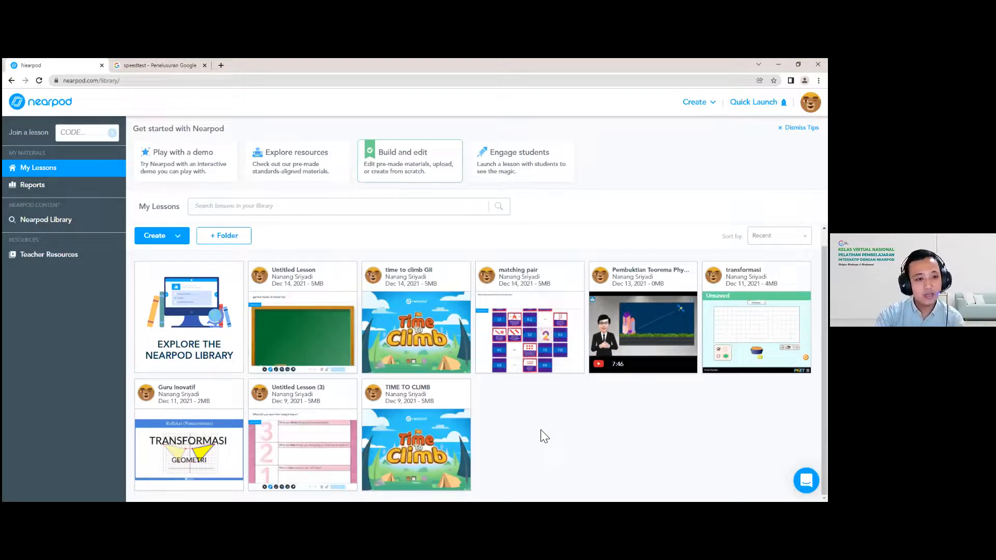
mouse_move(270, 279)
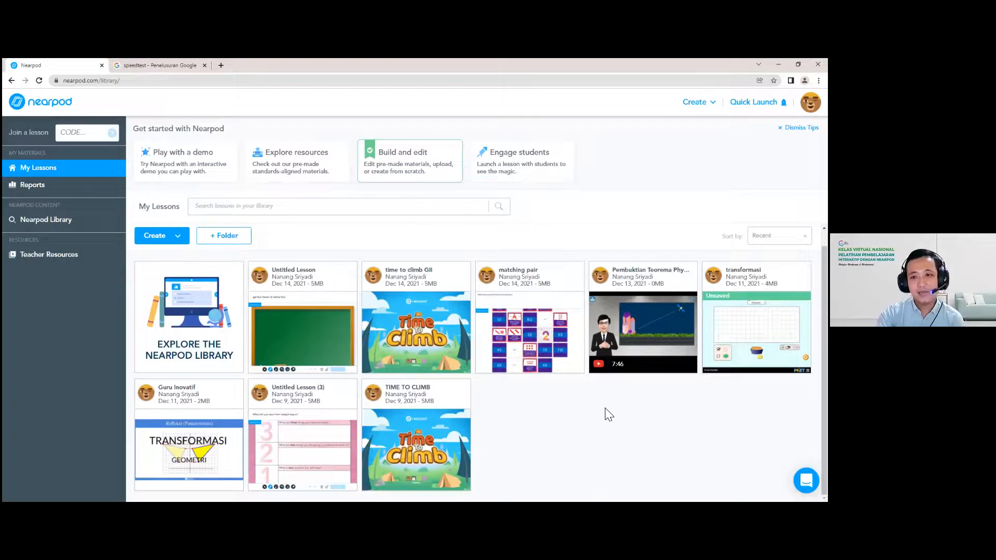
mouse_move(618, 363)
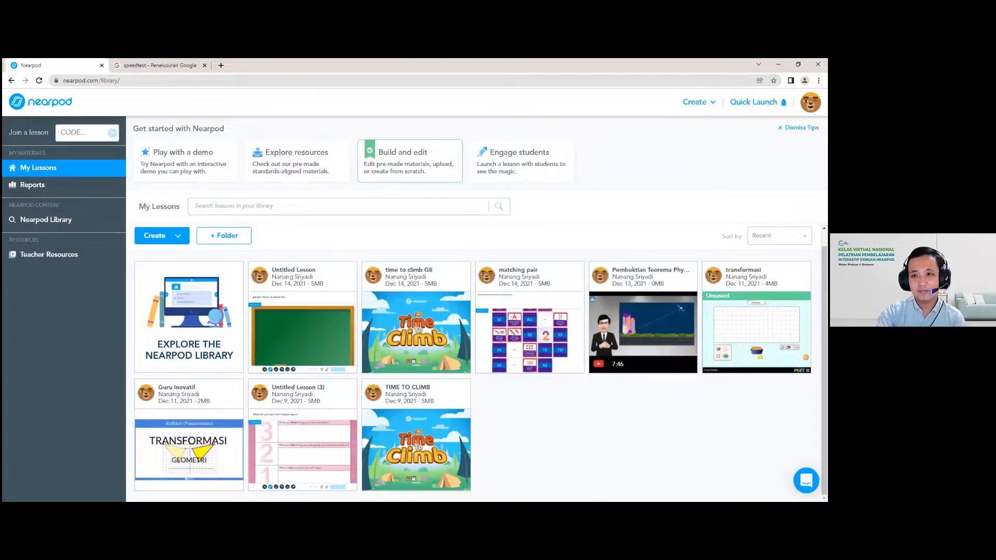